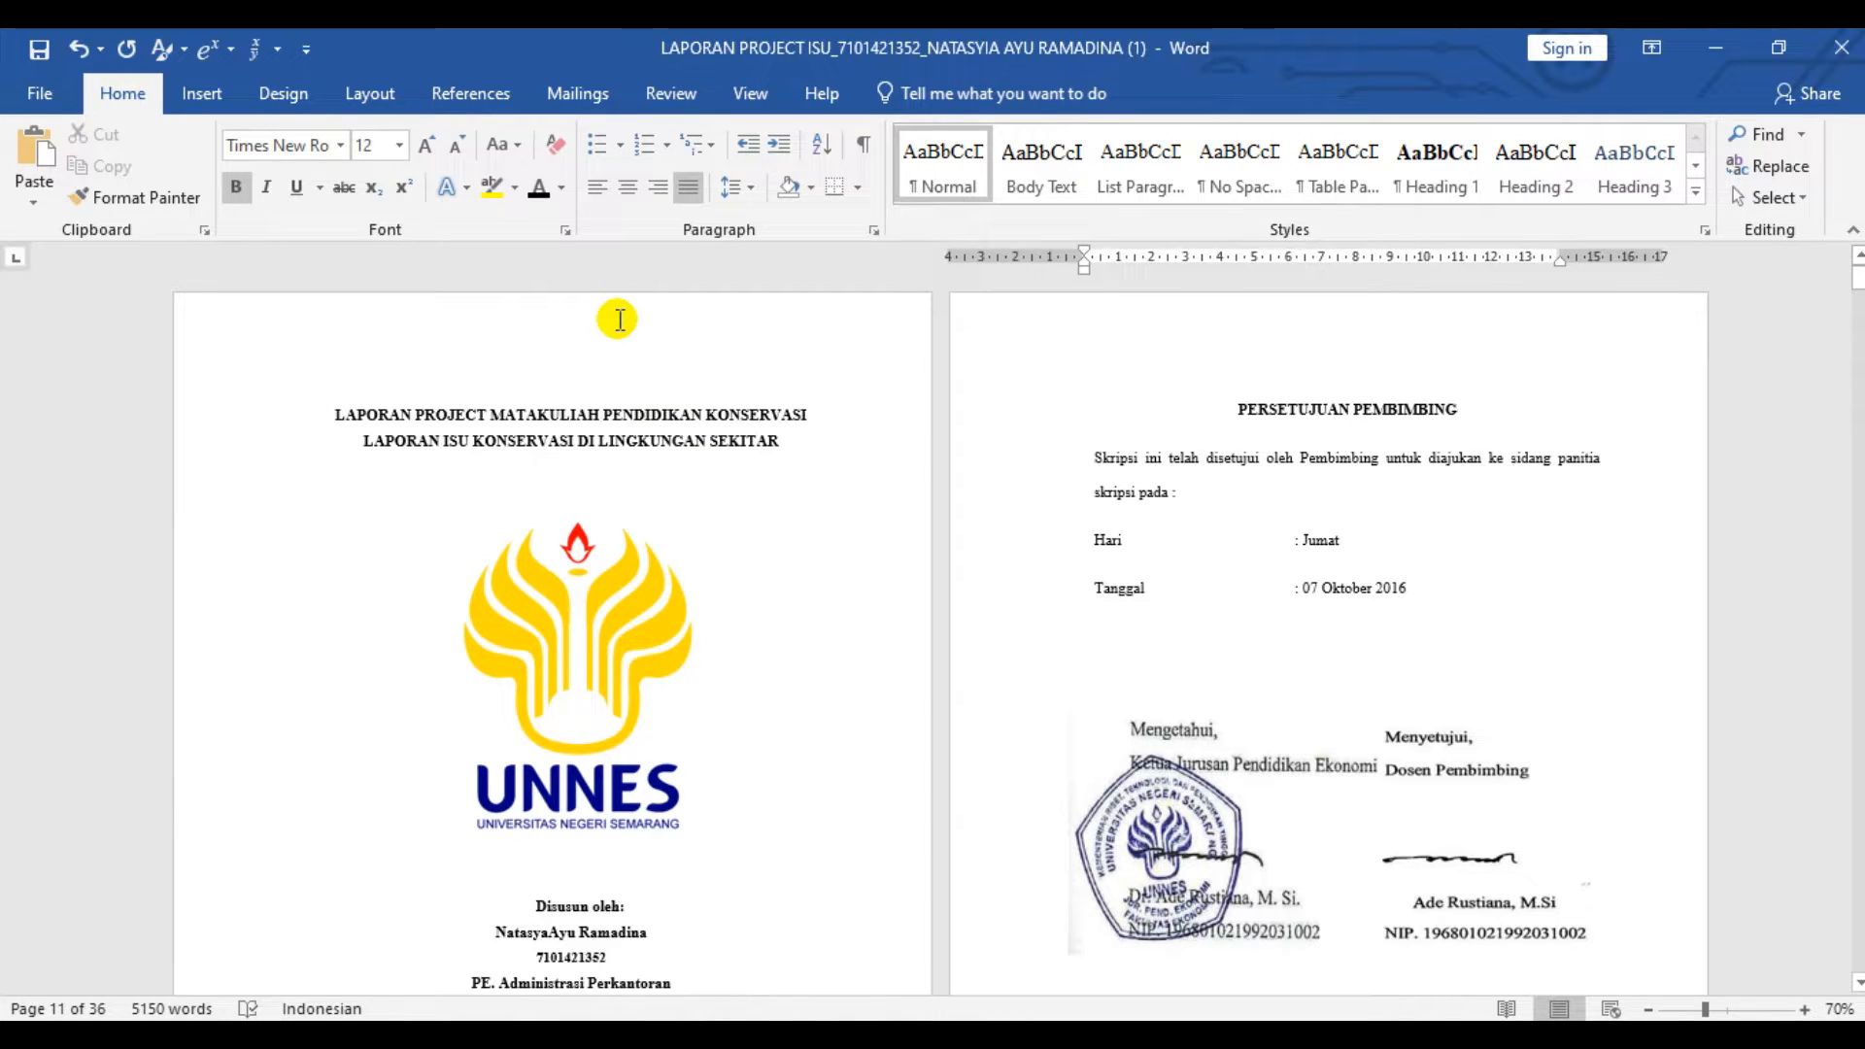
- Set the whole document to A4 portrait with a 4 cm left margin and 3 cm top, bottom and right margins
{"action": "left_click", "coordinate": [370, 93]}
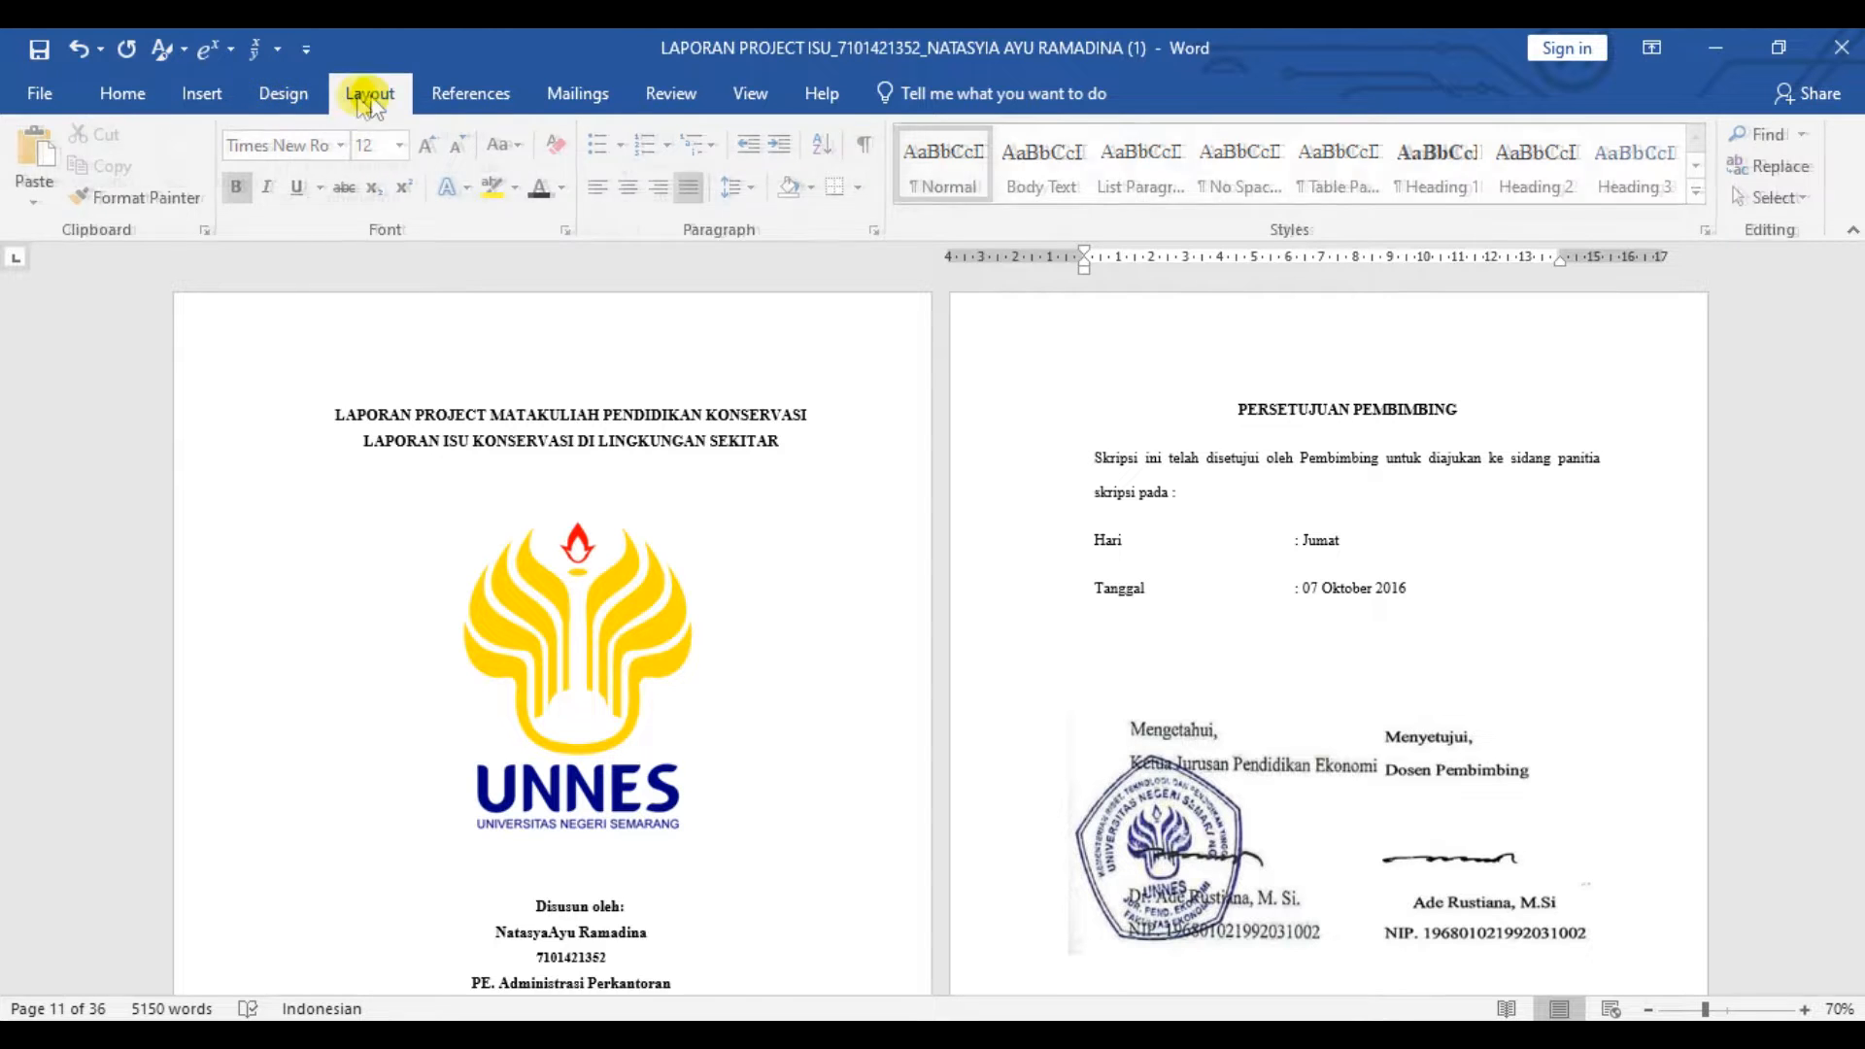
{"action": "left_click", "coordinate": [436, 233]}
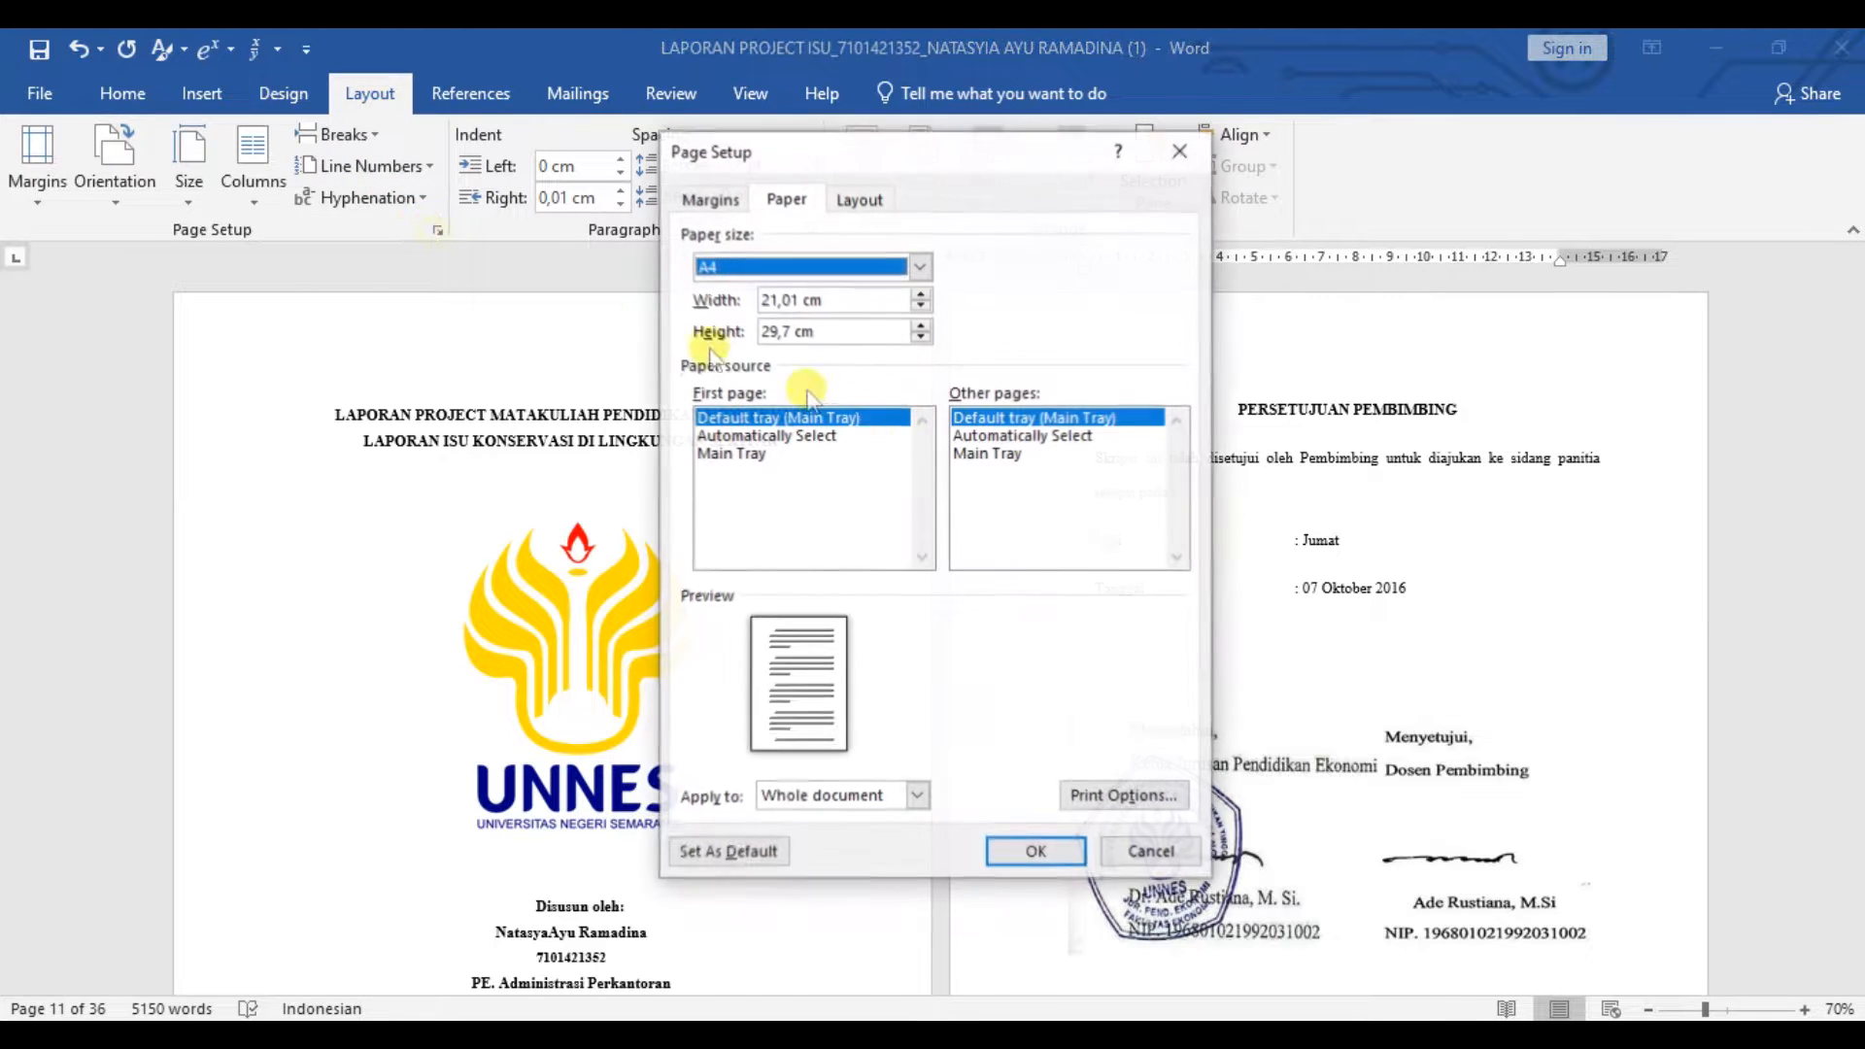
{"action": "left_click", "coordinate": [710, 199]}
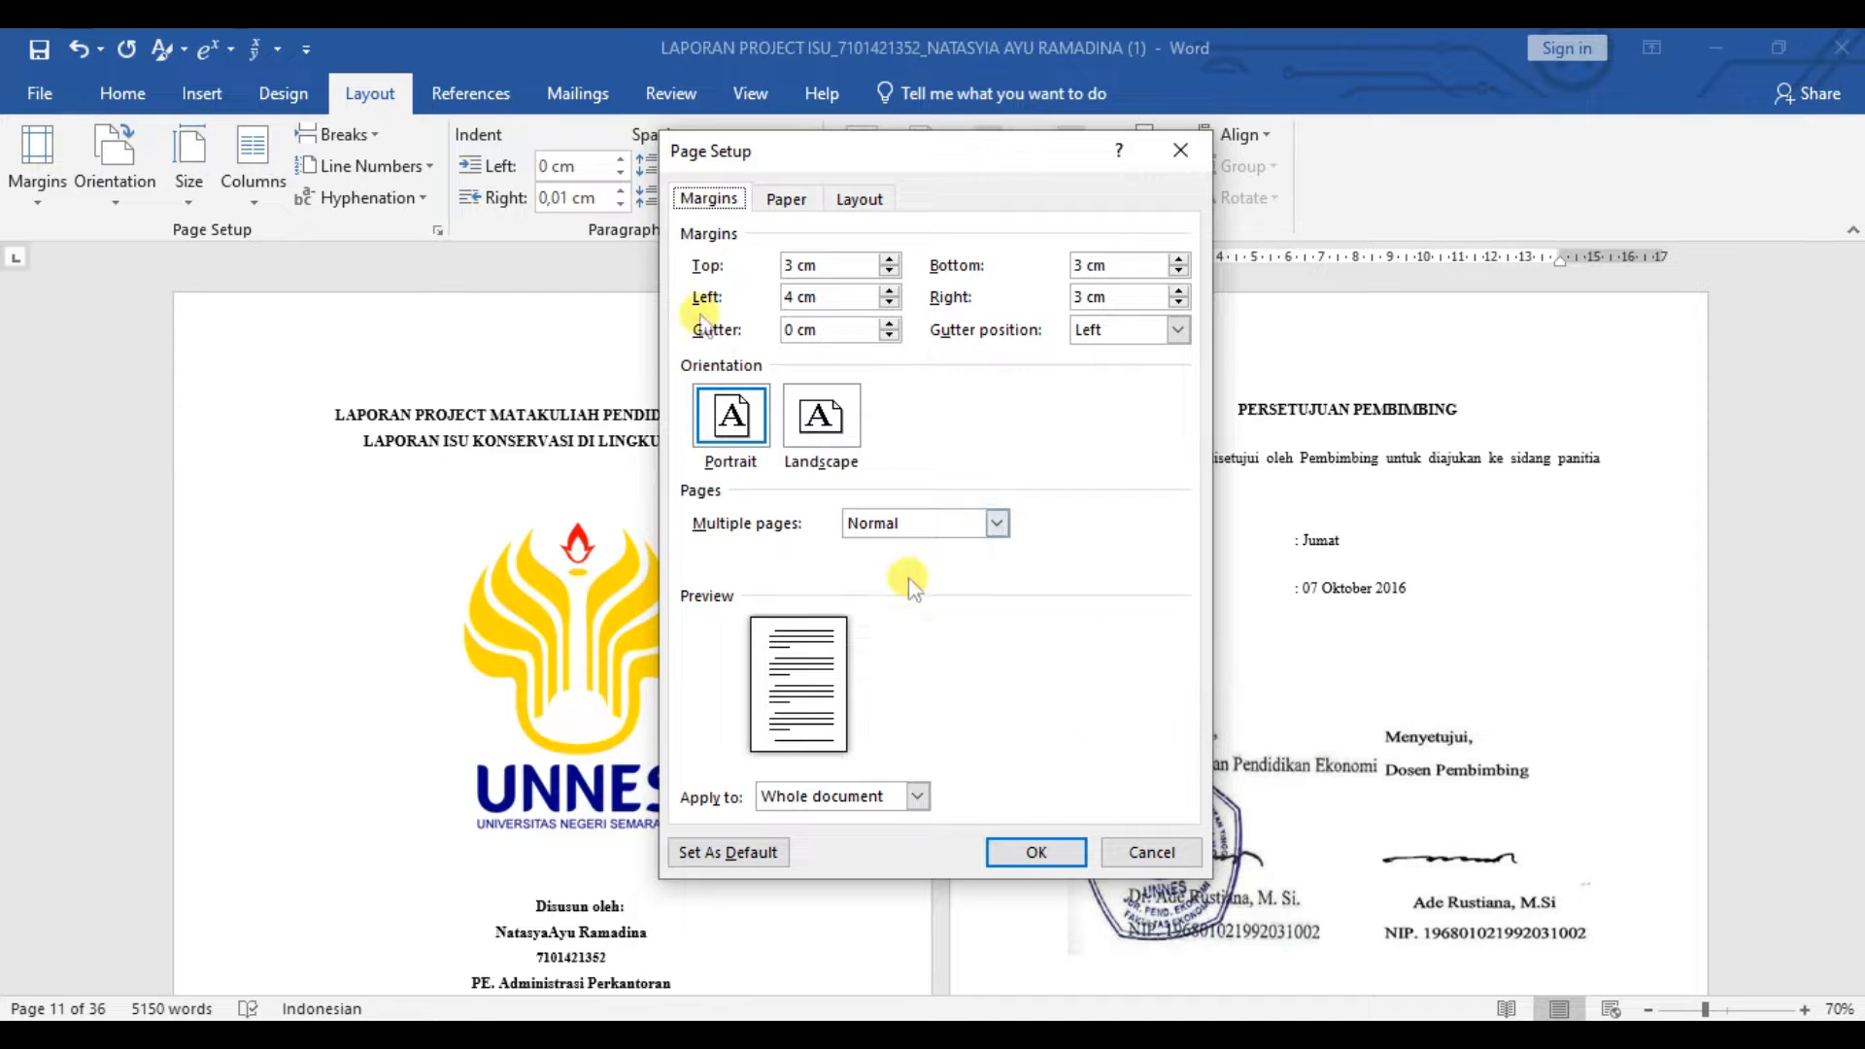
{"action": "left_click", "coordinate": [782, 199]}
{"action": "left_click", "coordinate": [1036, 852]}
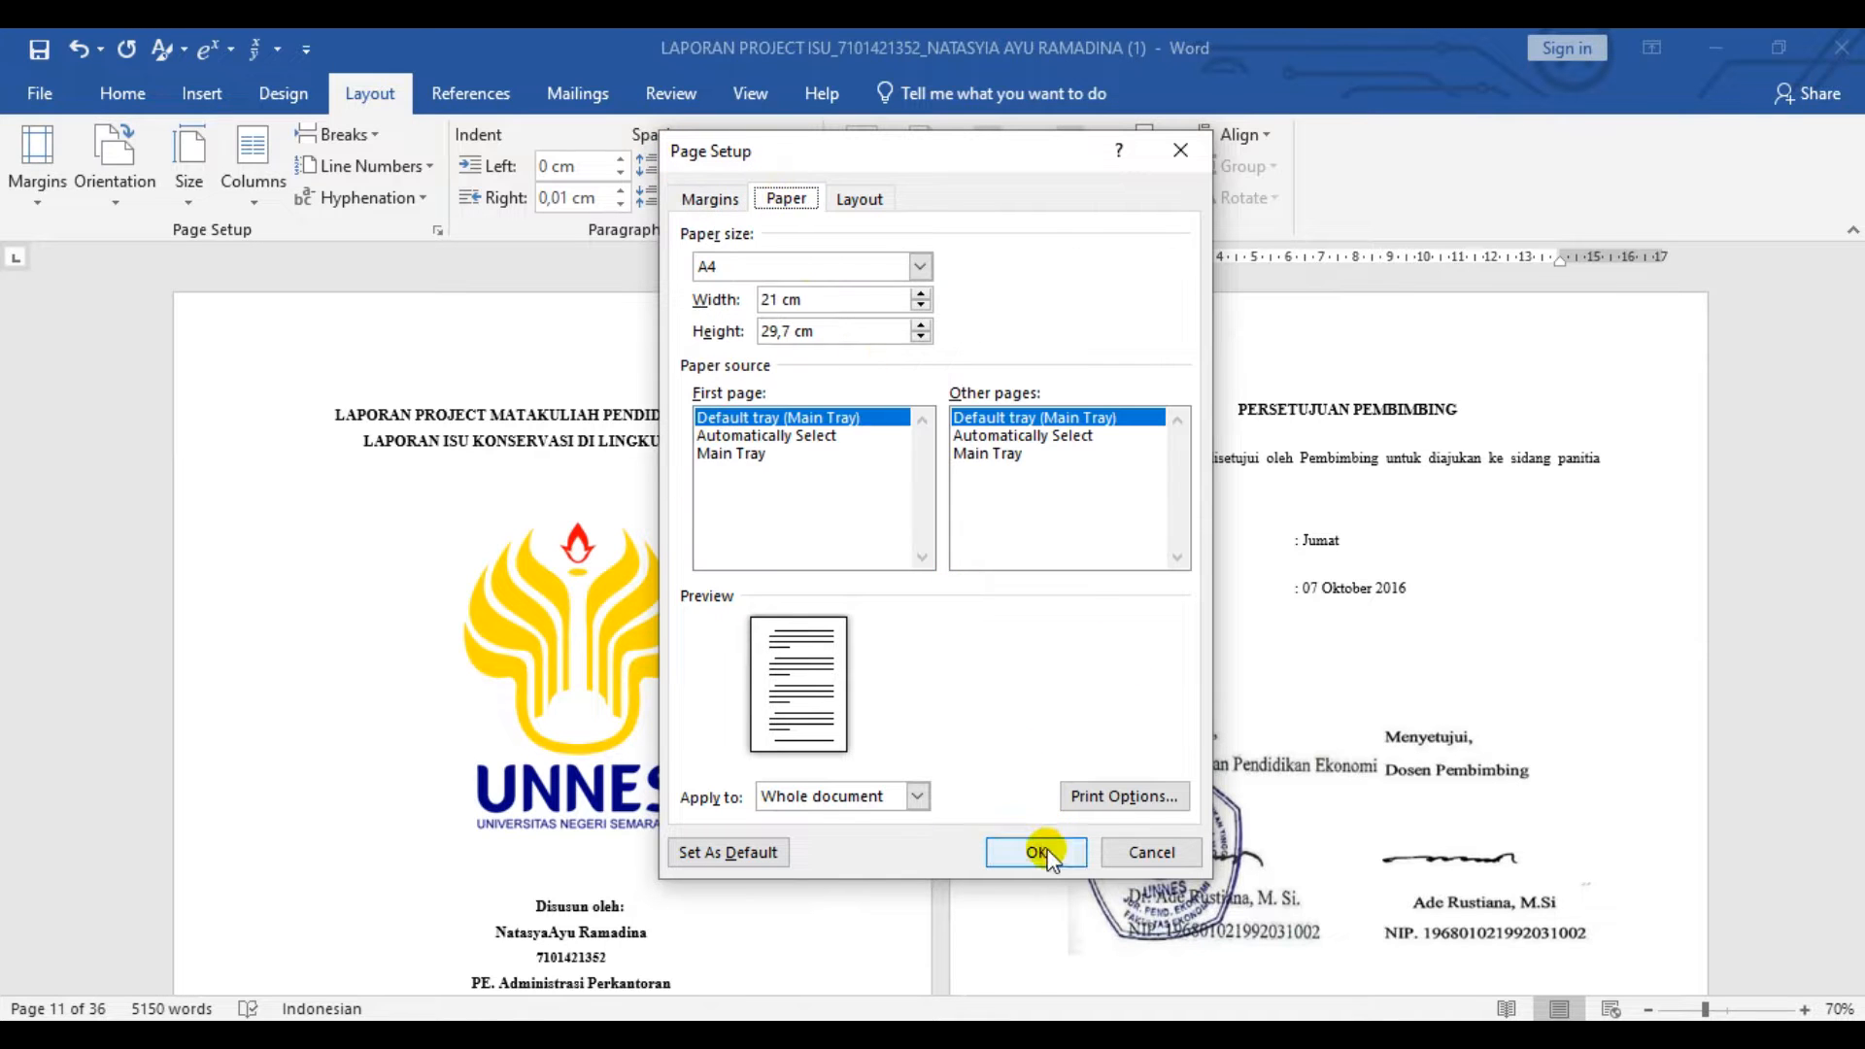
- Apply double line spacing with 2 pt before and 0 pt after to the 1.1 Latar Belakang heading
{"action": "left_click", "coordinate": [124, 94]}
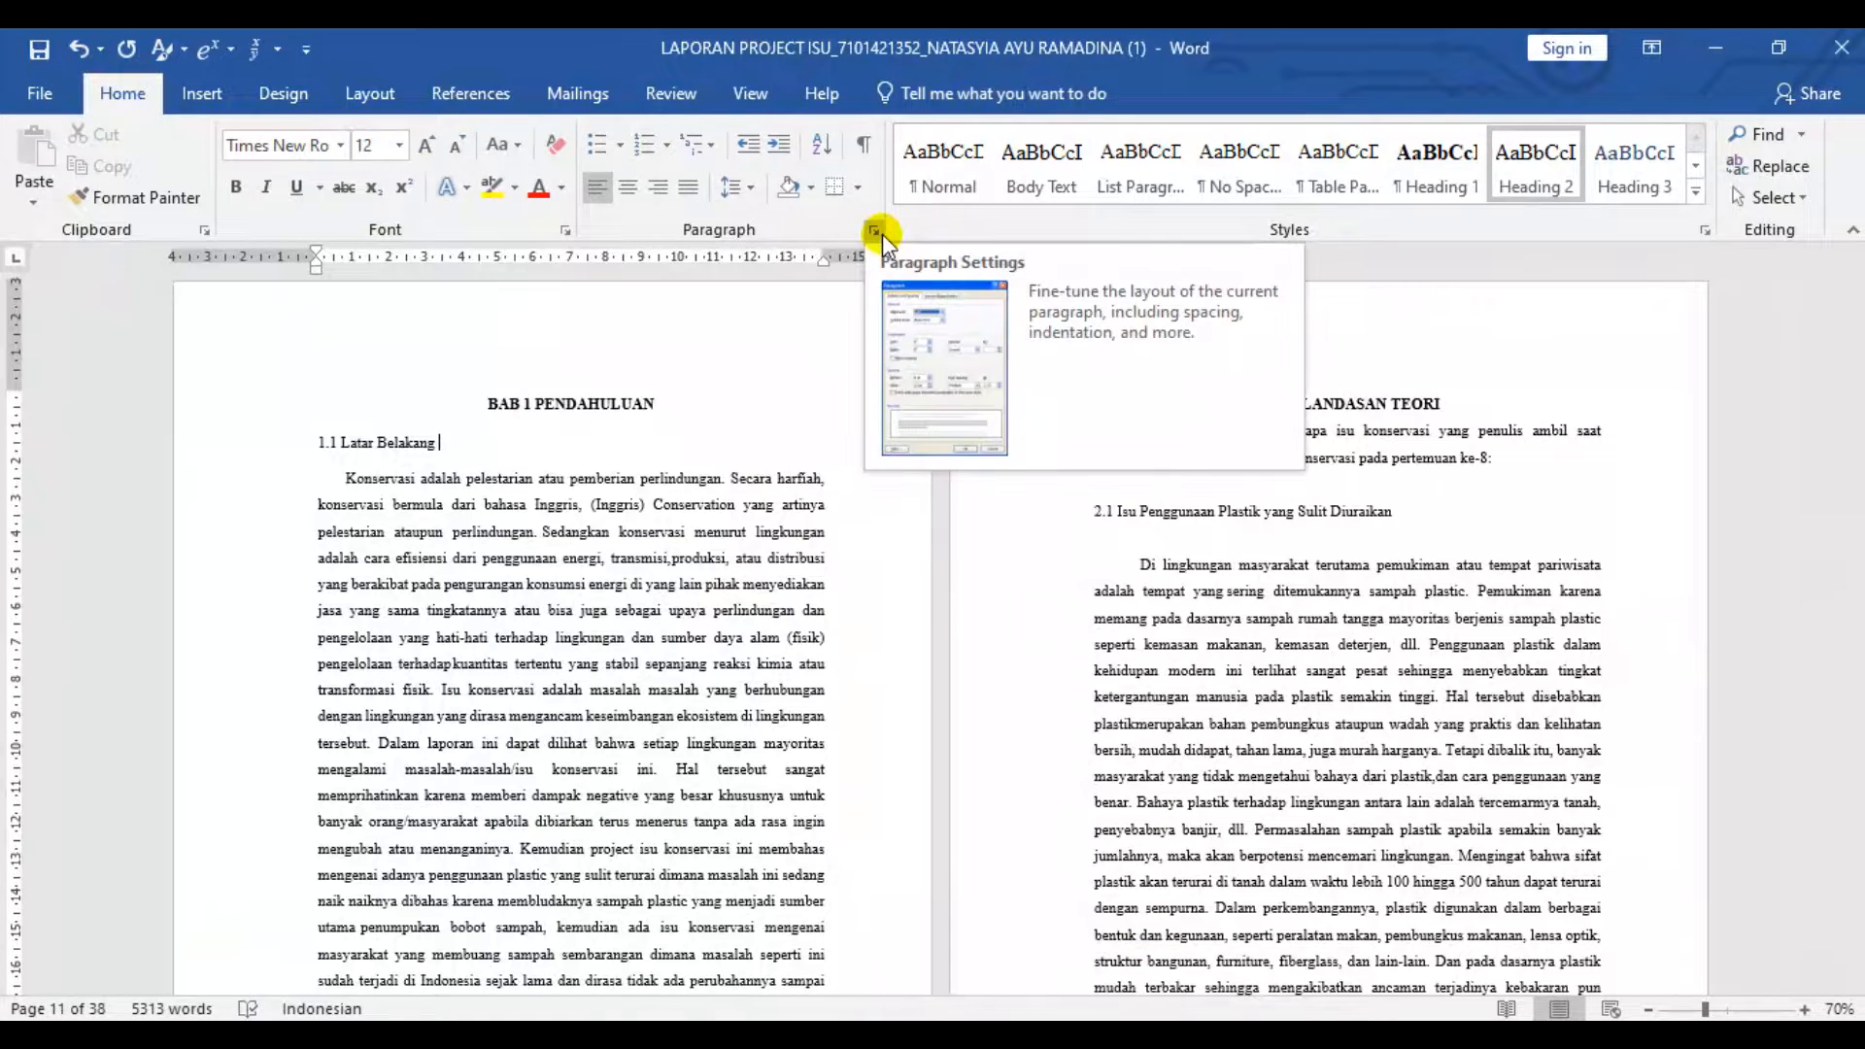
{"action": "left_click", "coordinate": [874, 231]}
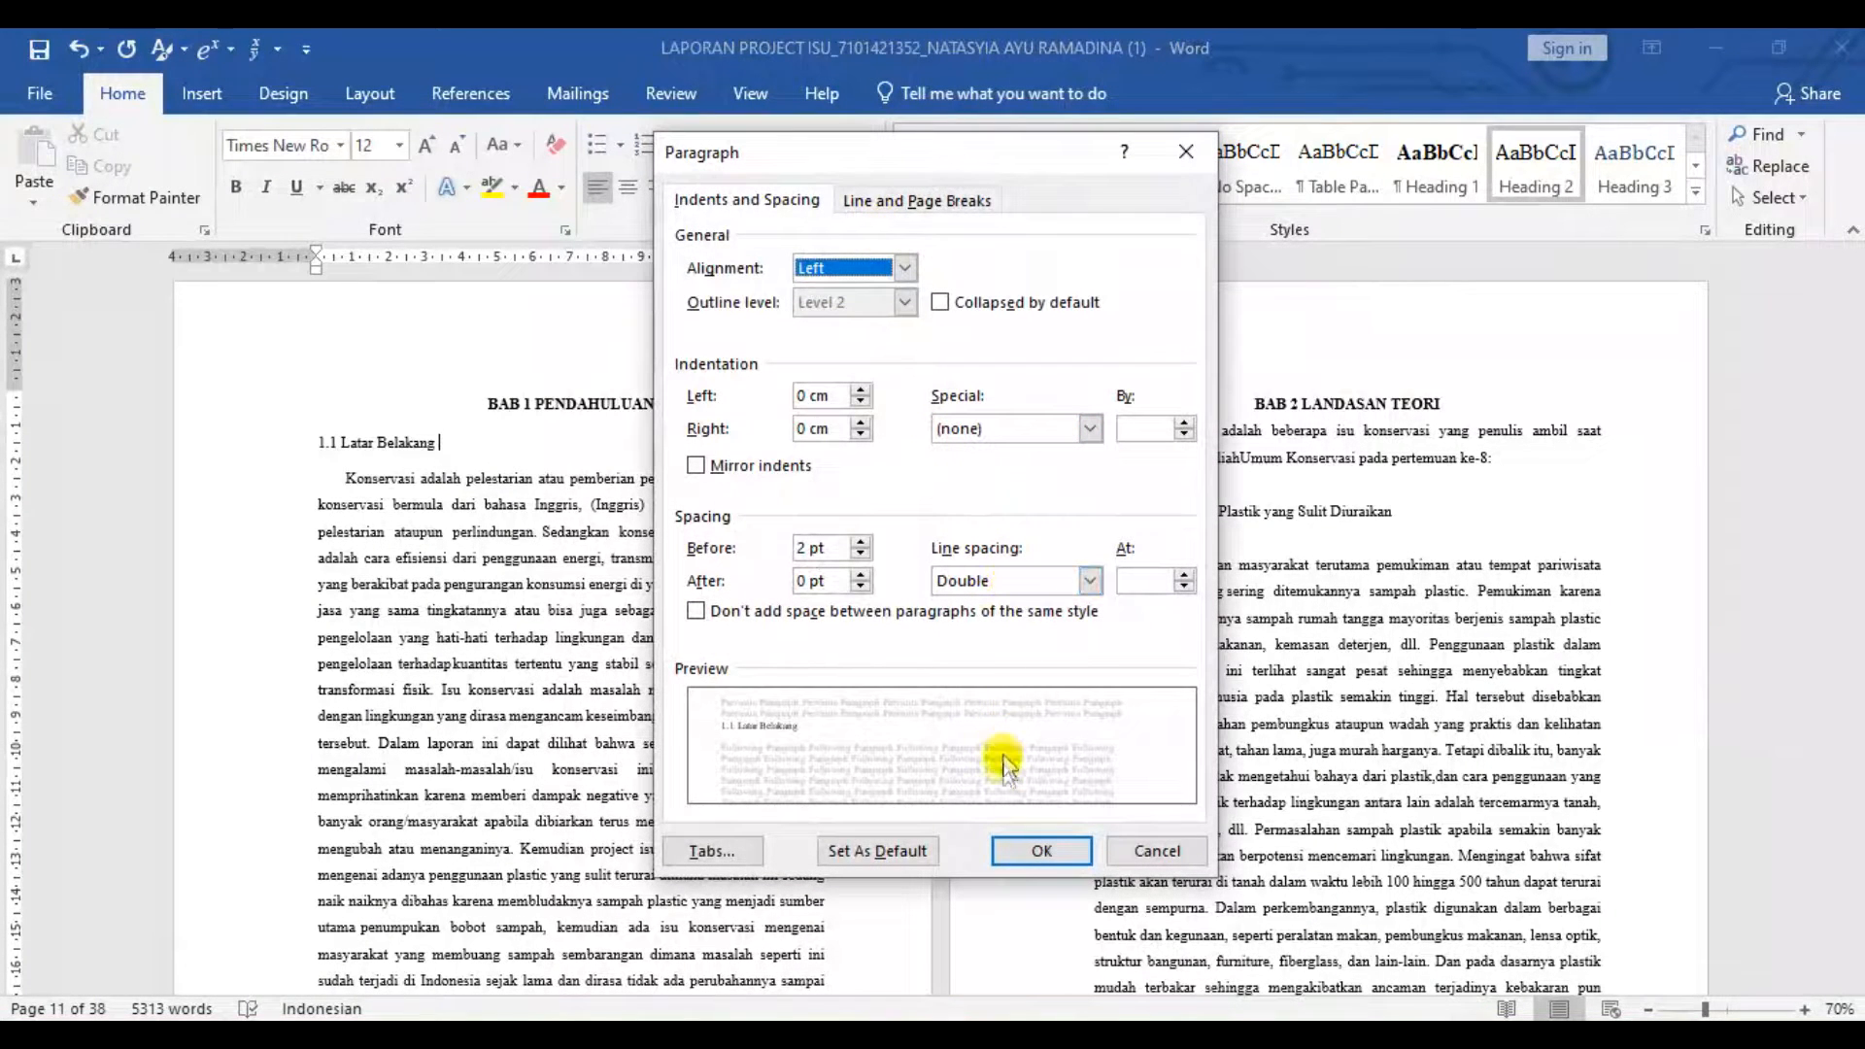
{"action": "left_click", "coordinate": [1015, 855]}
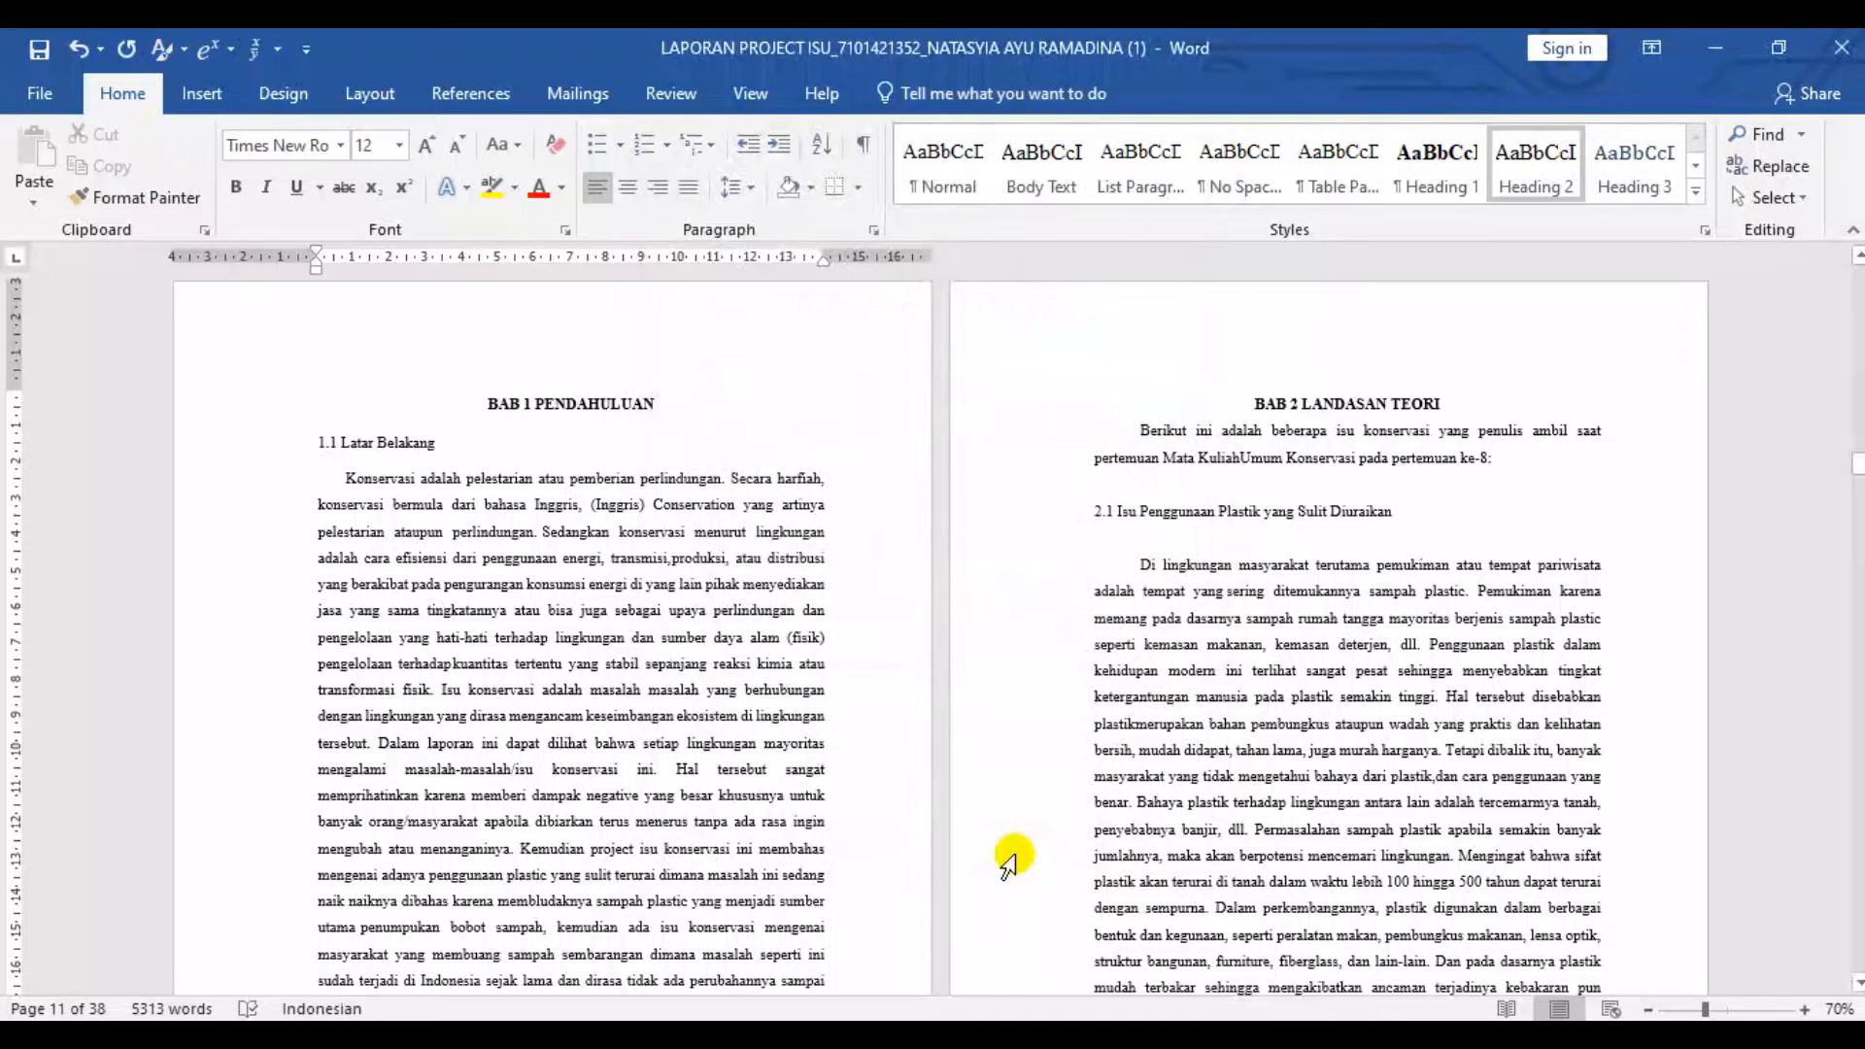
- Check the header area of the cover page and look over the first two pages
{"action": "key", "text": "ctrl+Home"}
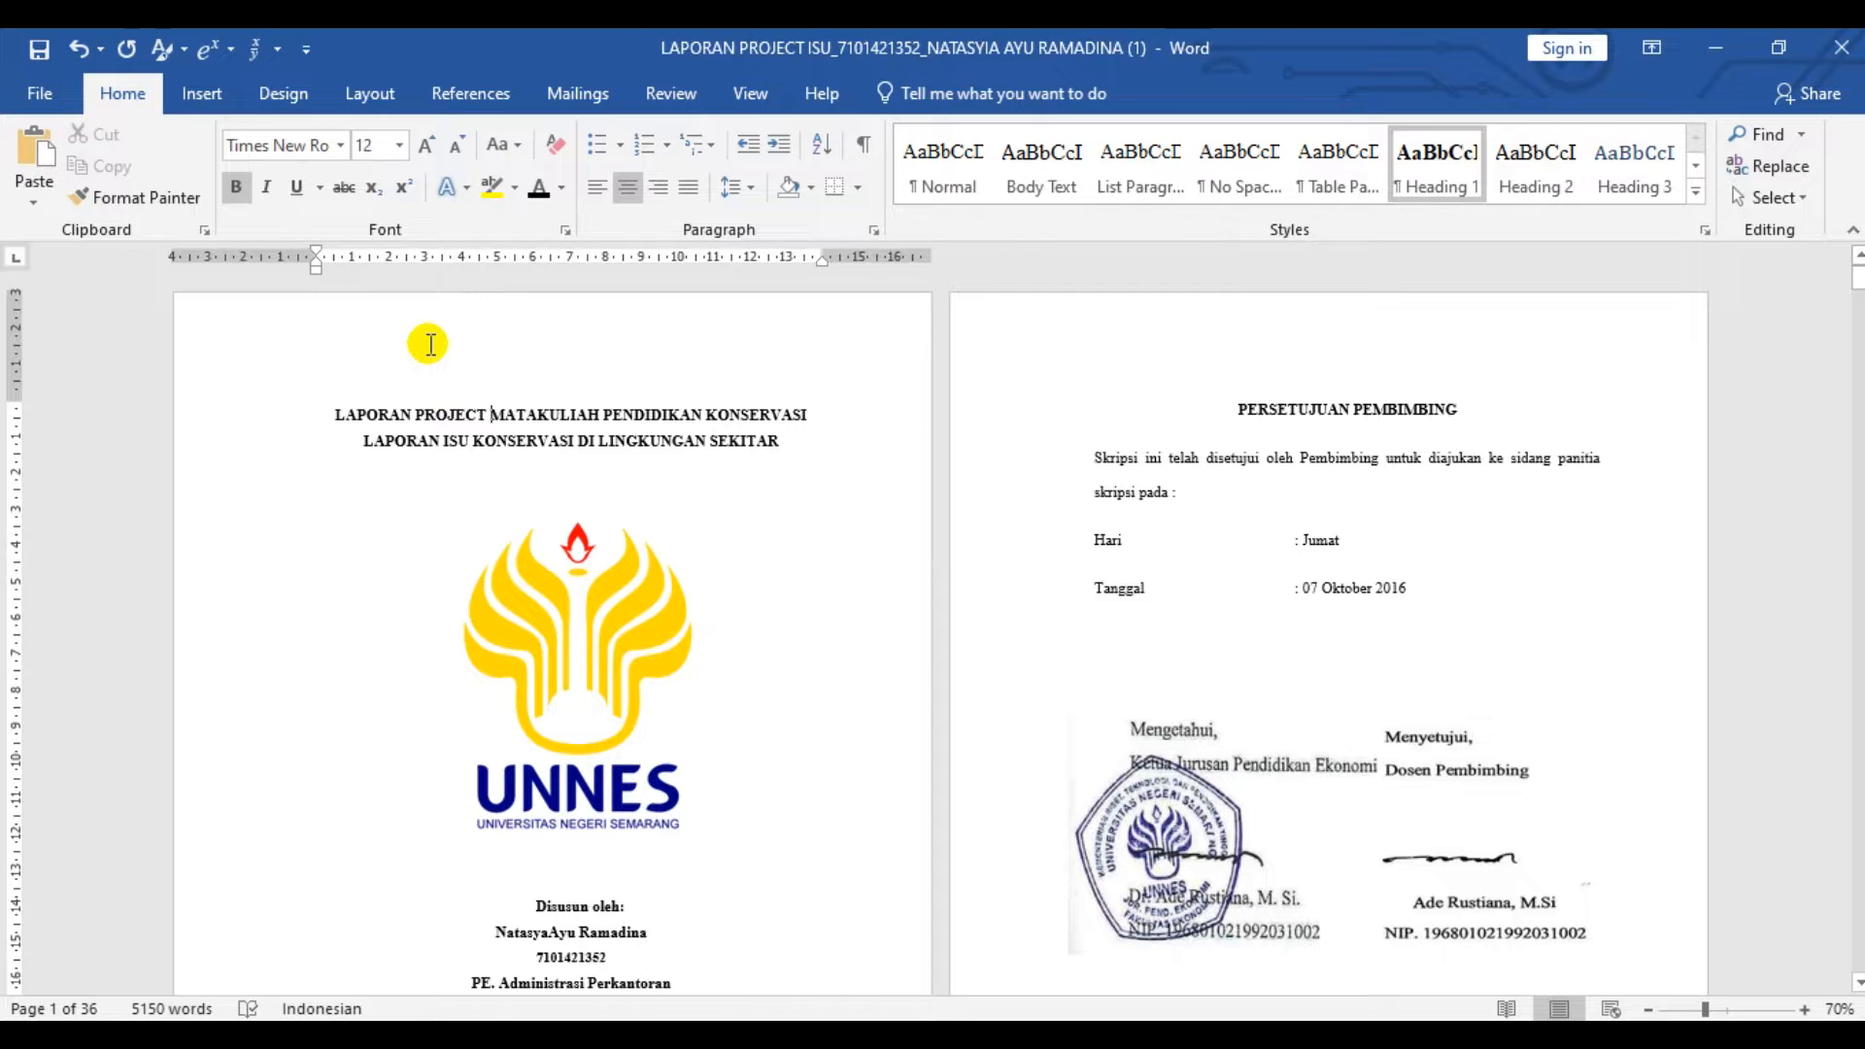
{"action": "double_click", "coordinate": [602, 366]}
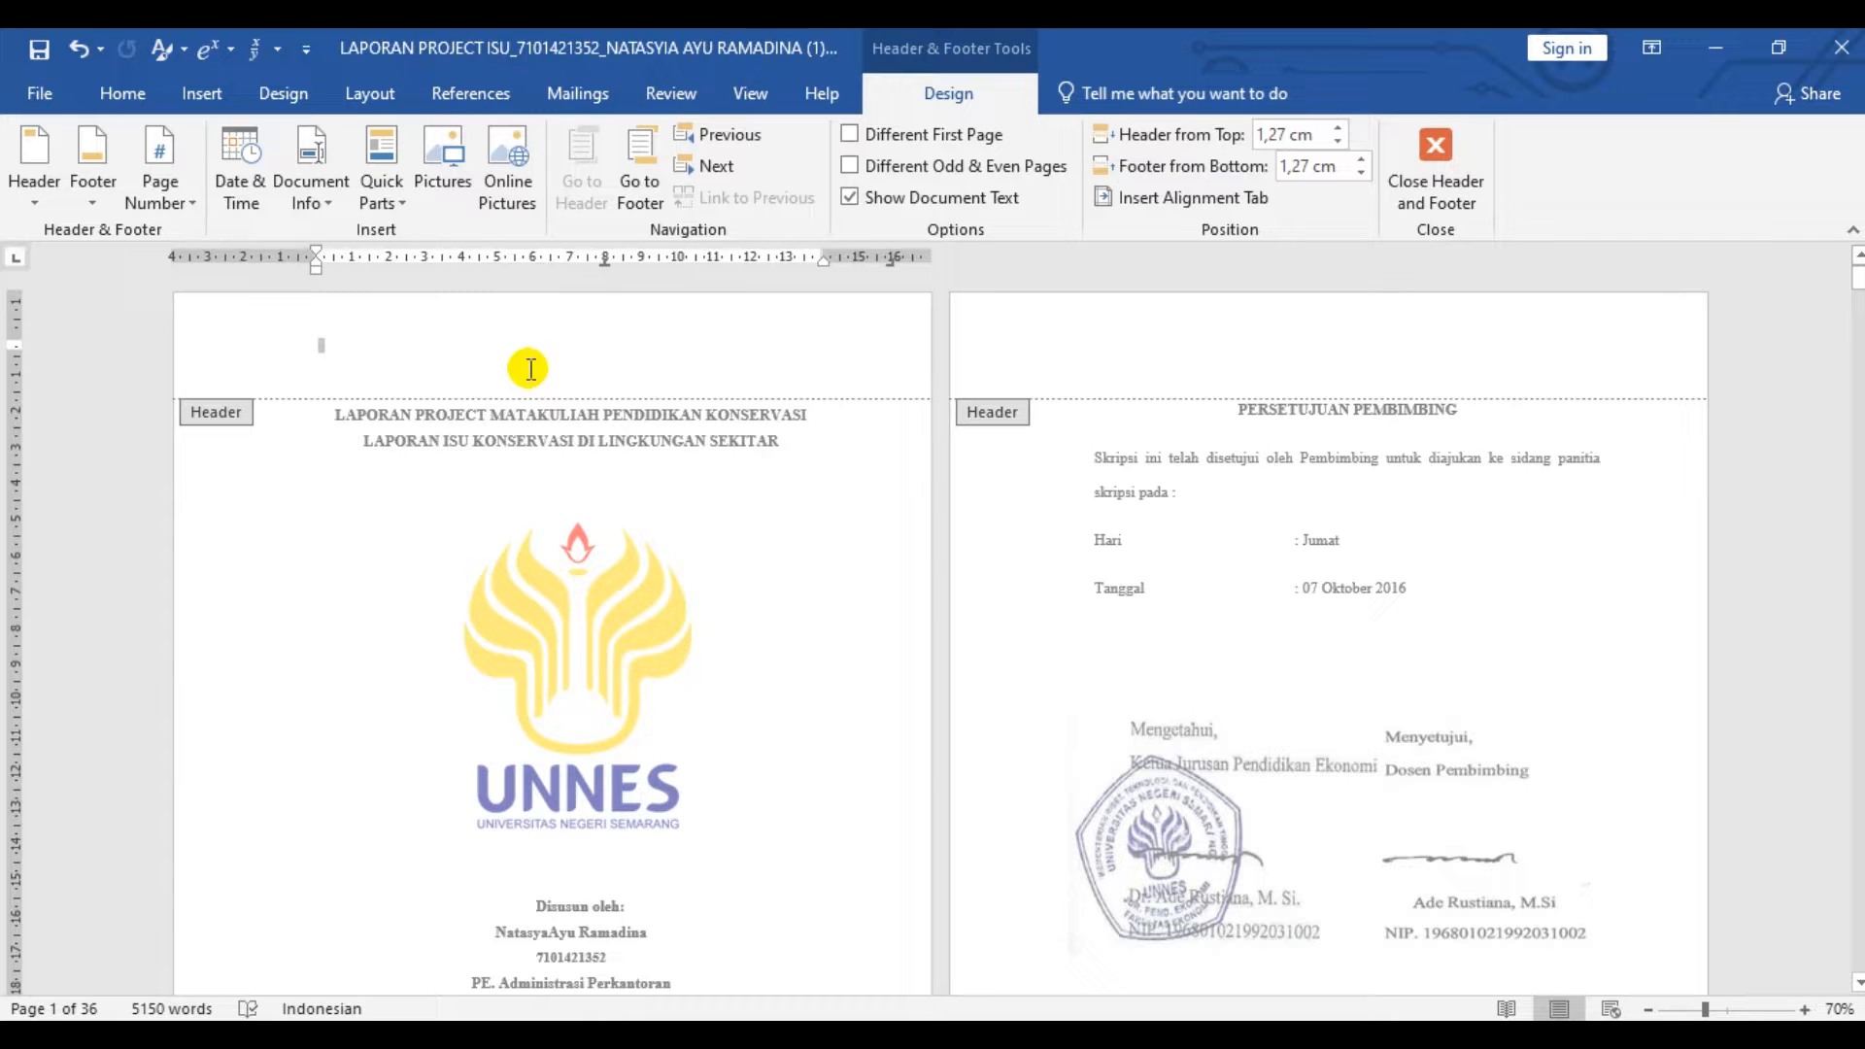
{"action": "left_click", "coordinate": [1434, 185]}
{"action": "scroll", "coordinate": [832, 577], "scroll_direction": "down", "scroll_amount": 5}
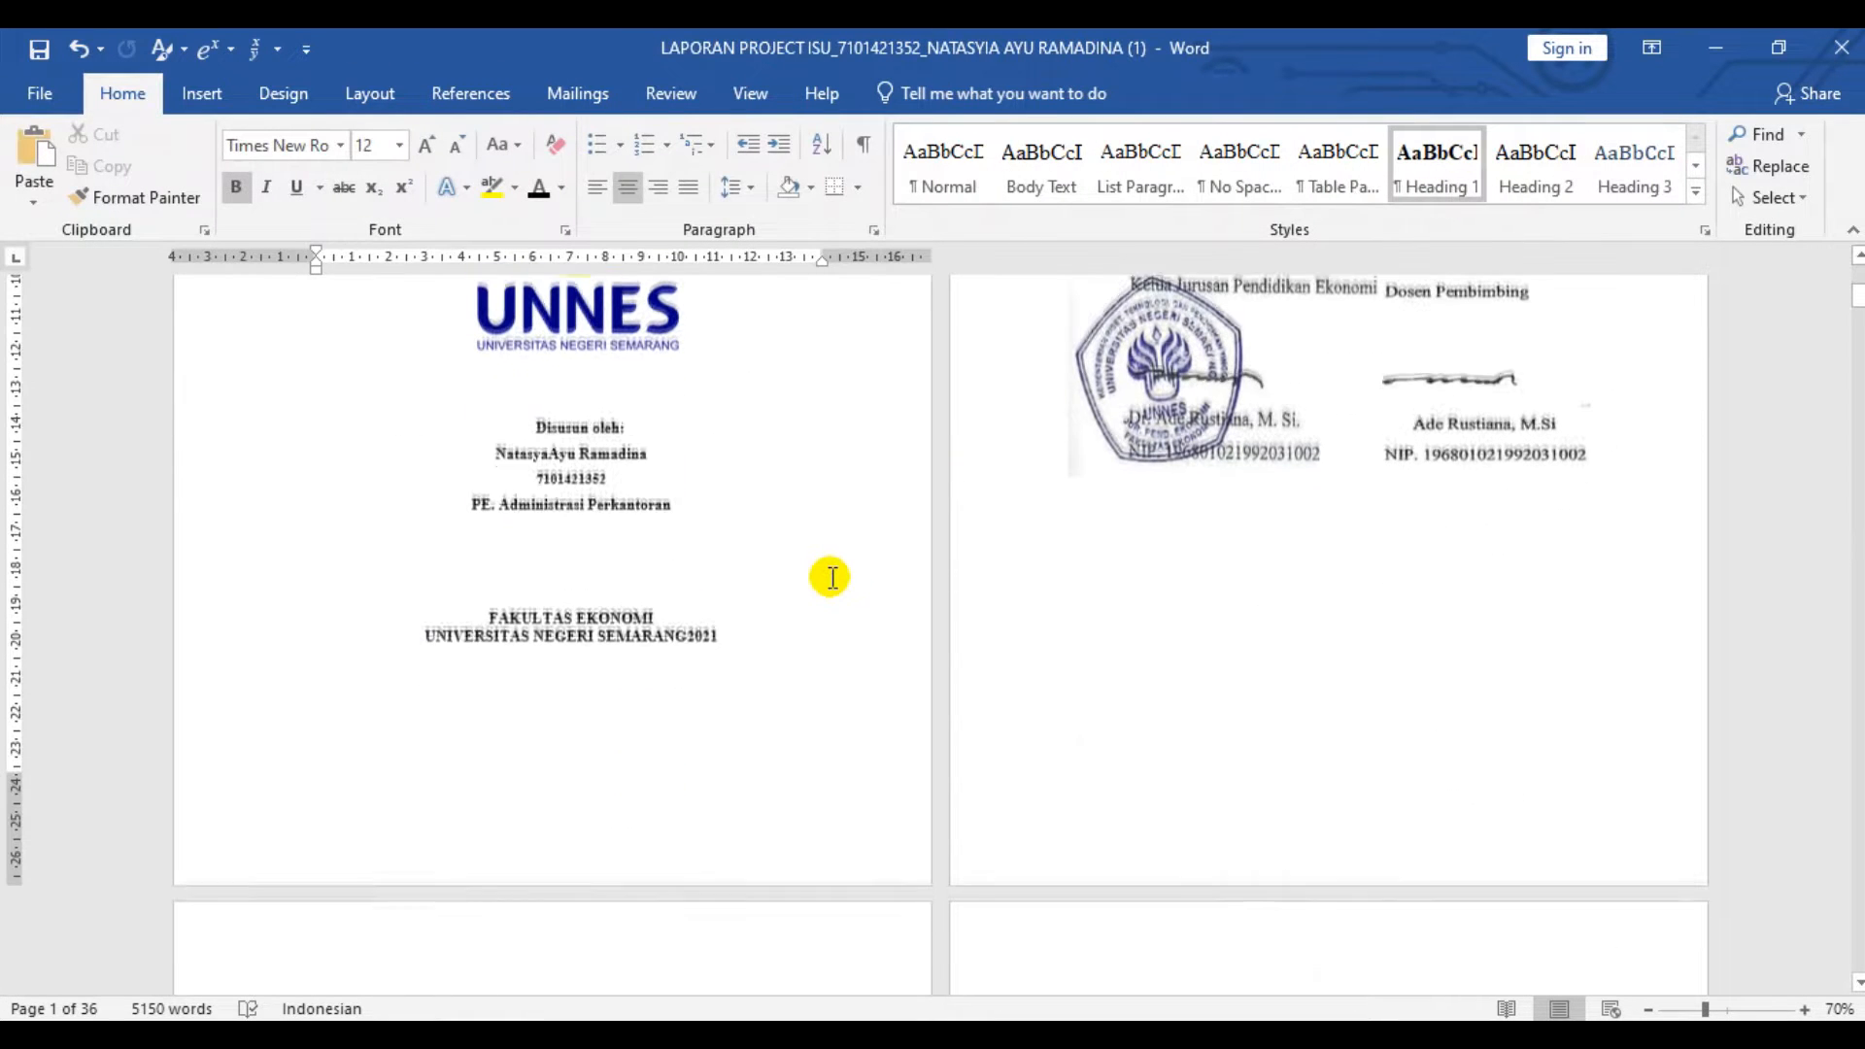
{"action": "scroll", "coordinate": [841, 670], "scroll_direction": "up", "scroll_amount": 5}
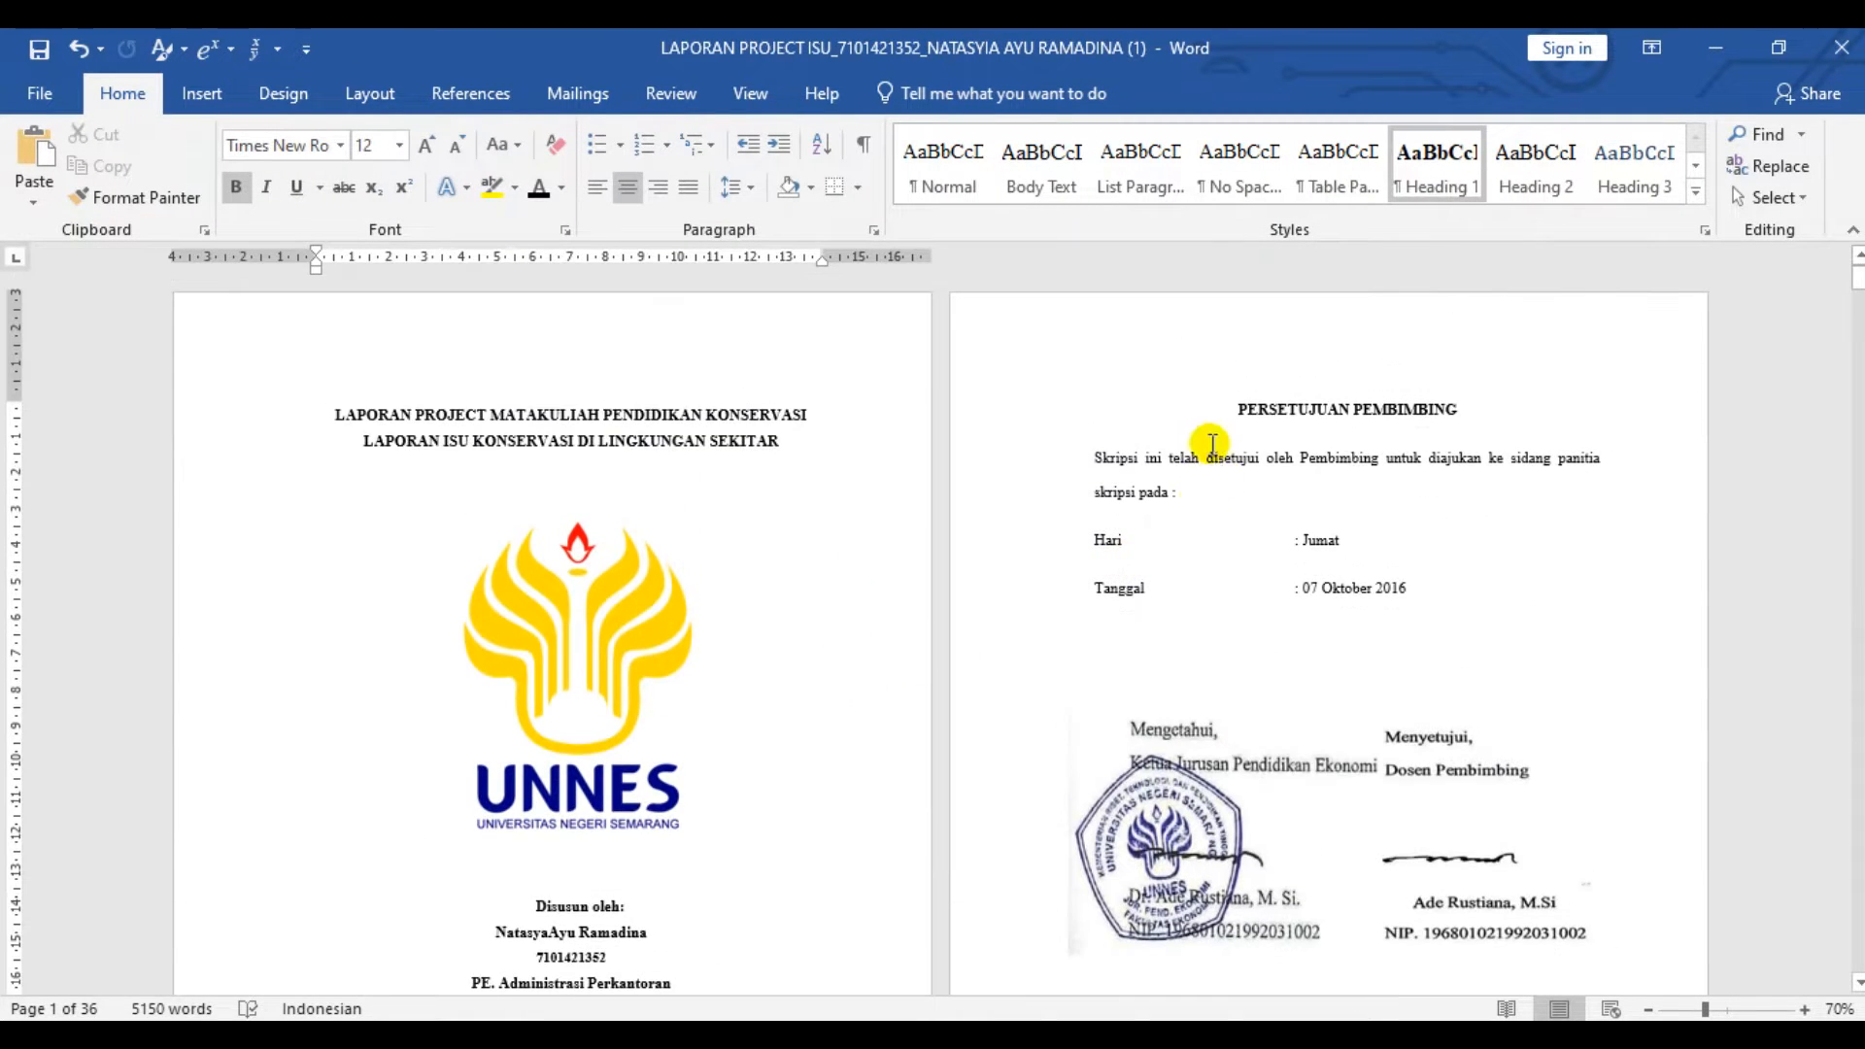
- Insert a next-page section break before the PERSETUJUAN PEMBIMBING heading and check the new section in its header
{"action": "scroll", "coordinate": [785, 498], "scroll_direction": "down", "scroll_amount": 10}
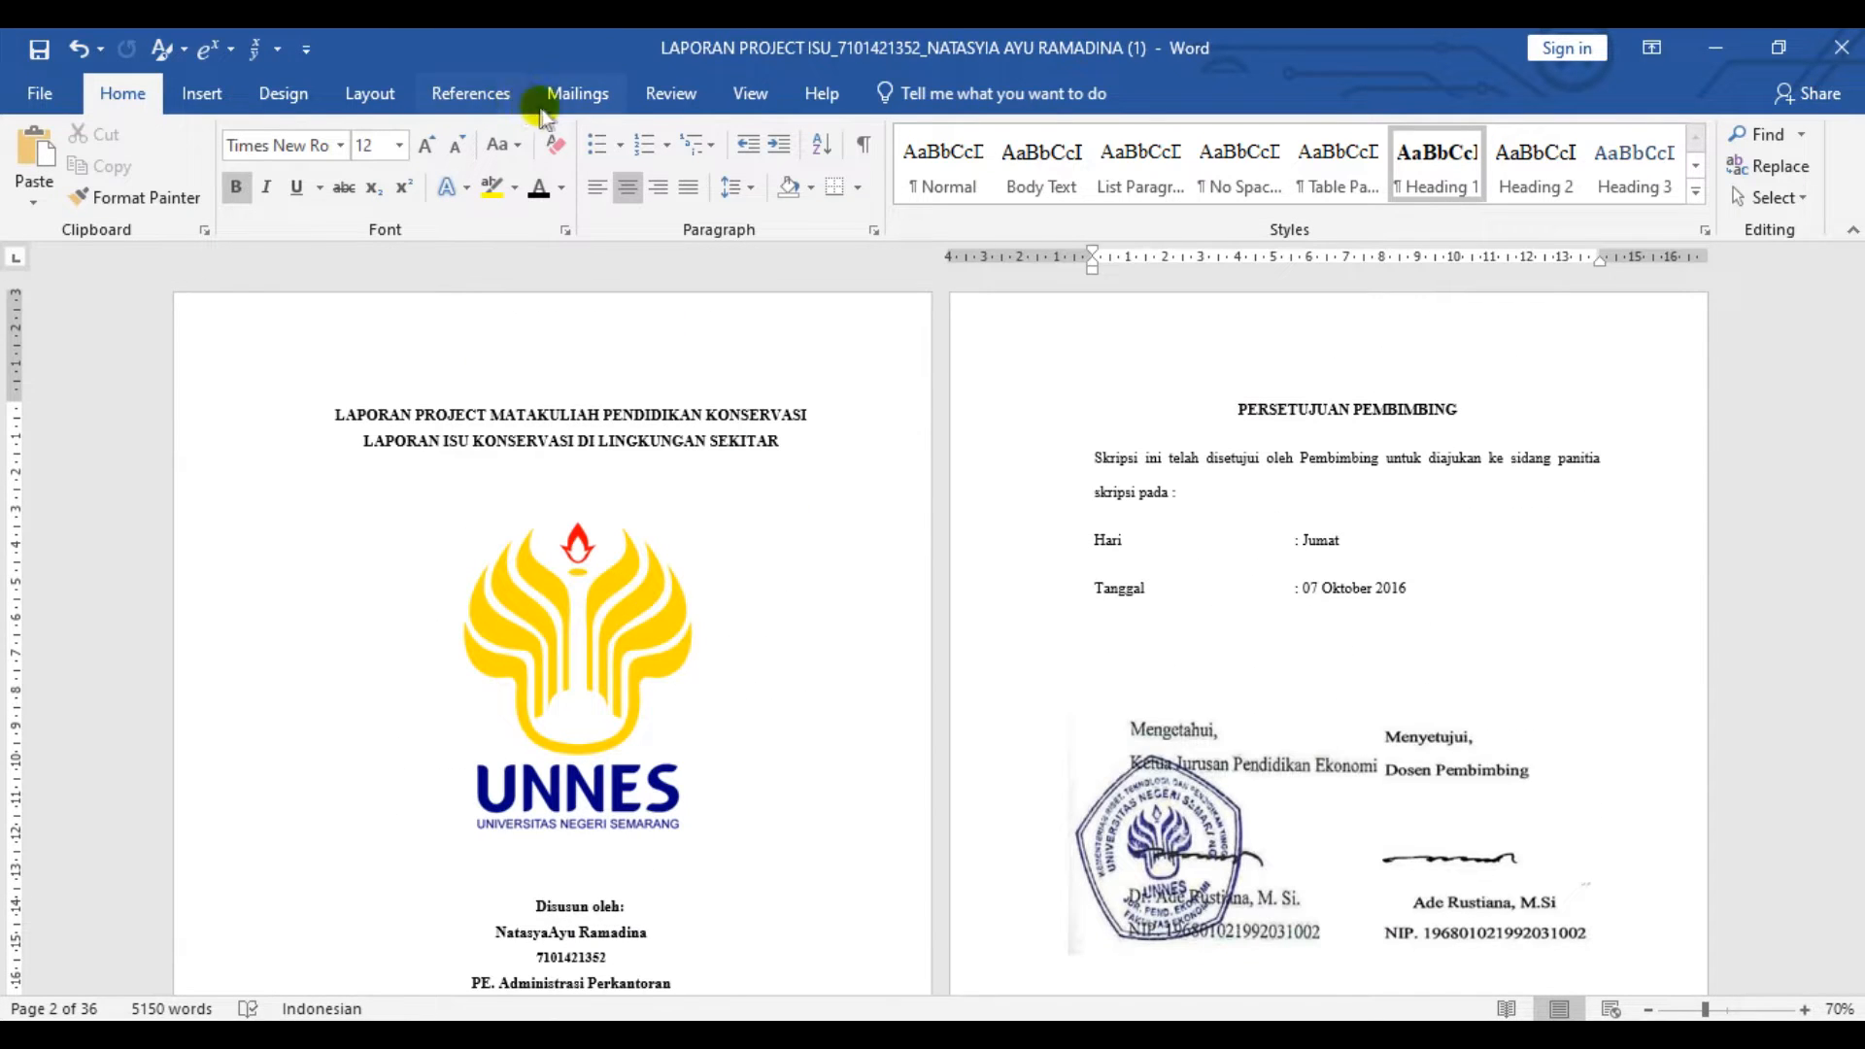
{"action": "left_click", "coordinate": [291, 93]}
{"action": "left_click", "coordinate": [351, 90]}
{"action": "left_click", "coordinate": [333, 134]}
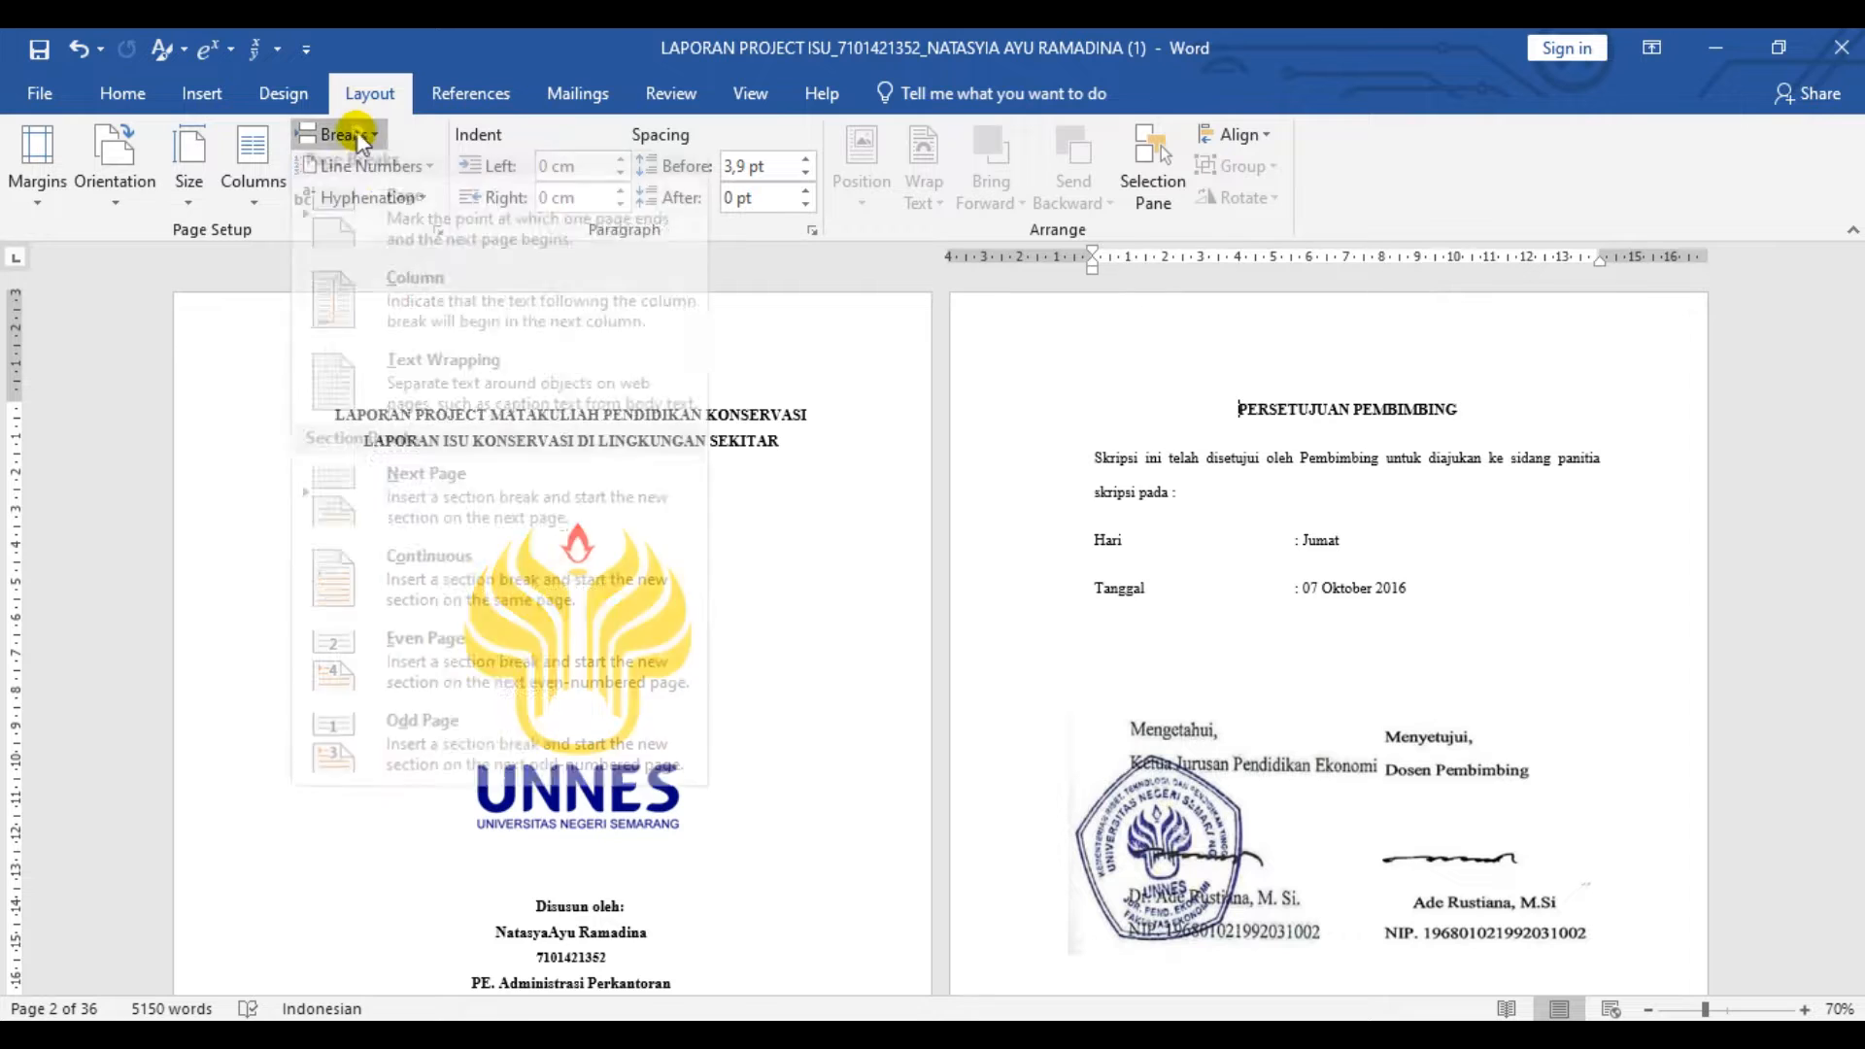
{"action": "left_click", "coordinate": [454, 479]}
{"action": "key", "text": "ctrl+z"}
{"action": "double_click", "coordinate": [1141, 333]}
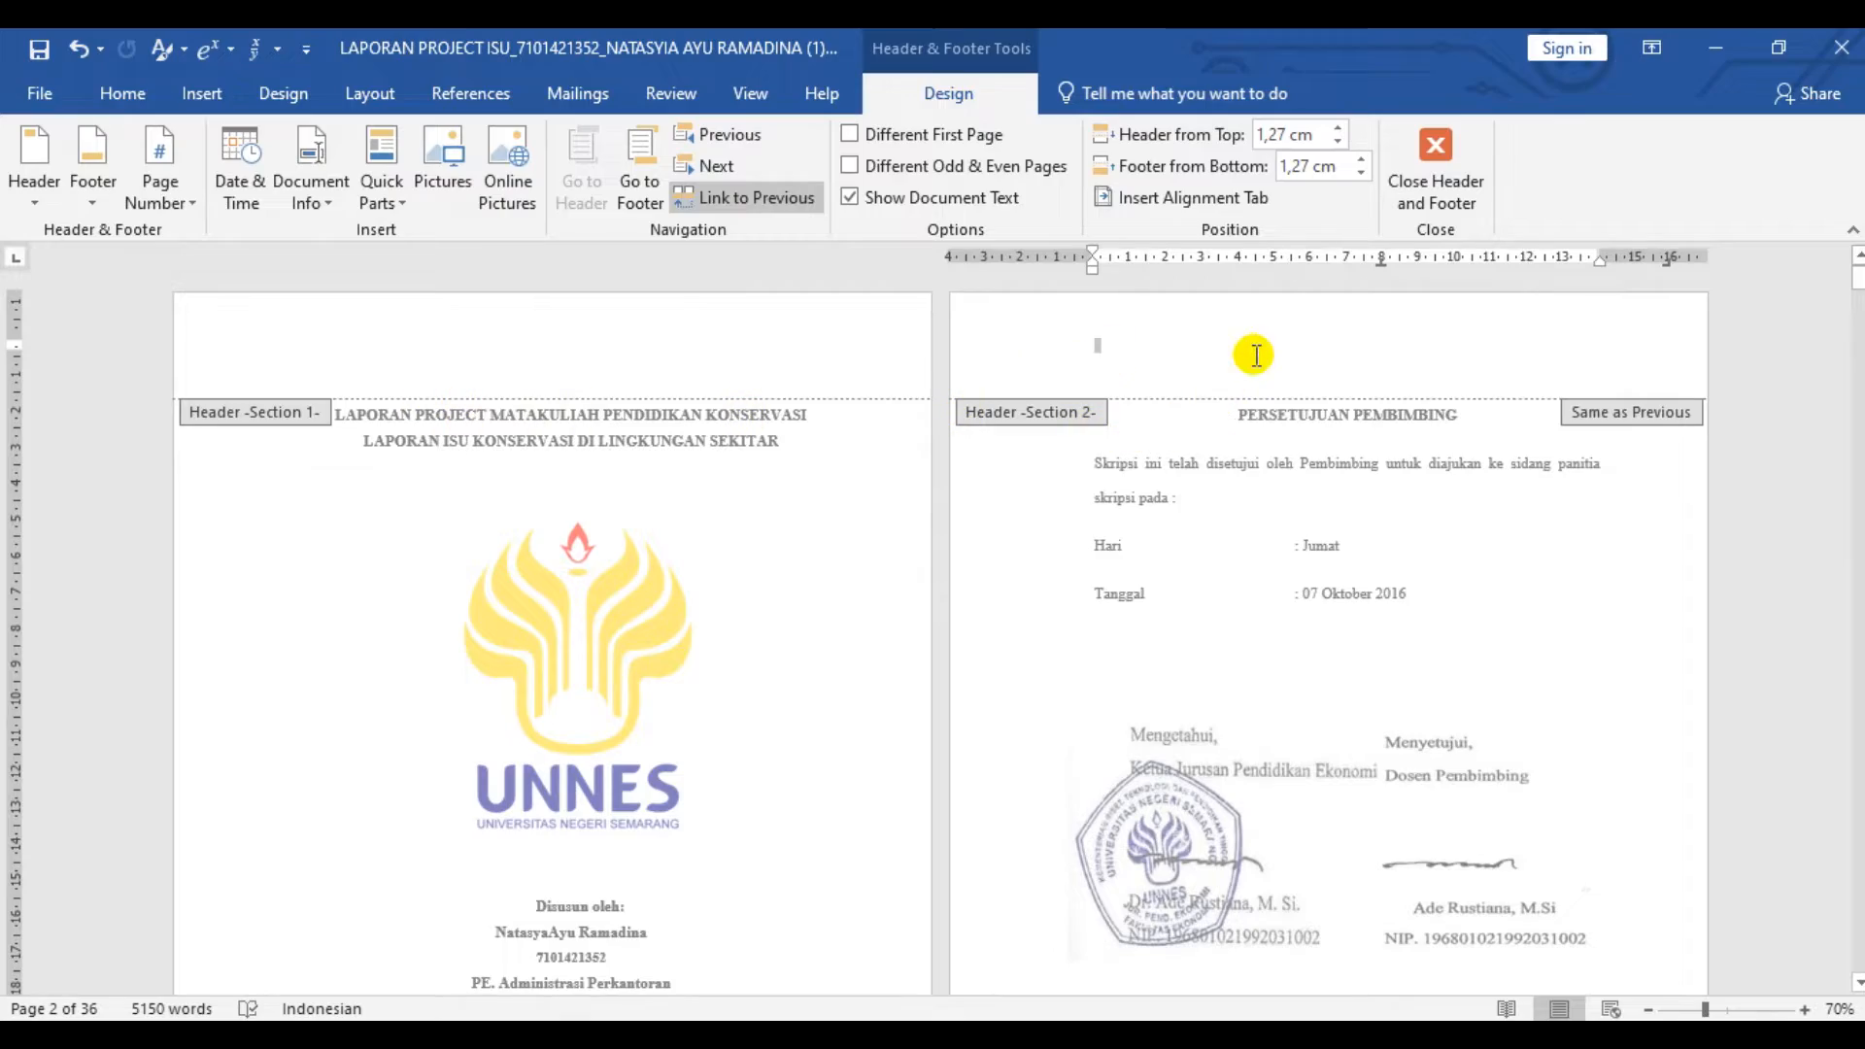
{"action": "double_click", "coordinate": [1211, 408]}
- Insert a next-page section break before the BAB 1 PENDAHULUAN heading and check the section labels in the headers
{"action": "scroll", "coordinate": [941, 496], "scroll_direction": "down", "scroll_amount": 15}
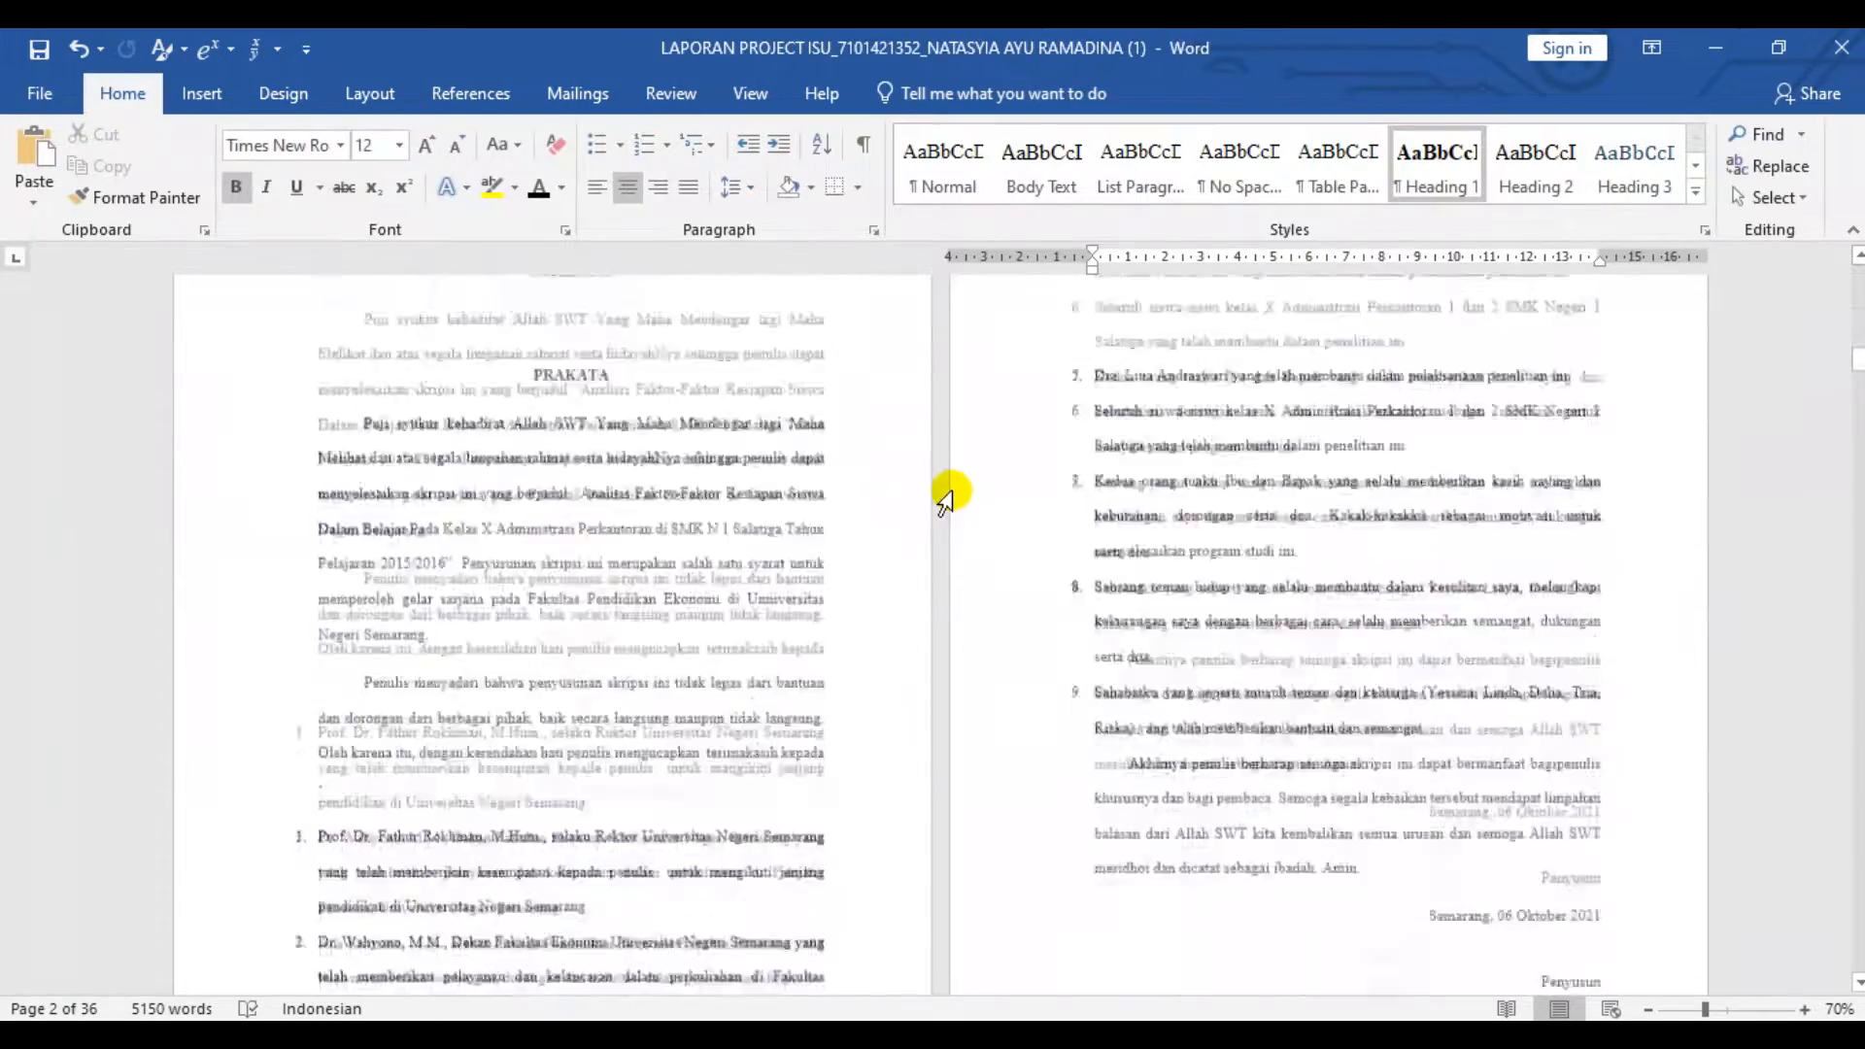
{"action": "scroll", "coordinate": [947, 493], "scroll_direction": "down", "scroll_amount": 15}
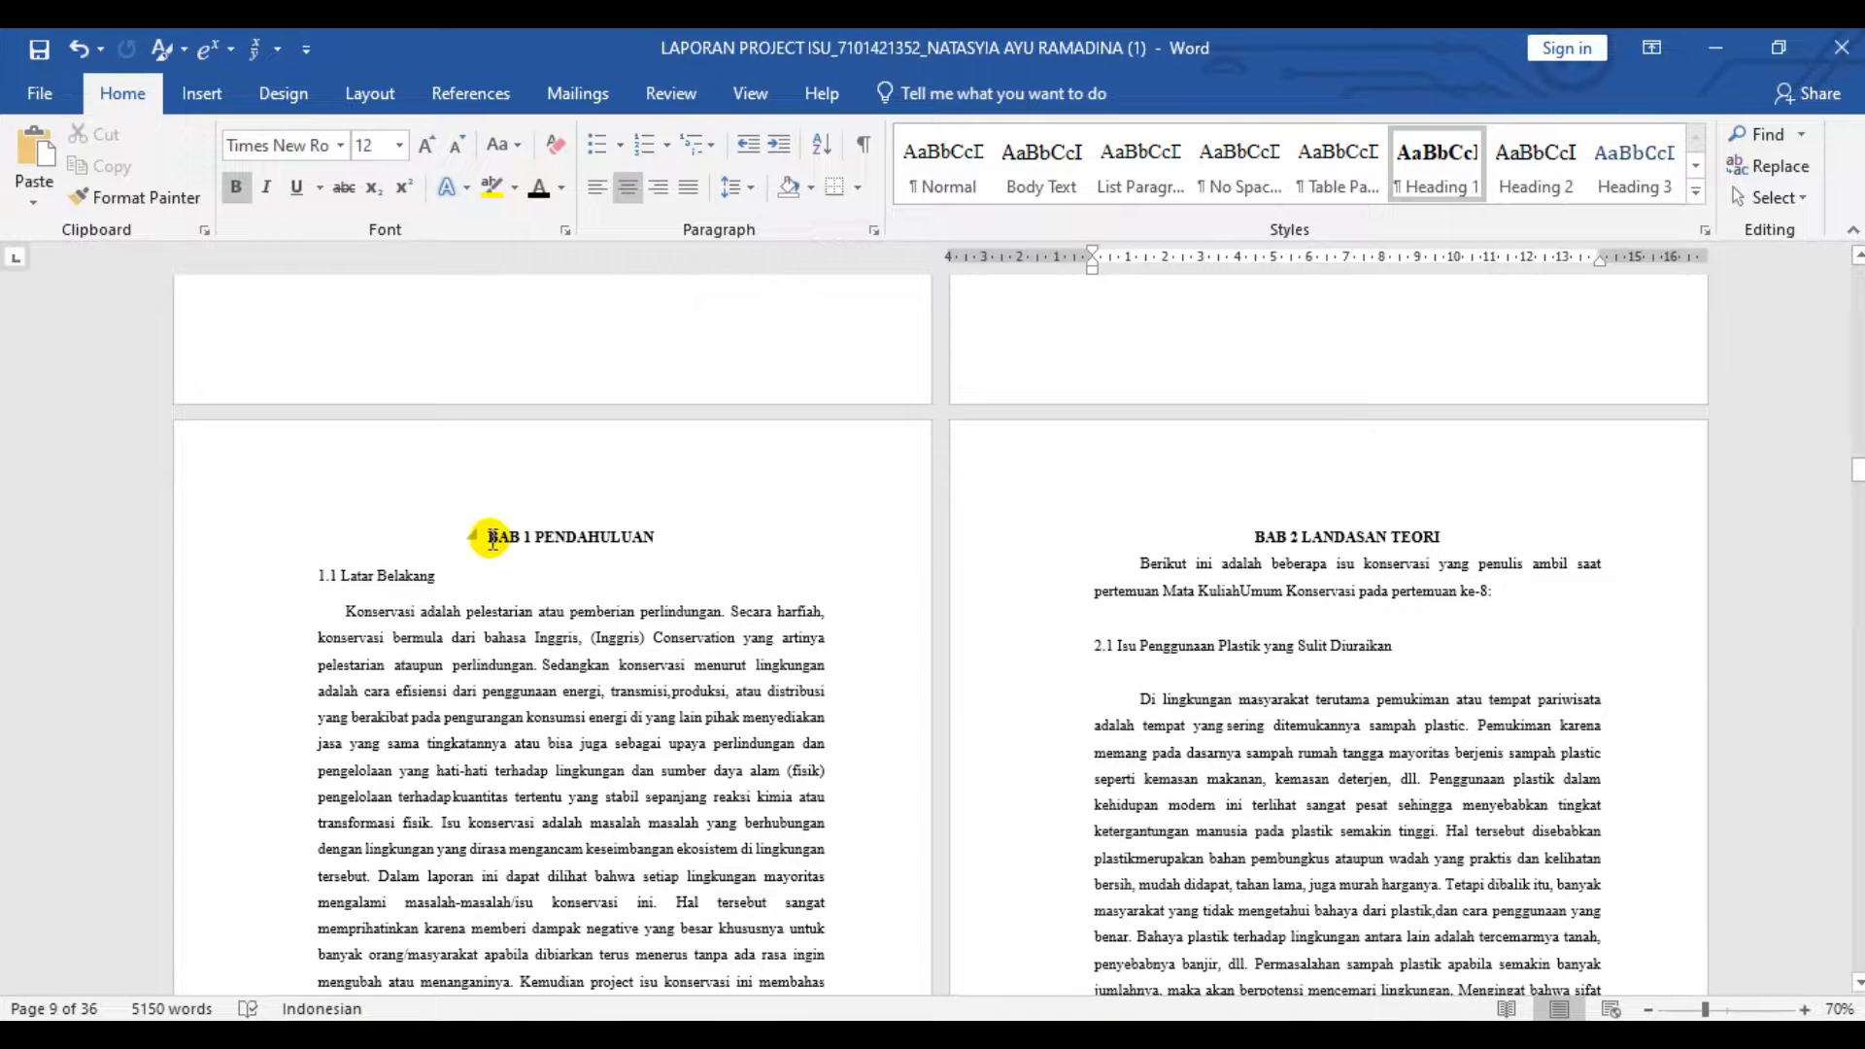
{"action": "double_click", "coordinate": [492, 539]}
{"action": "left_click", "coordinate": [533, 446]}
{"action": "left_click", "coordinate": [490, 537]}
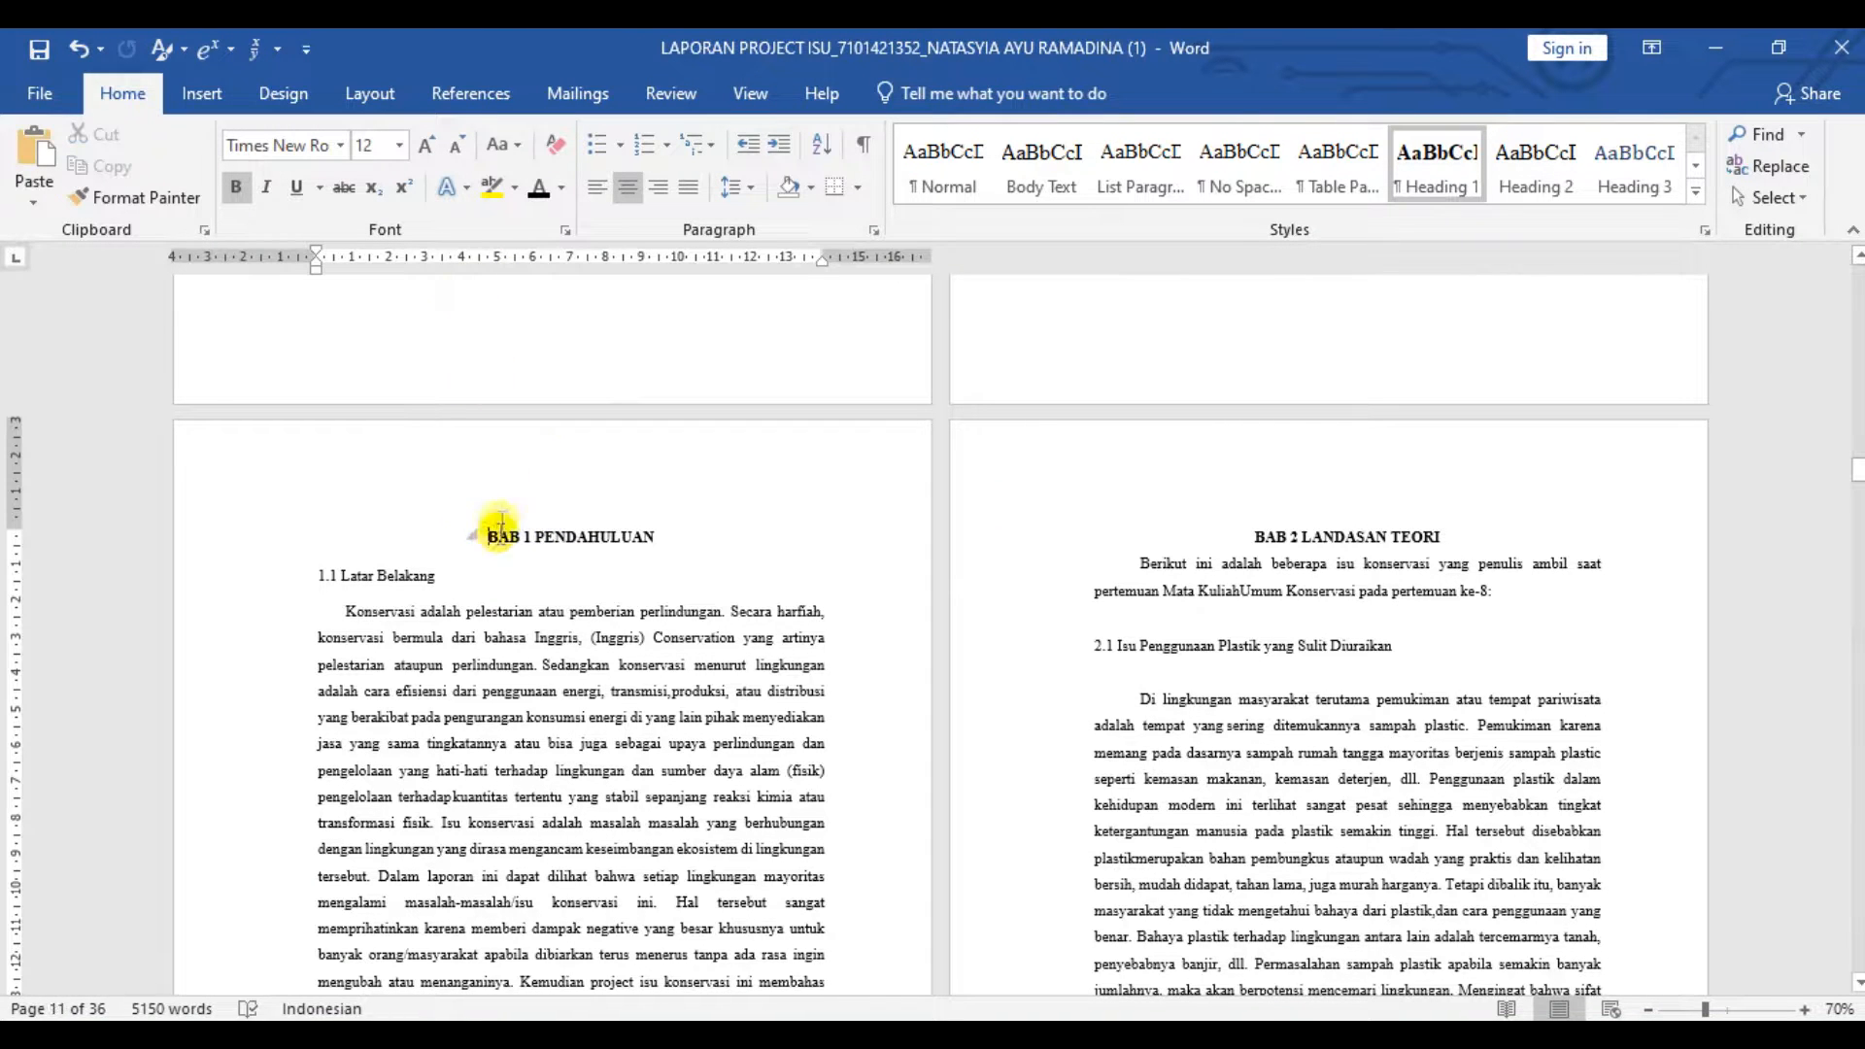
{"action": "left_click", "coordinate": [370, 94]}
{"action": "left_click", "coordinate": [335, 134]}
{"action": "left_click", "coordinate": [437, 495]}
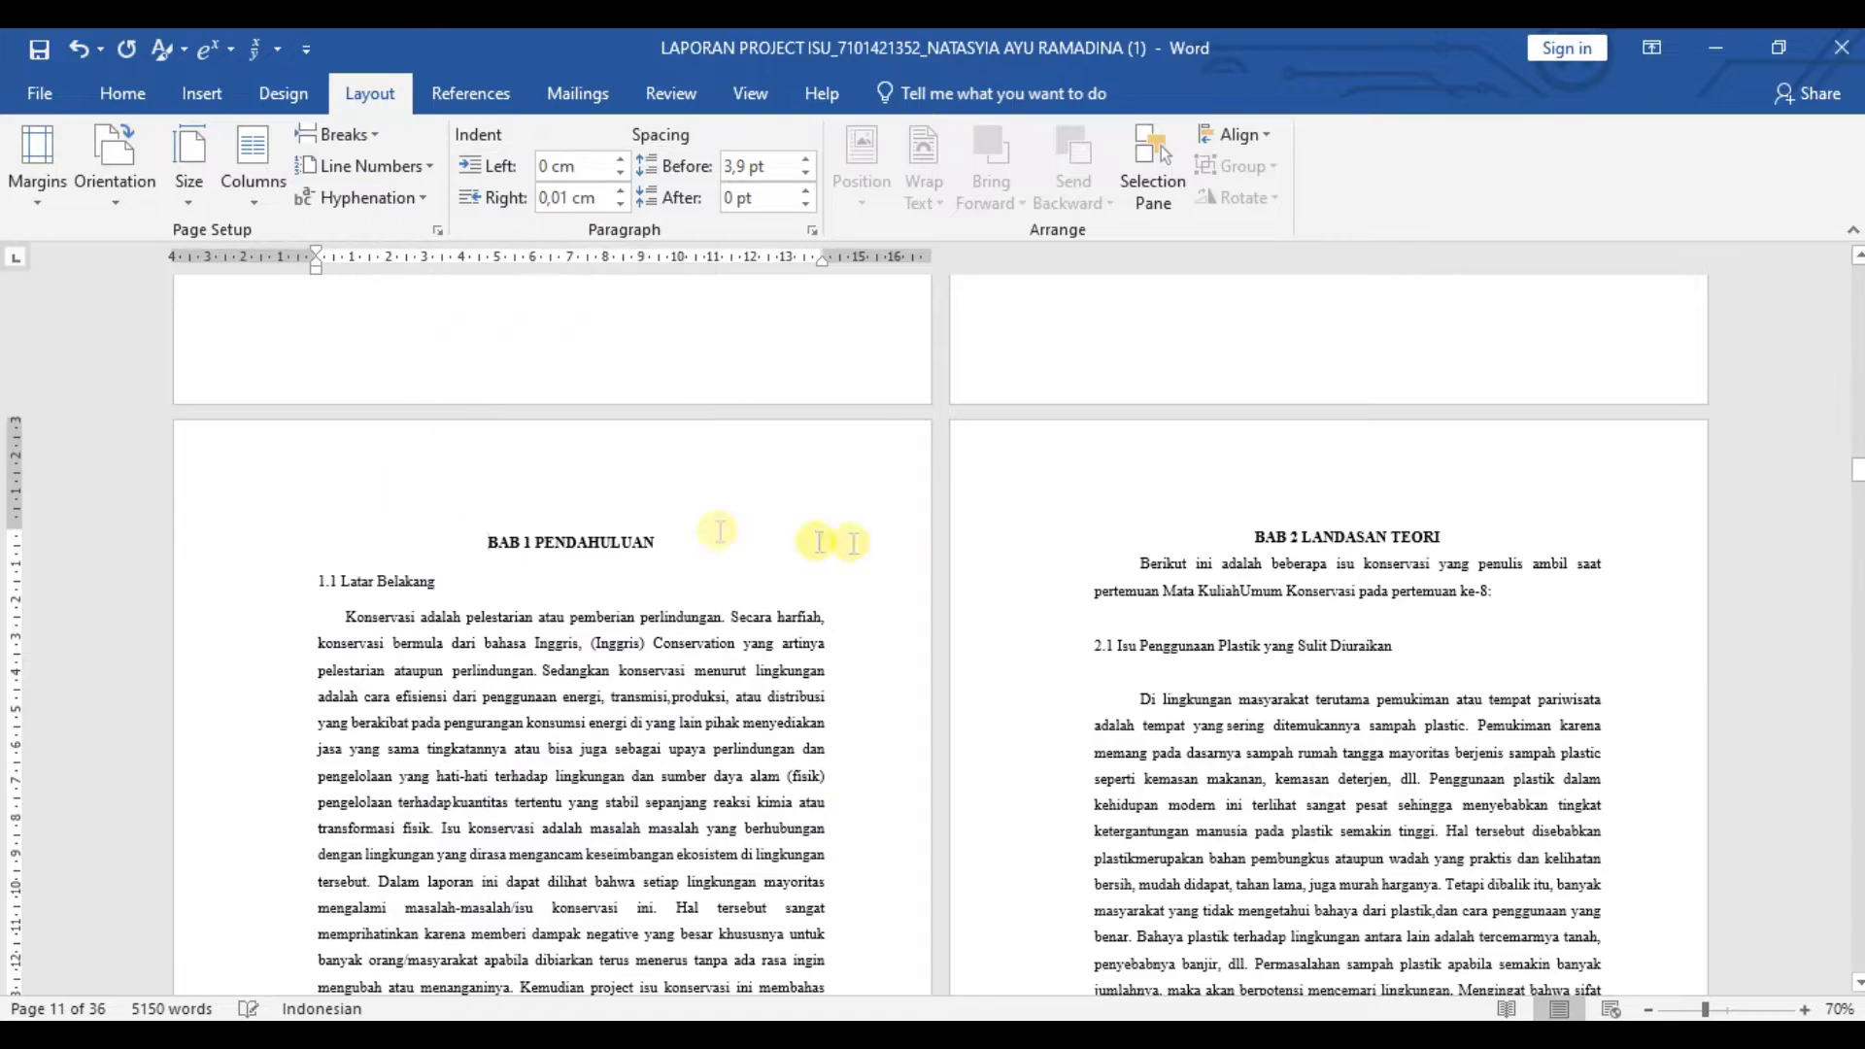
{"action": "double_click", "coordinate": [857, 491]}
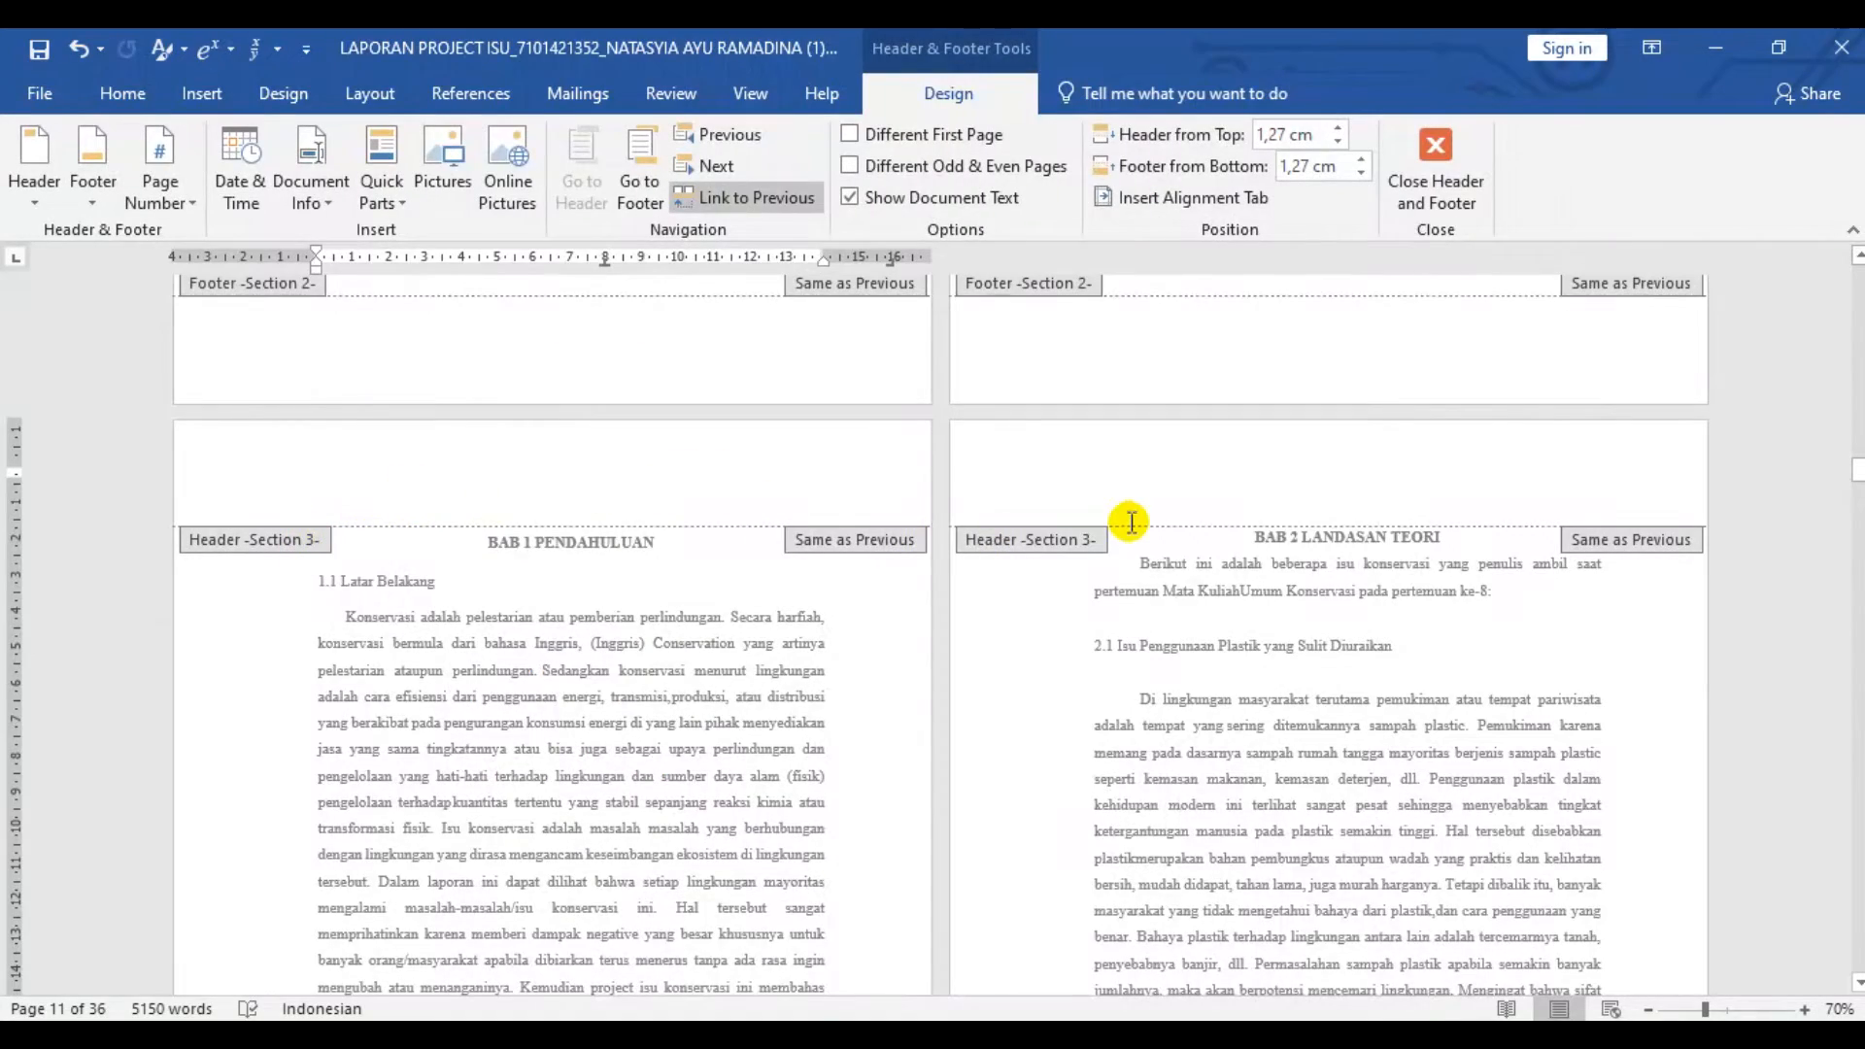
{"action": "scroll", "coordinate": [1122, 507], "scroll_direction": "down", "scroll_amount": 10}
{"action": "scroll", "coordinate": [777, 585], "scroll_direction": "down", "scroll_amount": 5}
{"action": "scroll", "coordinate": [911, 601], "scroll_direction": "up", "scroll_amount": 14}
{"action": "double_click", "coordinate": [913, 602]}
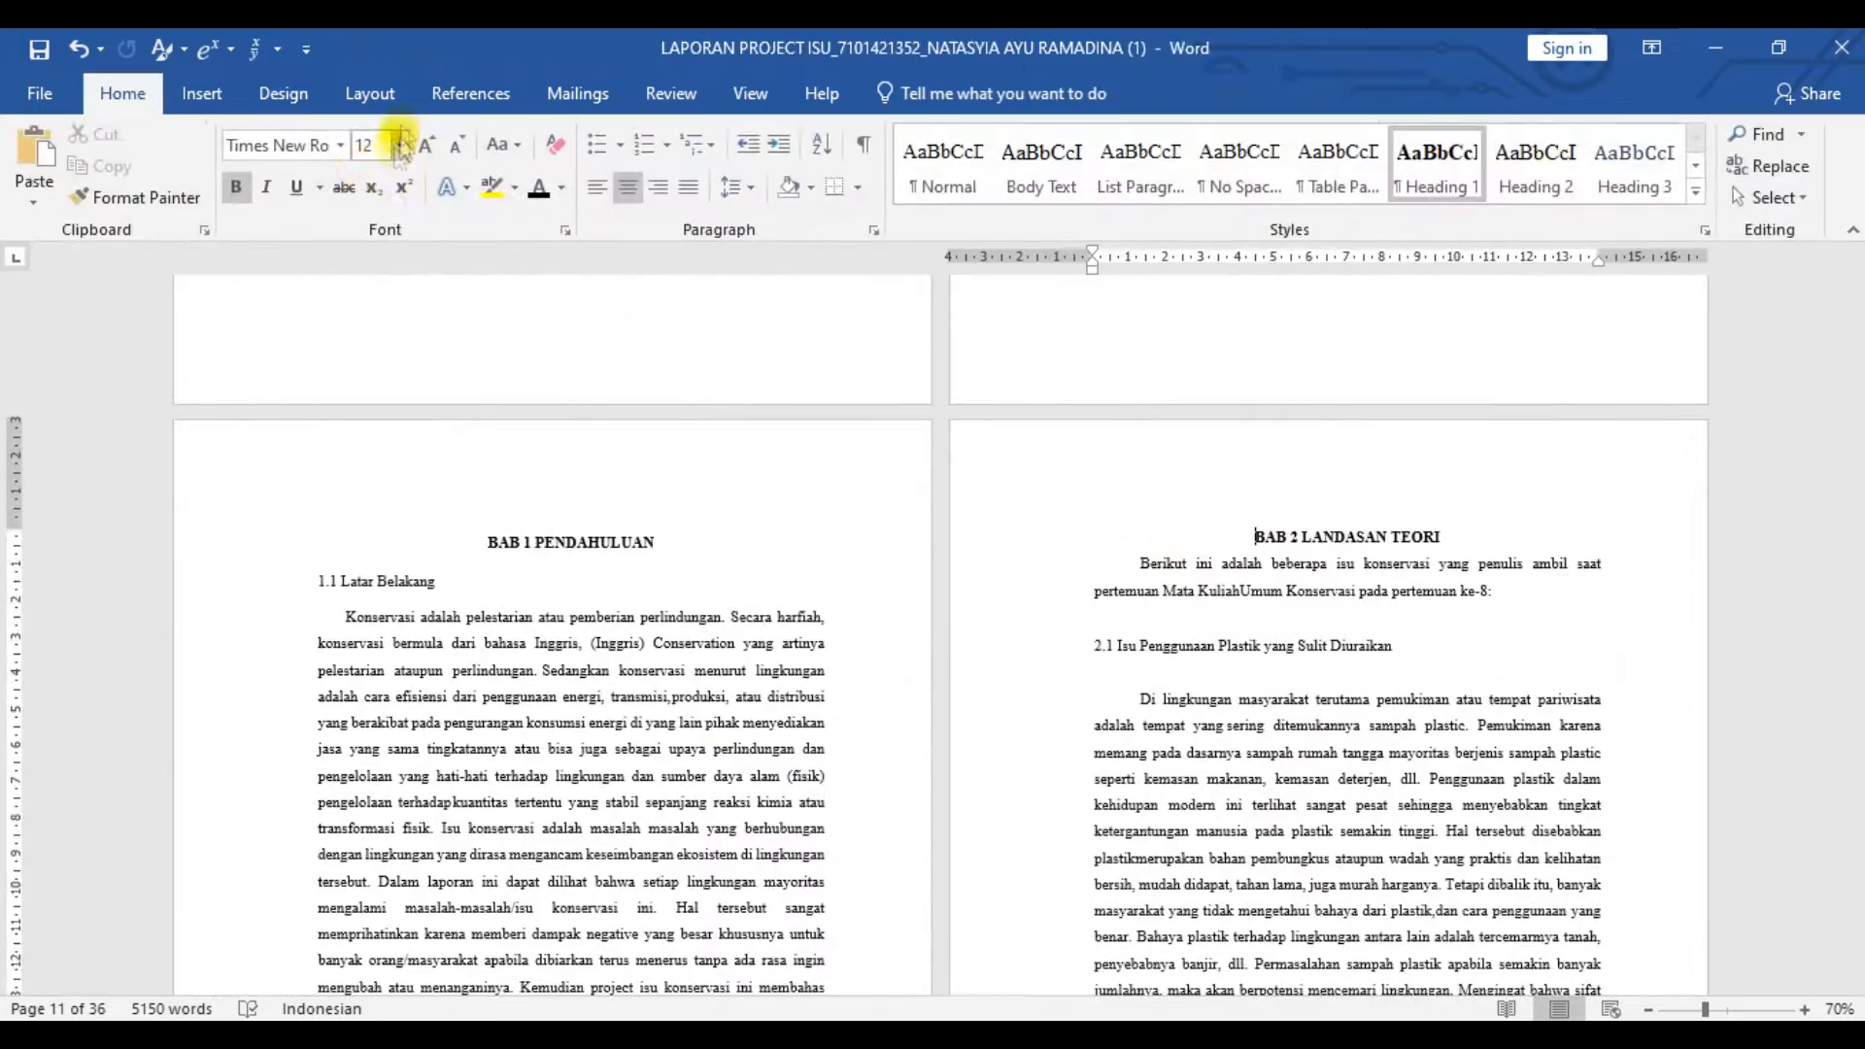
- Insert a next-page section break before the BAB 2 LANDASAN TEORI heading and check its header
{"action": "left_click", "coordinate": [370, 93]}
{"action": "double_click", "coordinate": [1116, 479]}
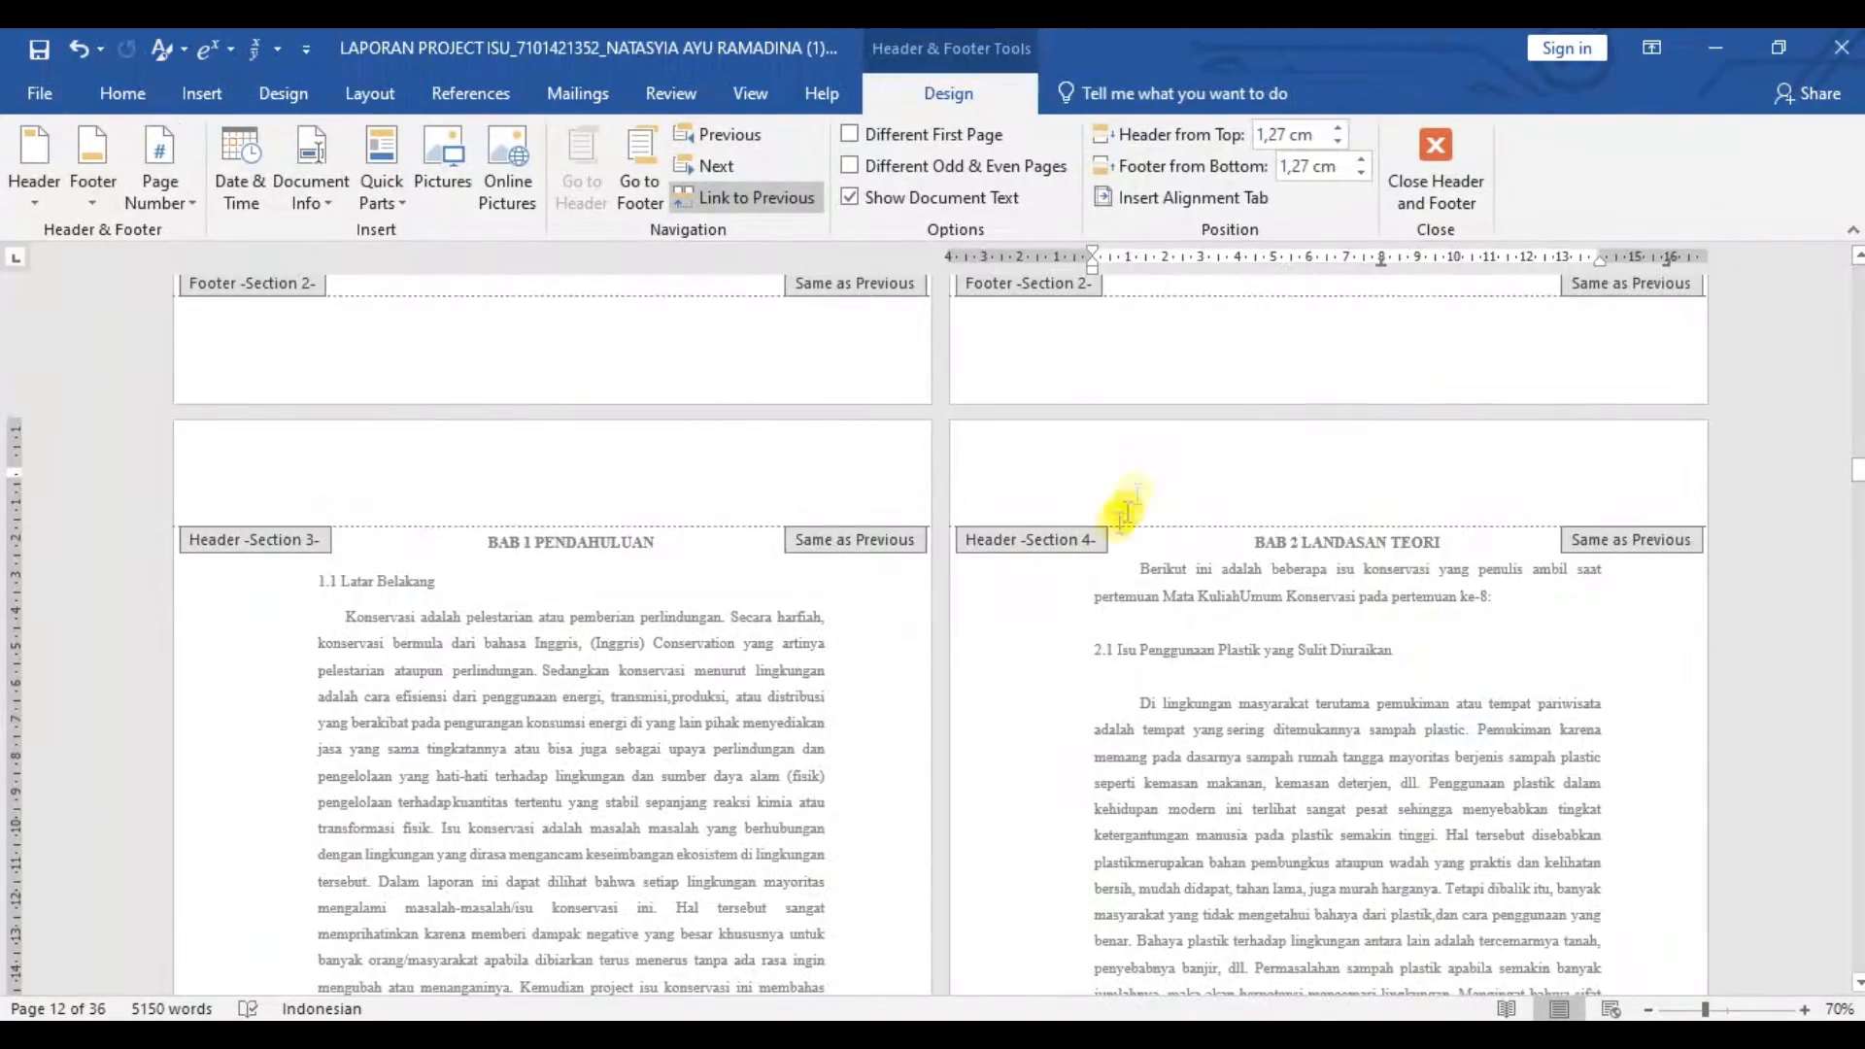
{"action": "left_click", "coordinate": [1422, 155]}
- Insert a next-page section break before the BAB 3 PEMILIHAN ISU heading and check its header
{"action": "scroll", "coordinate": [1028, 616], "scroll_direction": "down", "scroll_amount": 10}
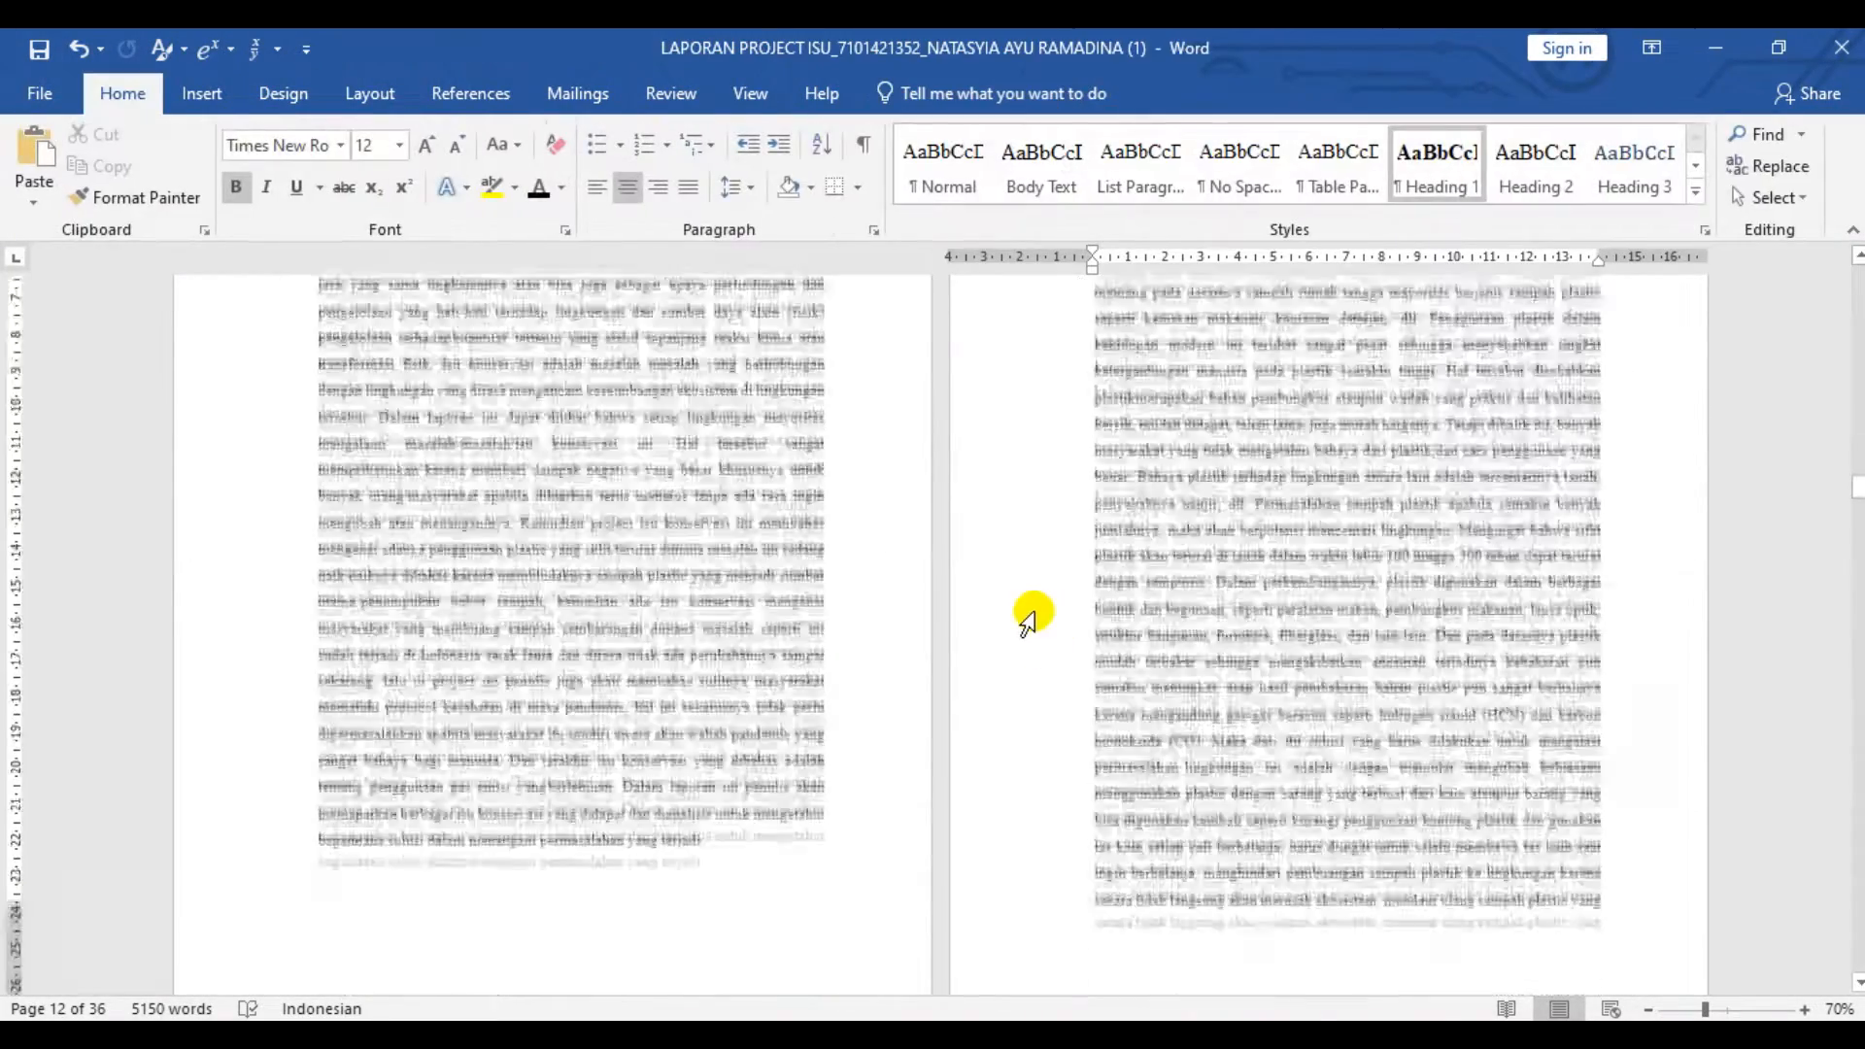
{"action": "scroll", "coordinate": [1033, 631], "scroll_direction": "down", "scroll_amount": 10}
{"action": "left_click", "coordinate": [484, 427]}
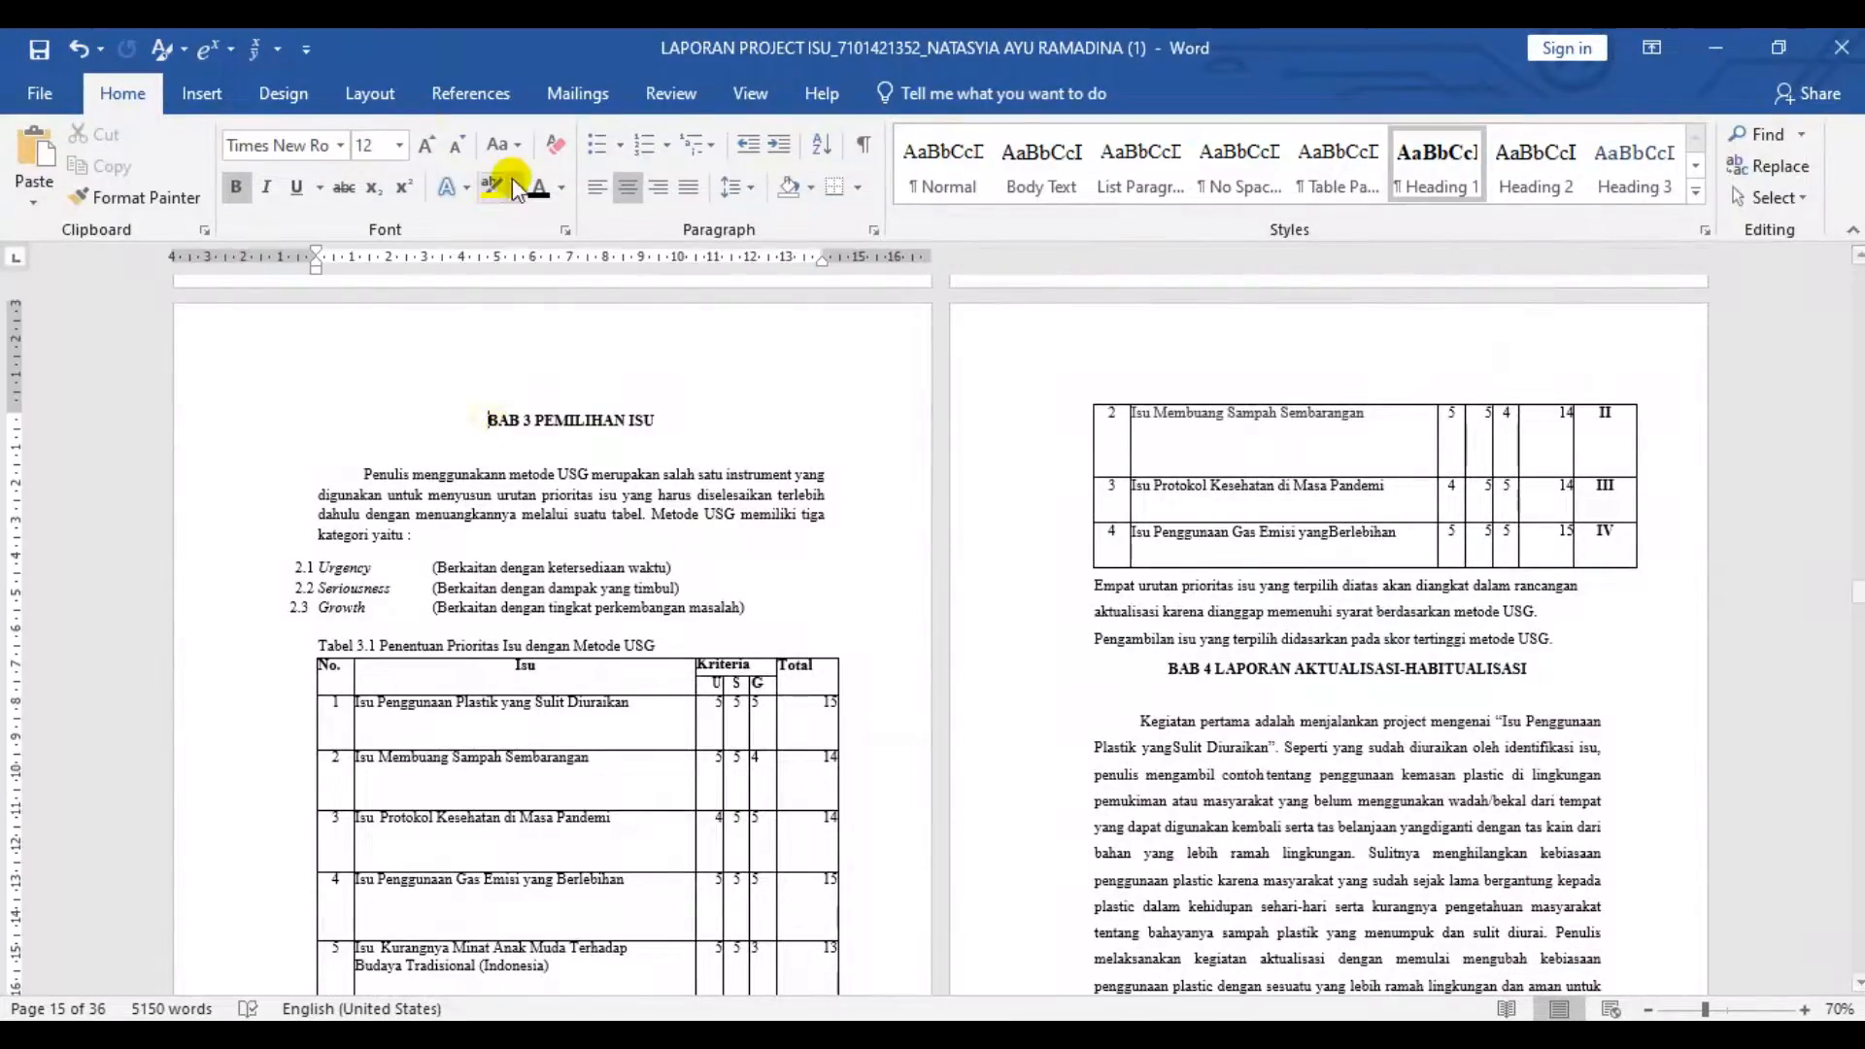
{"action": "left_click", "coordinate": [372, 95]}
{"action": "left_click", "coordinate": [357, 136]}
{"action": "left_click", "coordinate": [427, 501]}
{"action": "double_click", "coordinate": [667, 364]}
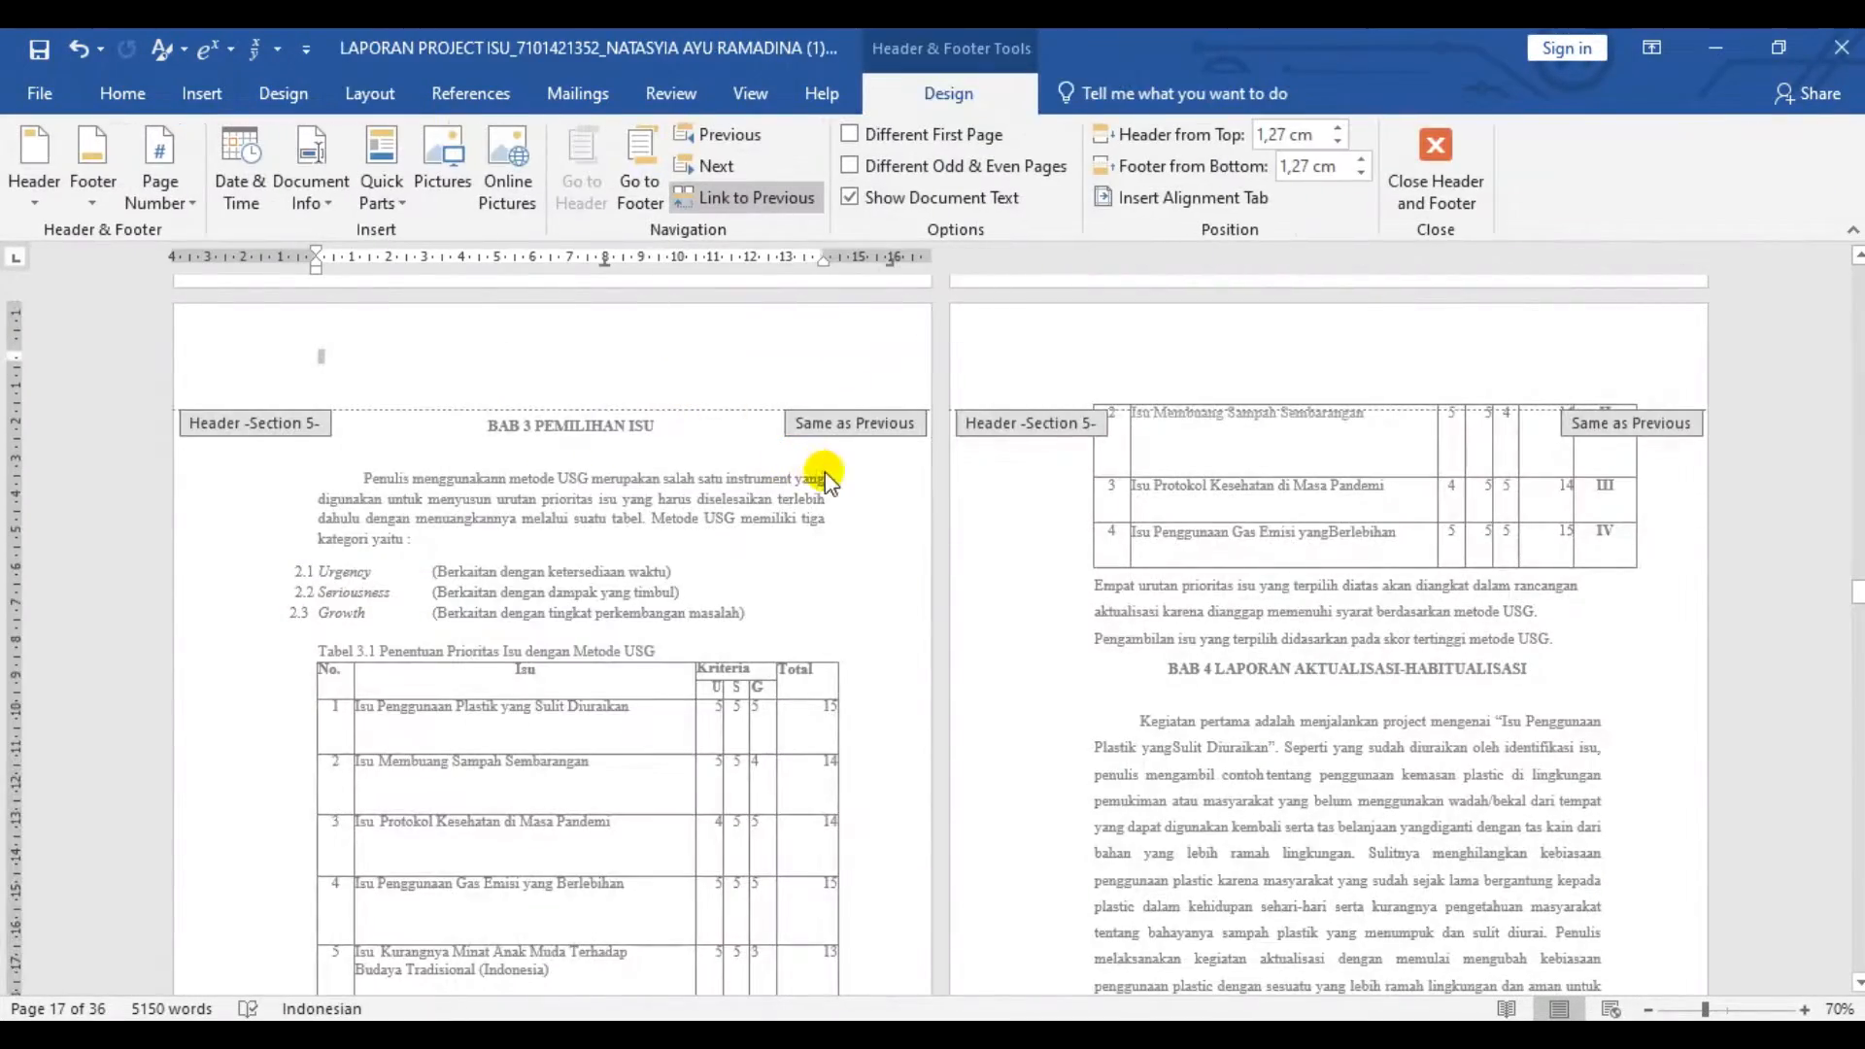
{"action": "left_click", "coordinate": [1435, 160]}
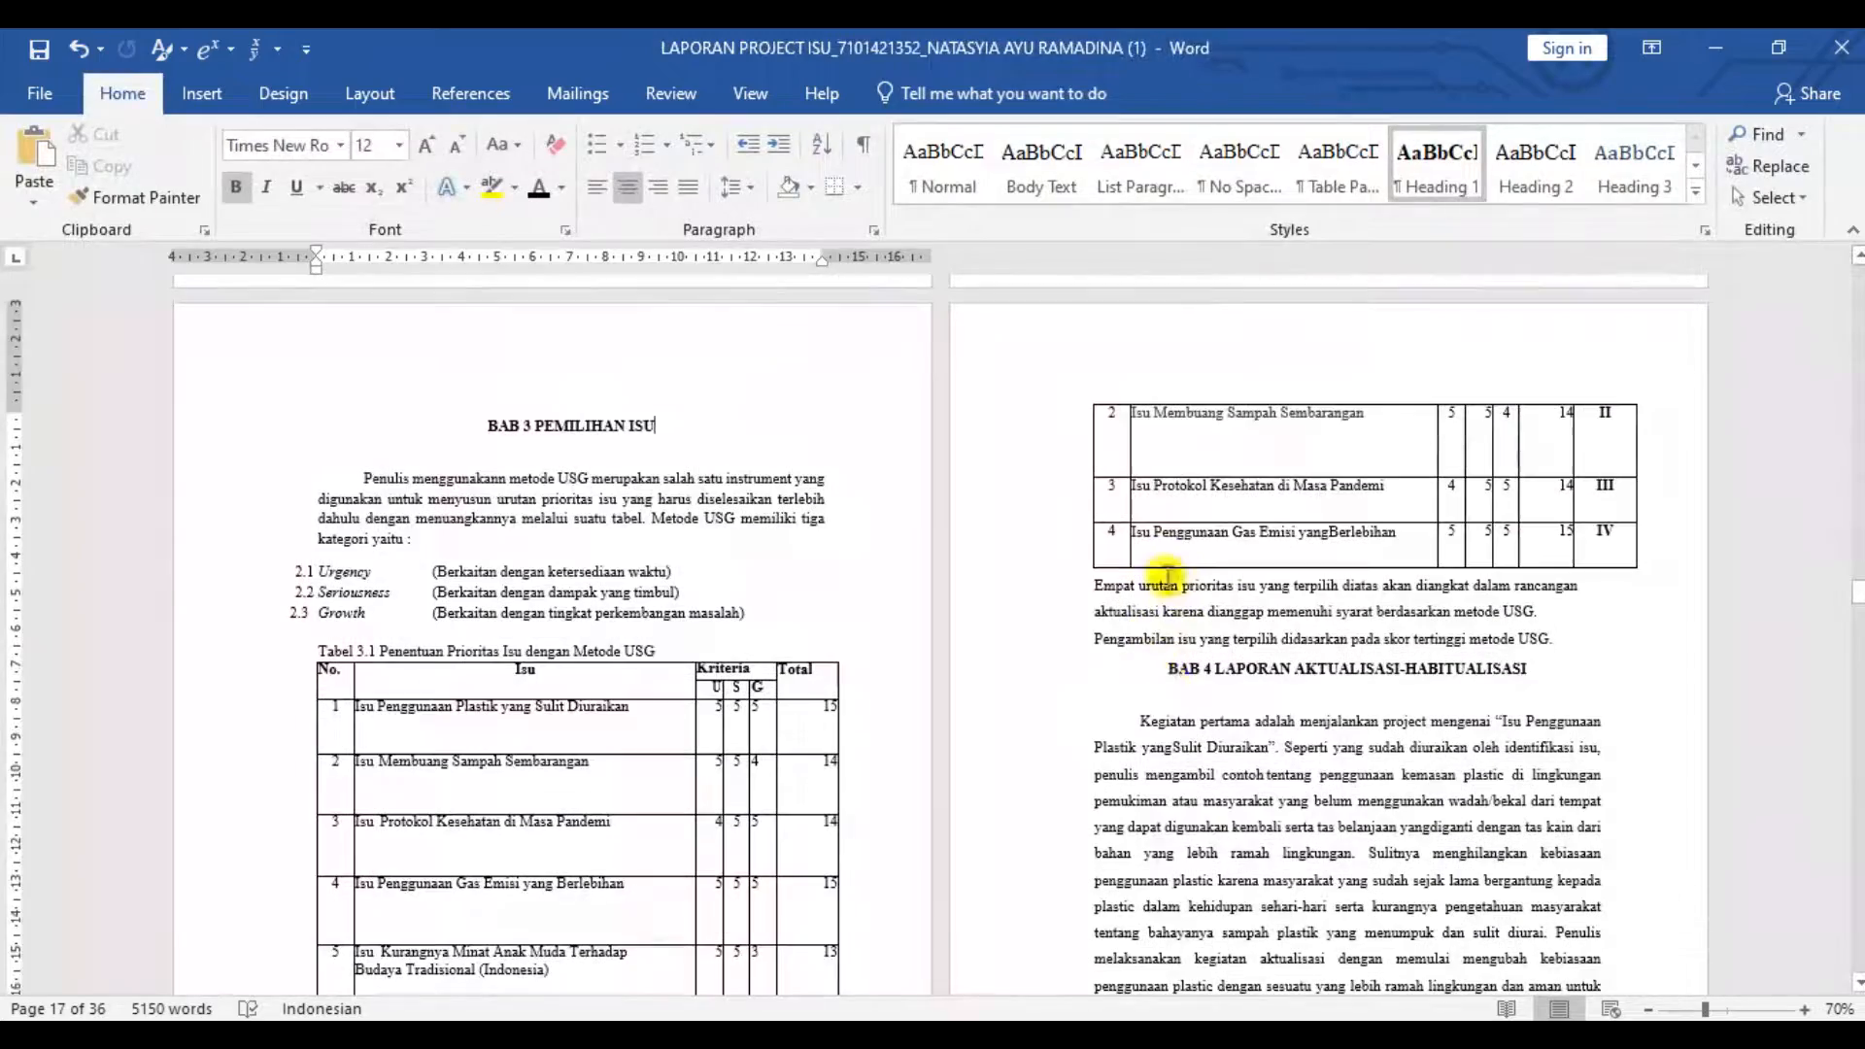
{"action": "left_click", "coordinate": [1161, 672]}
{"action": "key", "text": "Return"}
{"action": "key", "text": "Return"}
{"action": "key", "text": "Return"}
{"action": "key", "text": "Return"}
{"action": "key", "text": "Return"}
{"action": "key", "text": "Return"}
{"action": "key", "text": "Return"}
{"action": "key", "text": "Return"}
{"action": "key", "text": "Return"}
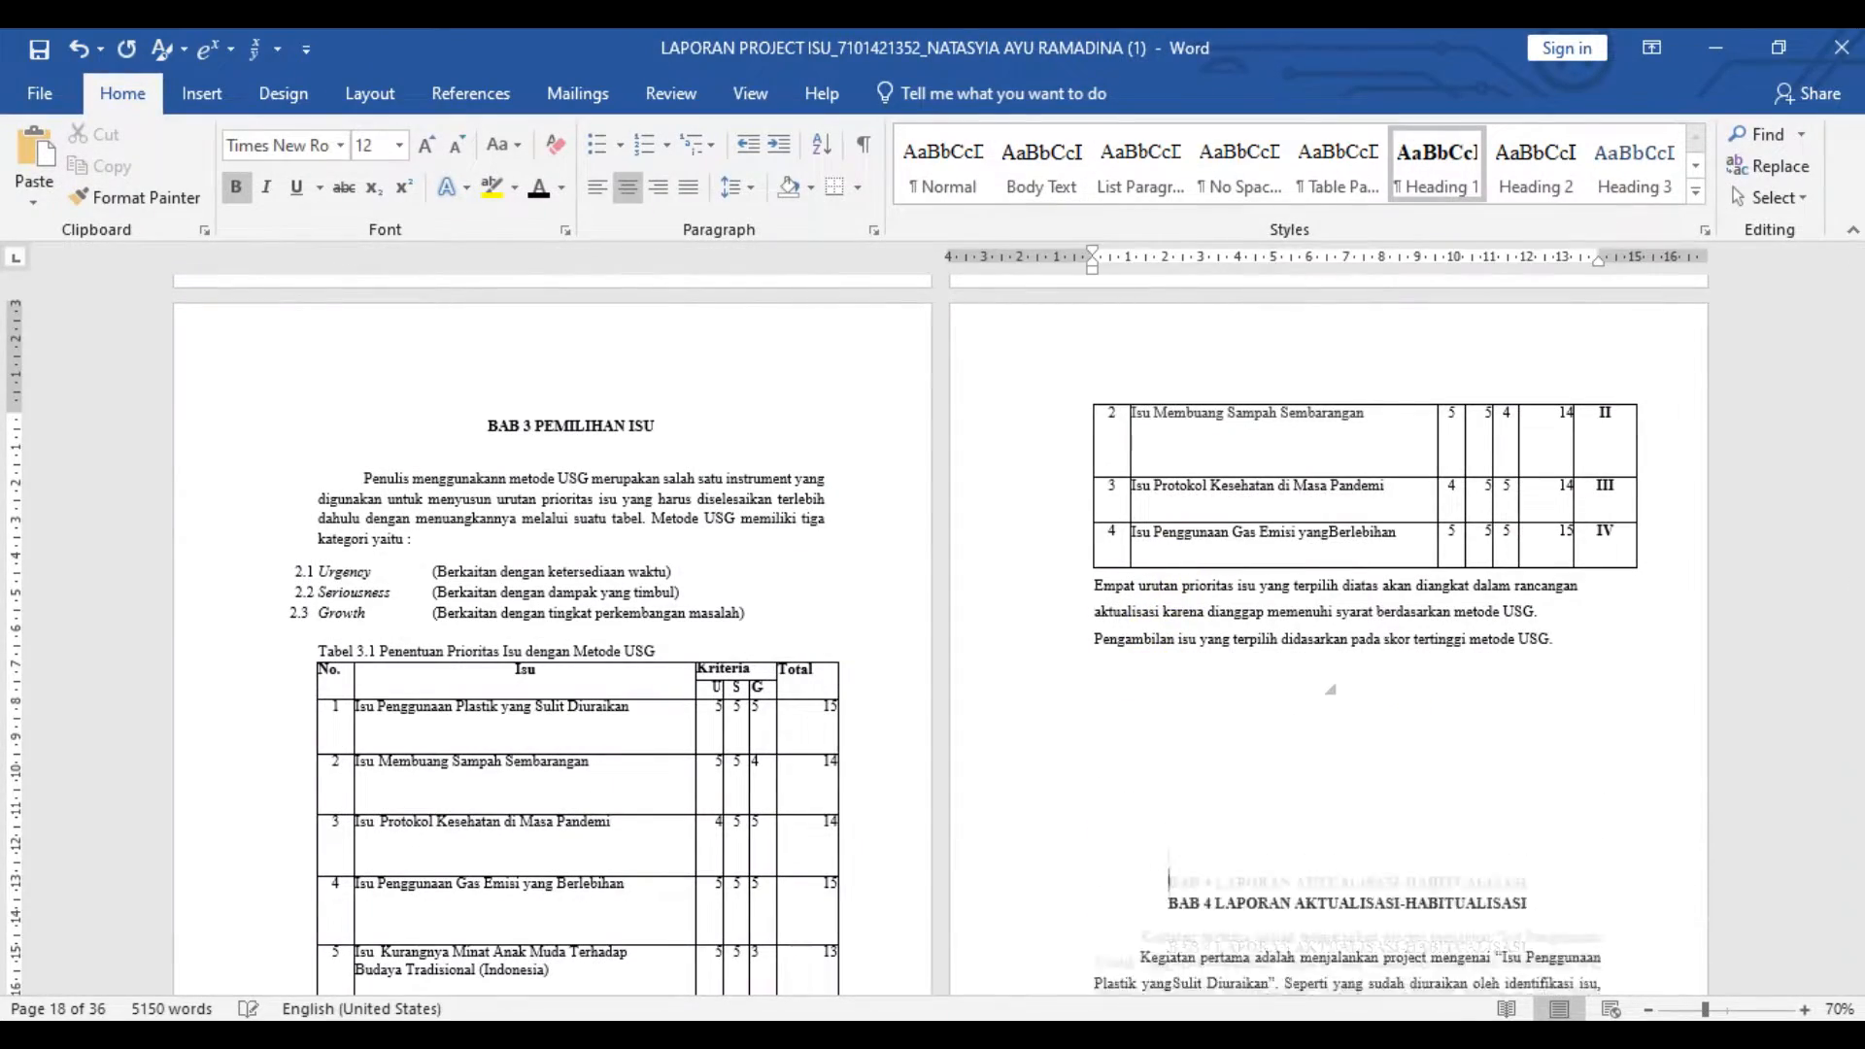
{"action": "key", "text": "ctrl+z"}
{"action": "key", "text": "ctrl+z"}
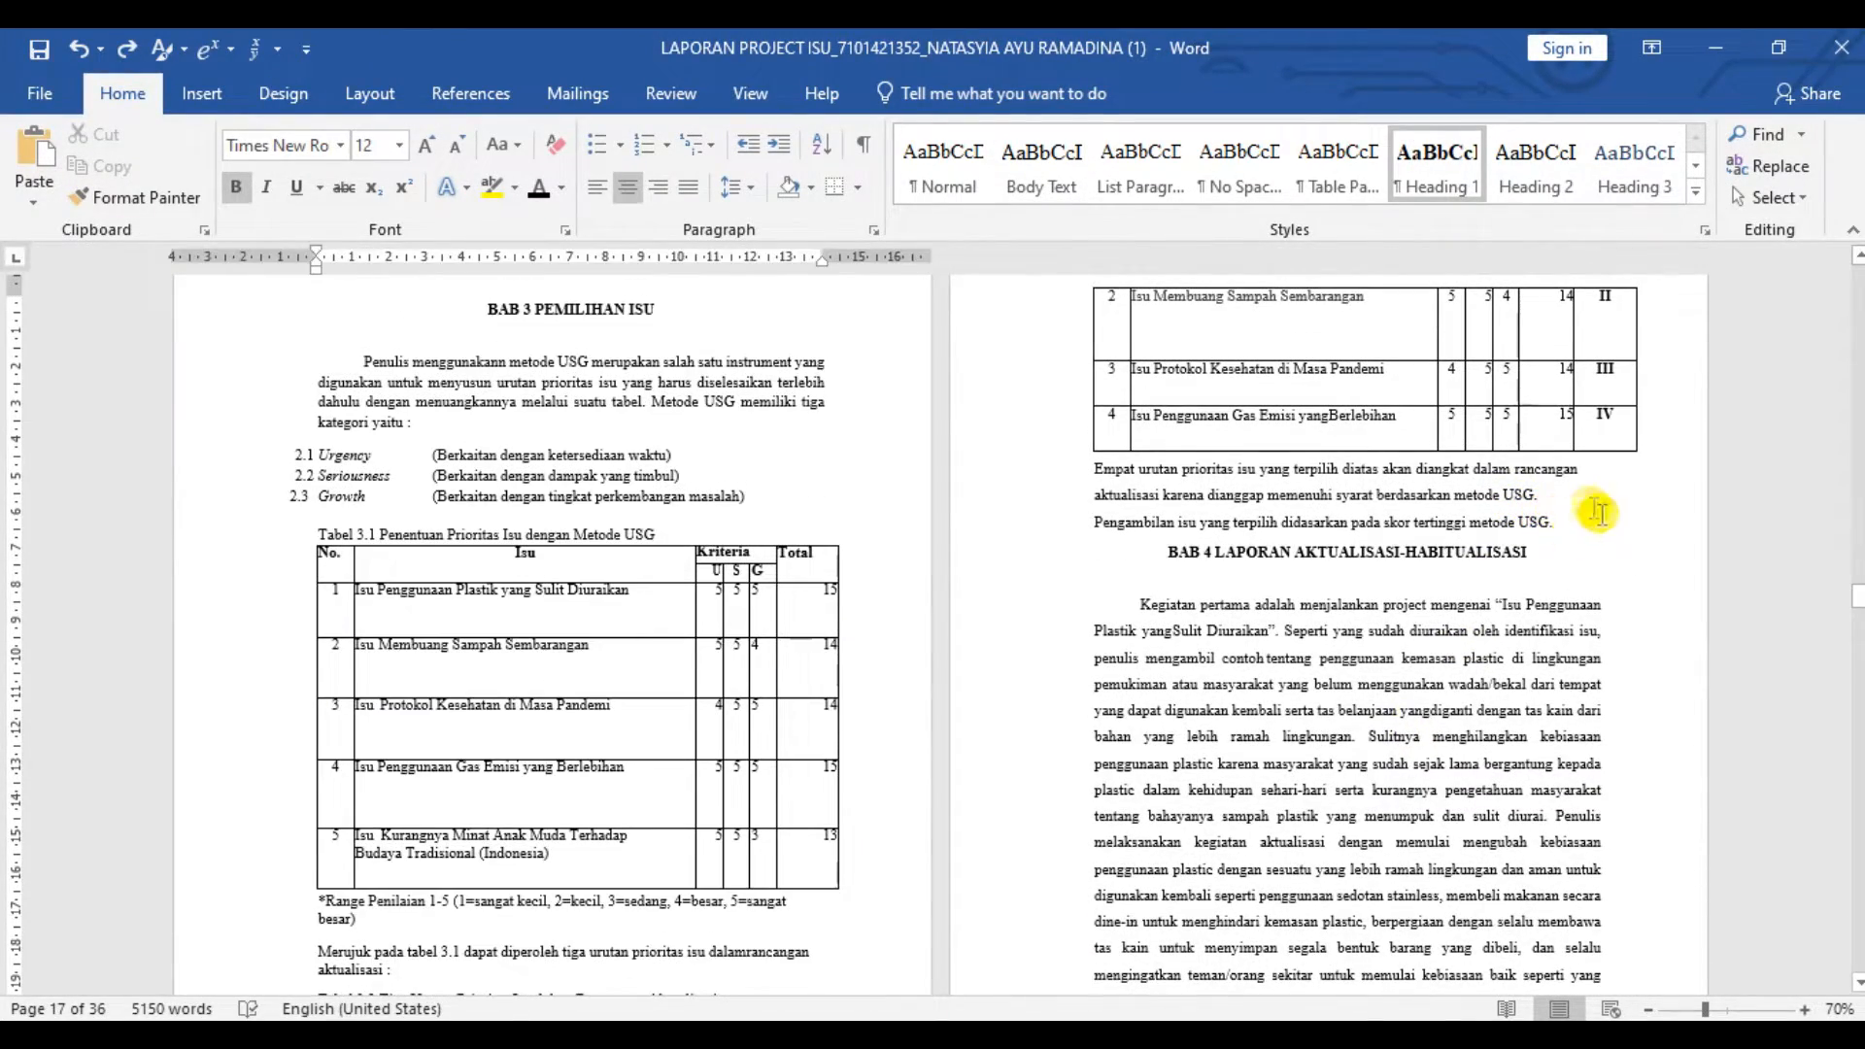
- Add blank lines after the paragraph above BAB 4 LAPORAN AKTUALISASI-HABITUALISASI to move that heading onto a new page
{"action": "left_click", "coordinate": [1596, 514]}
{"action": "key", "text": "Return"}
{"action": "key", "text": "Return"}
{"action": "key", "text": "Return"}
{"action": "key", "text": "Return"}
{"action": "key", "text": "Return"}
{"action": "key", "text": "Return"}
{"action": "key", "text": "Return"}
{"action": "key", "text": "Return"}
{"action": "key", "text": "Return"}
{"action": "key", "text": "Return"}
{"action": "key", "text": "Return"}
{"action": "key", "text": "Return"}
{"action": "key", "text": "Return"}
{"action": "key", "text": "Return"}
{"action": "key", "text": "Return"}
{"action": "key", "text": "Return"}
{"action": "key", "text": "Return"}
{"action": "key", "text": "Return"}
{"action": "key", "text": "Return"}
{"action": "key", "text": "Return"}
{"action": "key", "text": "Return"}
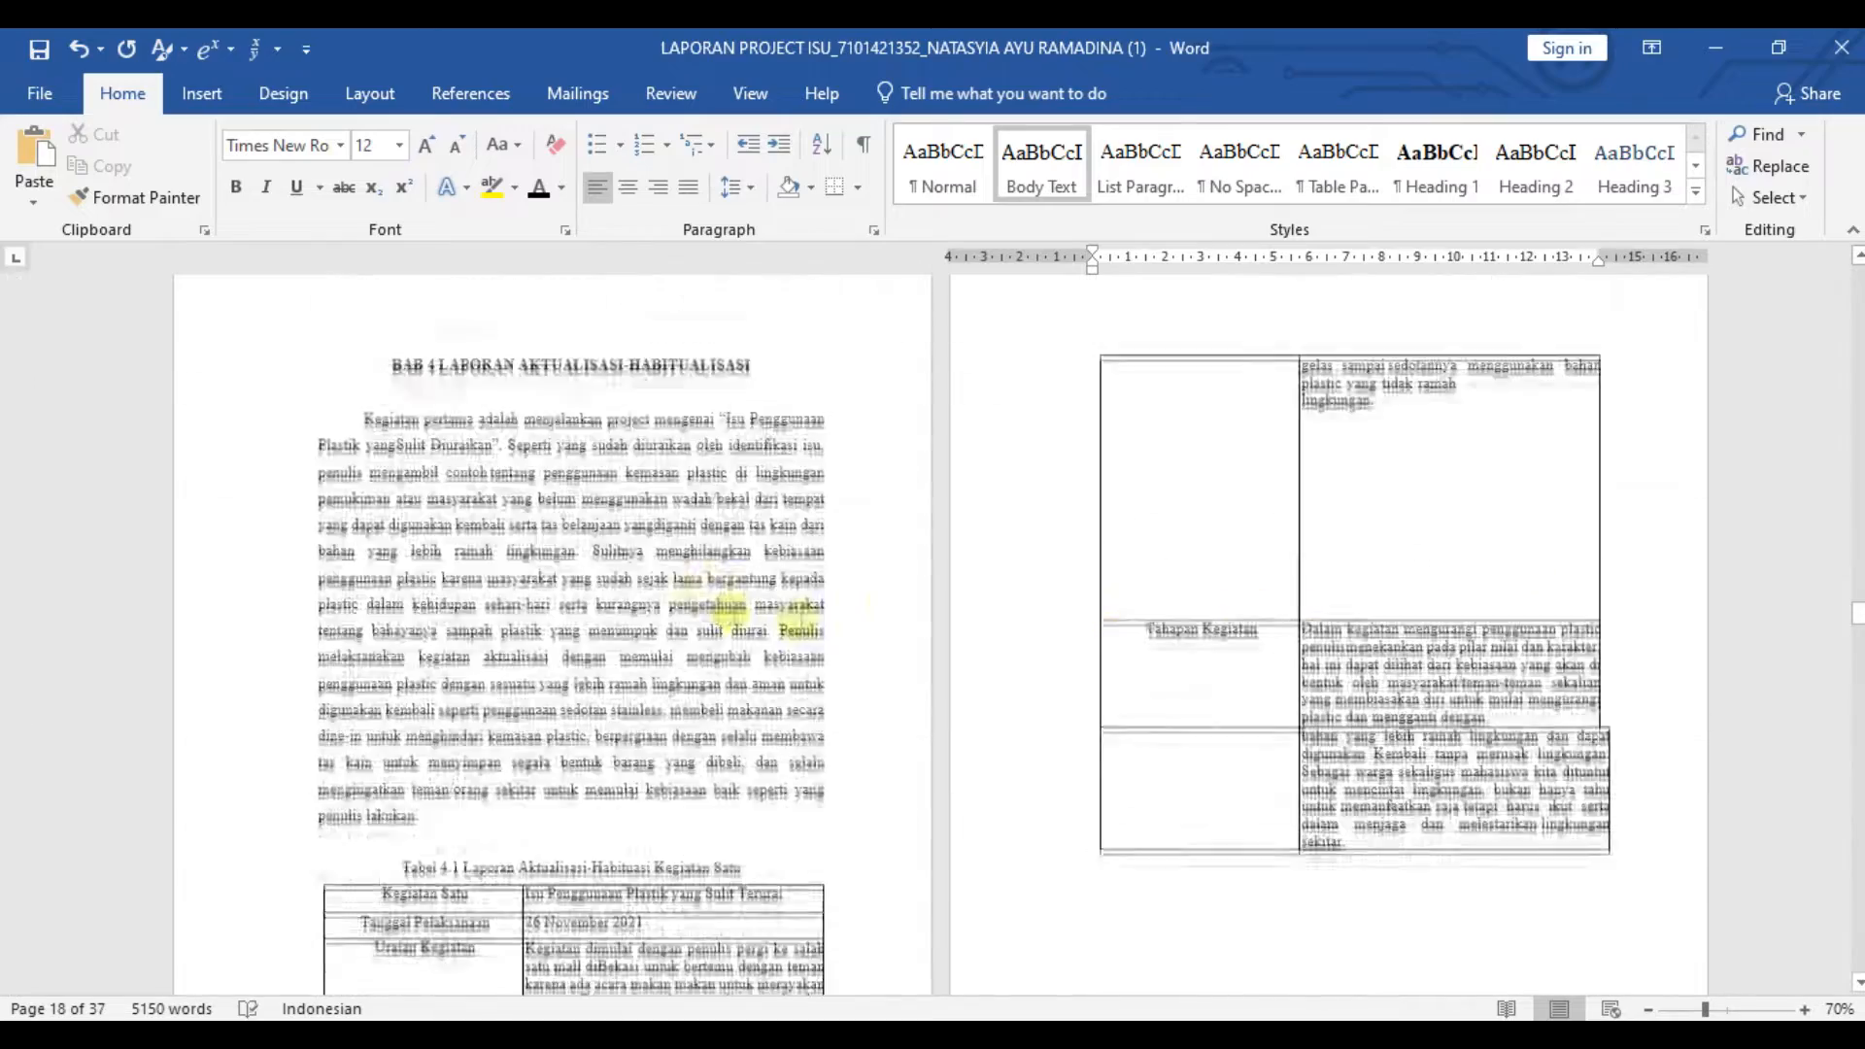
- Insert a next-page section break before the BAB 4 LAPORAN AKTUALISASI-HABITUALISASI heading and check its header
{"action": "left_click", "coordinate": [370, 93]}
{"action": "left_click", "coordinate": [339, 134]}
{"action": "left_click", "coordinate": [466, 523]}
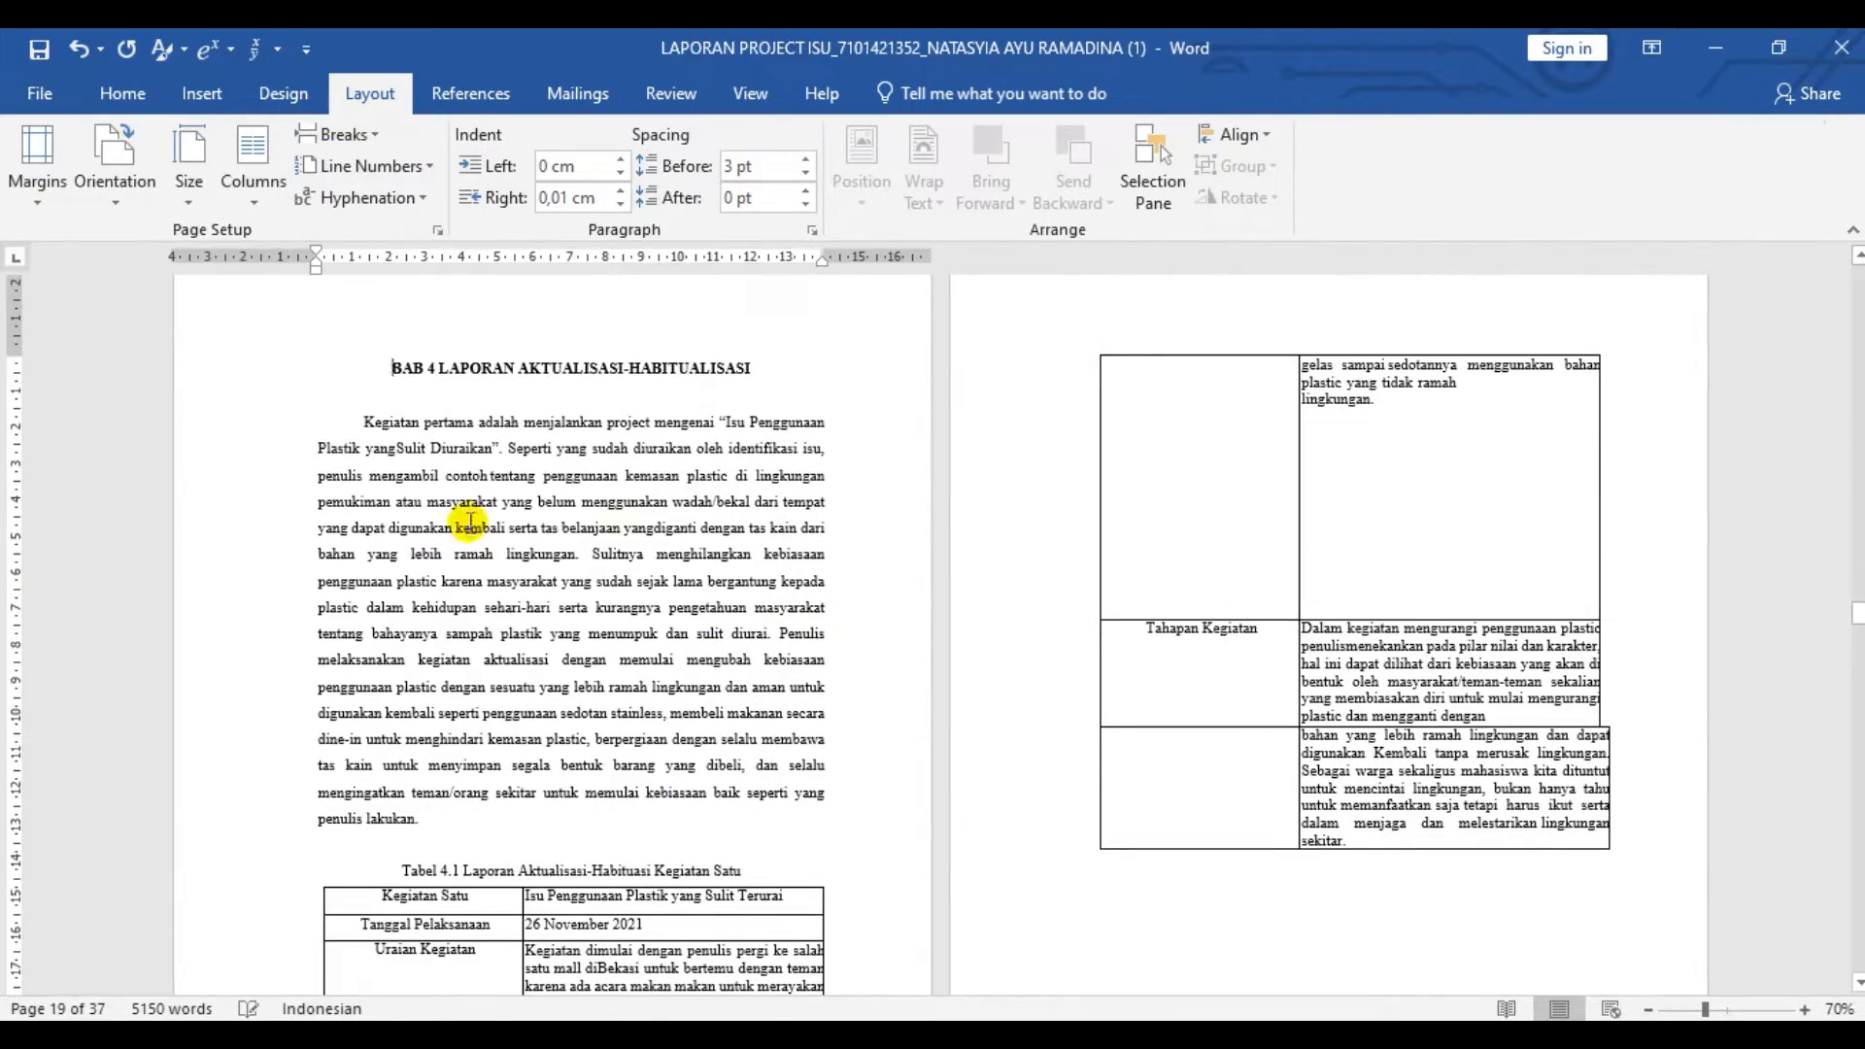
{"action": "double_click", "coordinate": [812, 314]}
{"action": "left_click", "coordinate": [1444, 184]}
- Insert a next-page section break before the KESIMPULAN heading near the end of the report
{"action": "scroll", "coordinate": [1117, 528], "scroll_direction": "down", "scroll_amount": 20}
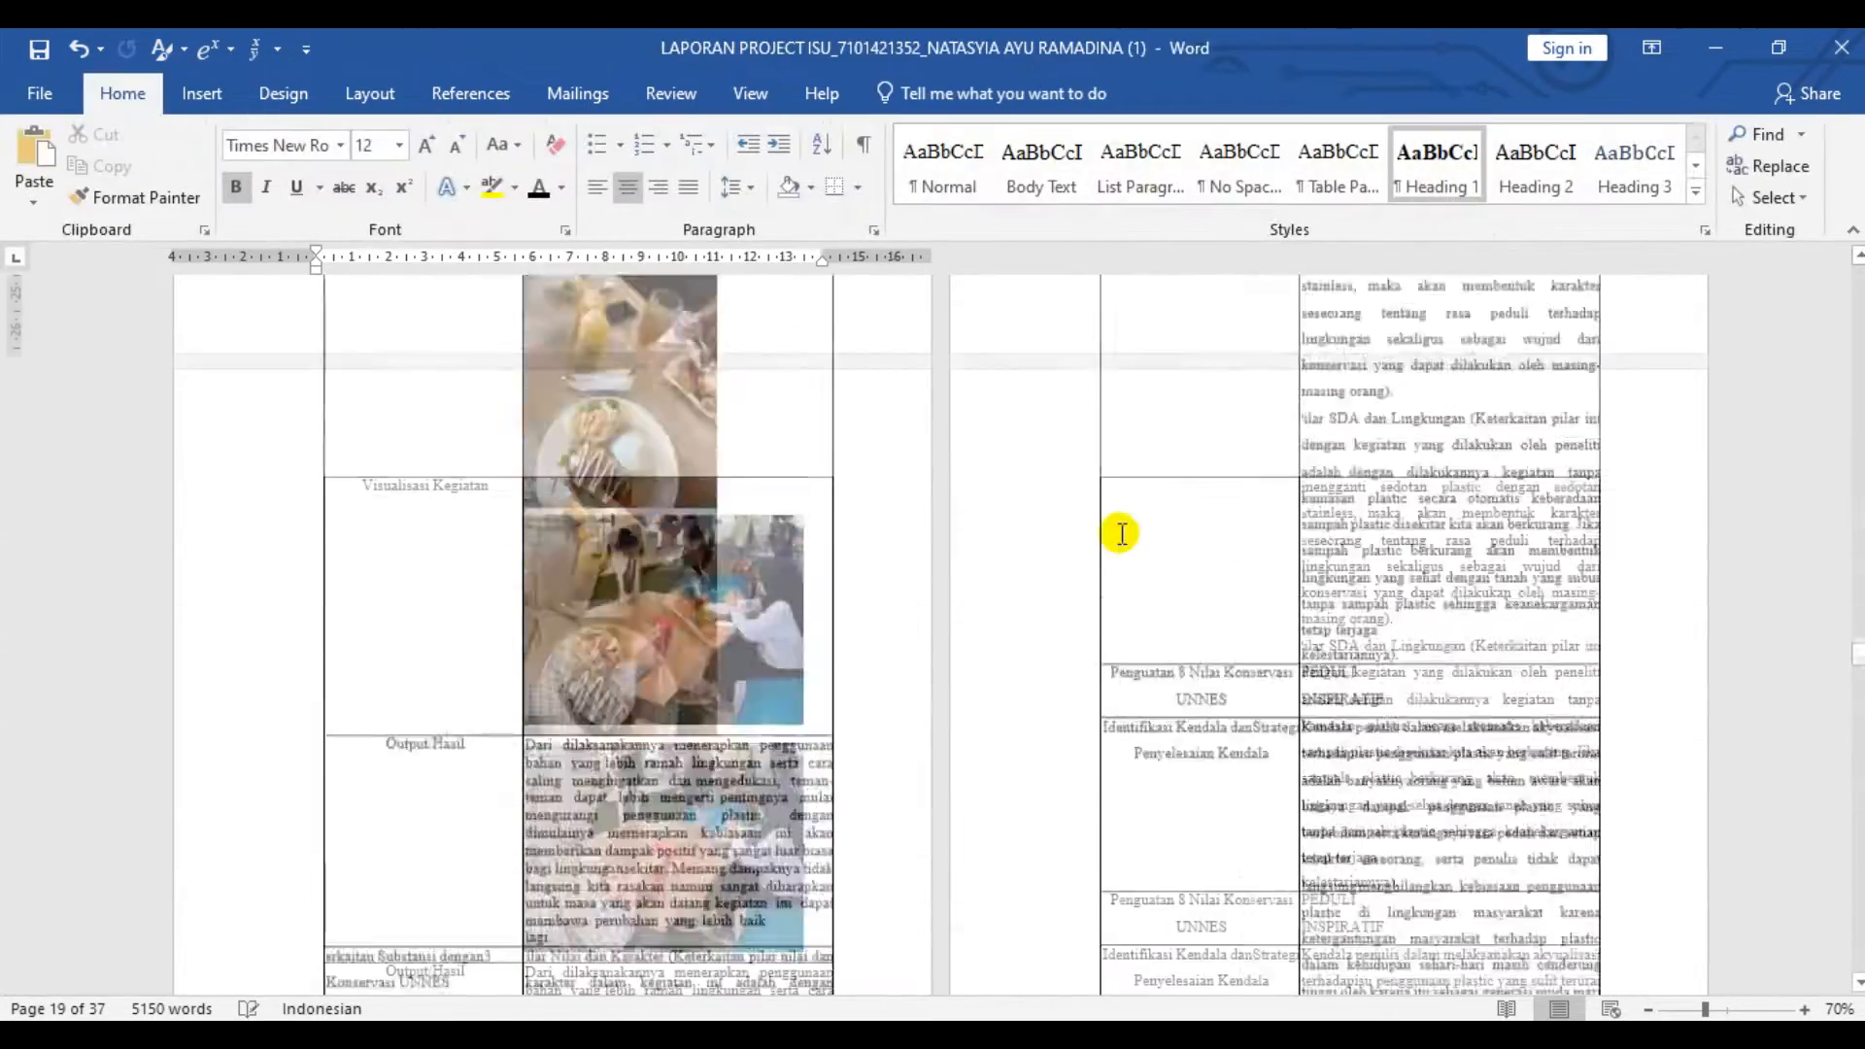
{"action": "scroll", "coordinate": [1121, 529], "scroll_direction": "down", "scroll_amount": 20}
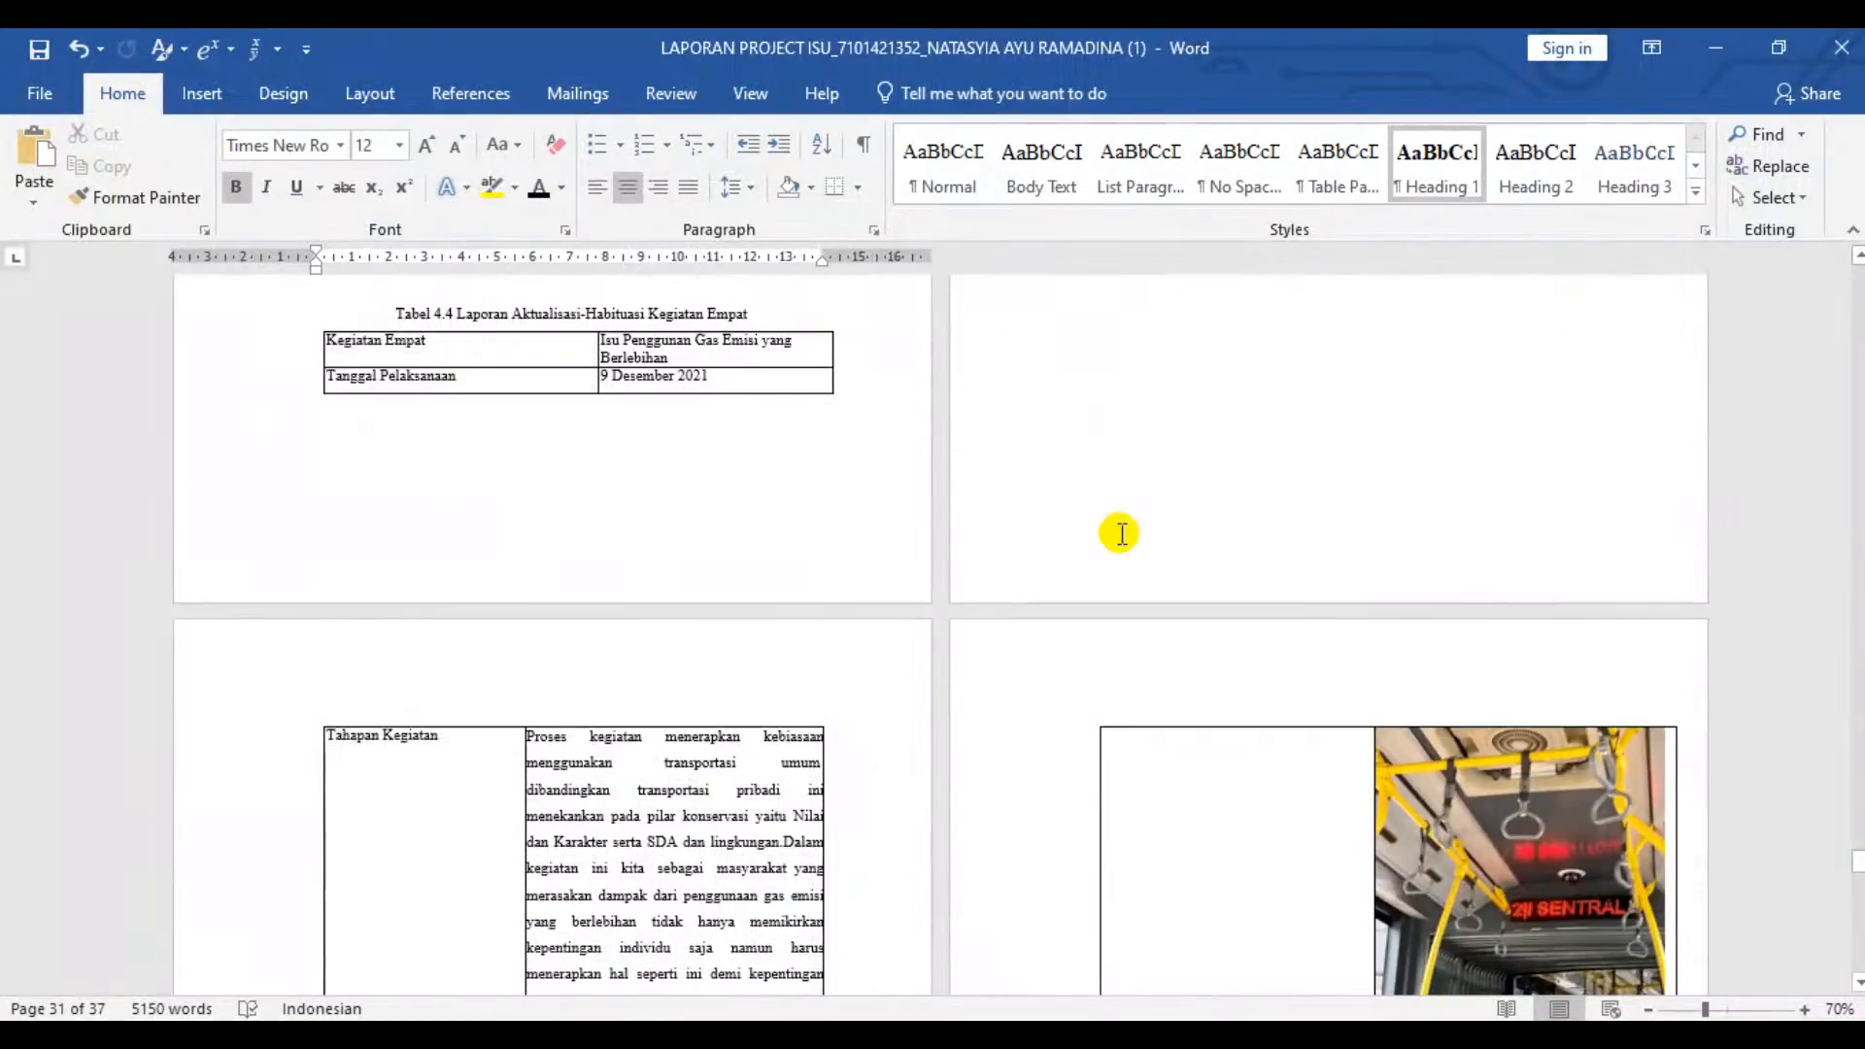
{"action": "left_click", "coordinate": [1294, 377]}
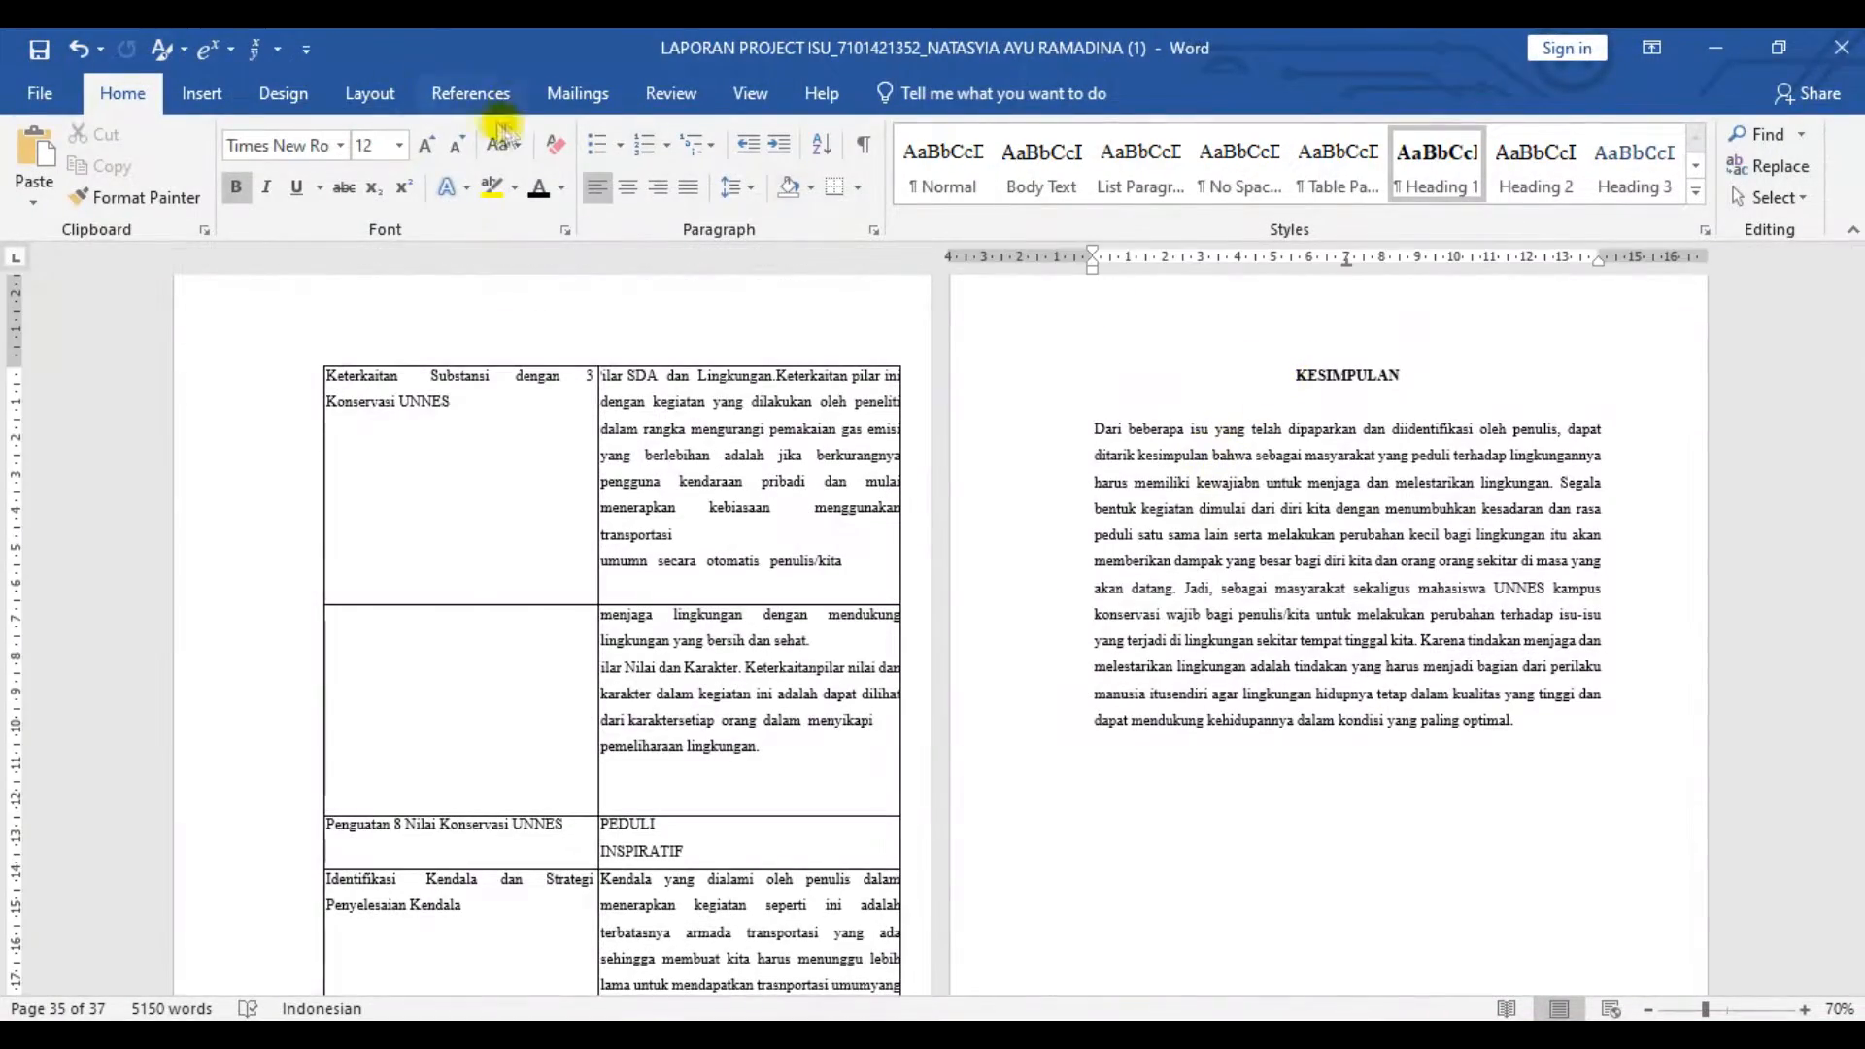
{"action": "left_click", "coordinate": [369, 92]}
{"action": "left_click", "coordinate": [354, 138]}
{"action": "left_click", "coordinate": [485, 472]}
- Check the section labels in the headers of the KESIMPULAN and DAFTAR PUSTAKA pages
{"action": "scroll", "coordinate": [553, 450], "scroll_direction": "down", "scroll_amount": 10}
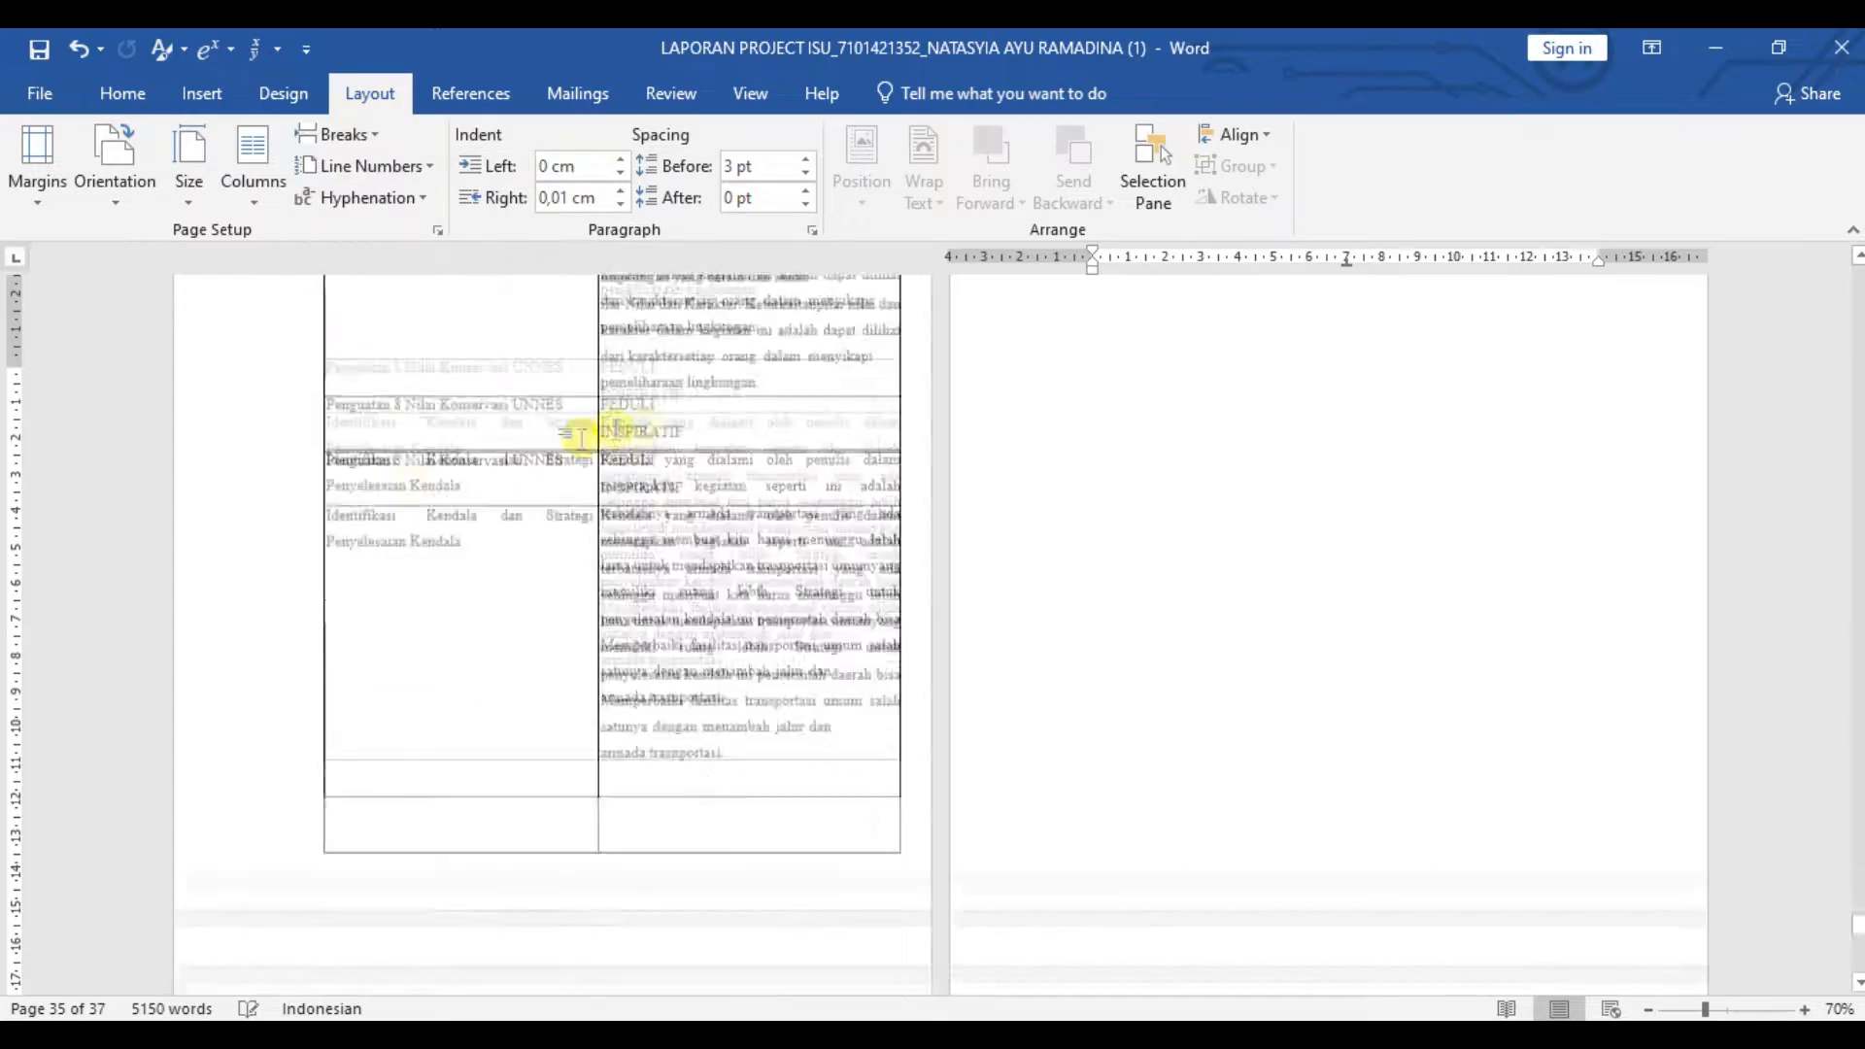
{"action": "scroll", "coordinate": [660, 430], "scroll_direction": "up", "scroll_amount": 10}
{"action": "scroll", "coordinate": [853, 468], "scroll_direction": "down", "scroll_amount": 5}
{"action": "scroll", "coordinate": [854, 468], "scroll_direction": "down", "scroll_amount": 5}
{"action": "double_click", "coordinate": [611, 403]}
{"action": "scroll", "coordinate": [787, 462], "scroll_direction": "up", "scroll_amount": 10}
{"action": "scroll", "coordinate": [786, 466], "scroll_direction": "down", "scroll_amount": 5}
{"action": "scroll", "coordinate": [784, 464], "scroll_direction": "down", "scroll_amount": 5}
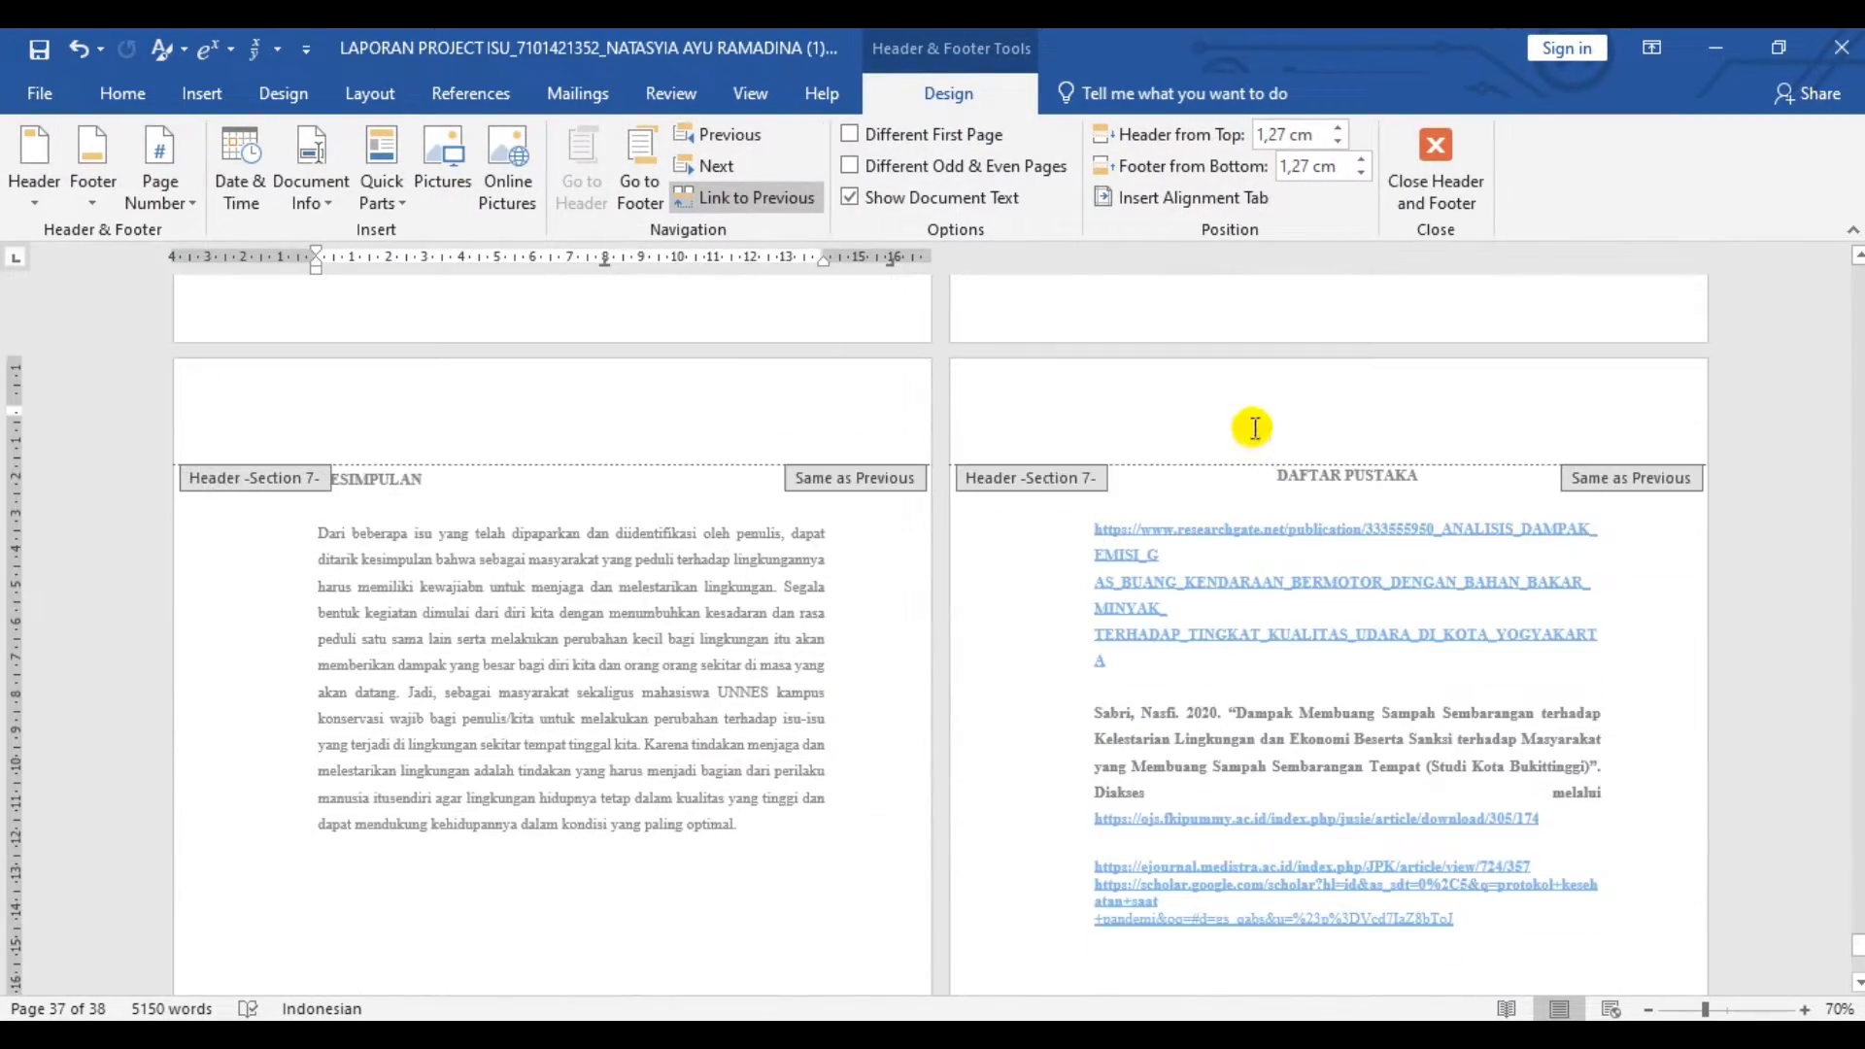
{"action": "left_click", "coordinate": [1435, 155]}
- Insert a next-page section break before the DAFTAR PUSTAKA heading and review the preceding pages
{"action": "left_click", "coordinate": [370, 93]}
{"action": "left_click", "coordinate": [333, 134]}
{"action": "left_click", "coordinate": [335, 483]}
{"action": "scroll", "coordinate": [1269, 472], "scroll_direction": "up", "scroll_amount": 5}
{"action": "scroll", "coordinate": [1268, 472], "scroll_direction": "up", "scroll_amount": 4}
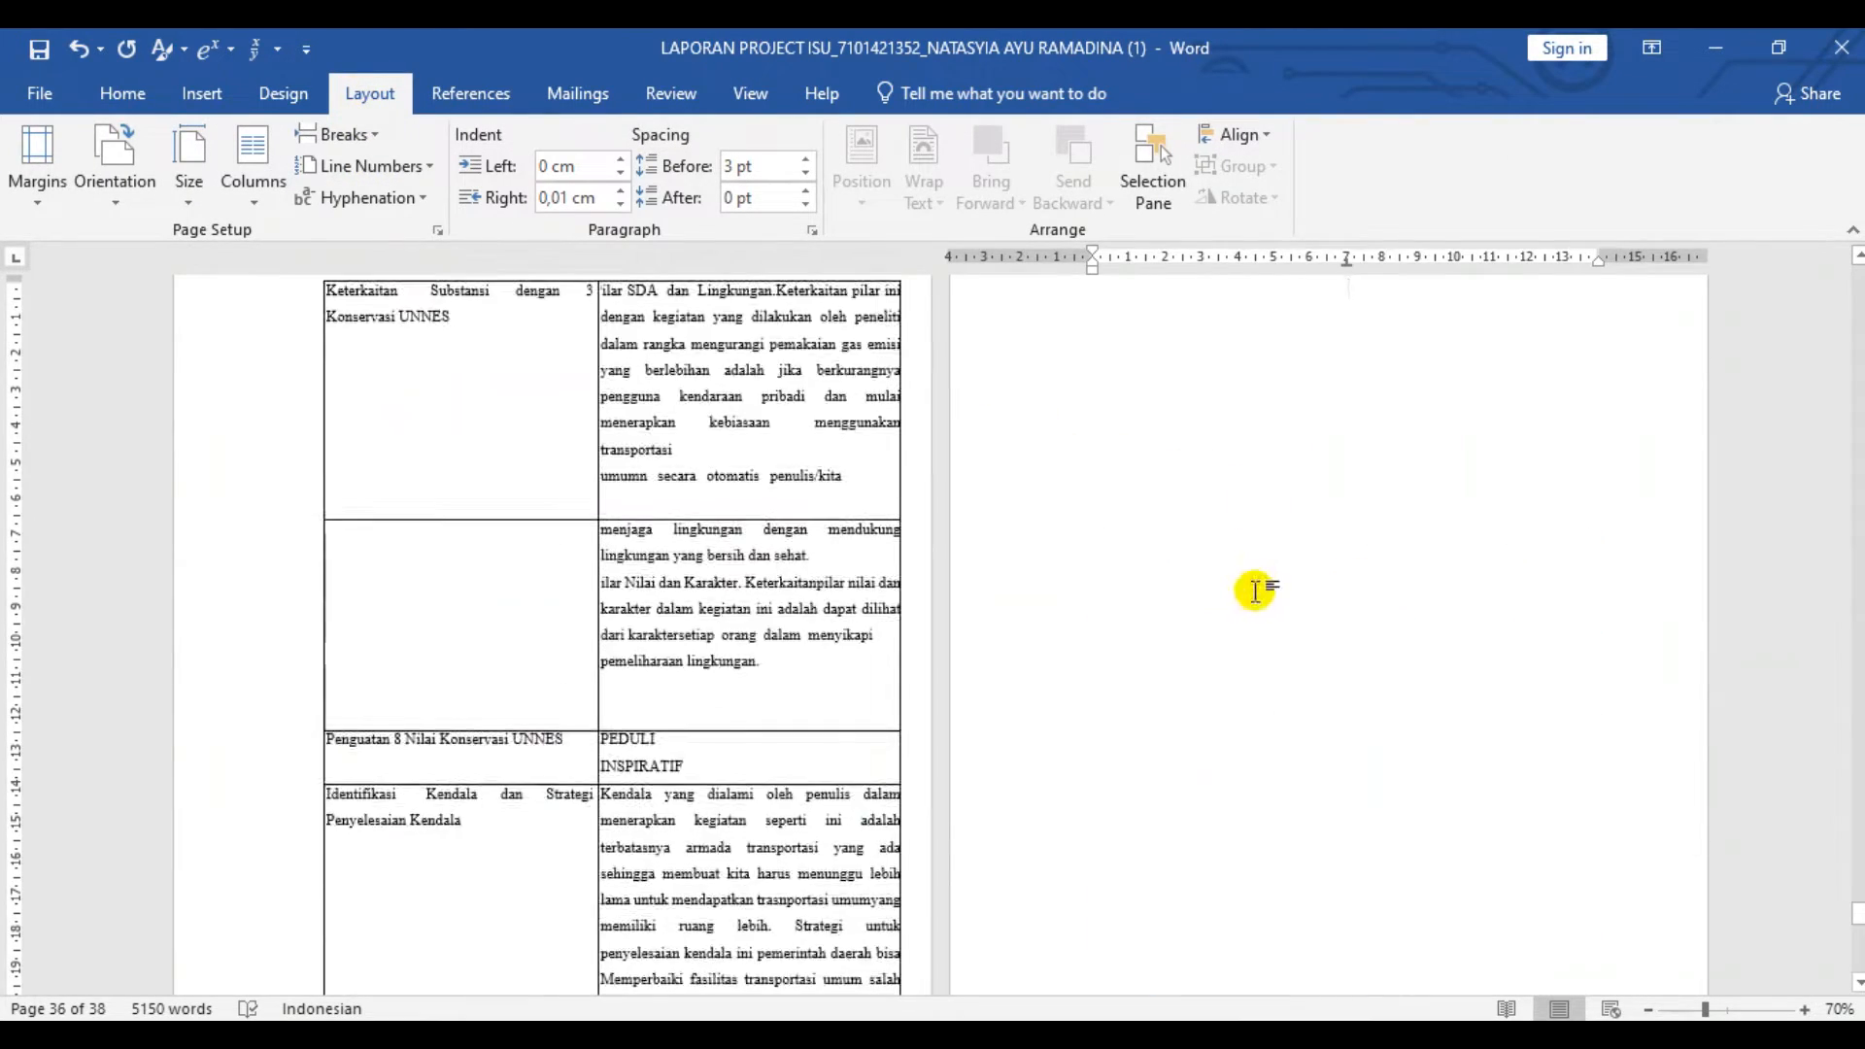
- Delete the extra blank page in front of the DAFTAR PUSTAKA section
{"action": "left_click", "coordinate": [1257, 591]}
{"action": "key", "text": "BackSpace"}
{"action": "scroll", "coordinate": [1225, 641], "scroll_direction": "down", "scroll_amount": 6}
{"action": "scroll", "coordinate": [1220, 650], "scroll_direction": "up", "scroll_amount": 9}
- Open header and footer editing and unlink Section 2's header and footer from the previous section on the PERSETUJUAN PEMBIMBING page
{"action": "double_click", "coordinate": [1296, 533]}
{"action": "scroll", "coordinate": [1296, 532], "scroll_direction": "down", "scroll_amount": 8}
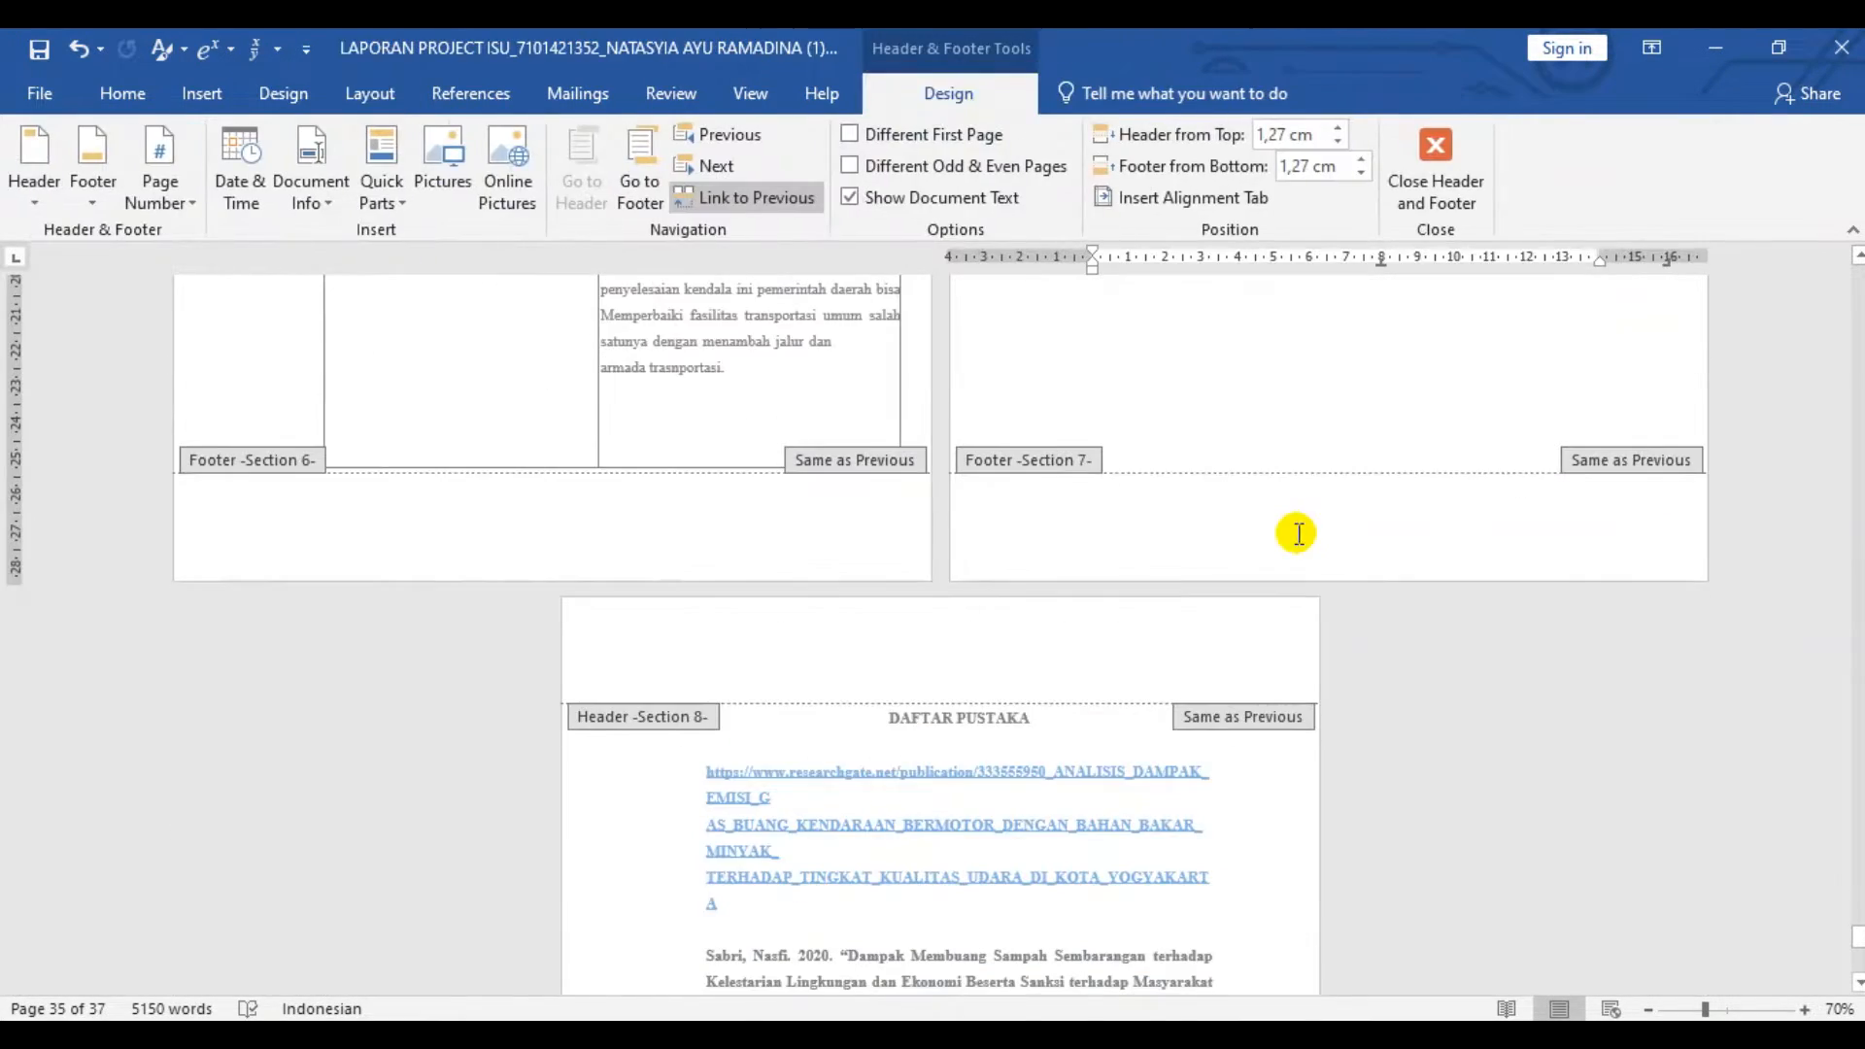
{"action": "scroll", "coordinate": [799, 686], "scroll_direction": "up", "scroll_amount": 12}
{"action": "scroll", "coordinate": [799, 686], "scroll_direction": "up", "scroll_amount": 20}
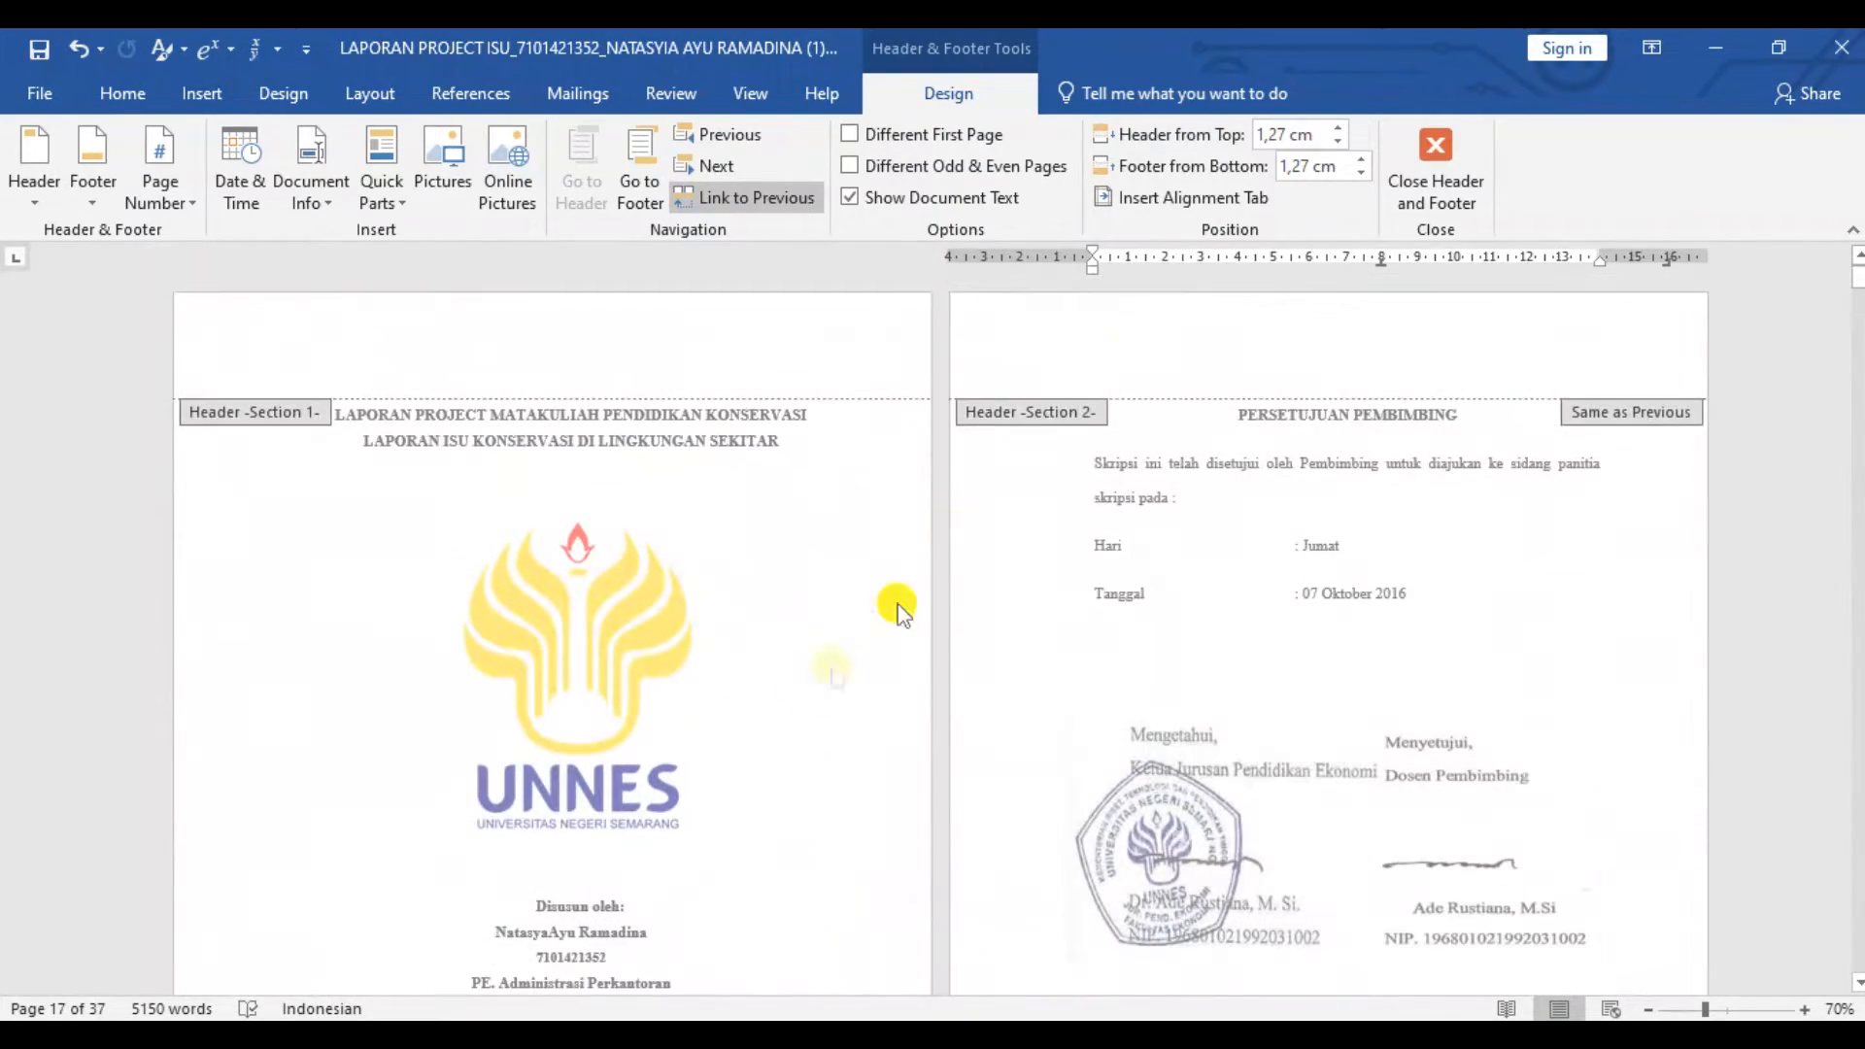
{"action": "left_click", "coordinate": [1152, 369]}
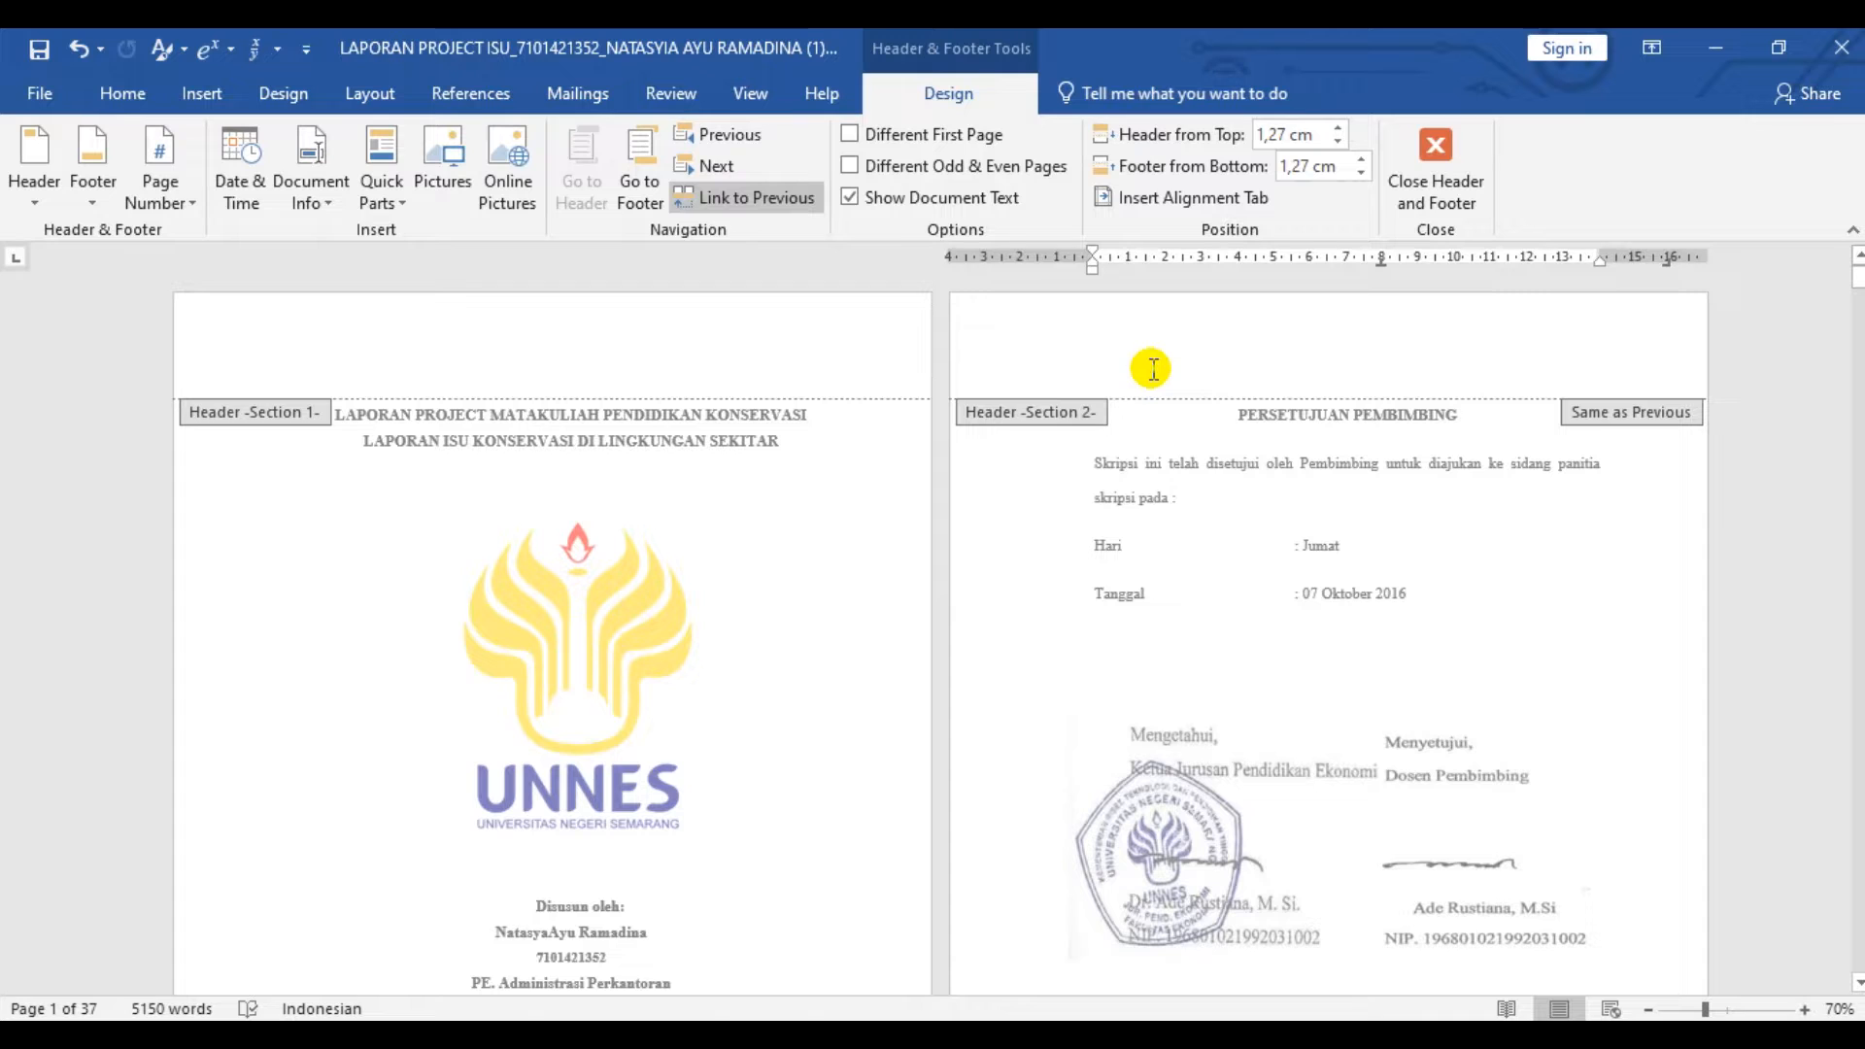
{"action": "left_click", "coordinate": [725, 200]}
{"action": "left_click", "coordinate": [626, 194]}
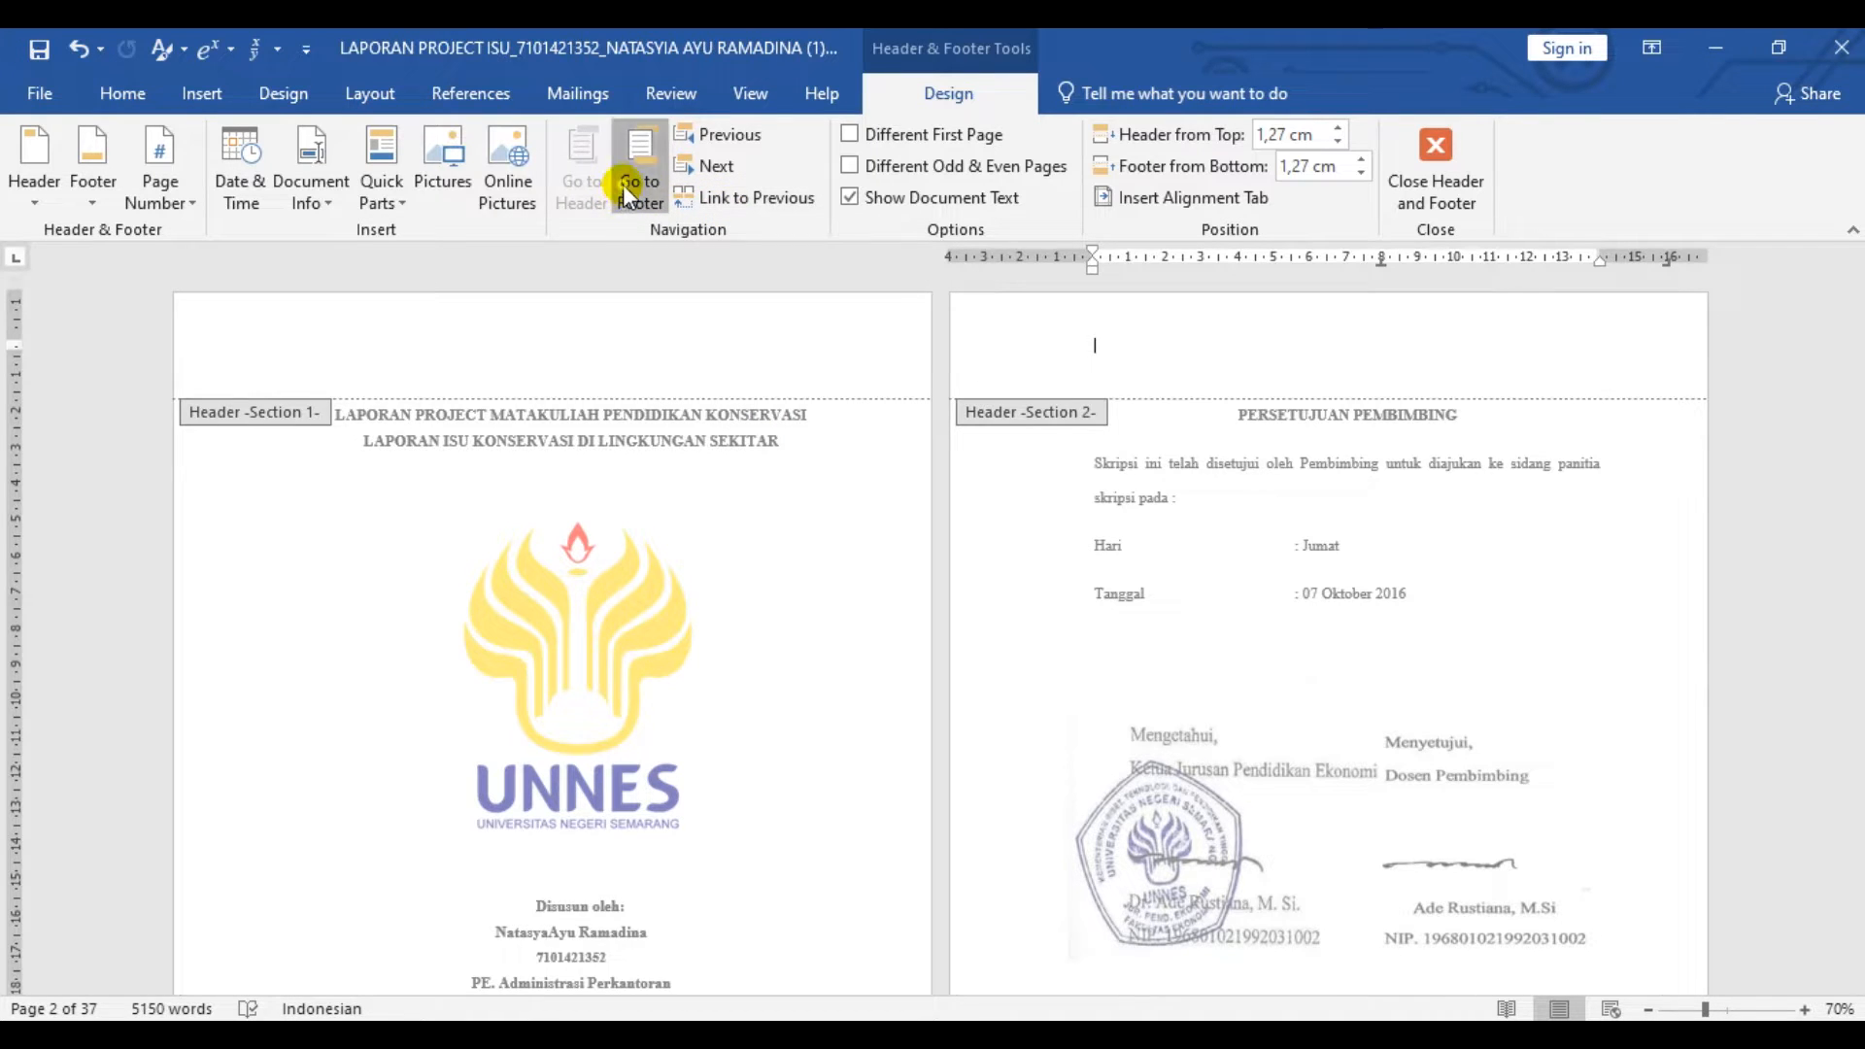
{"action": "left_click", "coordinate": [738, 198]}
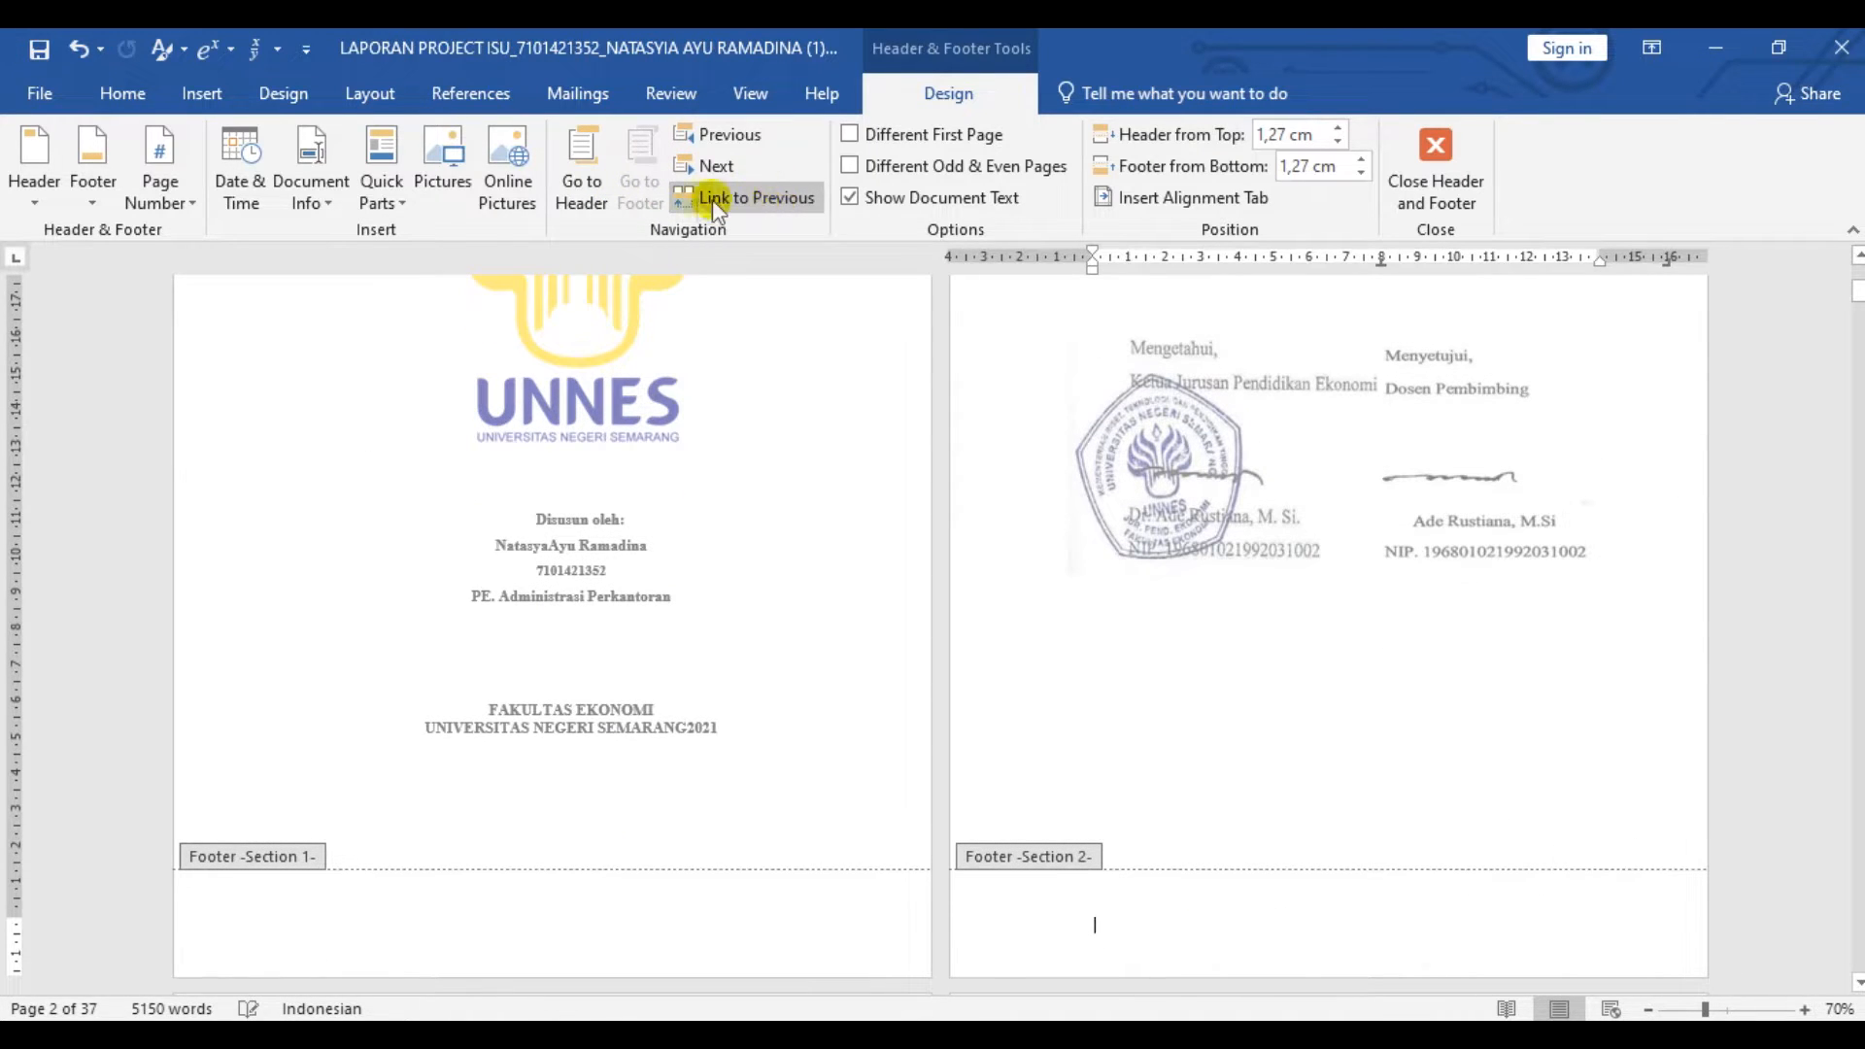
- Unlink the Section 3 header on the BAB 1 PENDAHULUAN page from the previous section and enable Different First Page
{"action": "scroll", "coordinate": [981, 476], "scroll_direction": "down", "scroll_amount": 3}
{"action": "scroll", "coordinate": [653, 574], "scroll_direction": "down", "scroll_amount": 15}
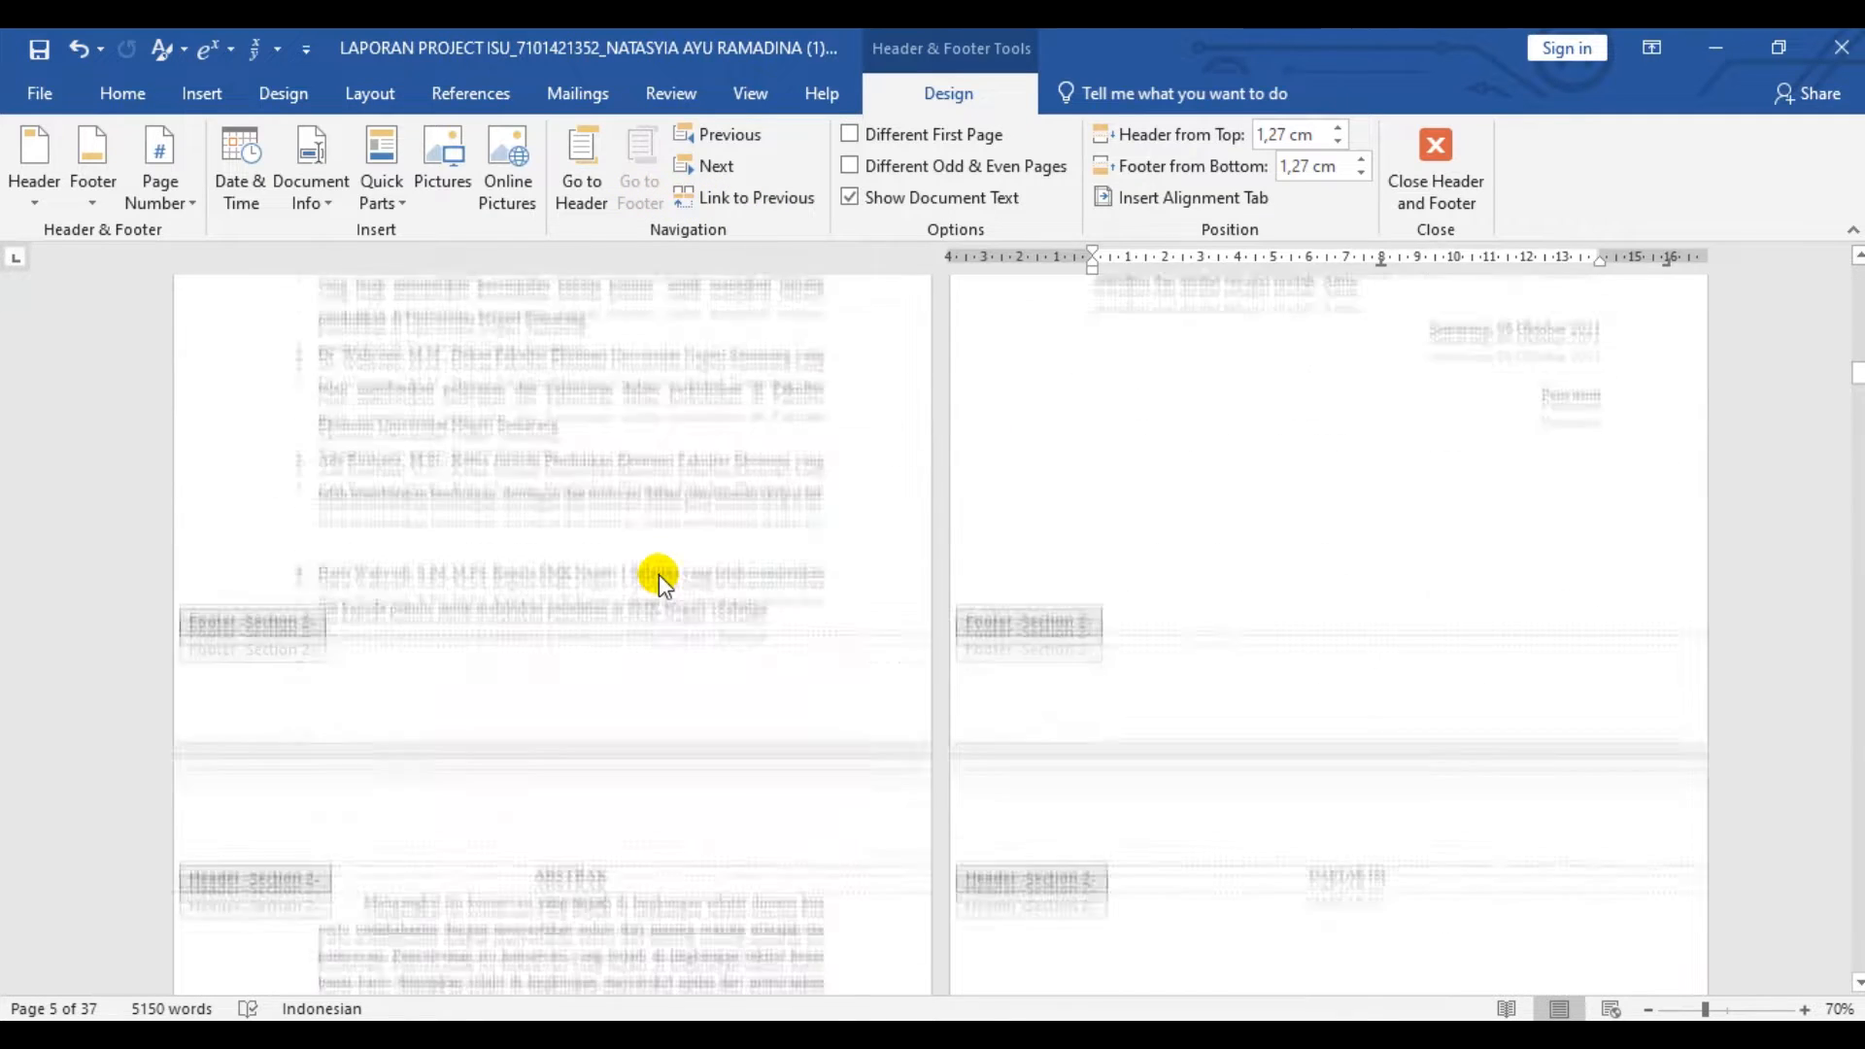
{"action": "left_click", "coordinate": [638, 587]}
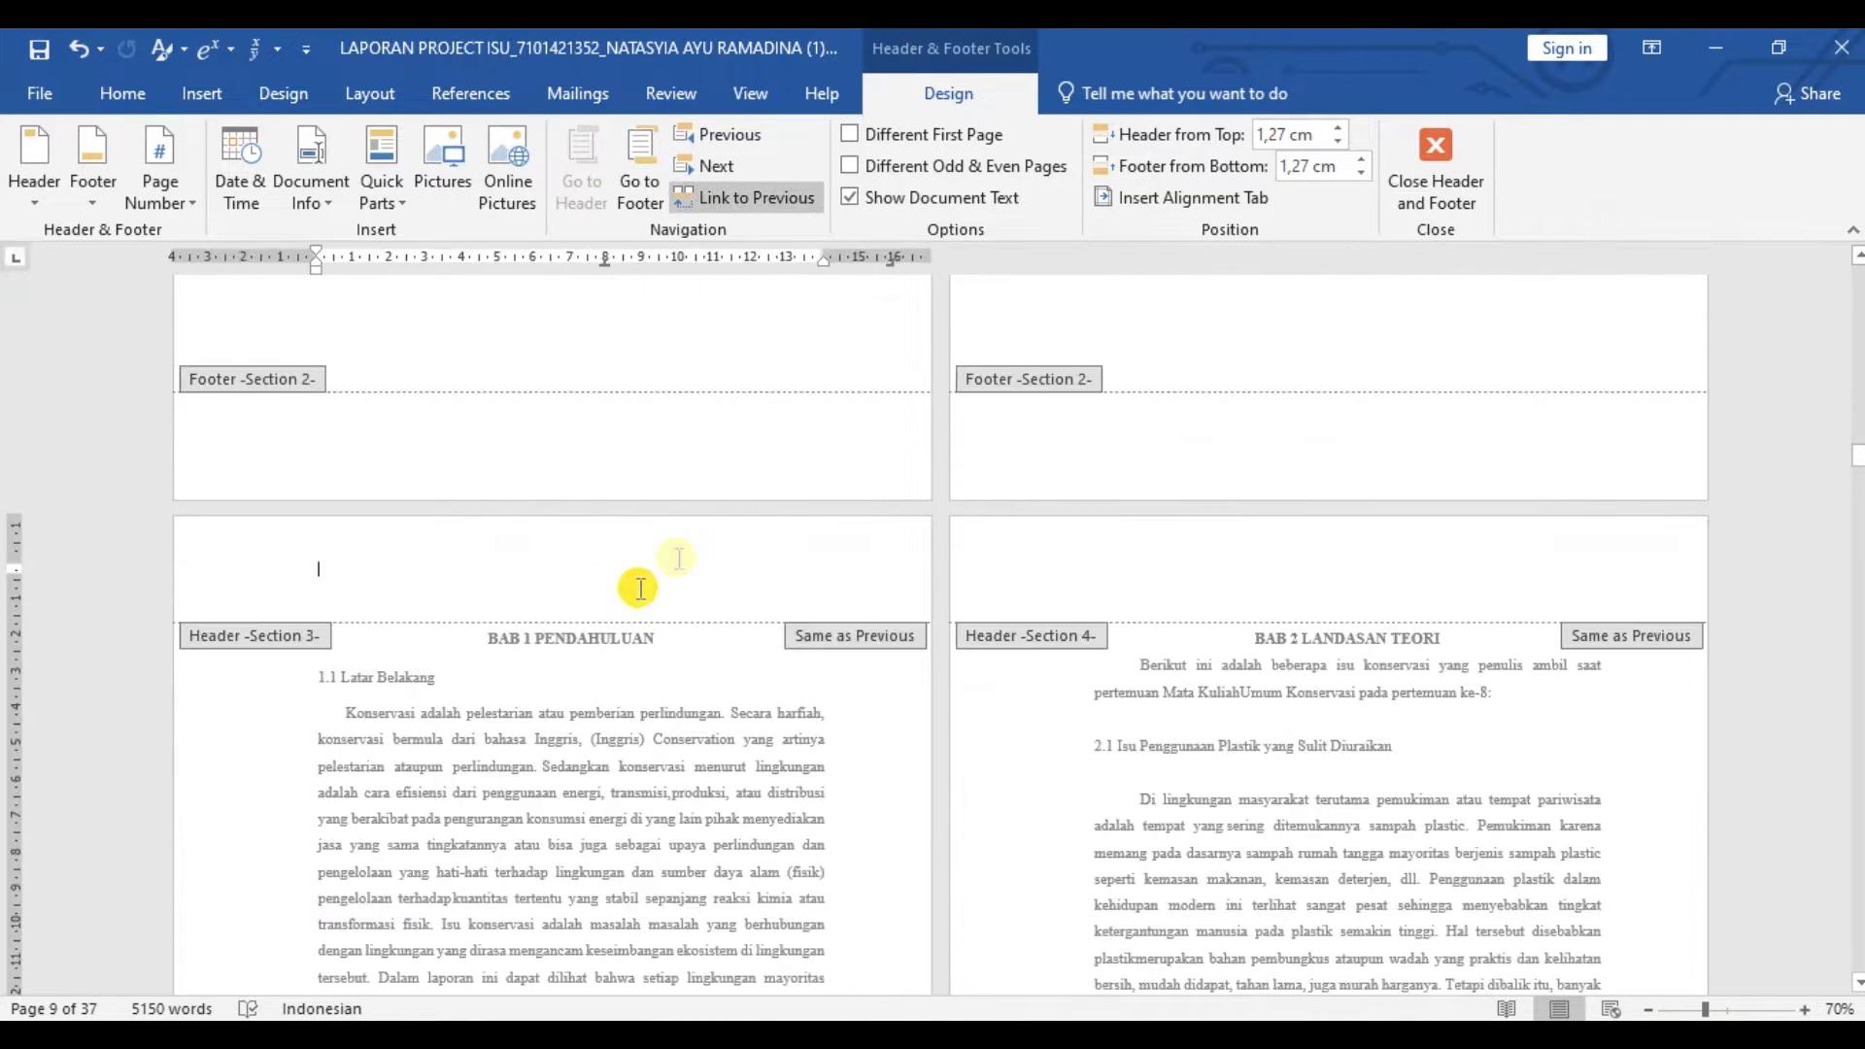
{"action": "left_click", "coordinate": [770, 202]}
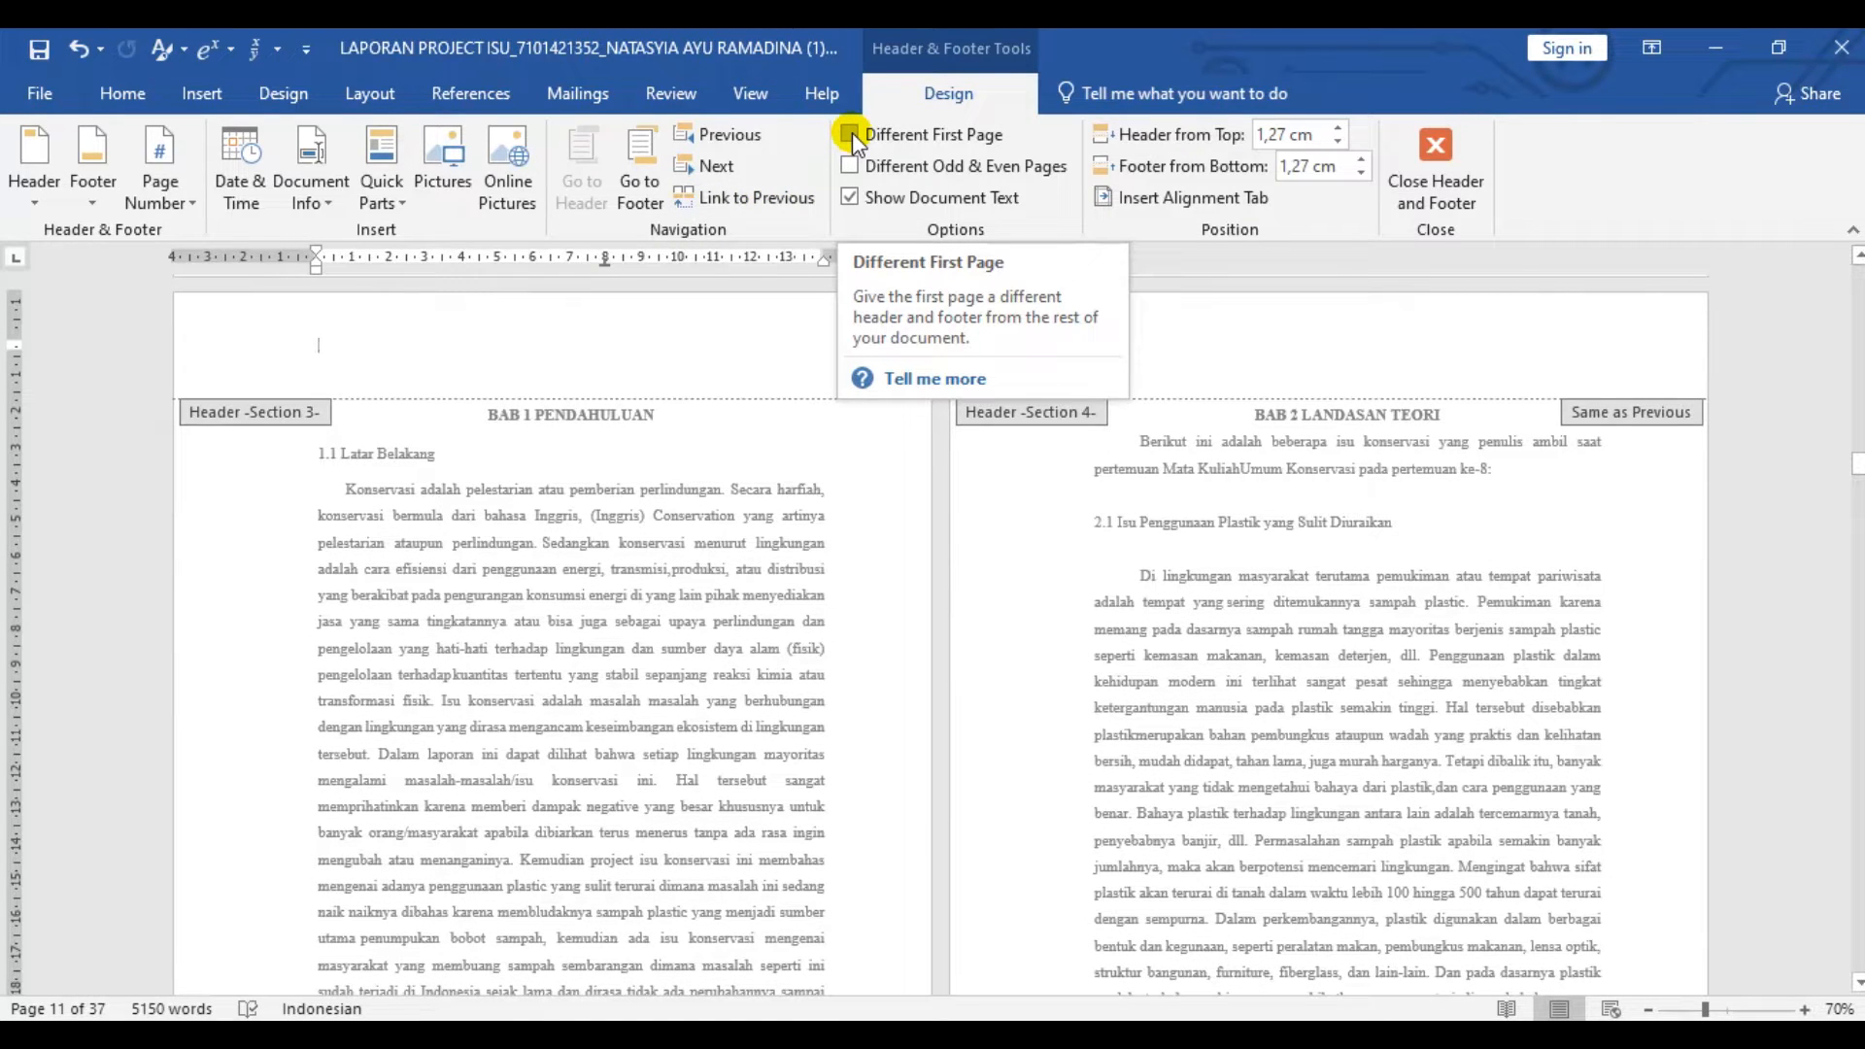
{"action": "left_click", "coordinate": [852, 133]}
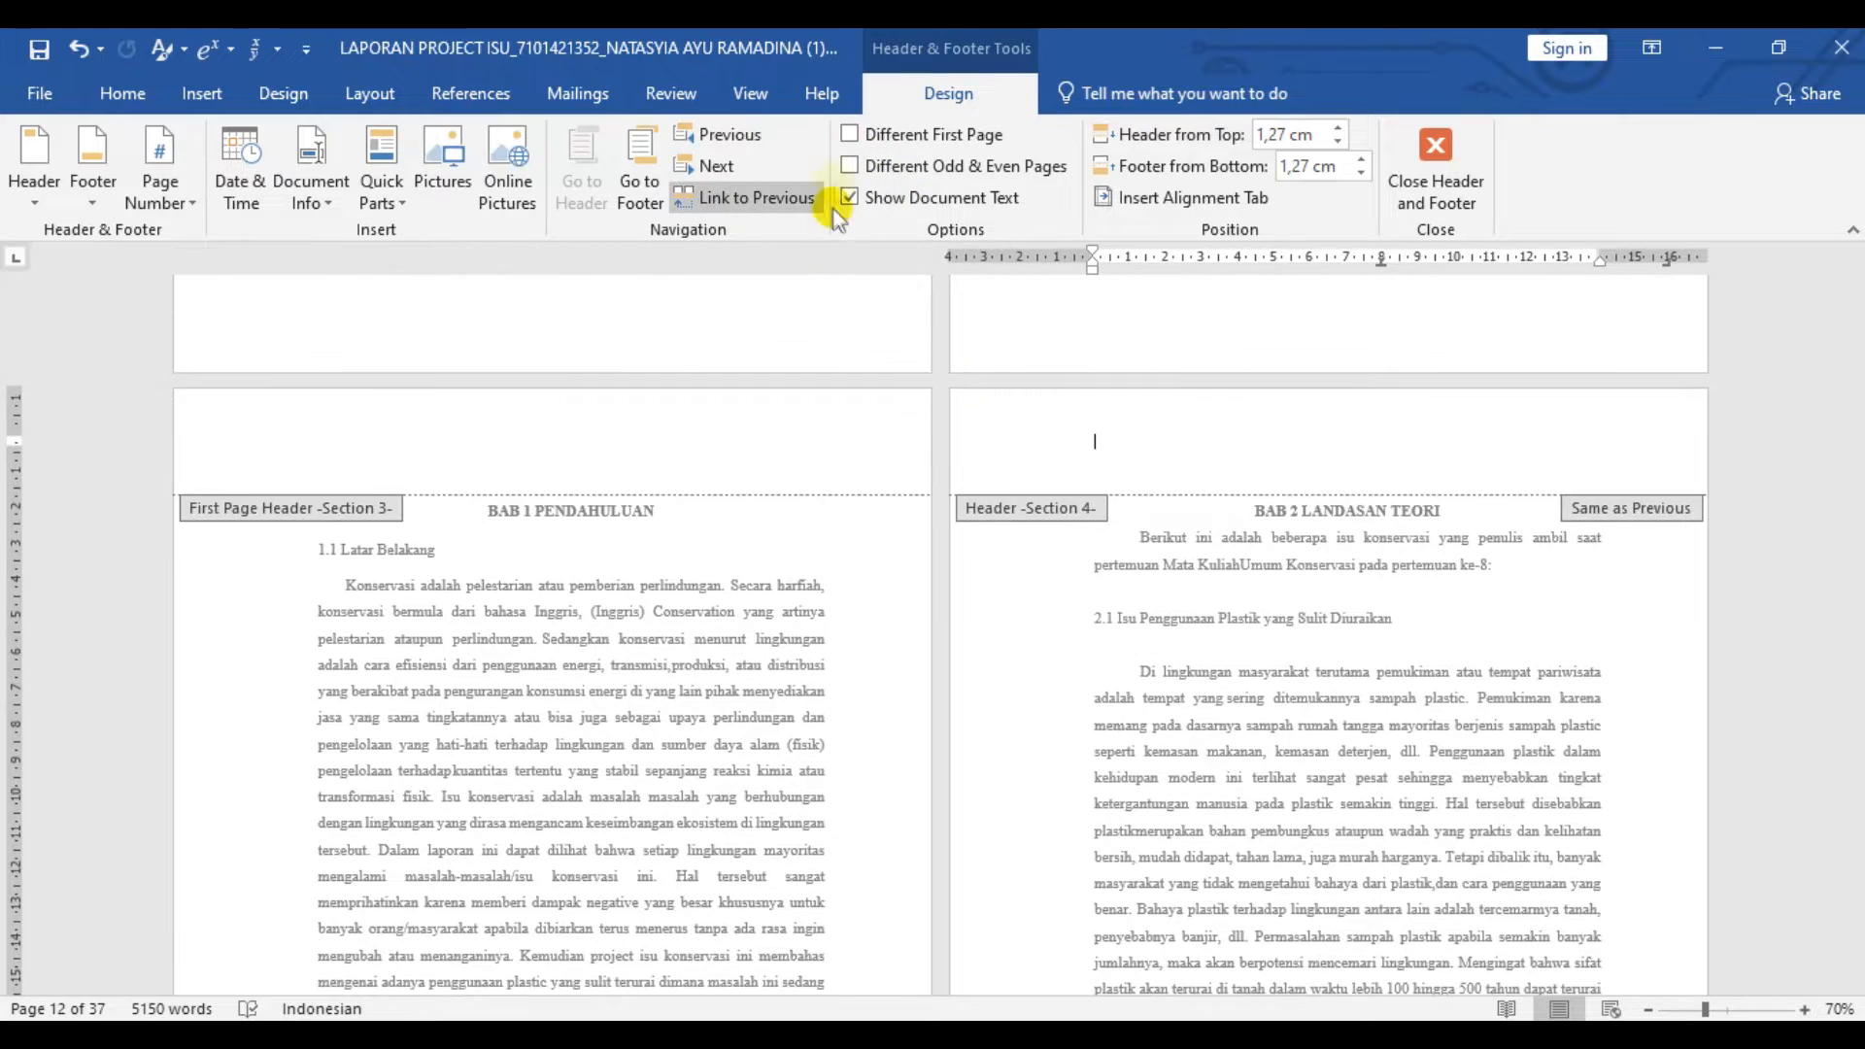
- Enable Different First Page for Section 4 (BAB 2 LANDASAN TEORI) and unlink its first-page header and footer from the previous section
{"action": "left_click", "coordinate": [852, 136]}
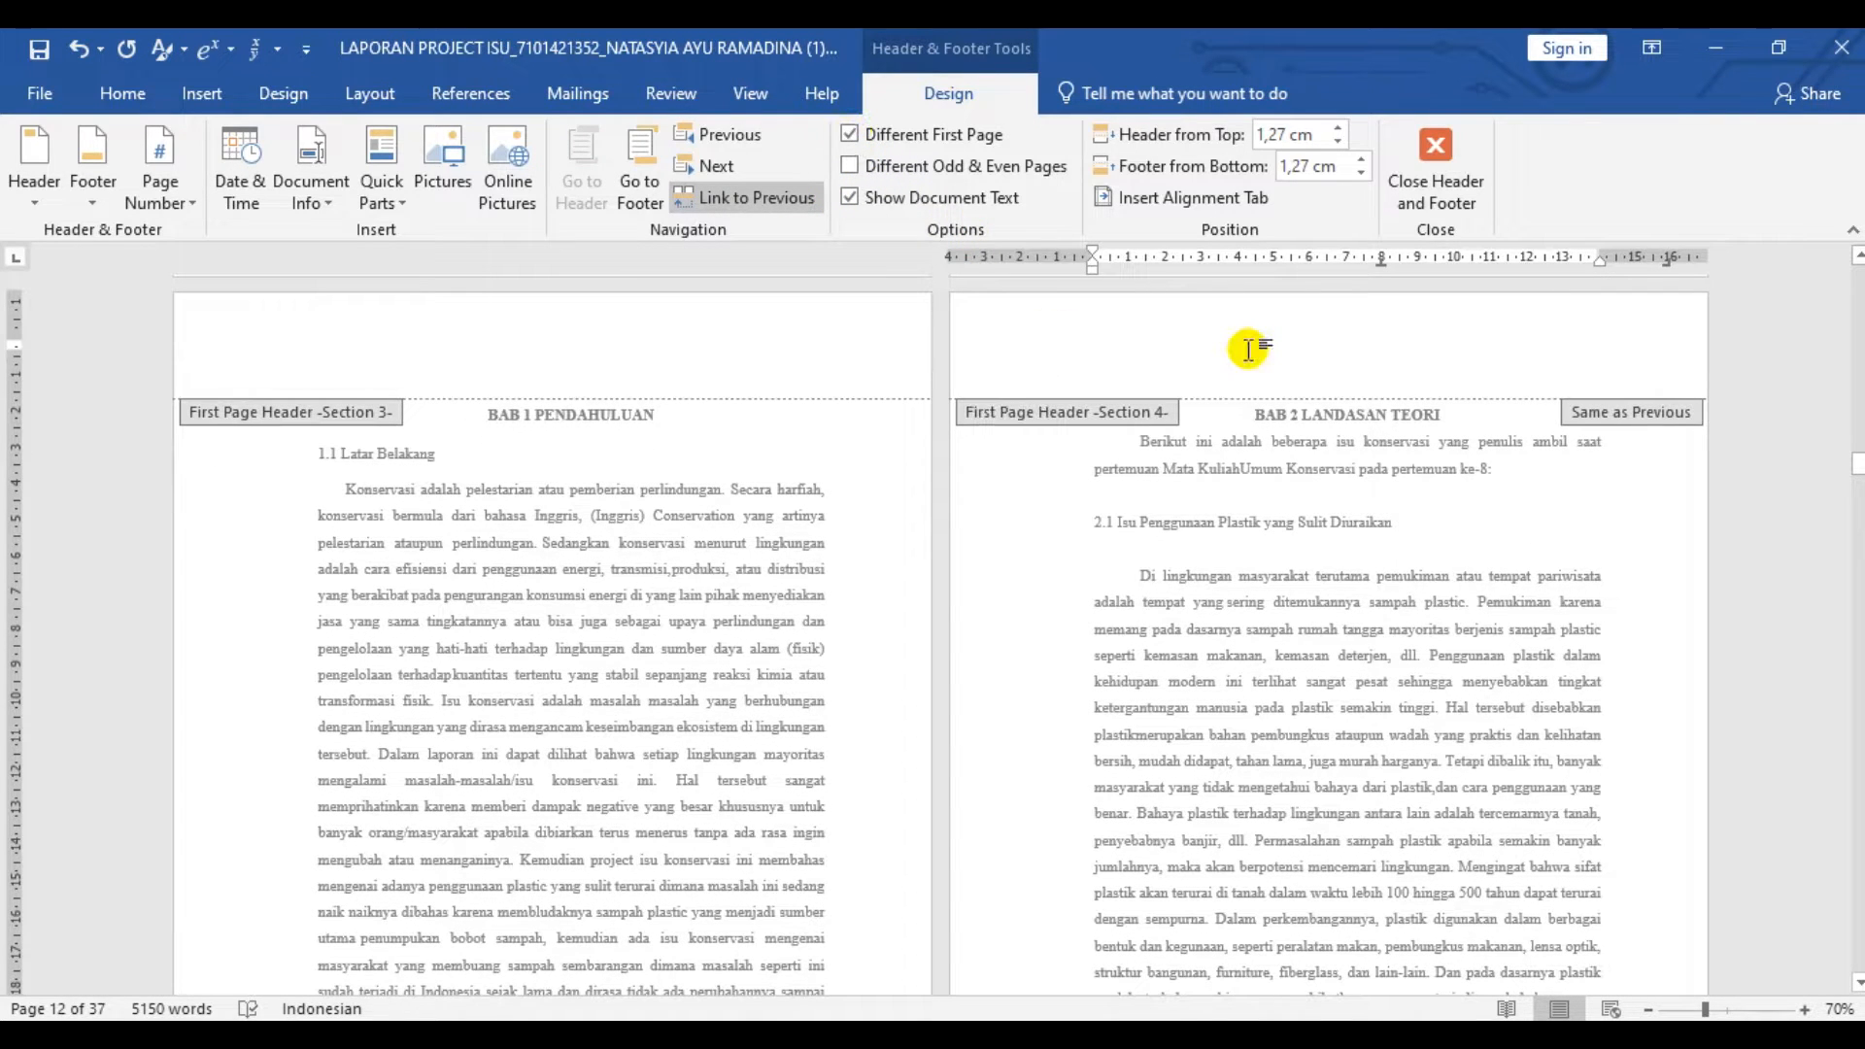
{"action": "left_click", "coordinate": [761, 199]}
{"action": "left_click", "coordinate": [639, 186]}
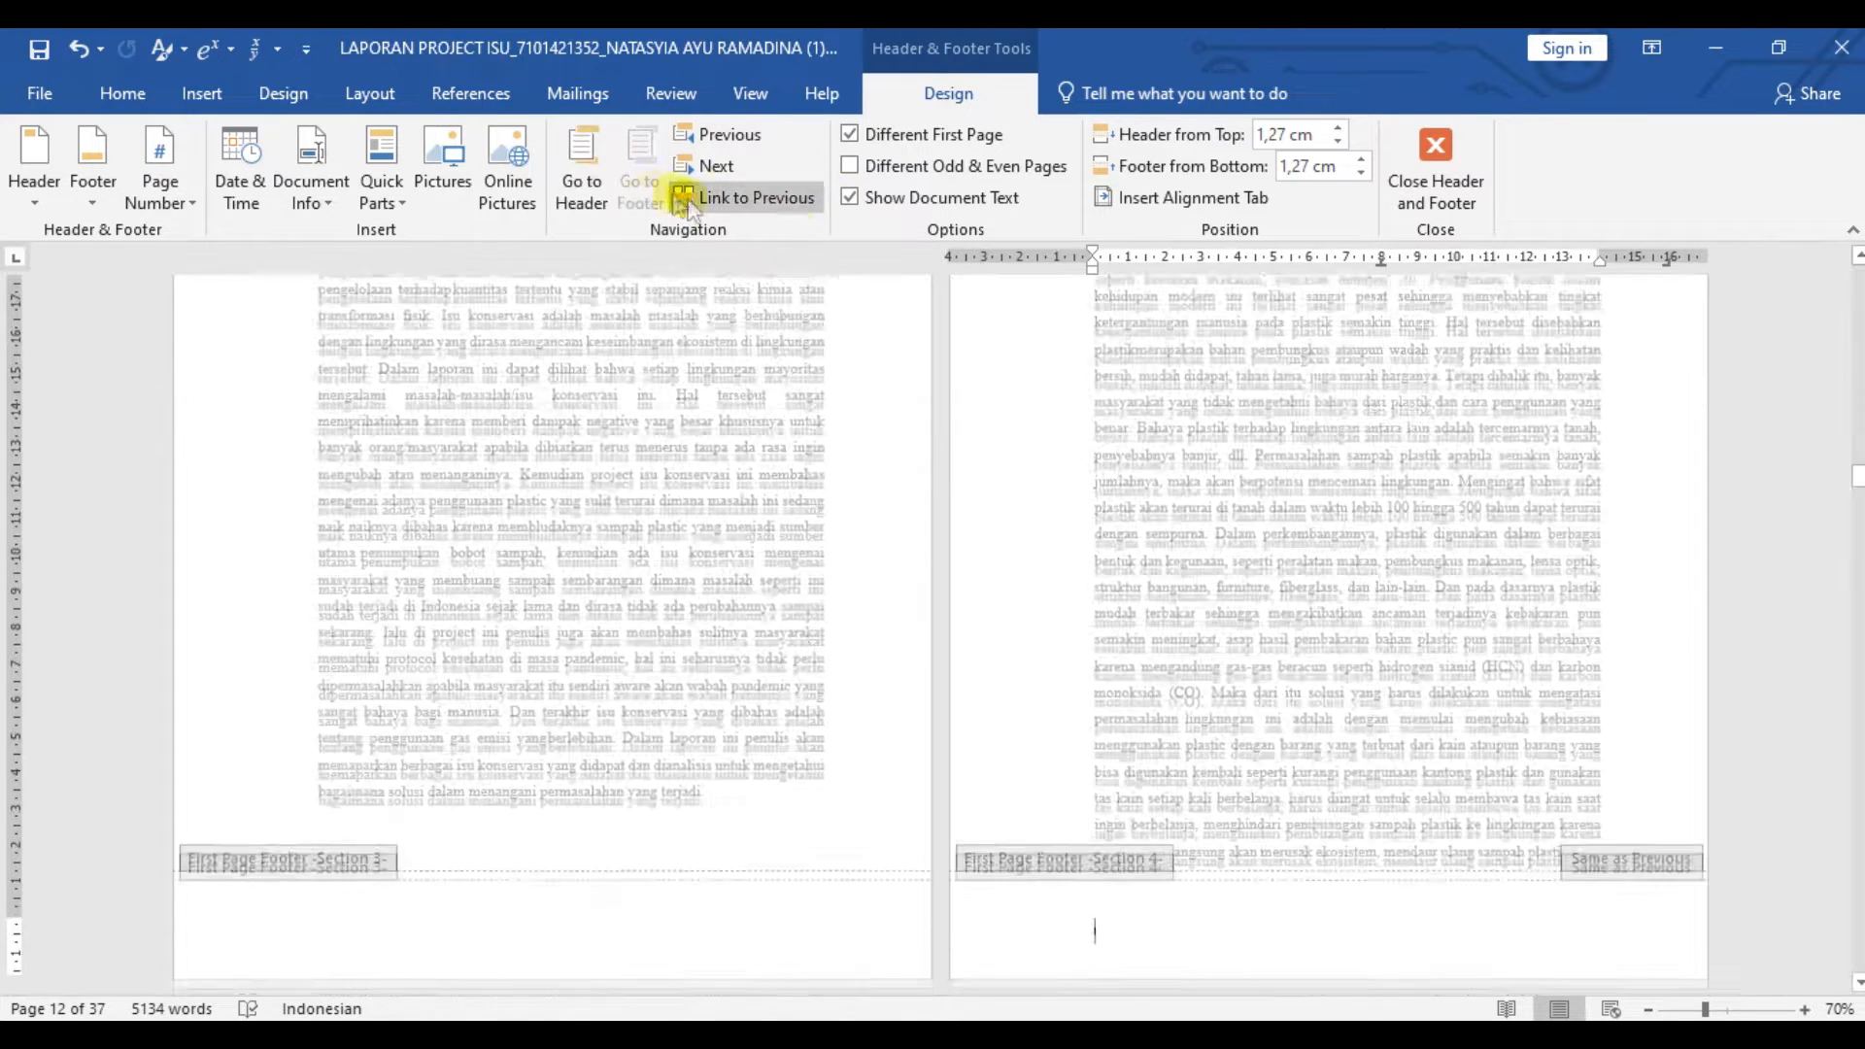
{"action": "left_click", "coordinate": [763, 200]}
- Check the section links in the later chapters and insert a Plain Number 2 page number in the cover page's Section 1 footer
{"action": "scroll", "coordinate": [886, 470], "scroll_direction": "down", "scroll_amount": 5}
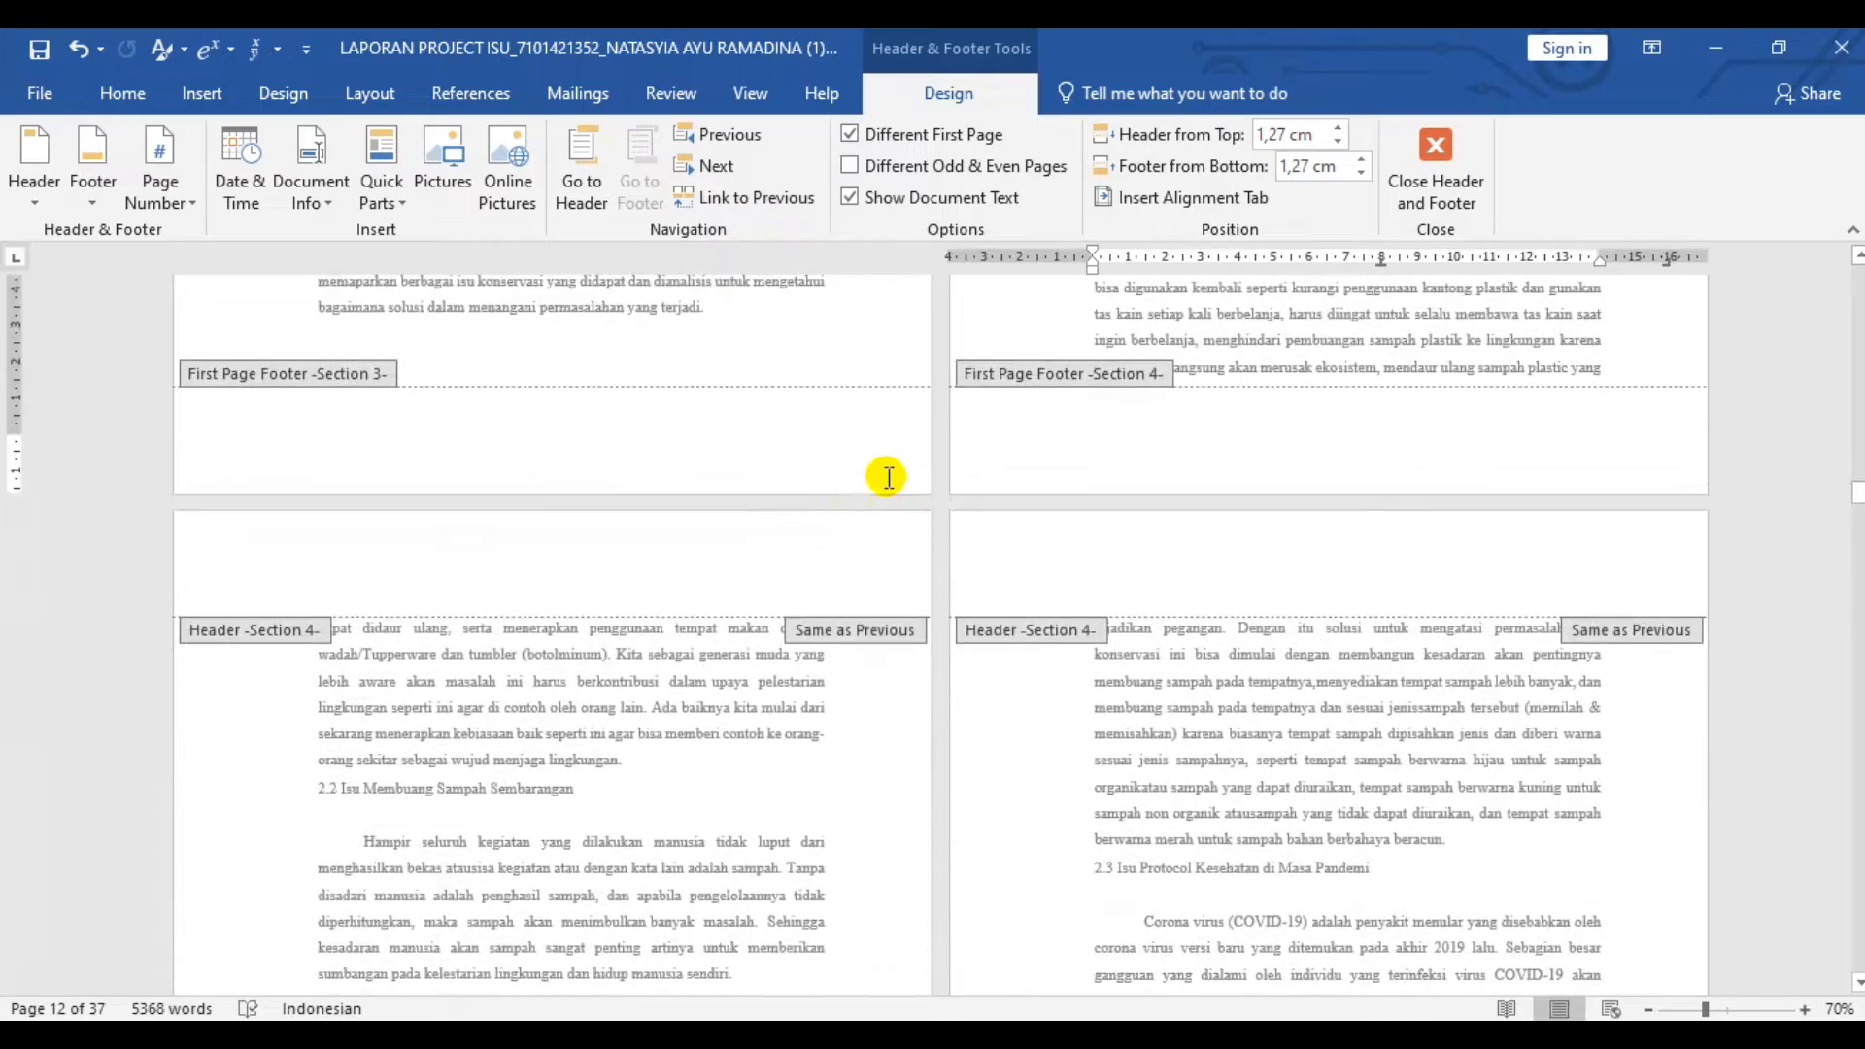
{"action": "scroll", "coordinate": [777, 519], "scroll_direction": "down", "scroll_amount": 3}
{"action": "scroll", "coordinate": [812, 534], "scroll_direction": "down", "scroll_amount": 10}
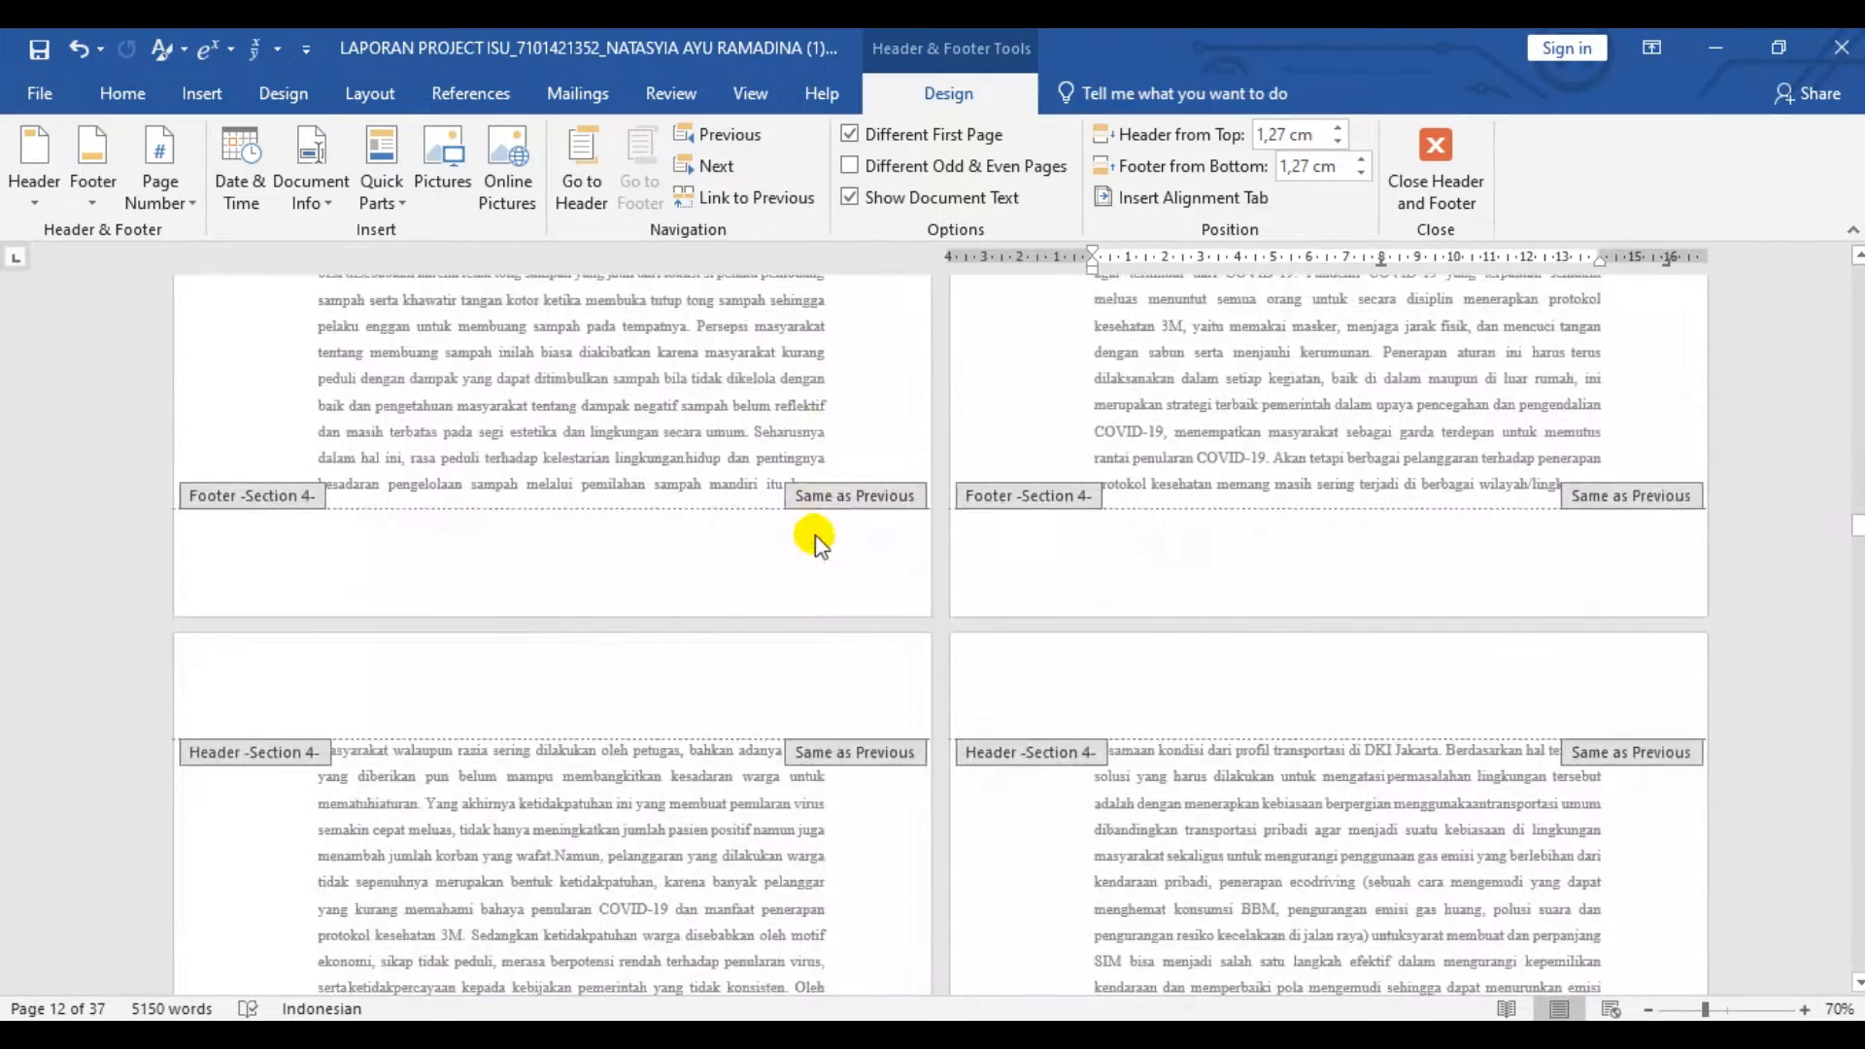
{"action": "scroll", "coordinate": [818, 534], "scroll_direction": "down", "scroll_amount": 15}
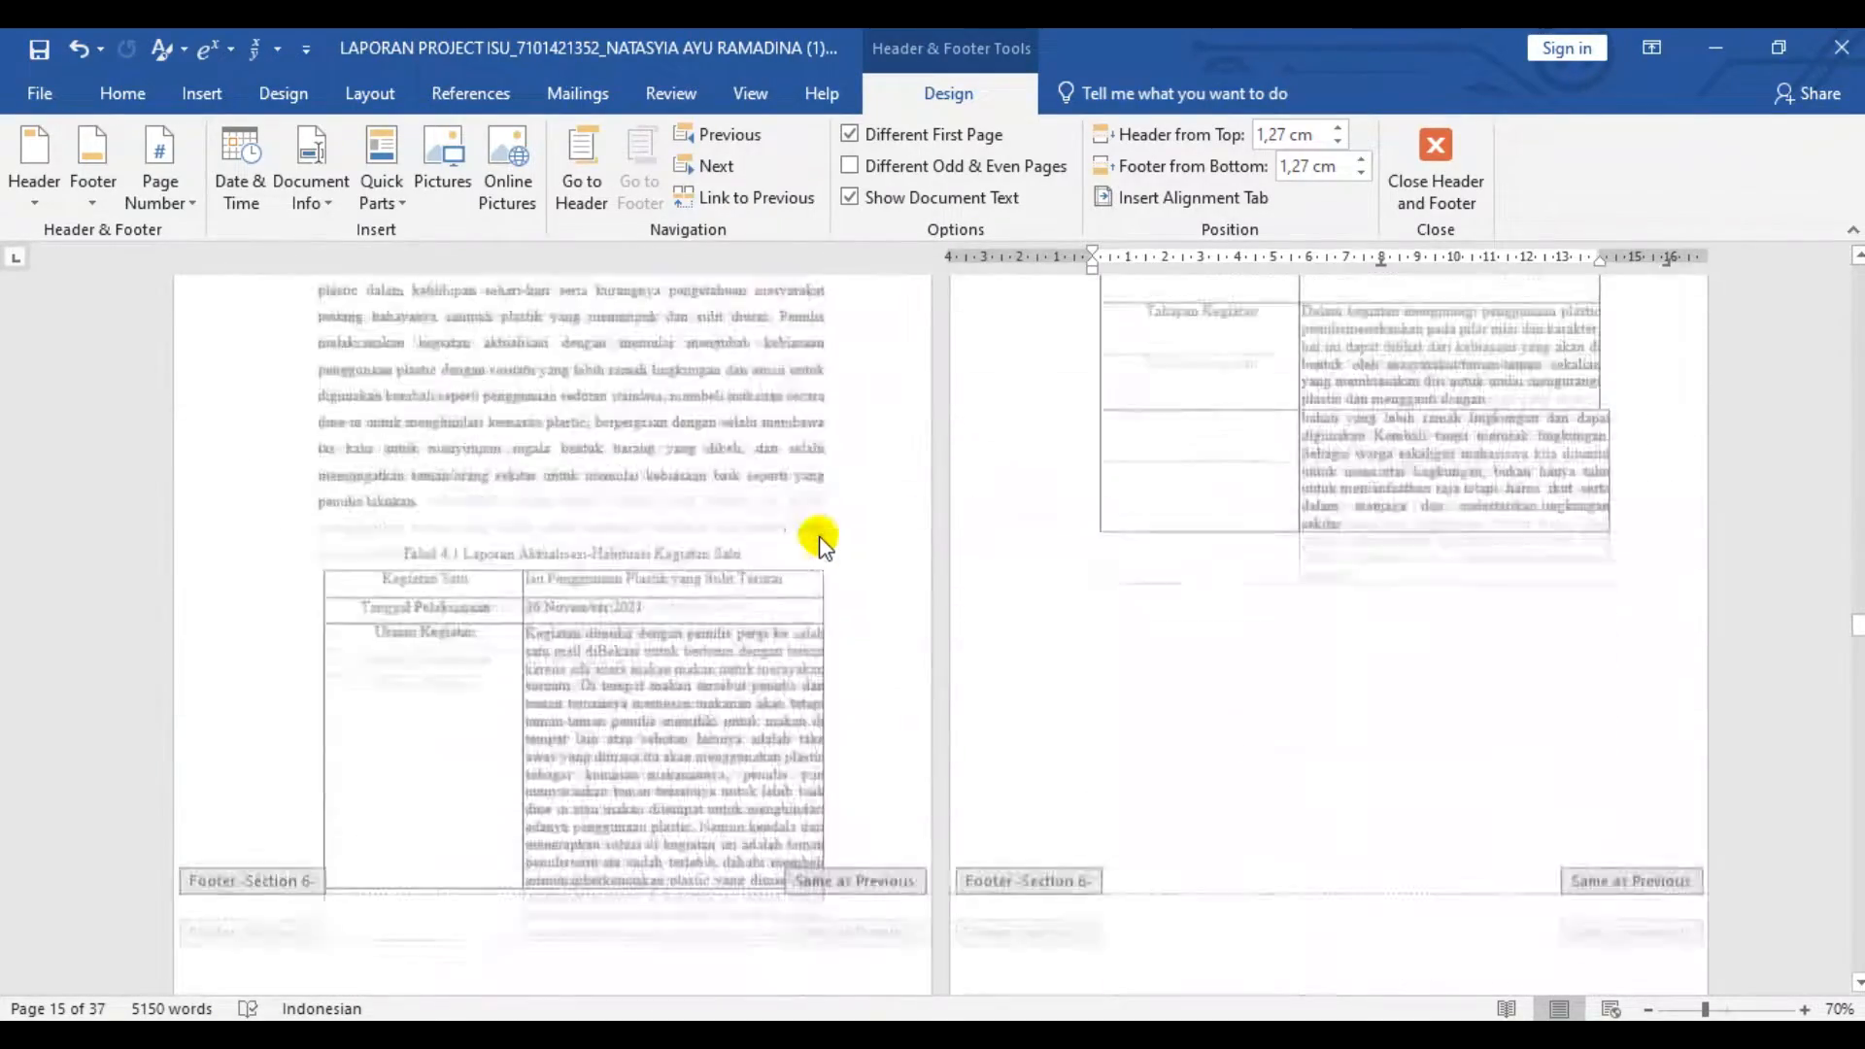
{"action": "scroll", "coordinate": [822, 549], "scroll_direction": "down", "scroll_amount": 20}
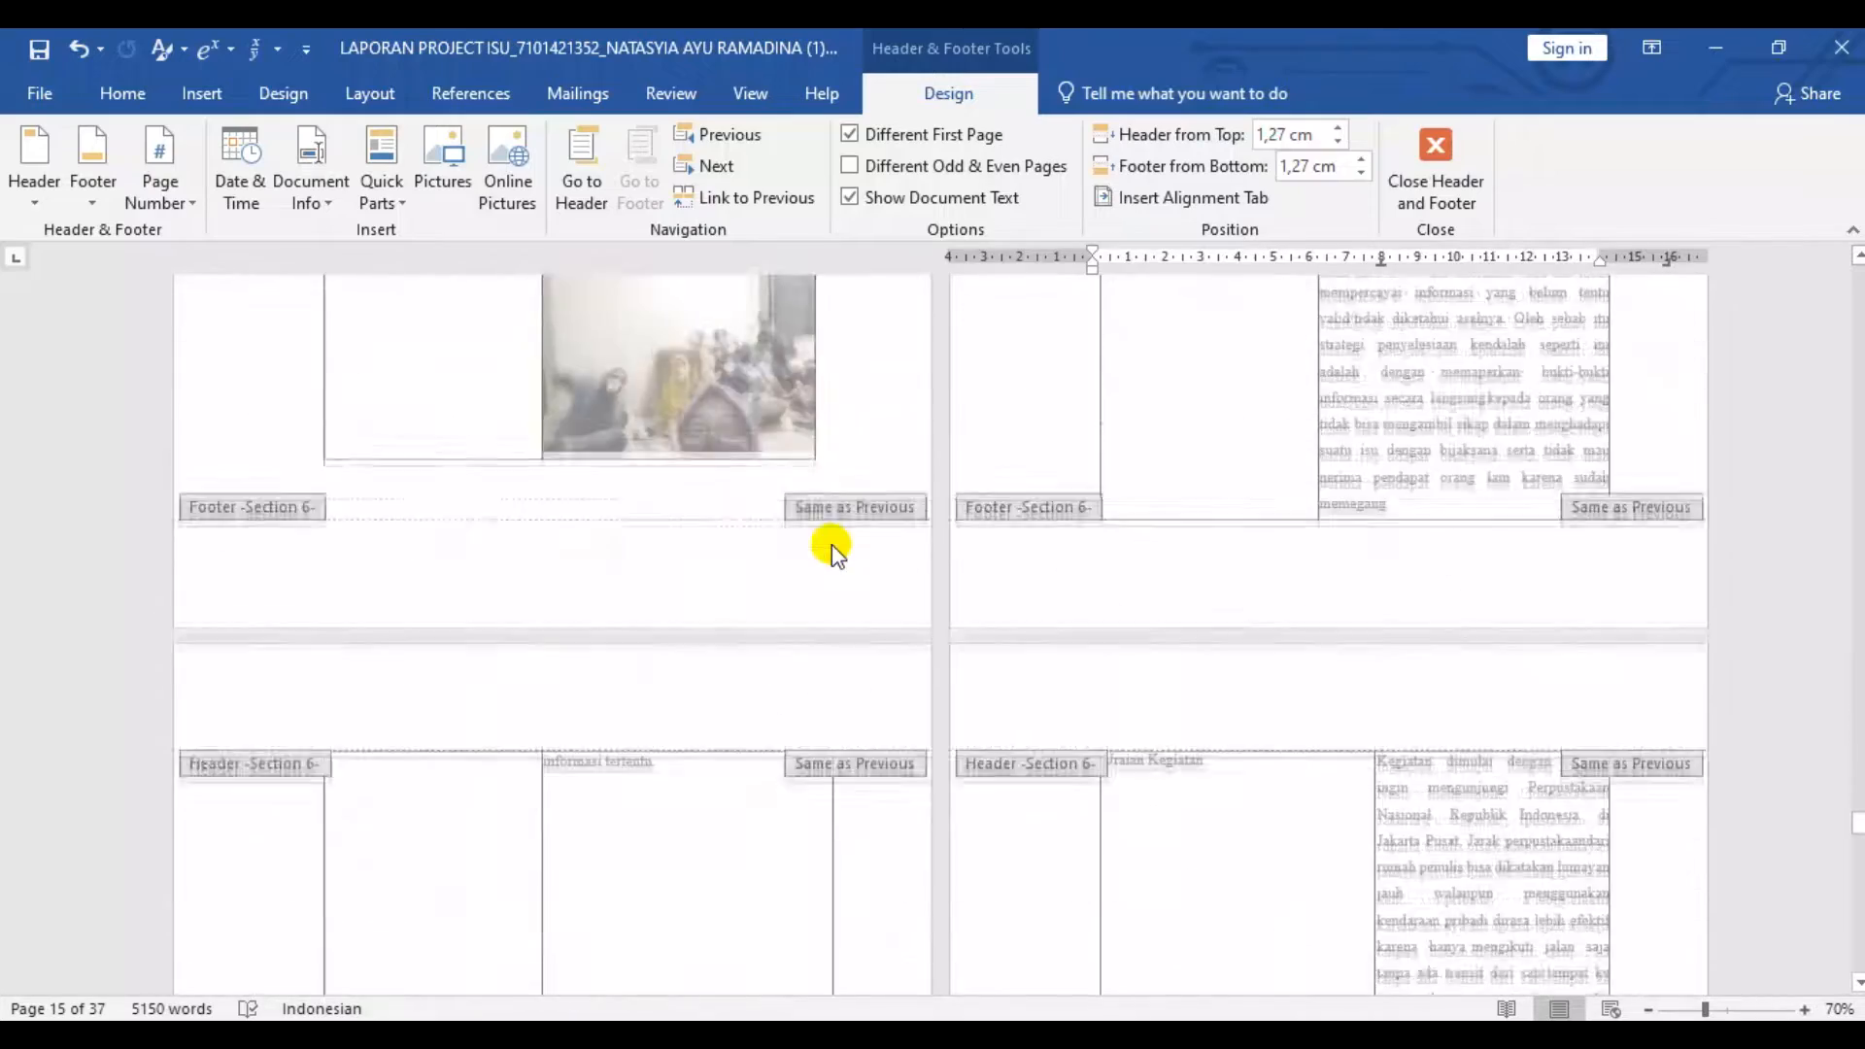
{"action": "scroll", "coordinate": [904, 464], "scroll_direction": "up", "scroll_amount": 15}
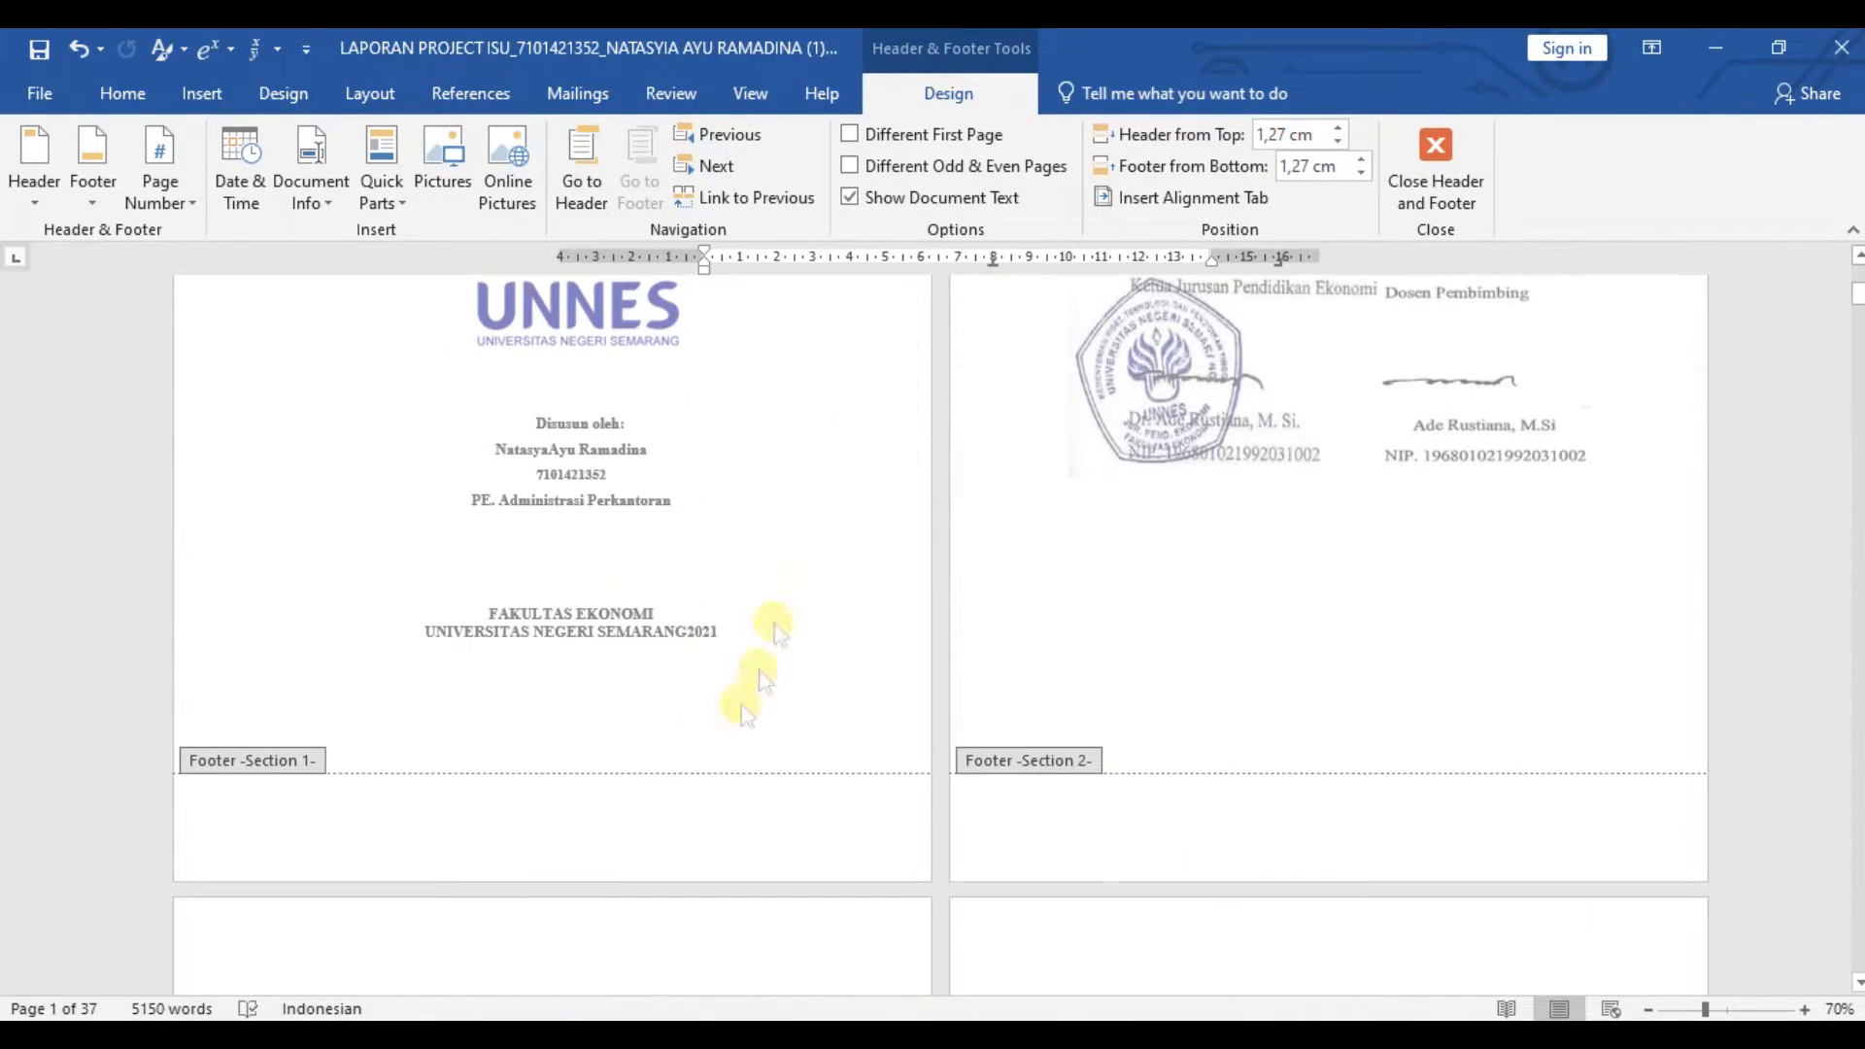
{"action": "left_click", "coordinate": [604, 822]}
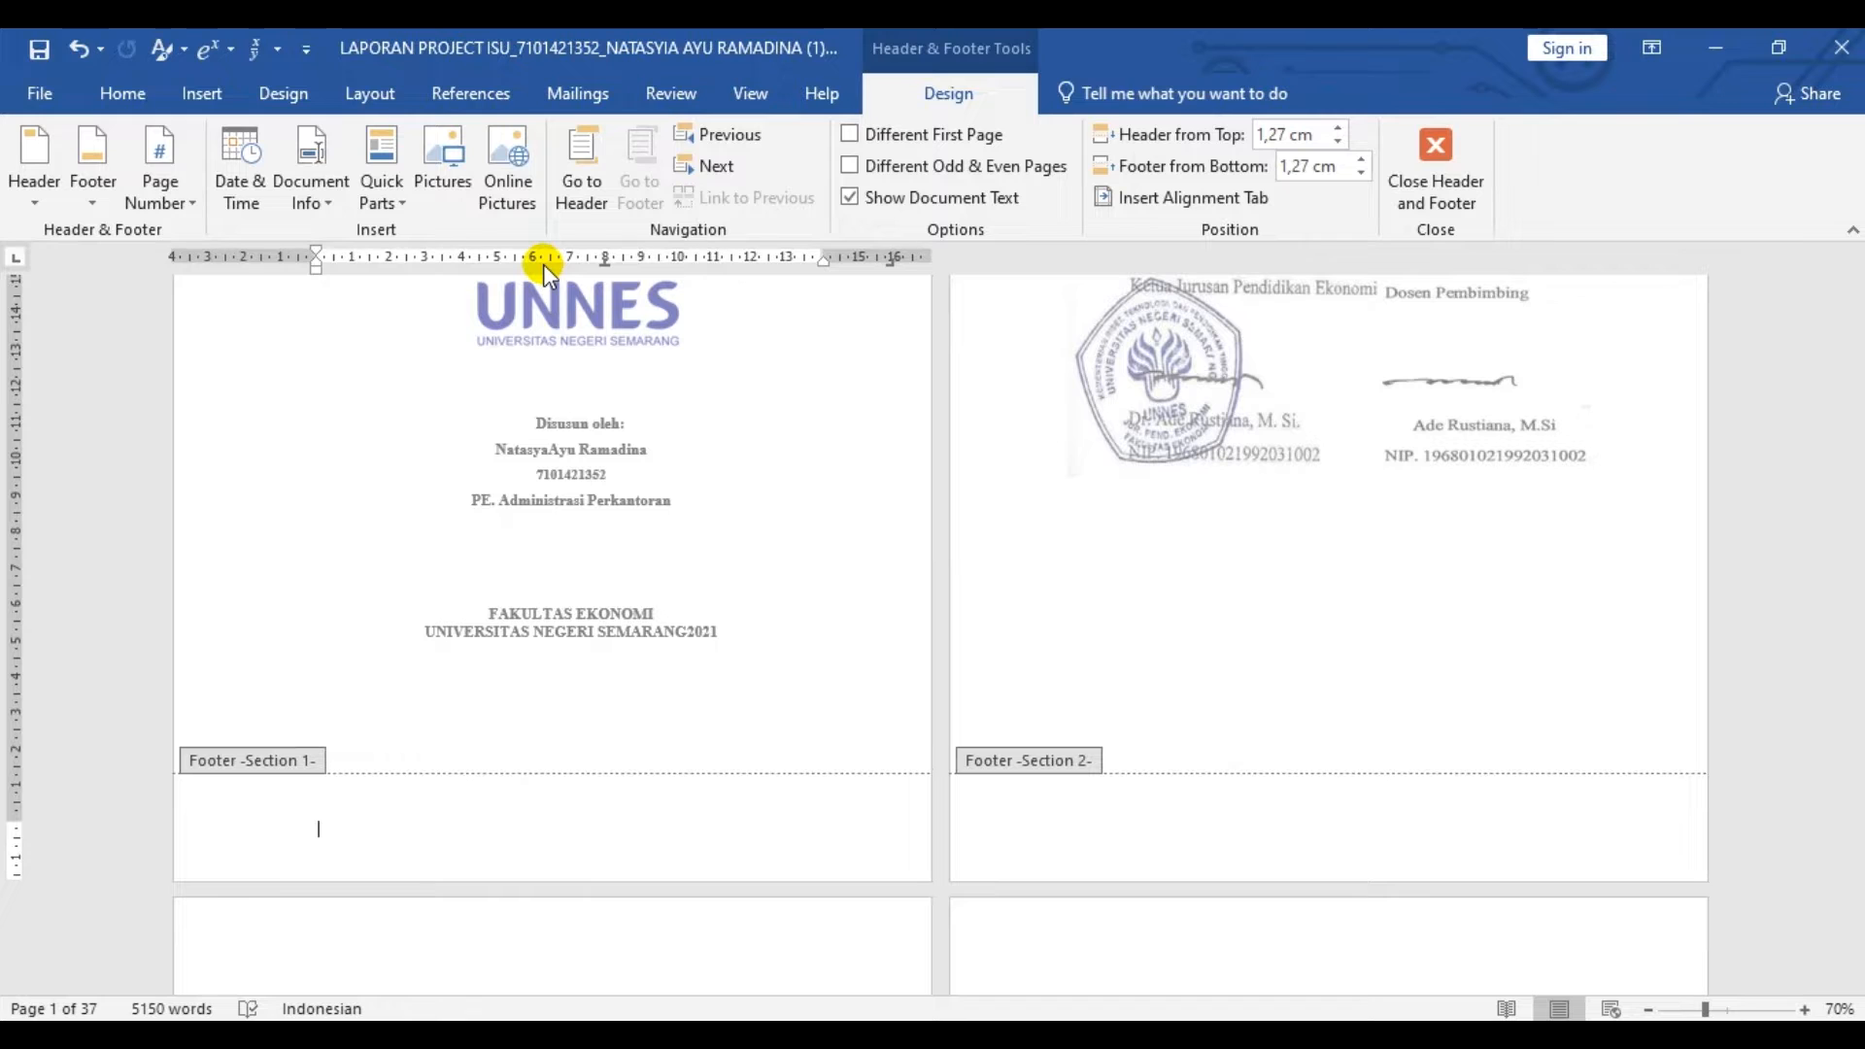
{"action": "left_click", "coordinate": [177, 192]}
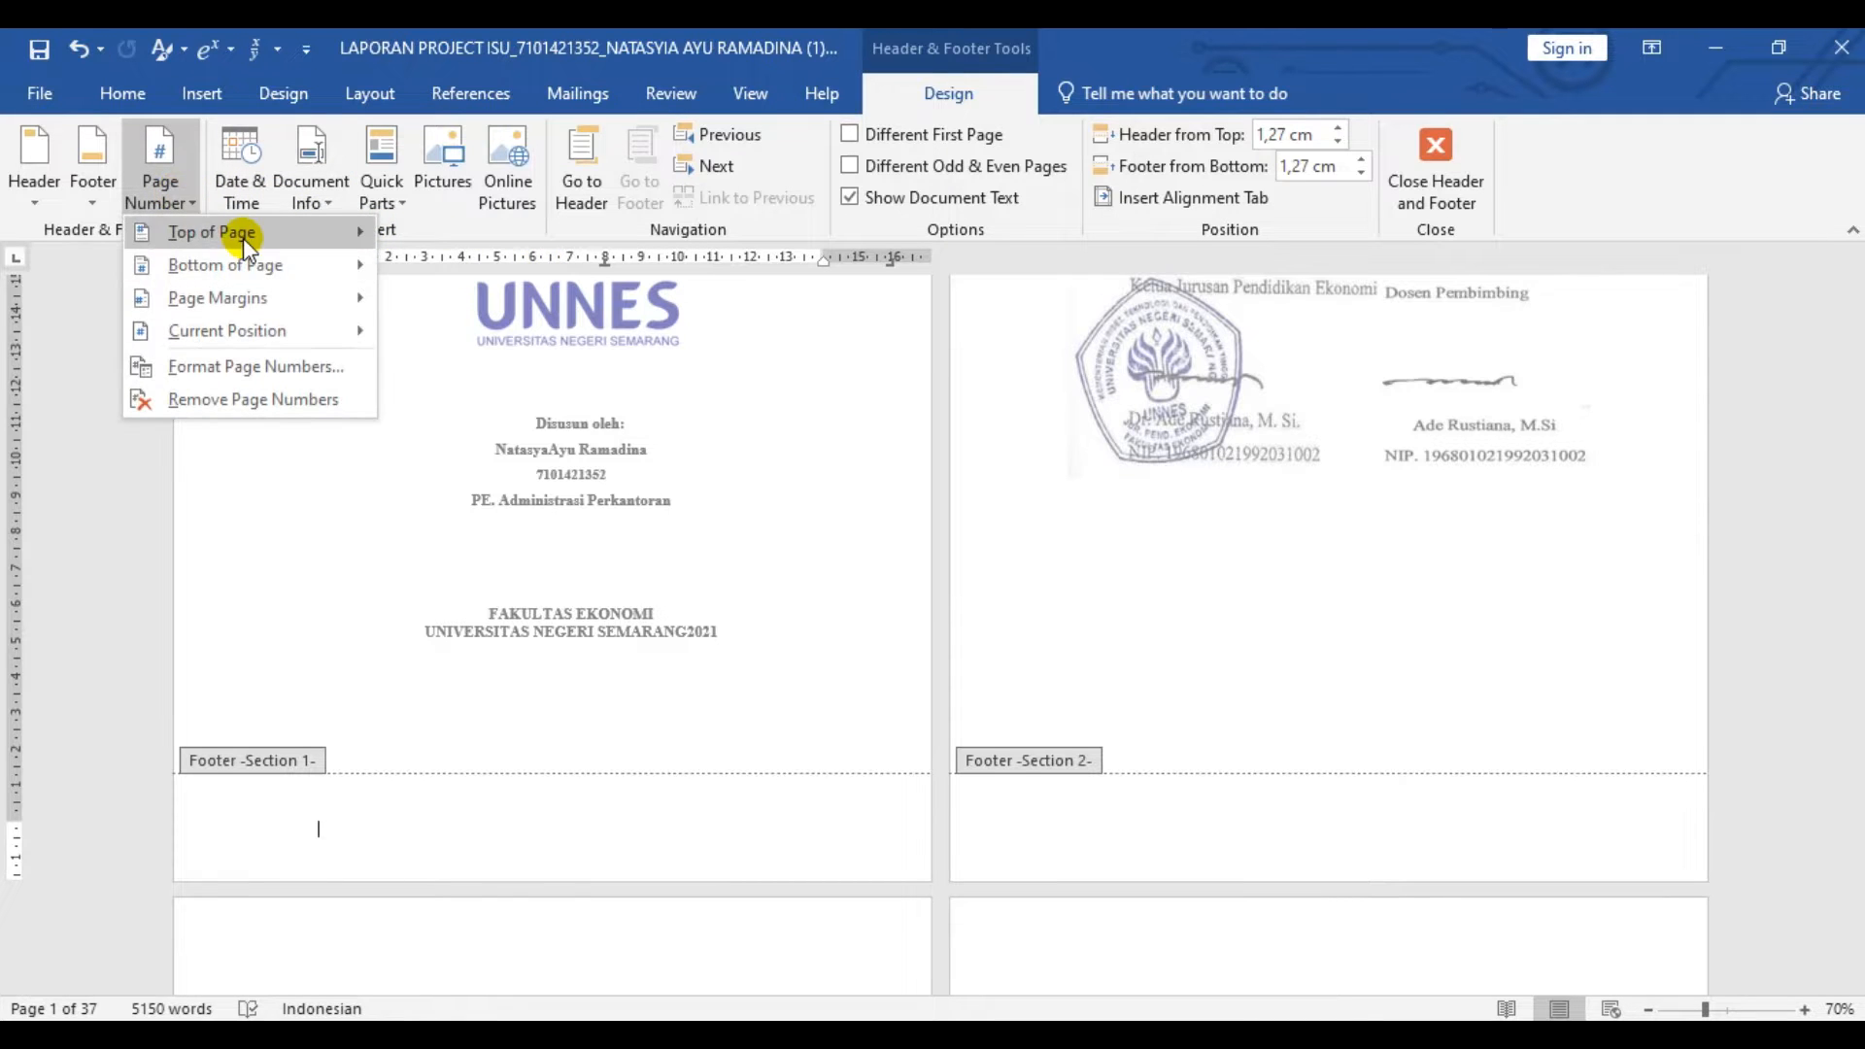
{"action": "mouse_move", "coordinate": [267, 270]}
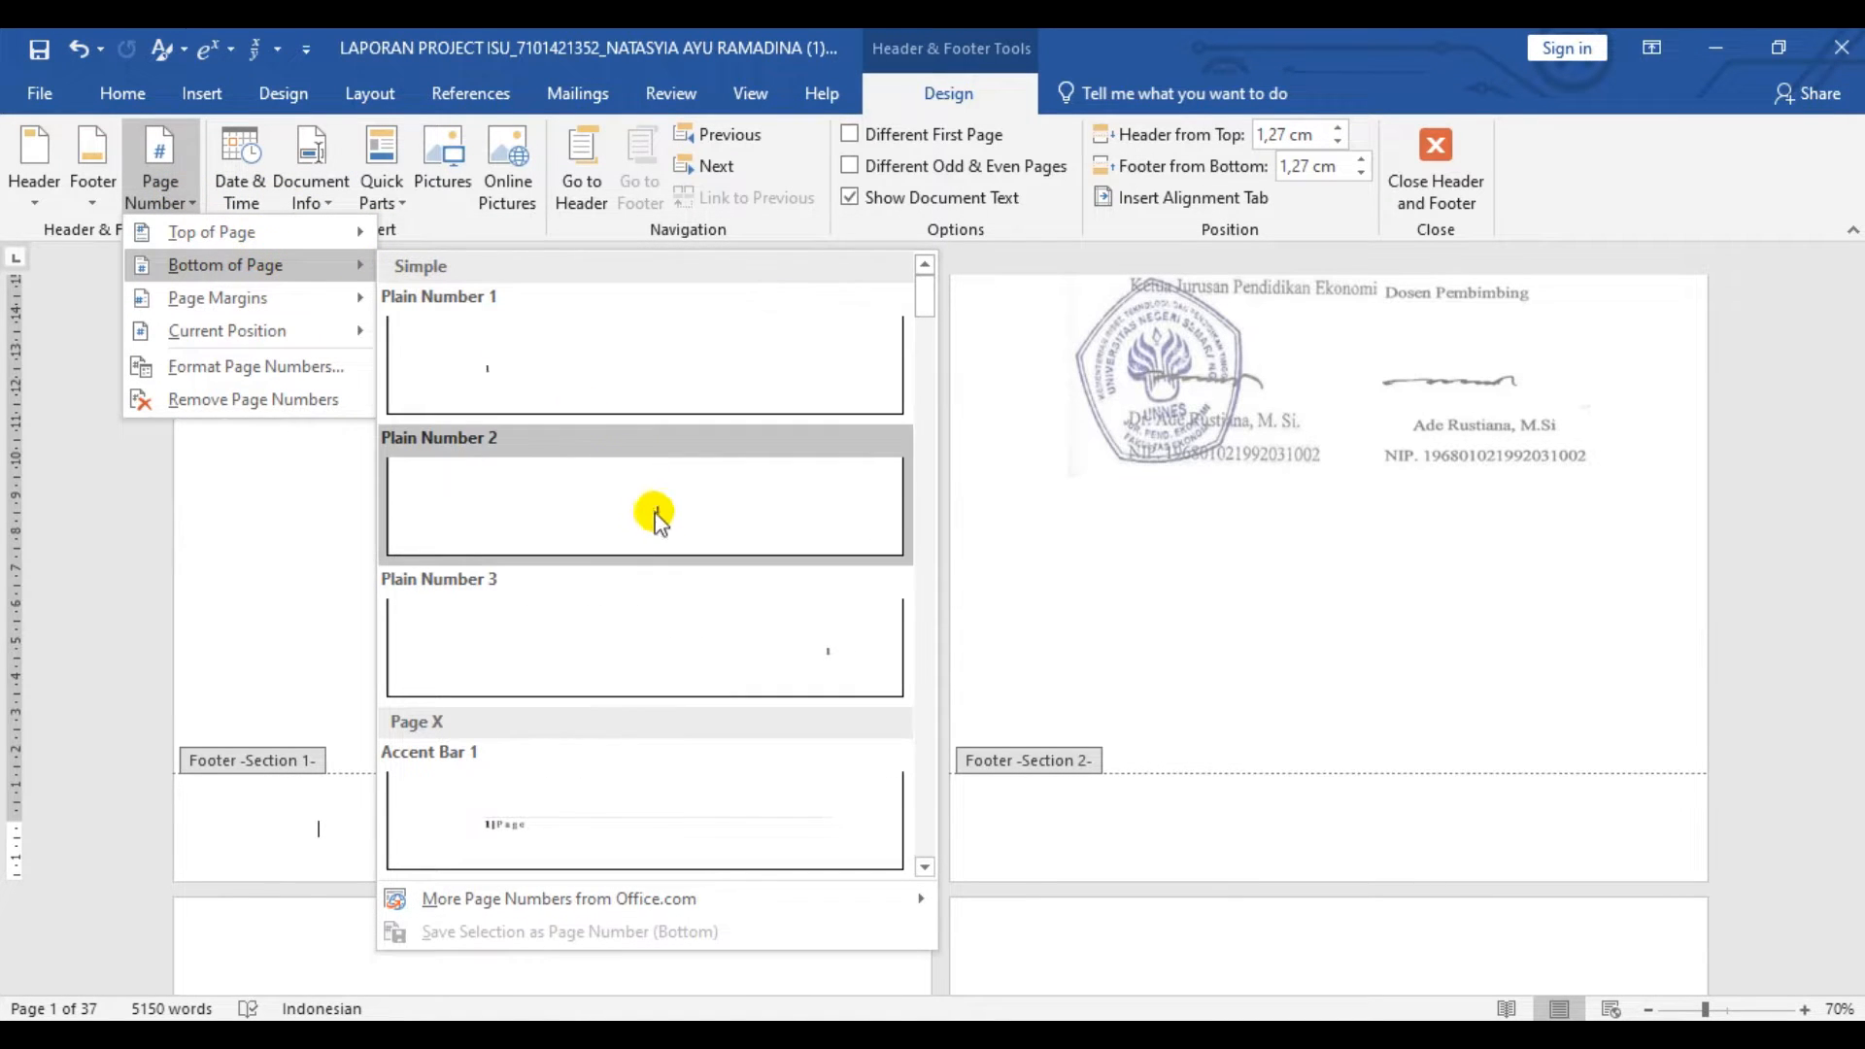
{"action": "left_click", "coordinate": [660, 516]}
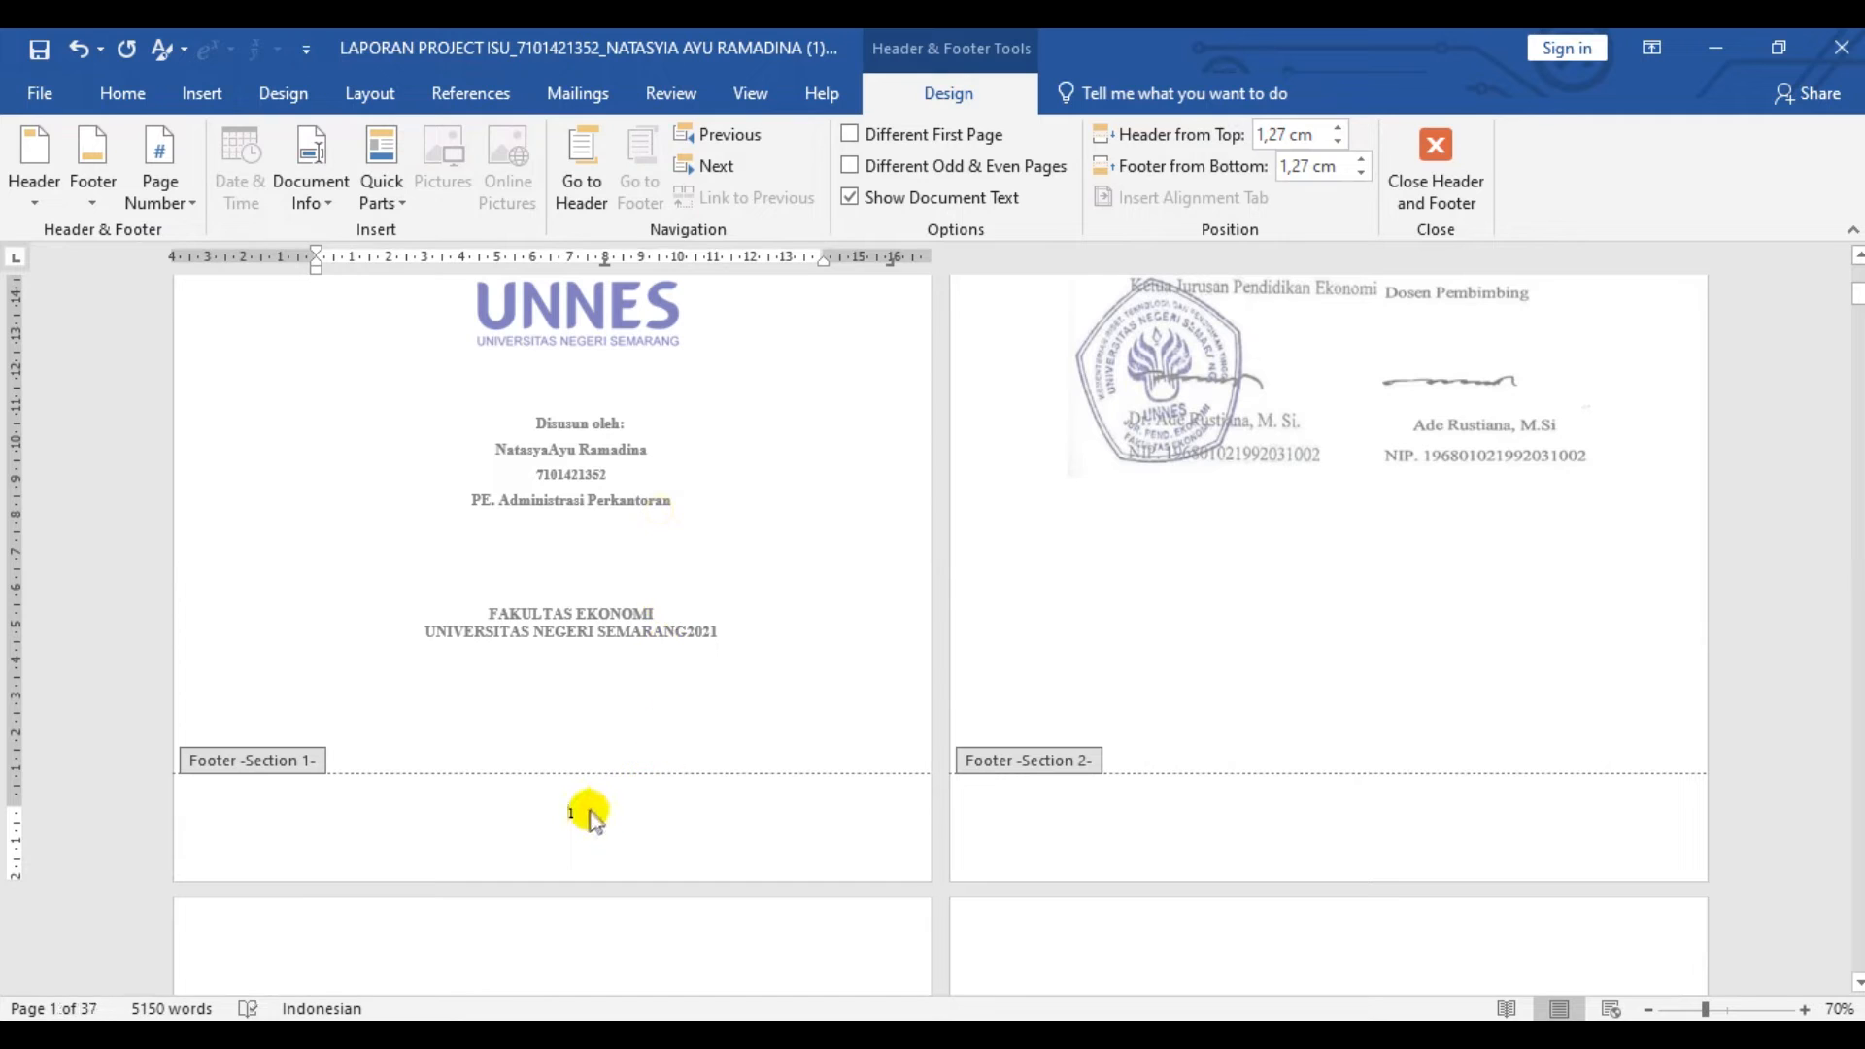
- Set the cover section's page number format to i, ii, iii, continuing from the previous section
{"action": "left_click", "coordinate": [160, 184]}
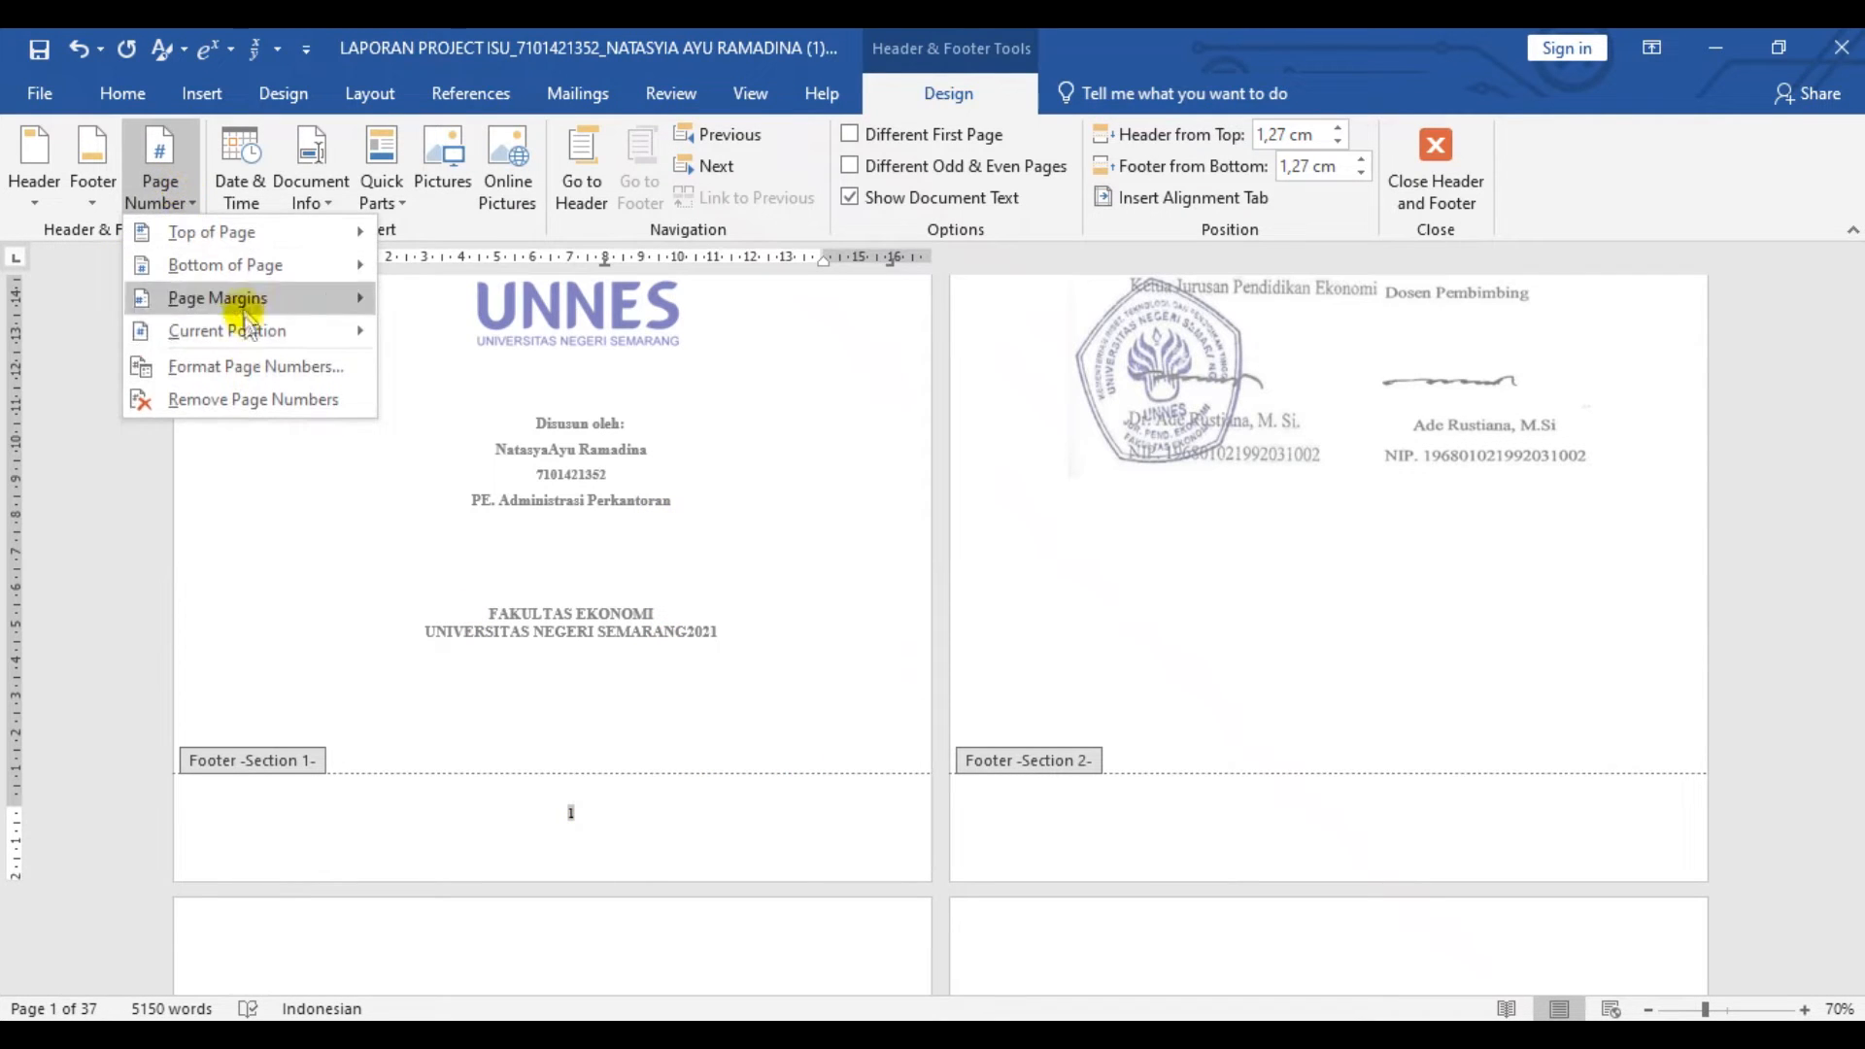
{"action": "left_click", "coordinate": [254, 368]}
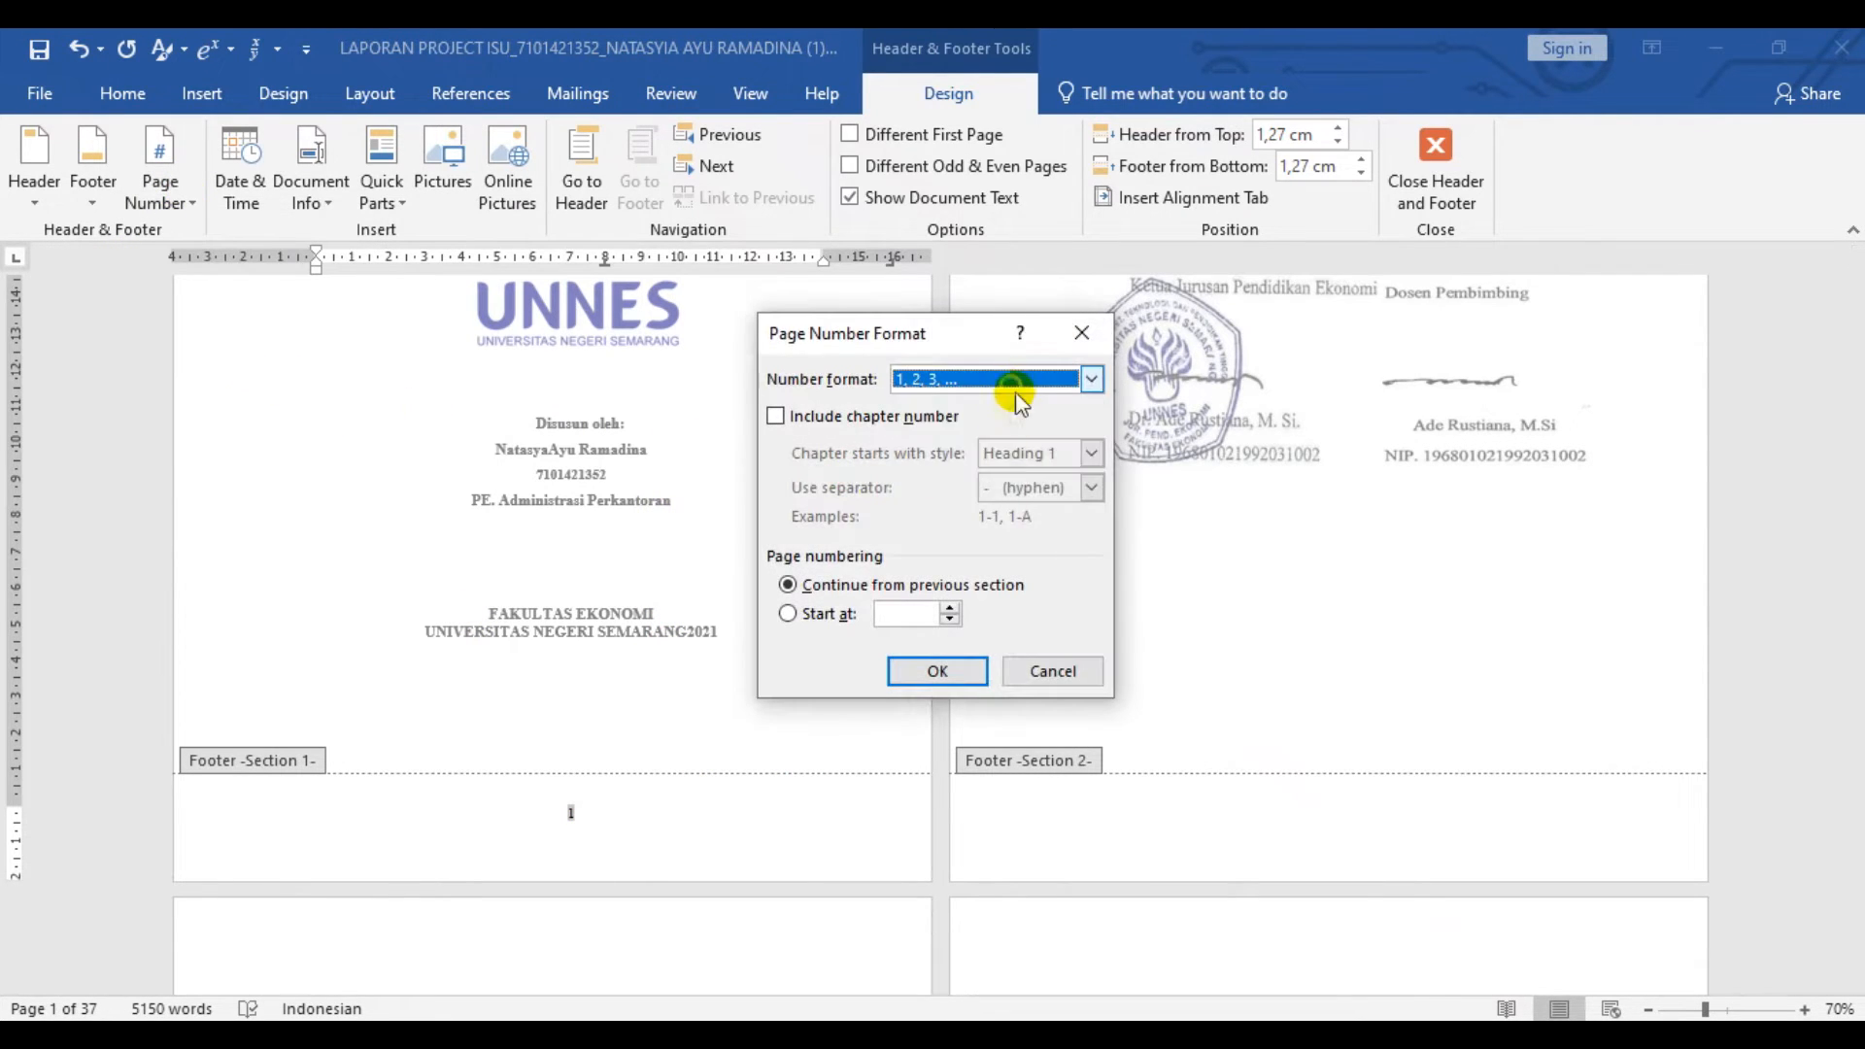
{"action": "left_click", "coordinate": [990, 381]}
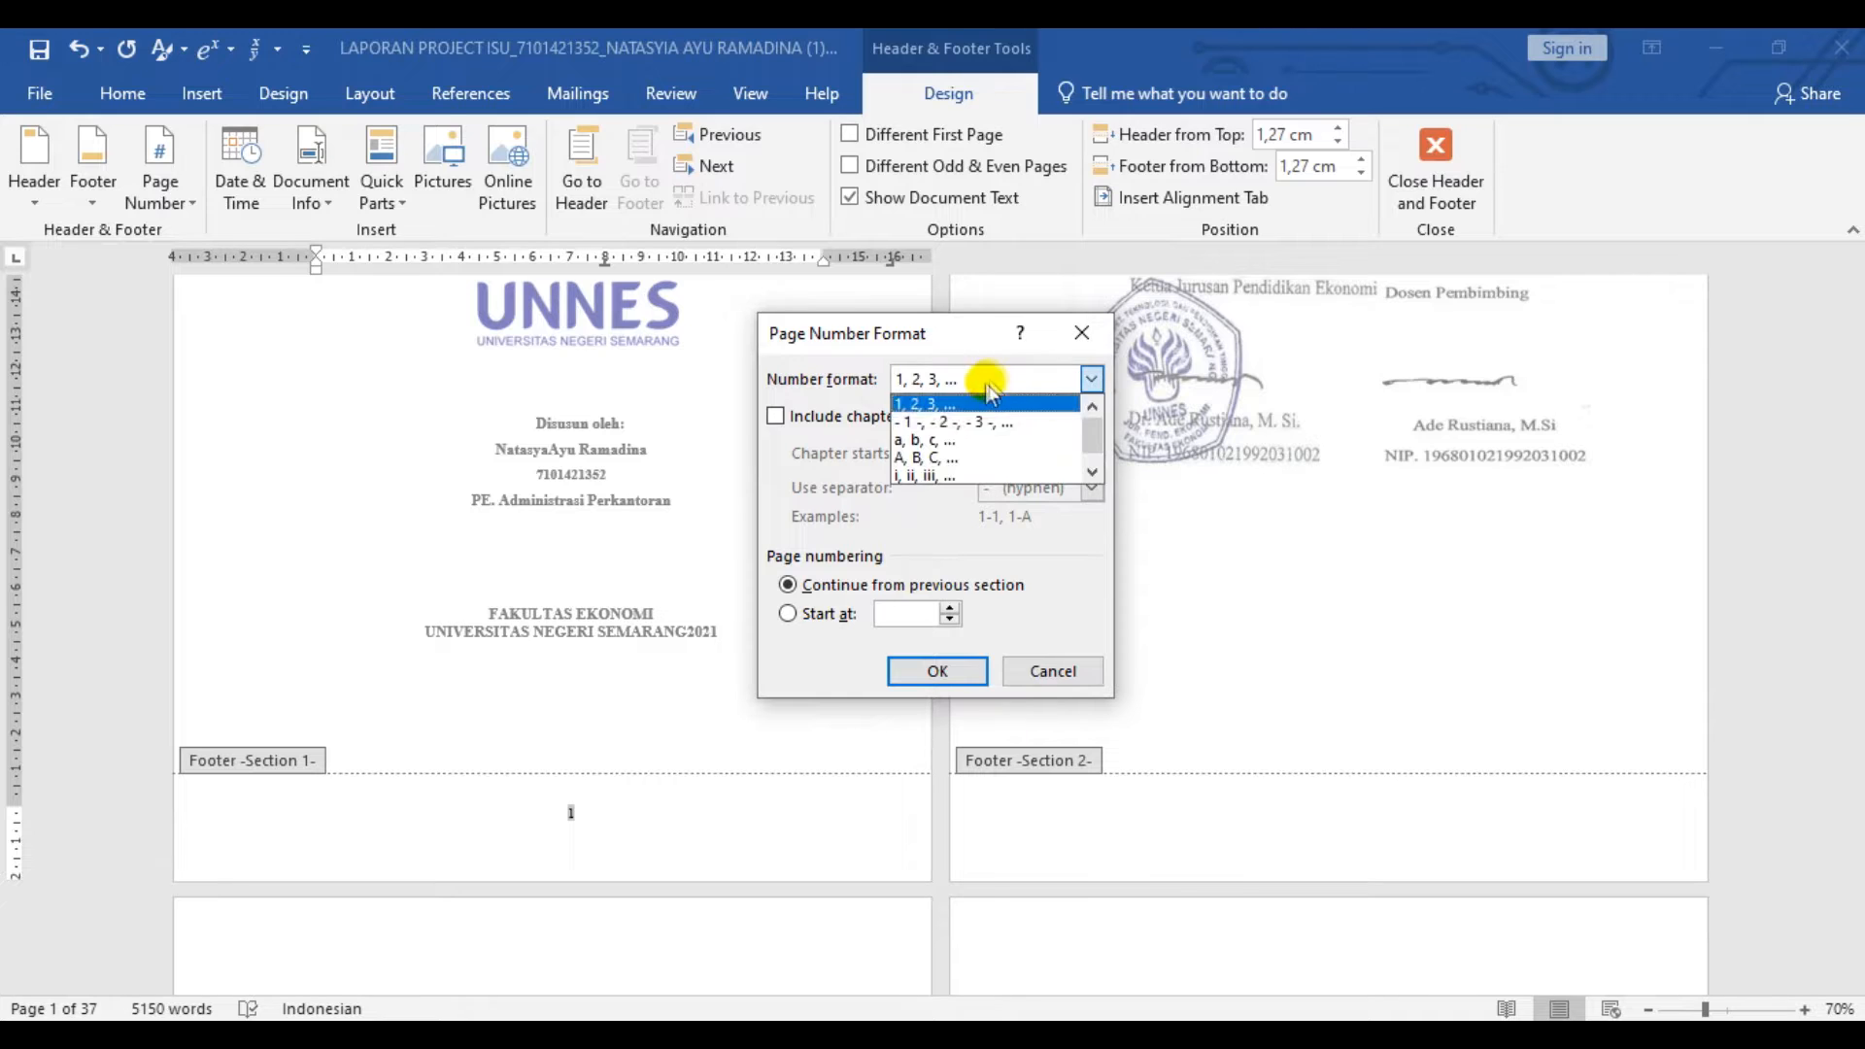
{"action": "left_click", "coordinate": [968, 458]}
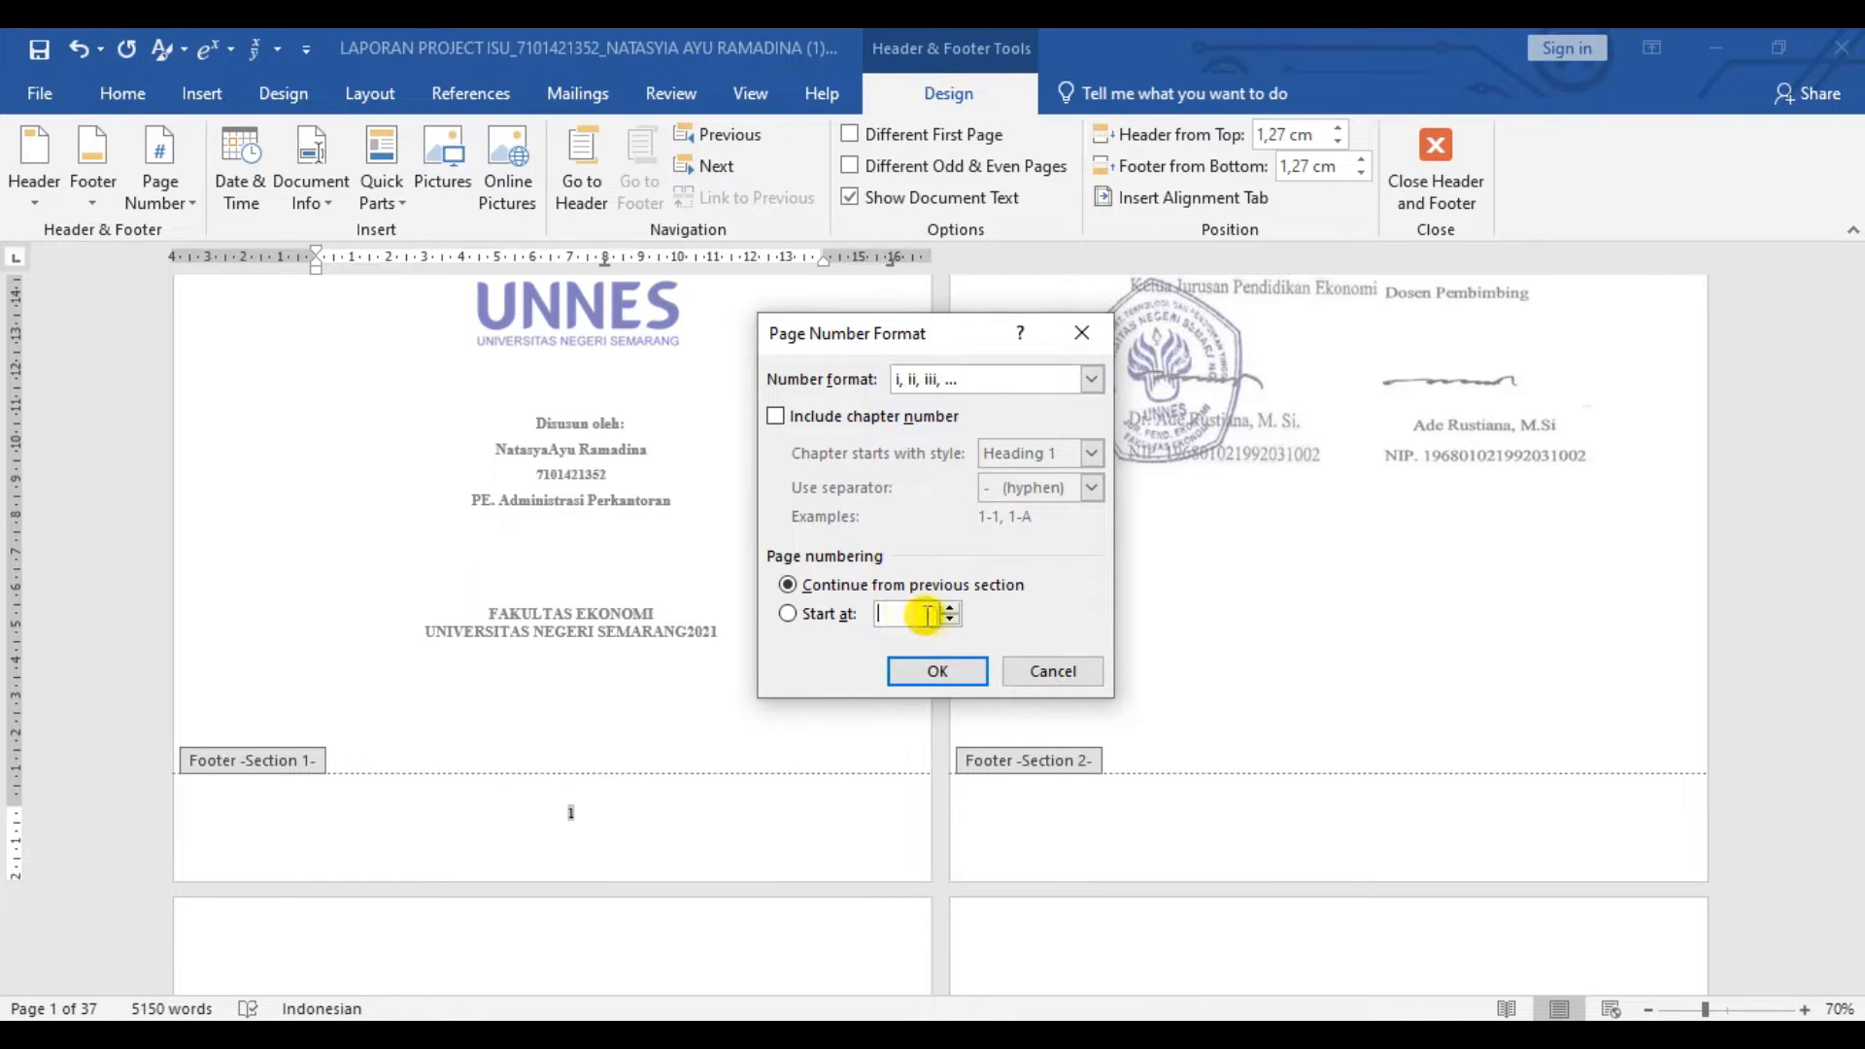
{"action": "left_click", "coordinate": [939, 670]}
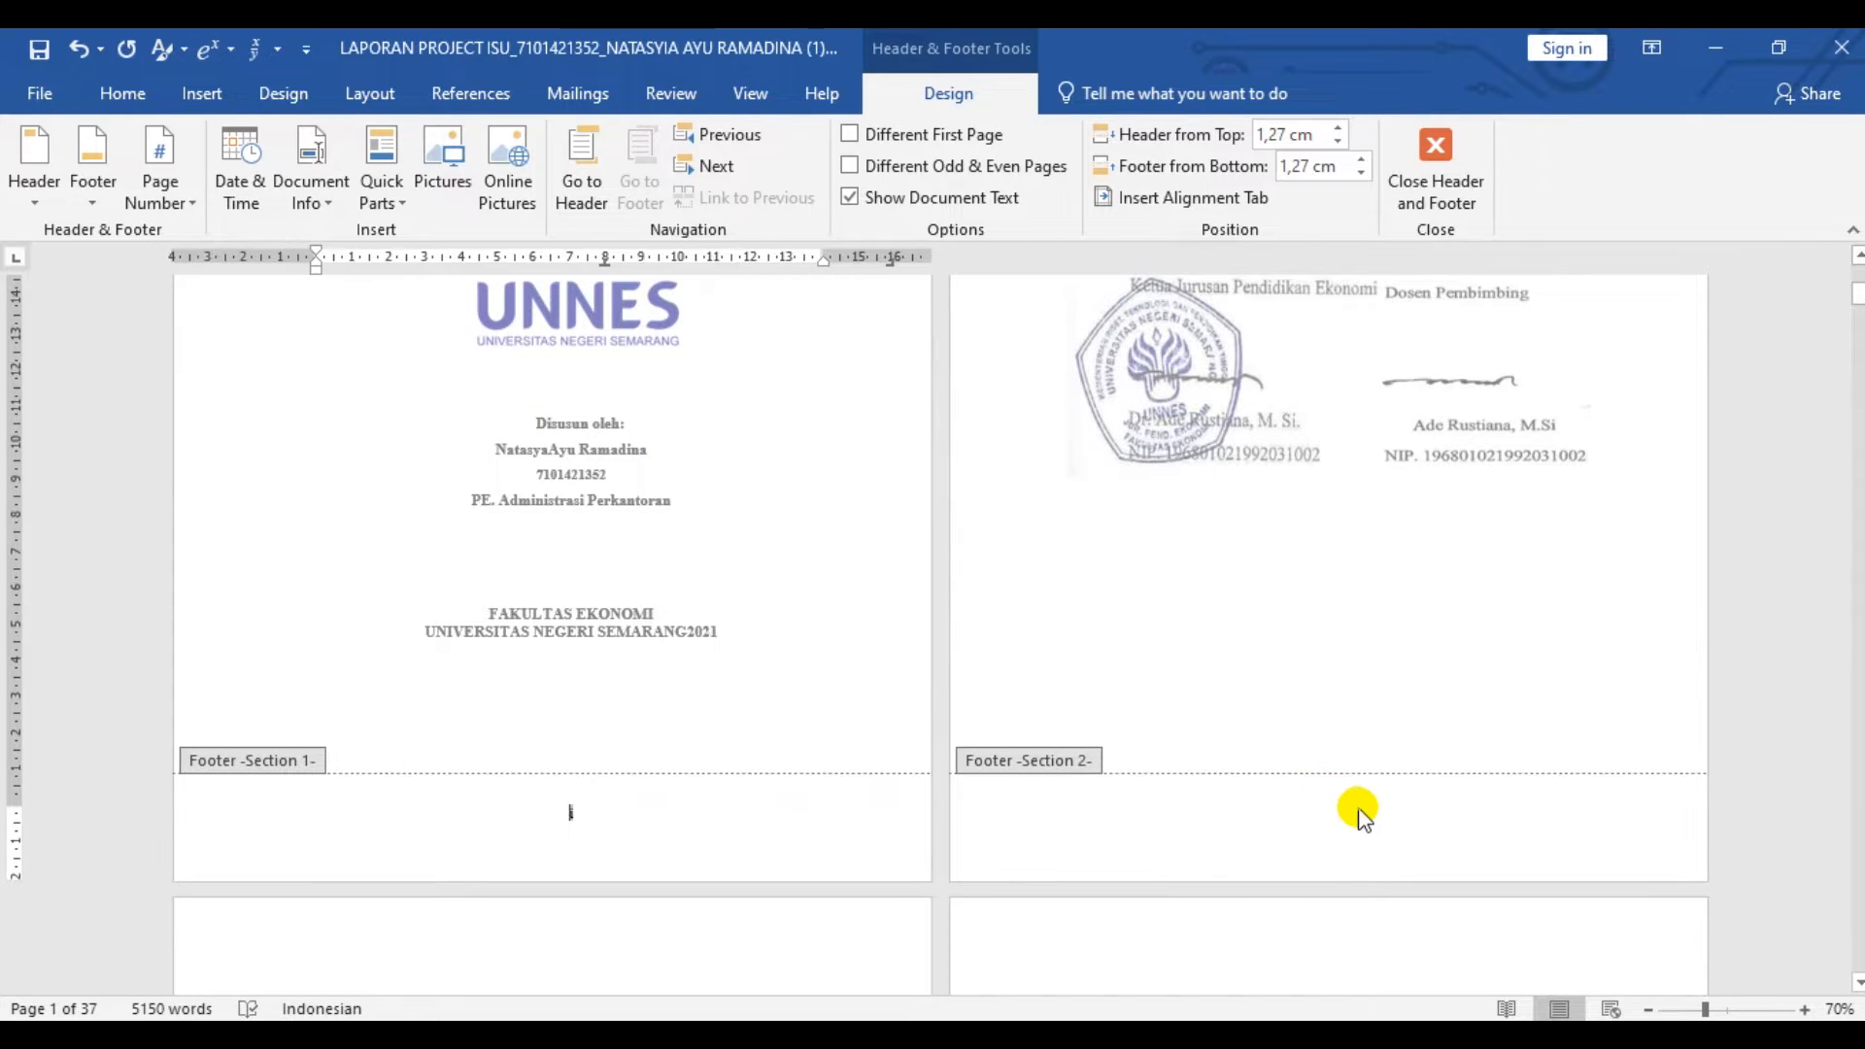
- Insert a Plain Number 2 page number at the bottom of the page in the Section 2 footer
{"action": "left_click", "coordinate": [1359, 814]}
{"action": "left_click", "coordinate": [160, 191]}
{"action": "mouse_move", "coordinate": [357, 289]}
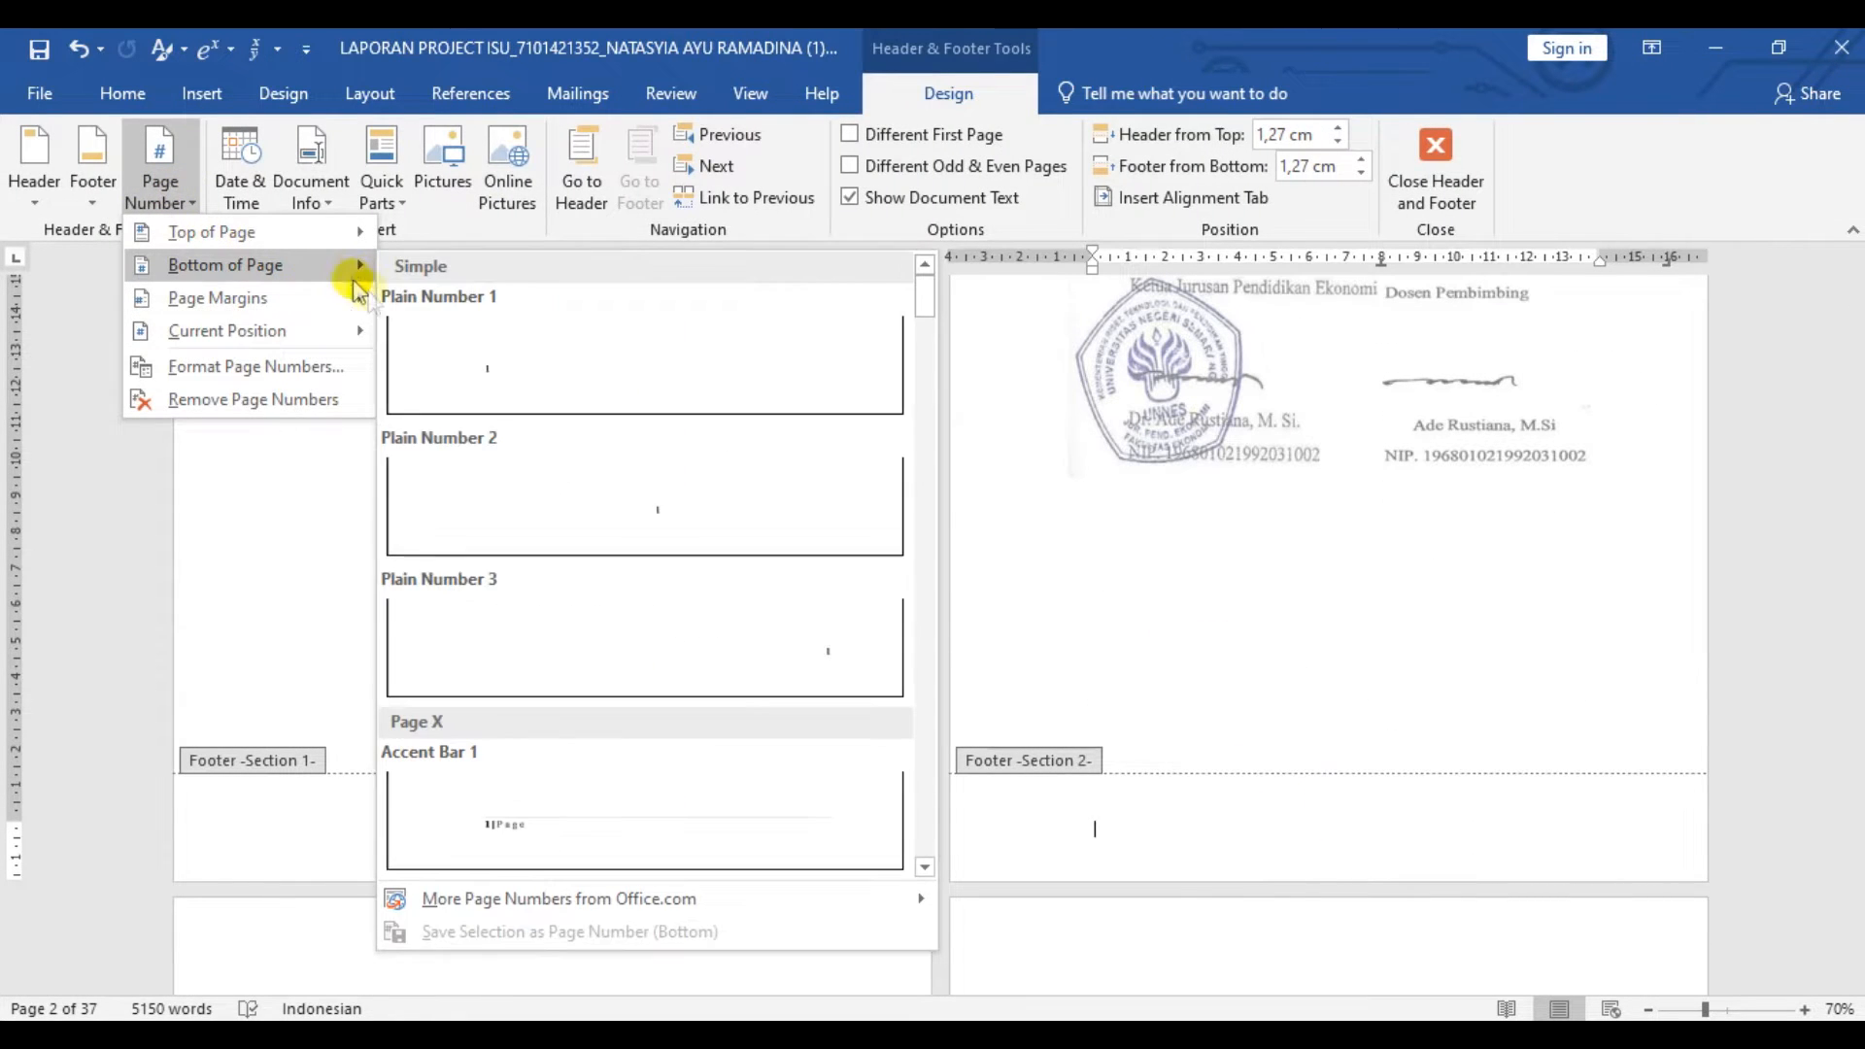
{"action": "left_click", "coordinate": [582, 508]}
- Change the Section 2 page number format to i, ii, iii, continuing from the previous section
{"action": "double_click", "coordinate": [1345, 812]}
{"action": "left_click", "coordinate": [155, 194]}
{"action": "left_click", "coordinate": [284, 367]}
{"action": "left_click", "coordinate": [981, 379]}
{"action": "left_click", "coordinate": [937, 470]}
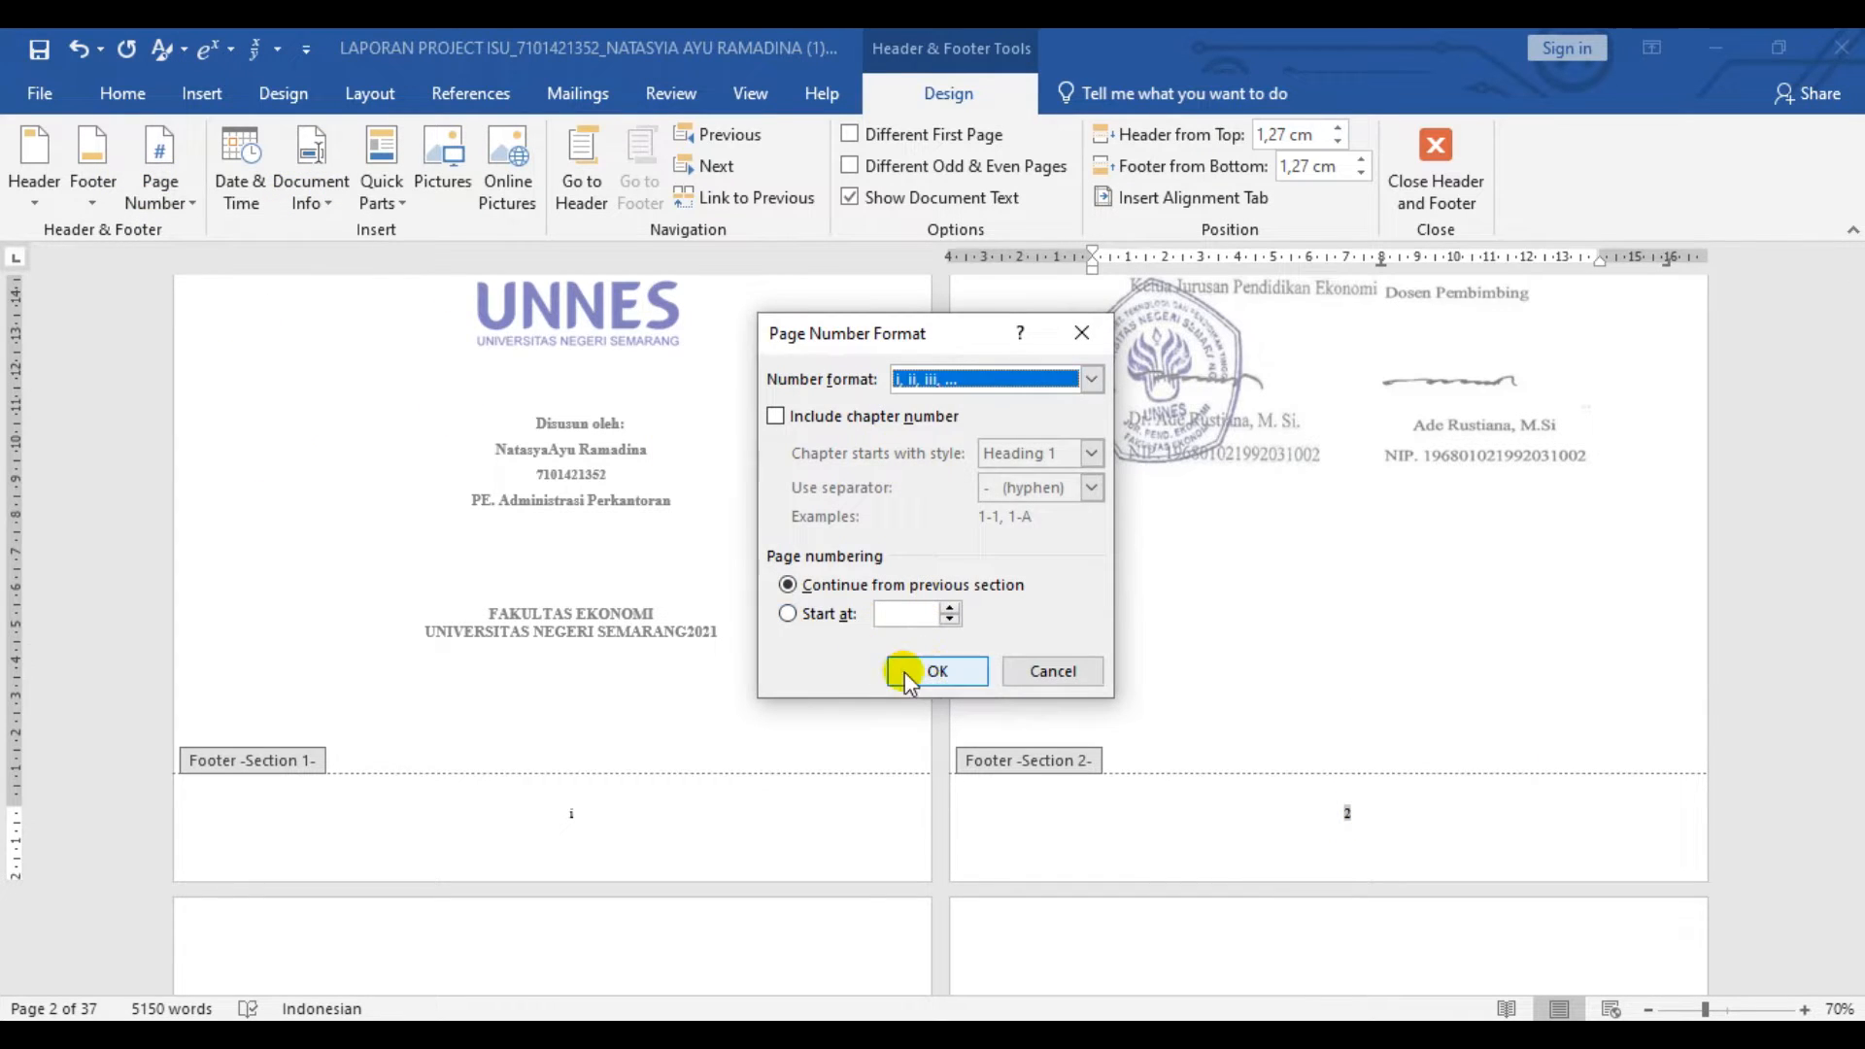
{"action": "left_click", "coordinate": [934, 671]}
- Insert a Plain Number 2 page number in the Section 3 first-page footer below the BAB 1 PENDAHULUAN text
{"action": "scroll", "coordinate": [1186, 586], "scroll_direction": "down", "scroll_amount": 10}
{"action": "scroll", "coordinate": [1186, 593], "scroll_direction": "down", "scroll_amount": 10}
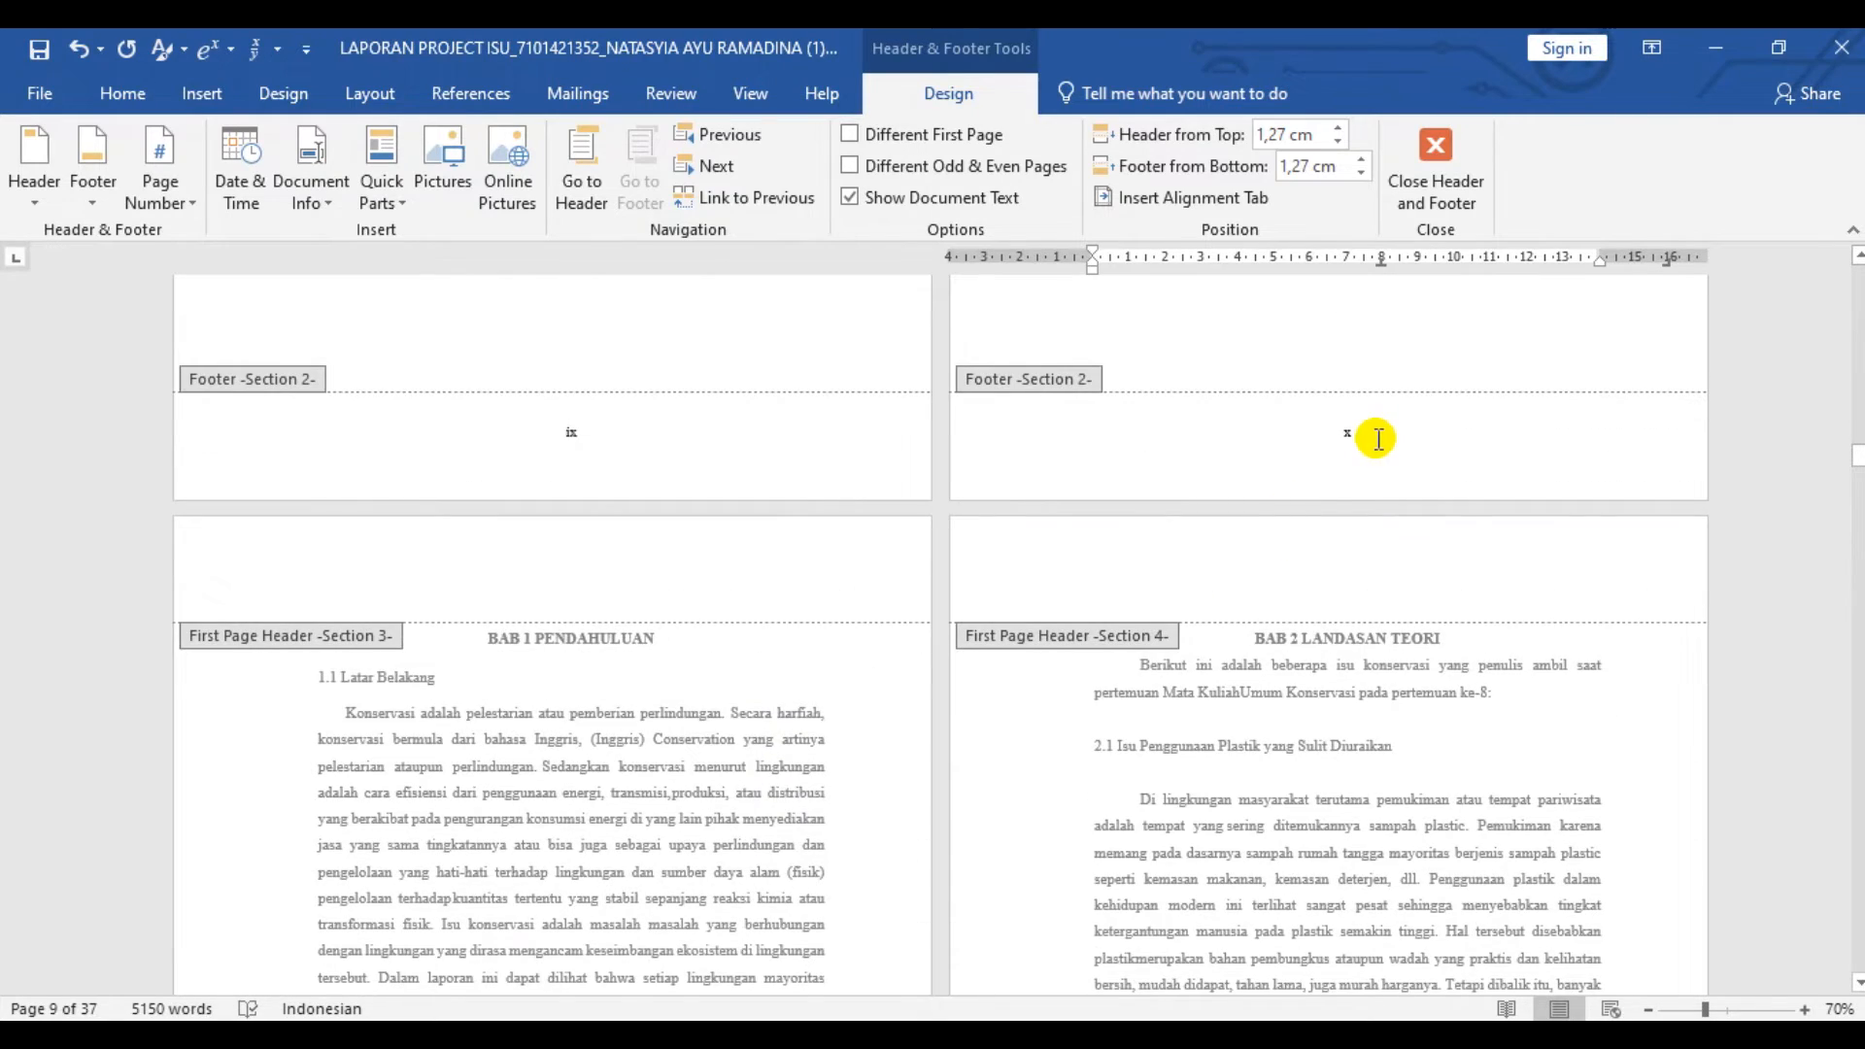
{"action": "scroll", "coordinate": [1378, 439], "scroll_direction": "down", "scroll_amount": 10}
{"action": "scroll", "coordinate": [622, 610], "scroll_direction": "down", "scroll_amount": 10}
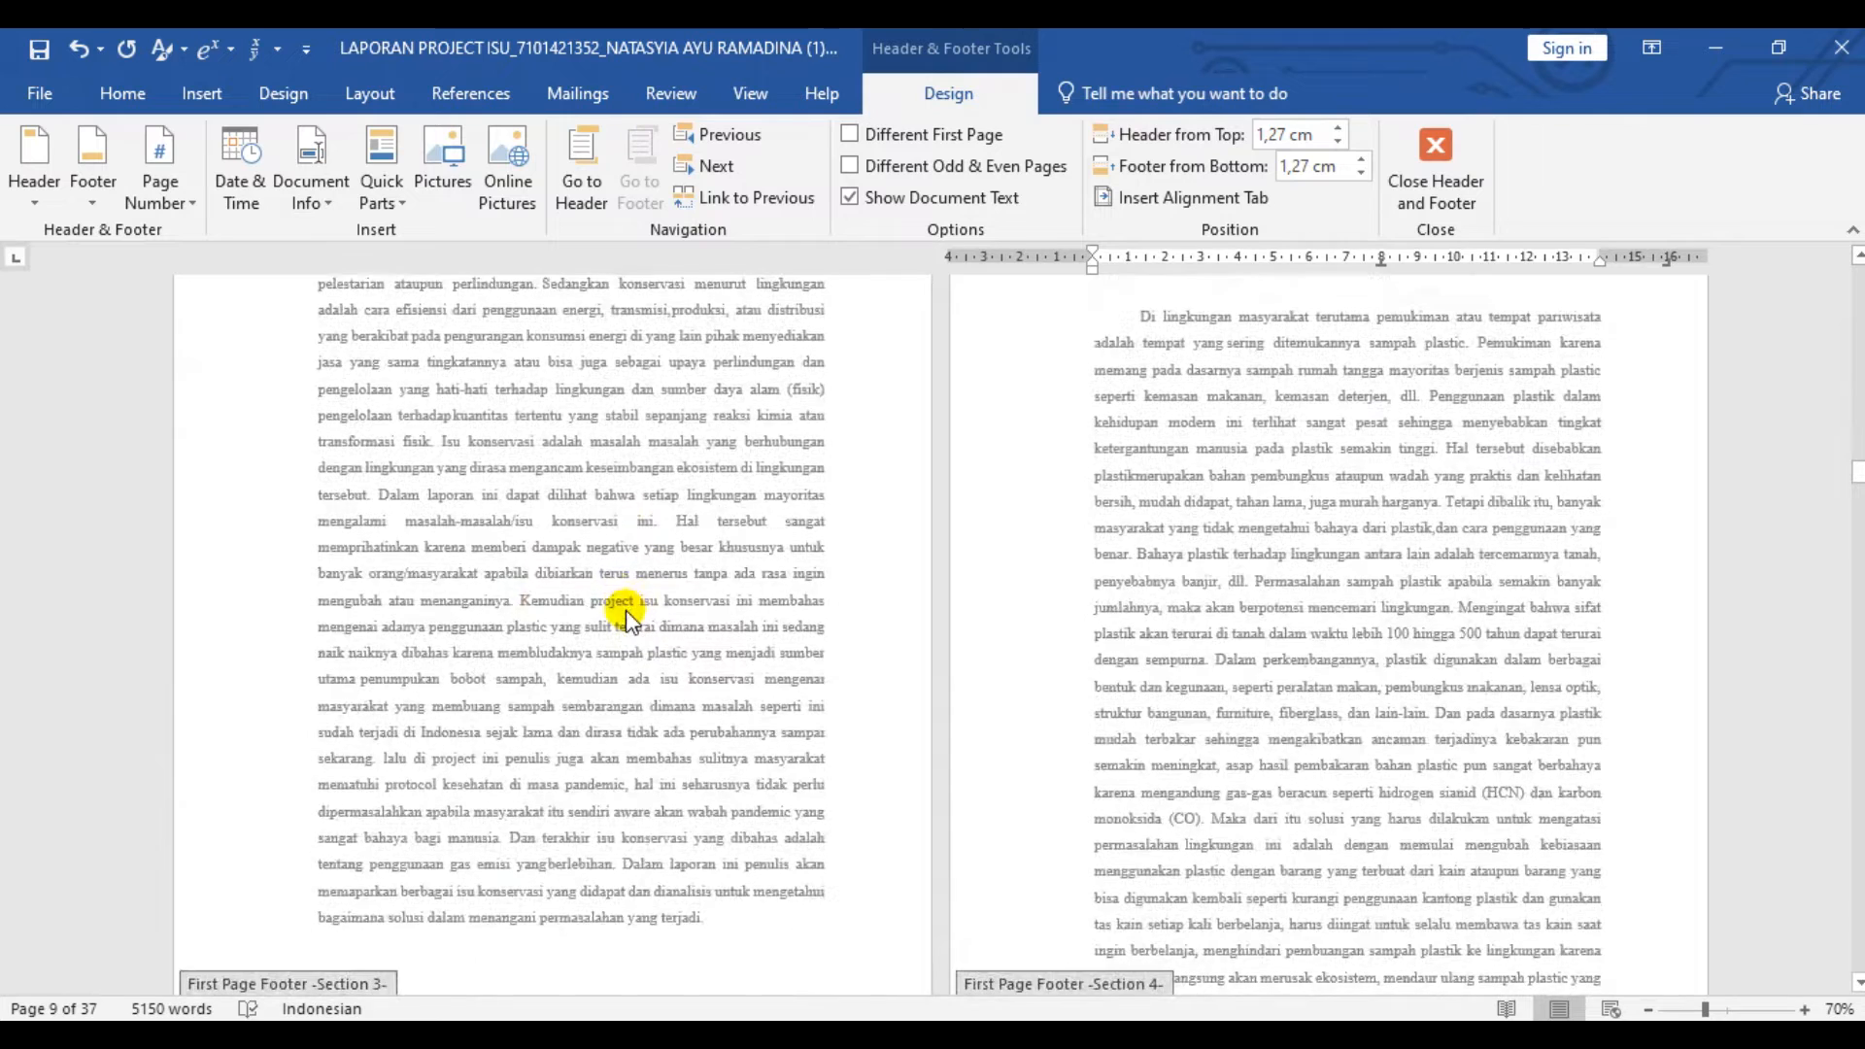
{"action": "left_click", "coordinate": [564, 559]}
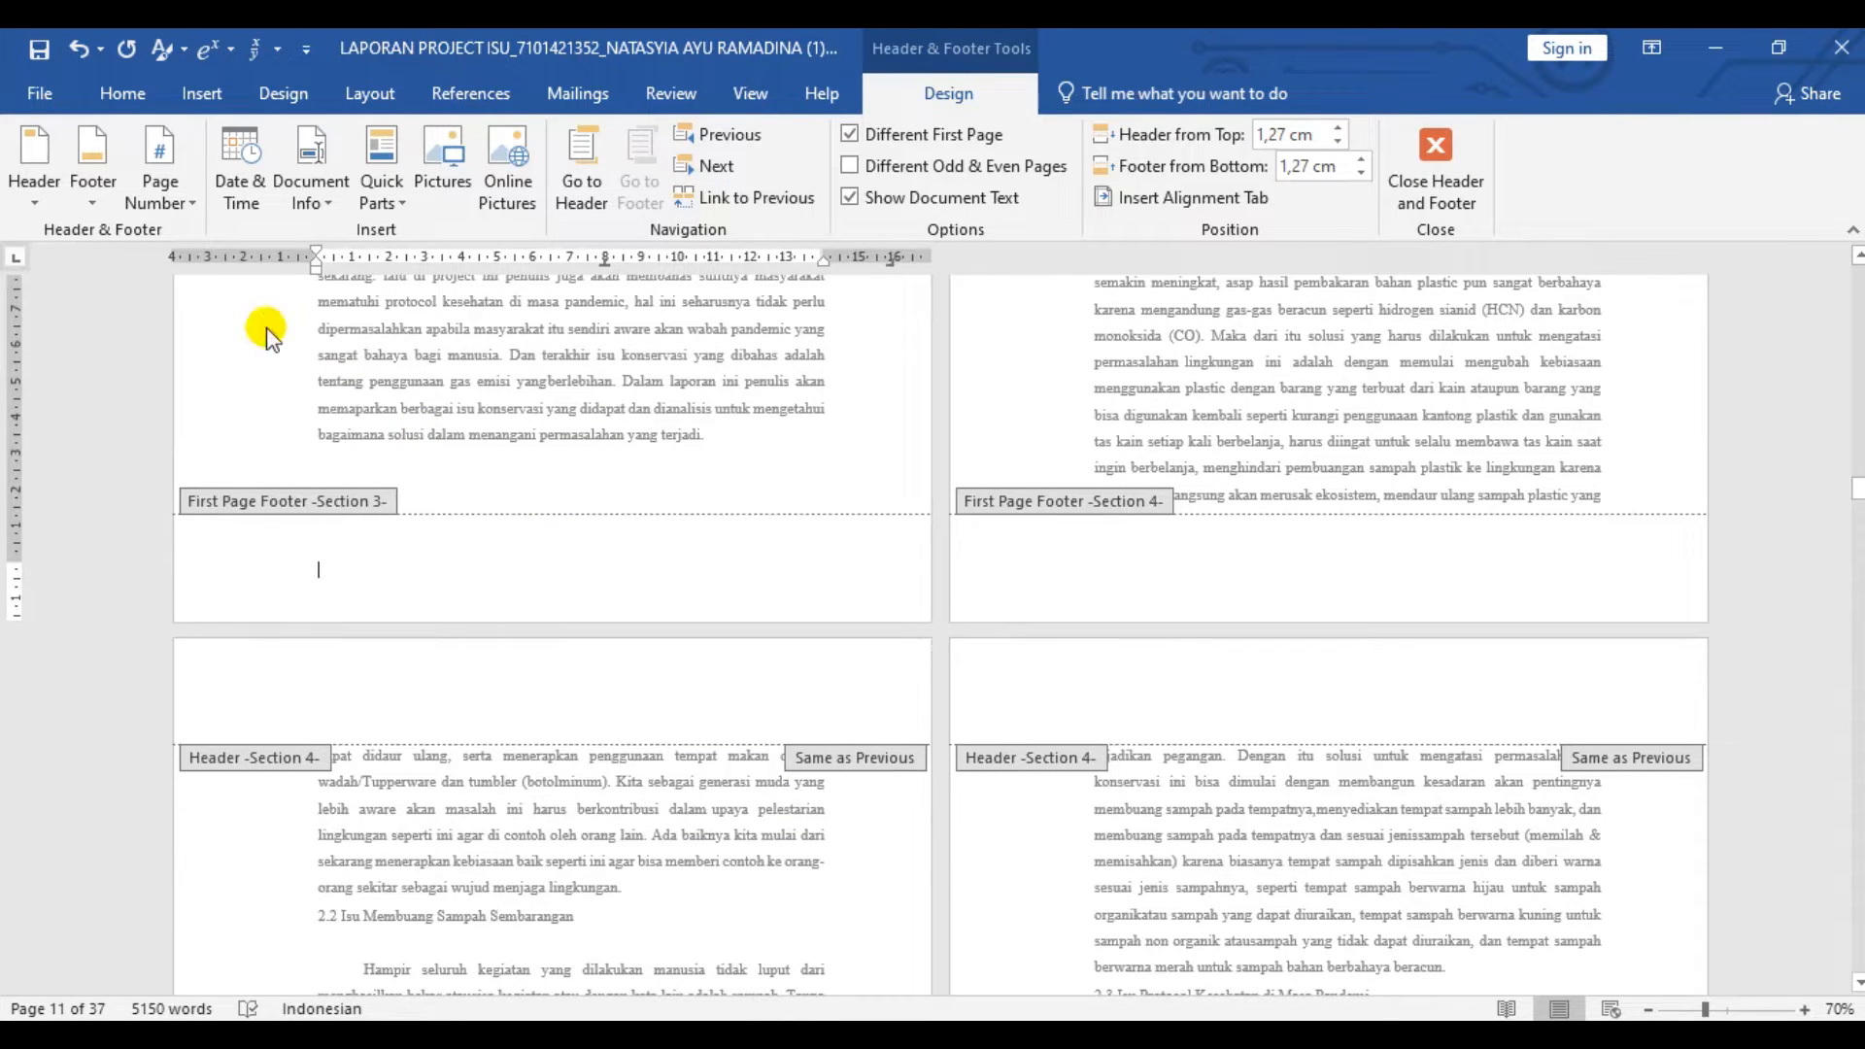
{"action": "left_click", "coordinate": [160, 189]}
{"action": "mouse_move", "coordinate": [254, 279]}
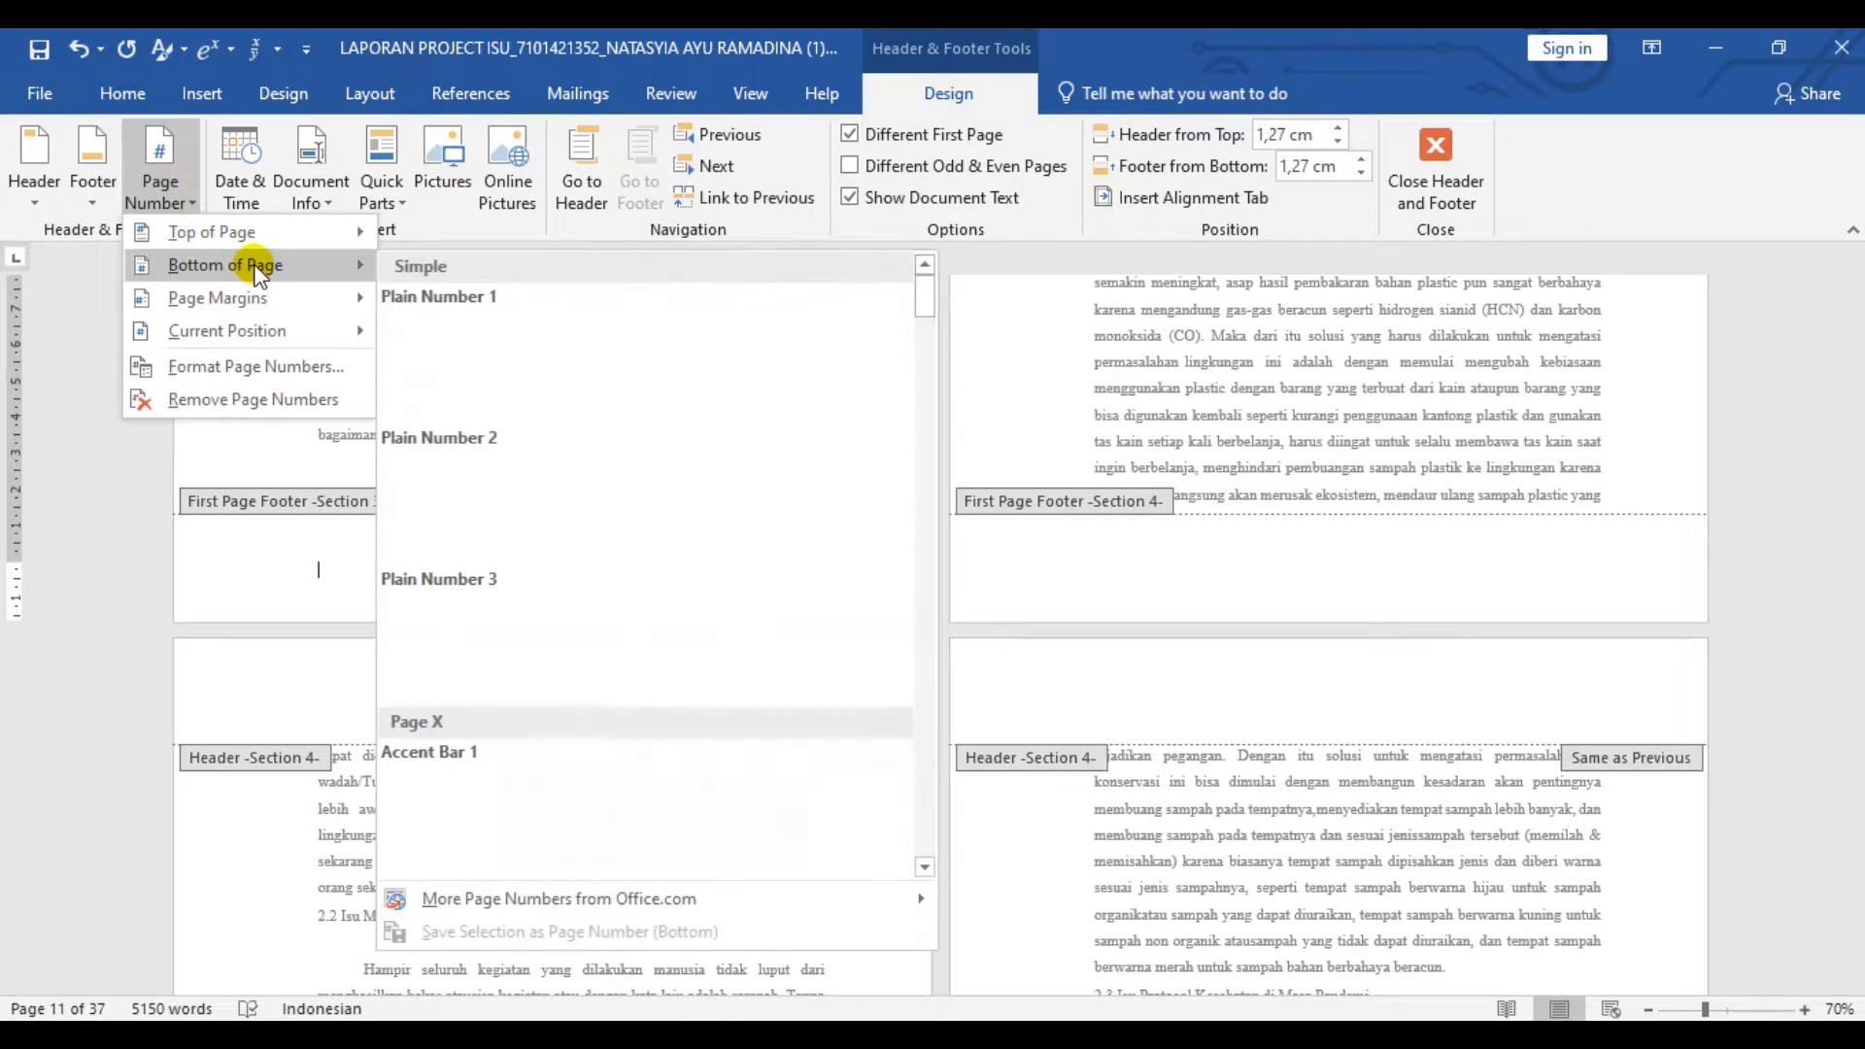
{"action": "left_click", "coordinate": [525, 454]}
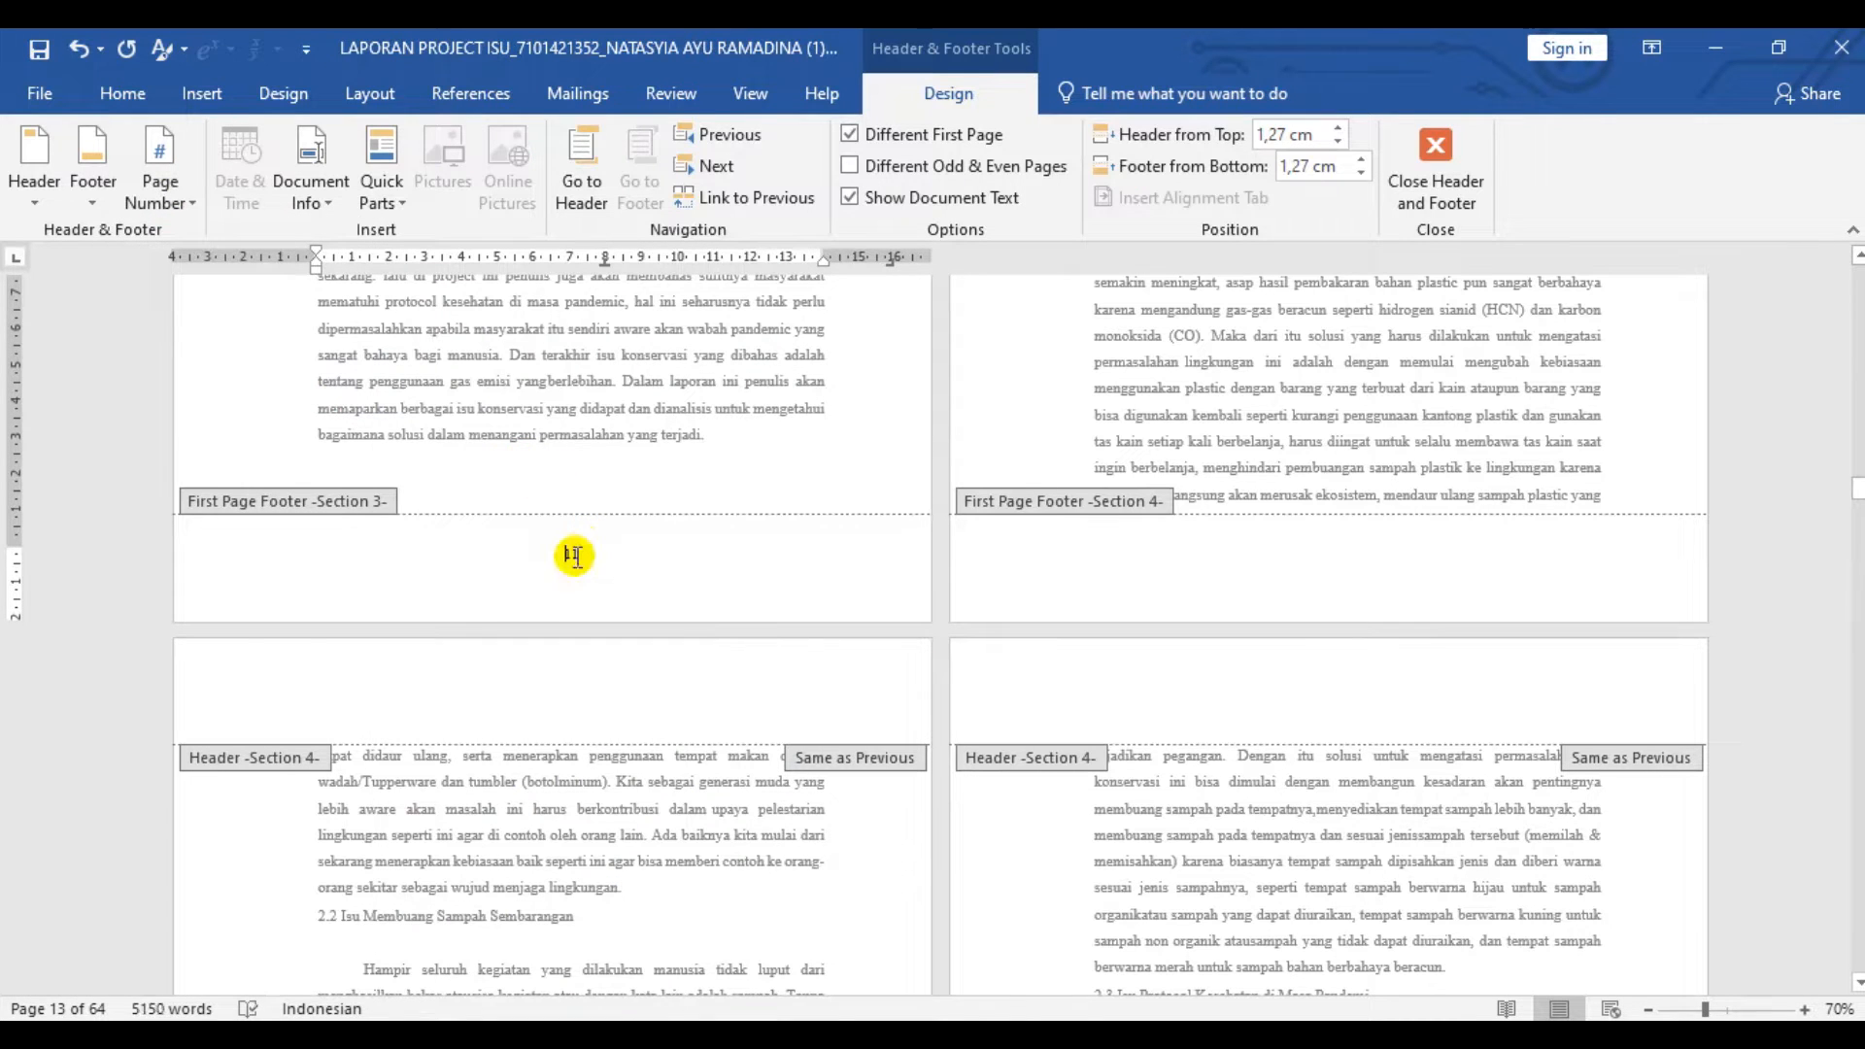
- Restart the Section 3 page numbering at 1 in the 1, 2, 3 number format
{"action": "left_click", "coordinate": [160, 192]}
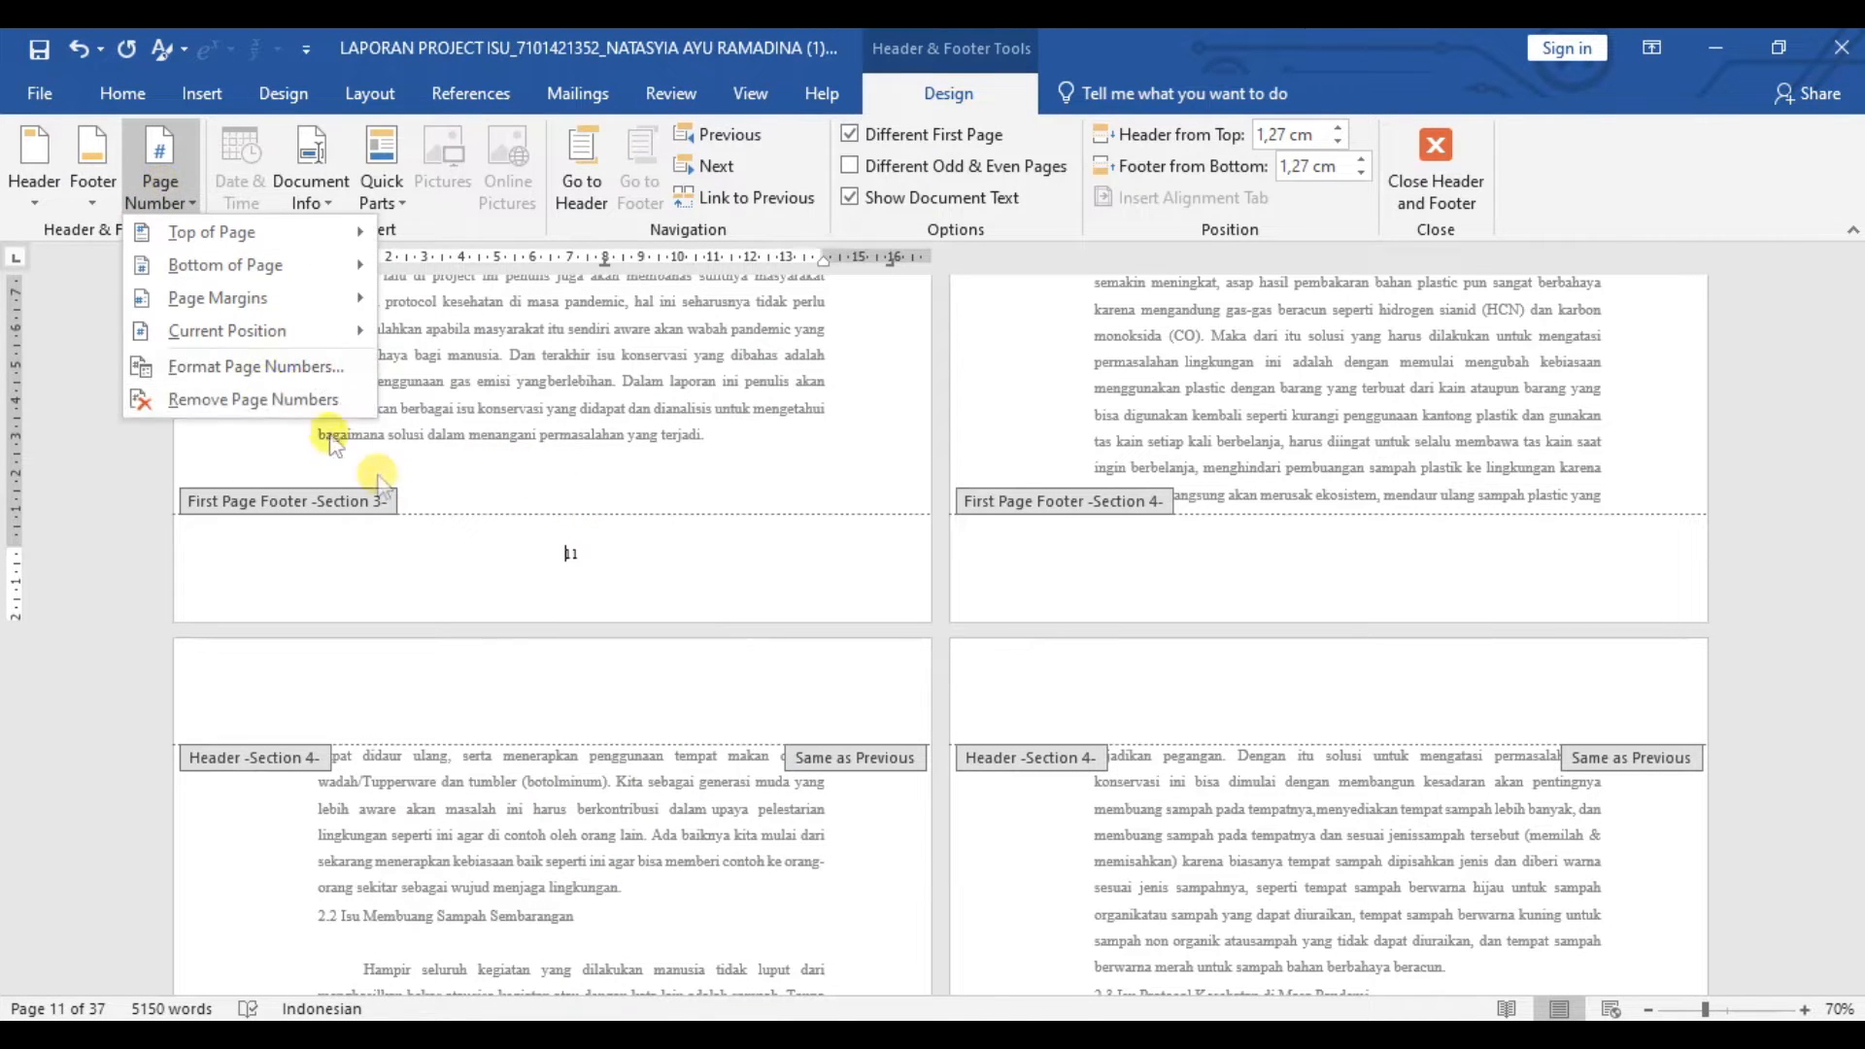
{"action": "left_click", "coordinate": [248, 366]}
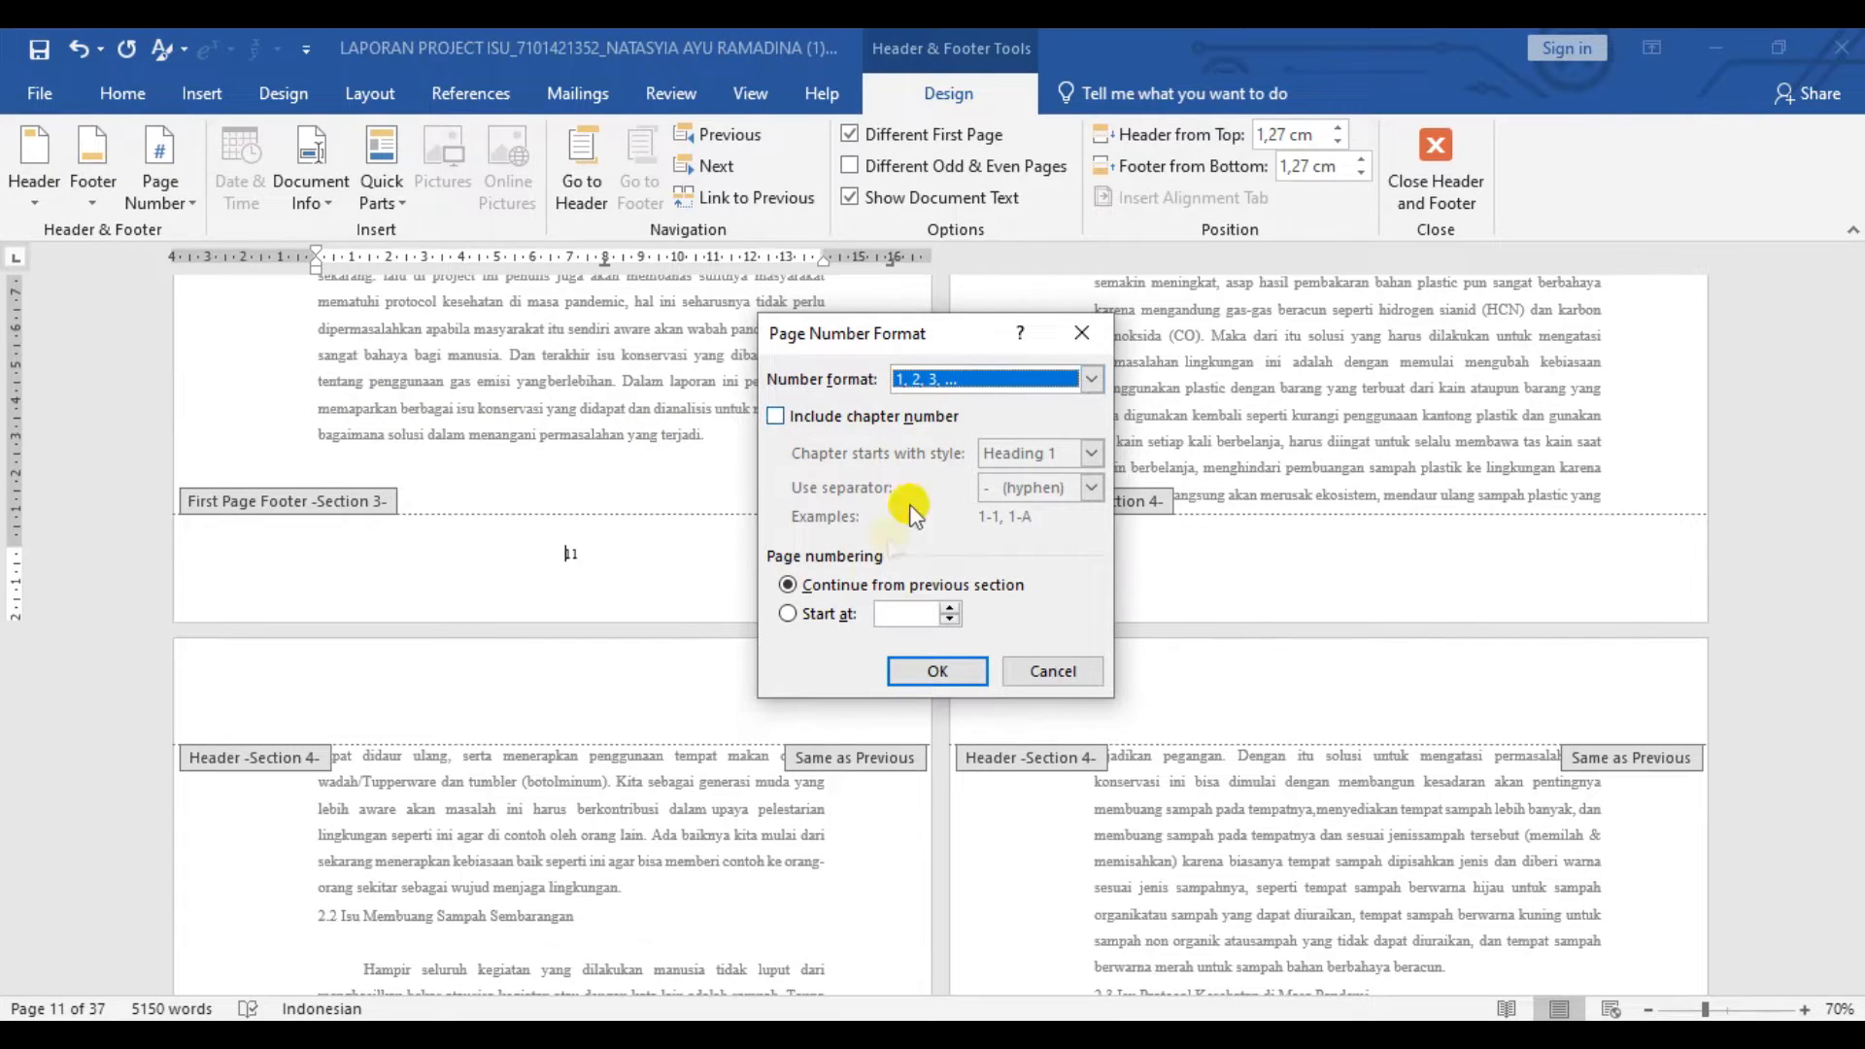
{"action": "left_click", "coordinate": [934, 674]}
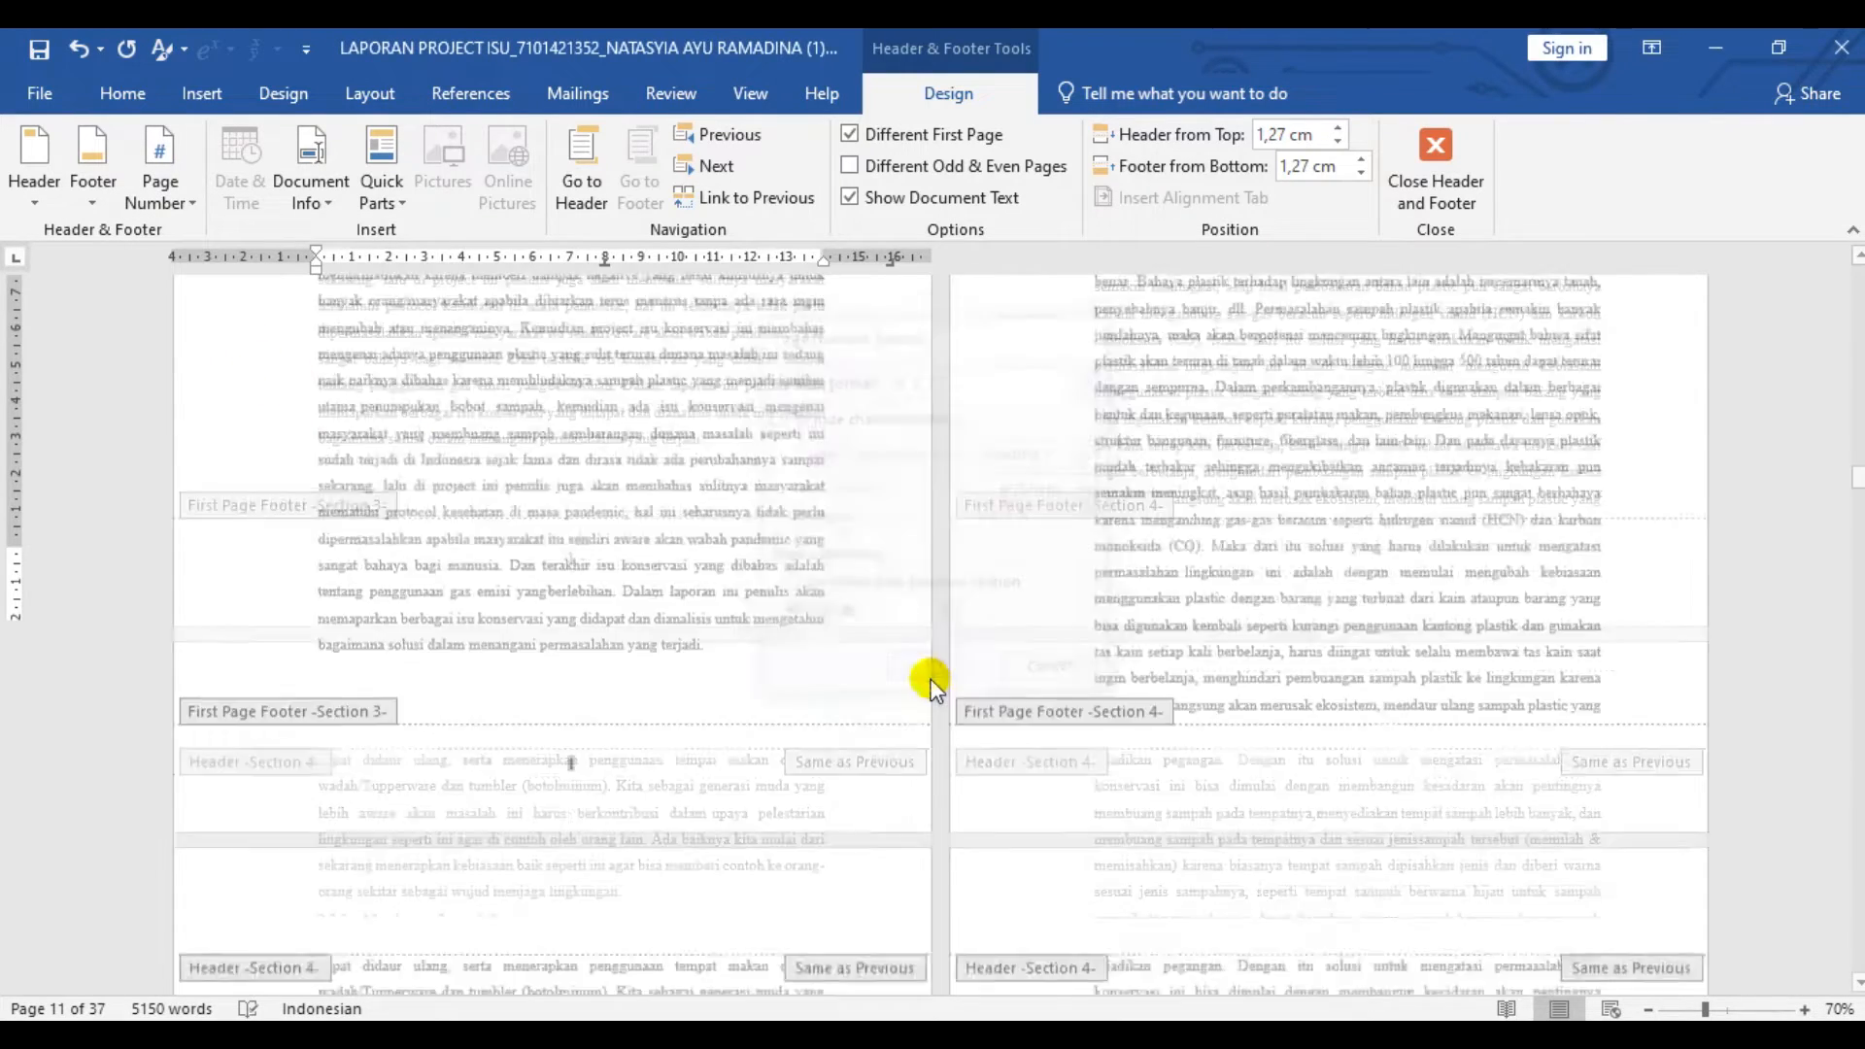
- Insert a Plain Number 2 page number at the bottom of the page in the Section 4 first-page footer
{"action": "scroll", "coordinate": [1495, 578], "scroll_direction": "up", "scroll_amount": 10}
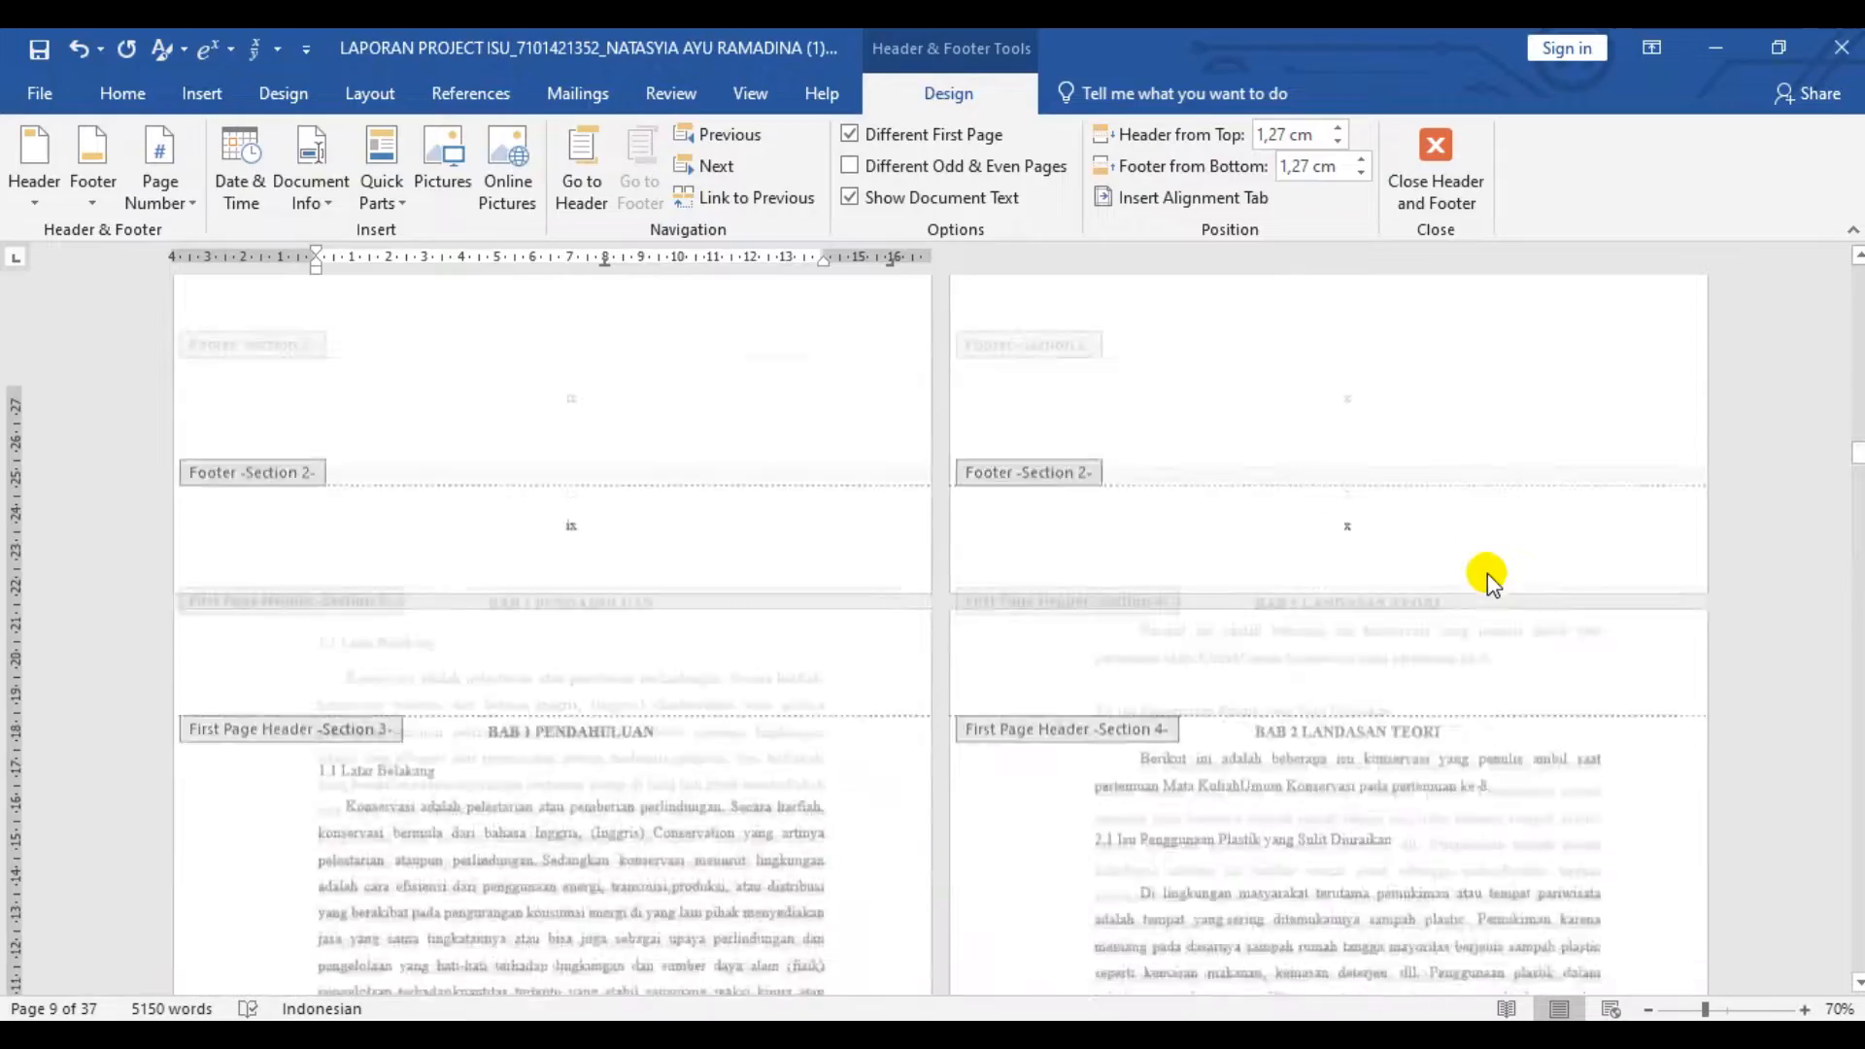
{"action": "scroll", "coordinate": [1350, 442], "scroll_direction": "down", "scroll_amount": 2}
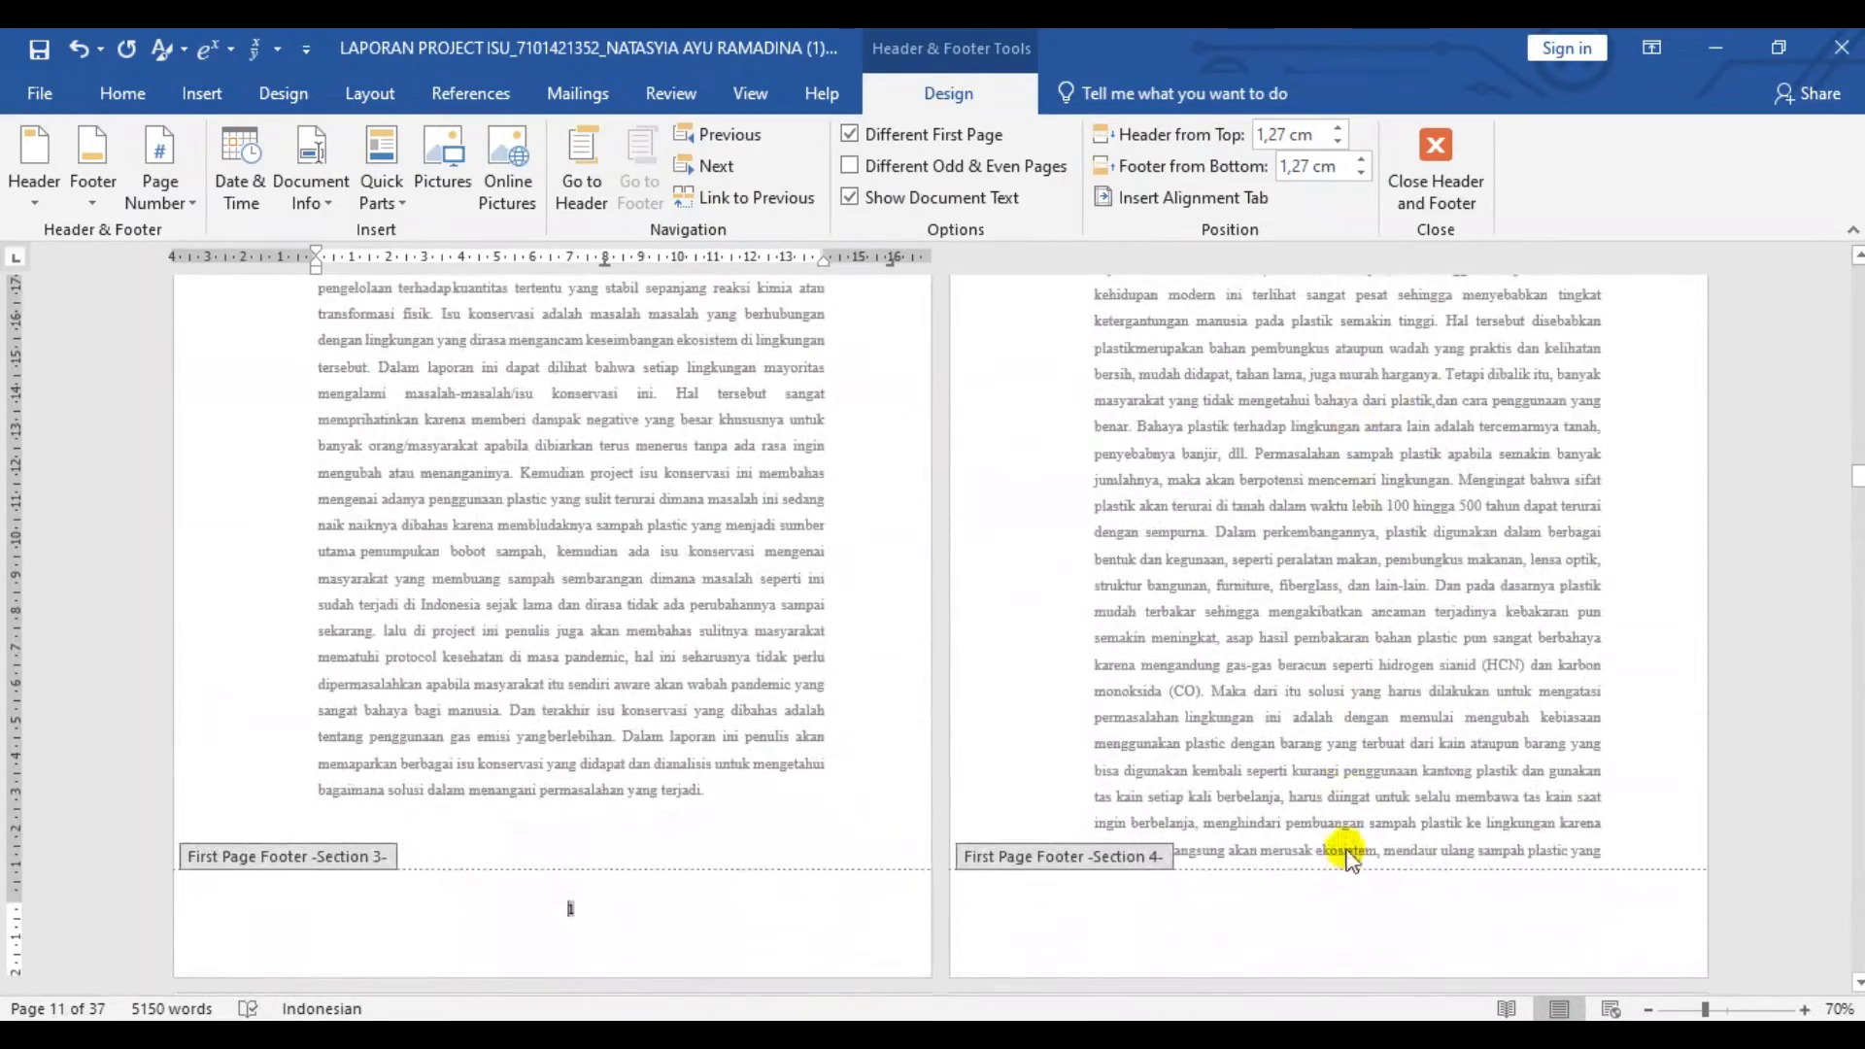
{"action": "double_click", "coordinate": [1346, 905]}
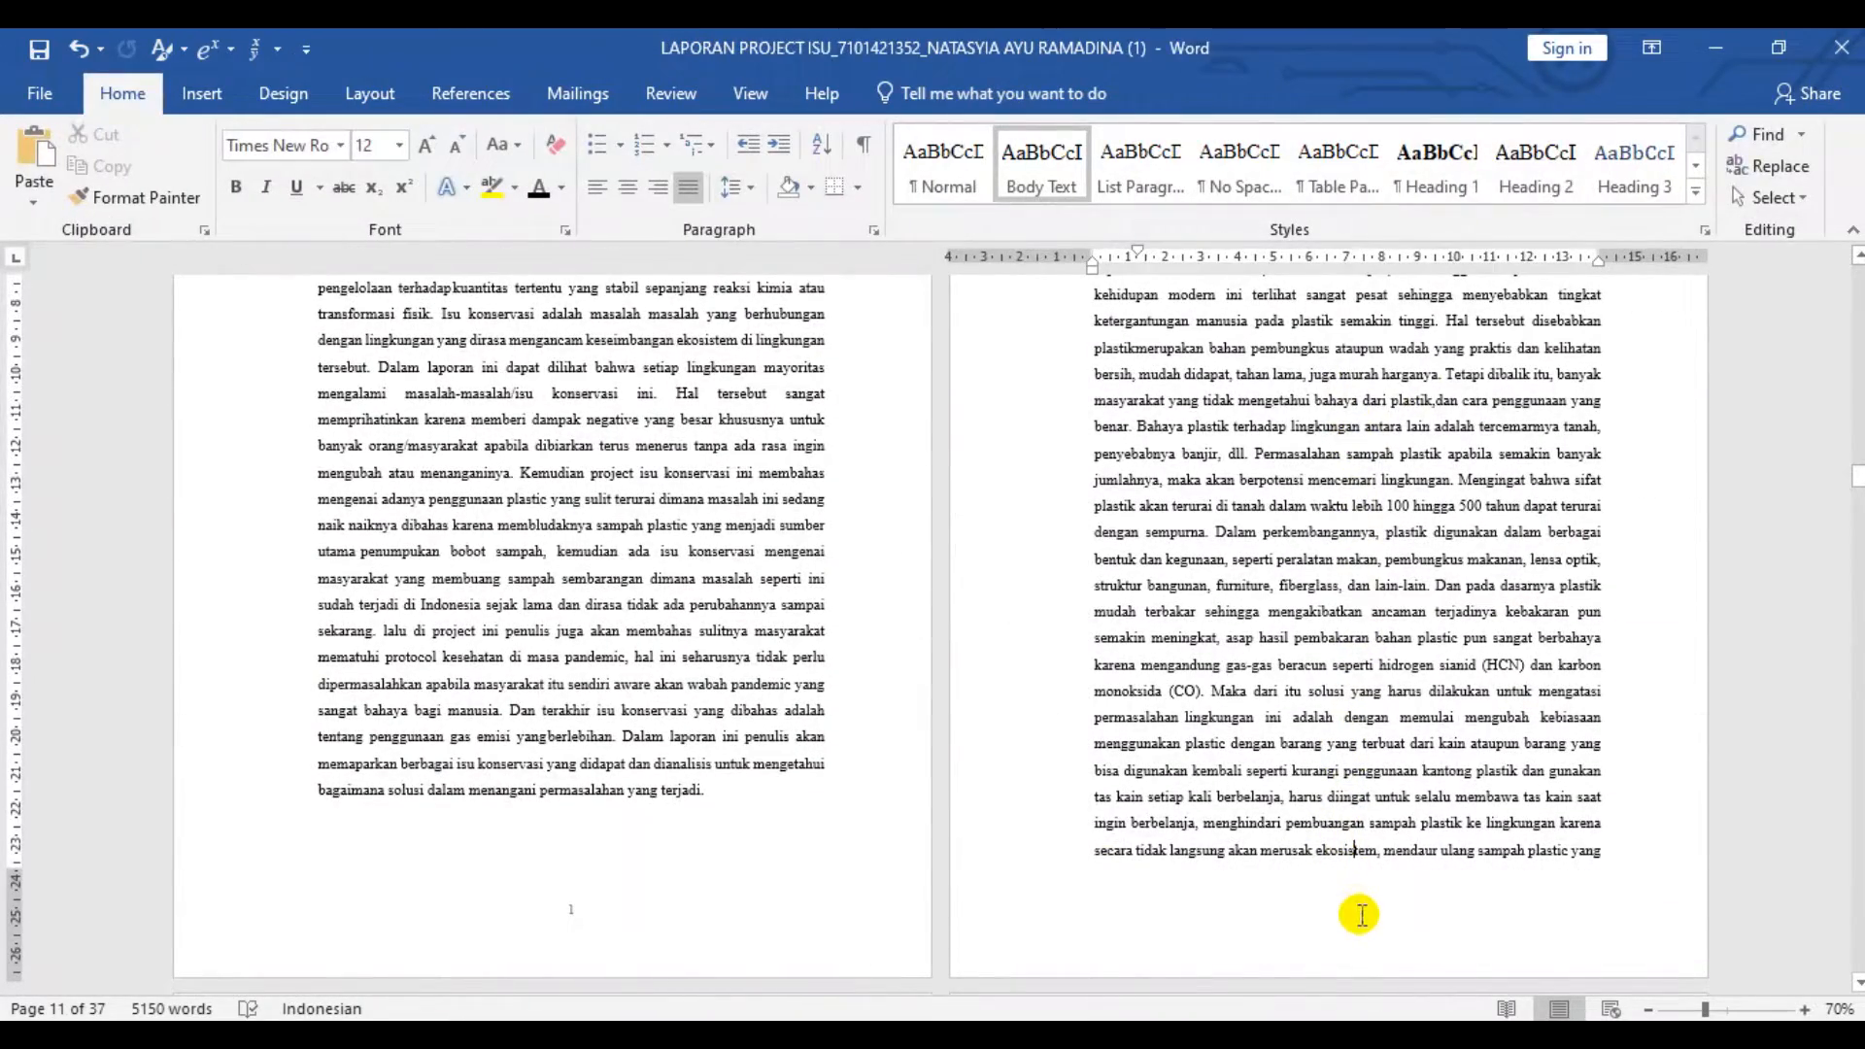
{"action": "double_click", "coordinate": [1361, 914]}
{"action": "left_click", "coordinate": [161, 170]}
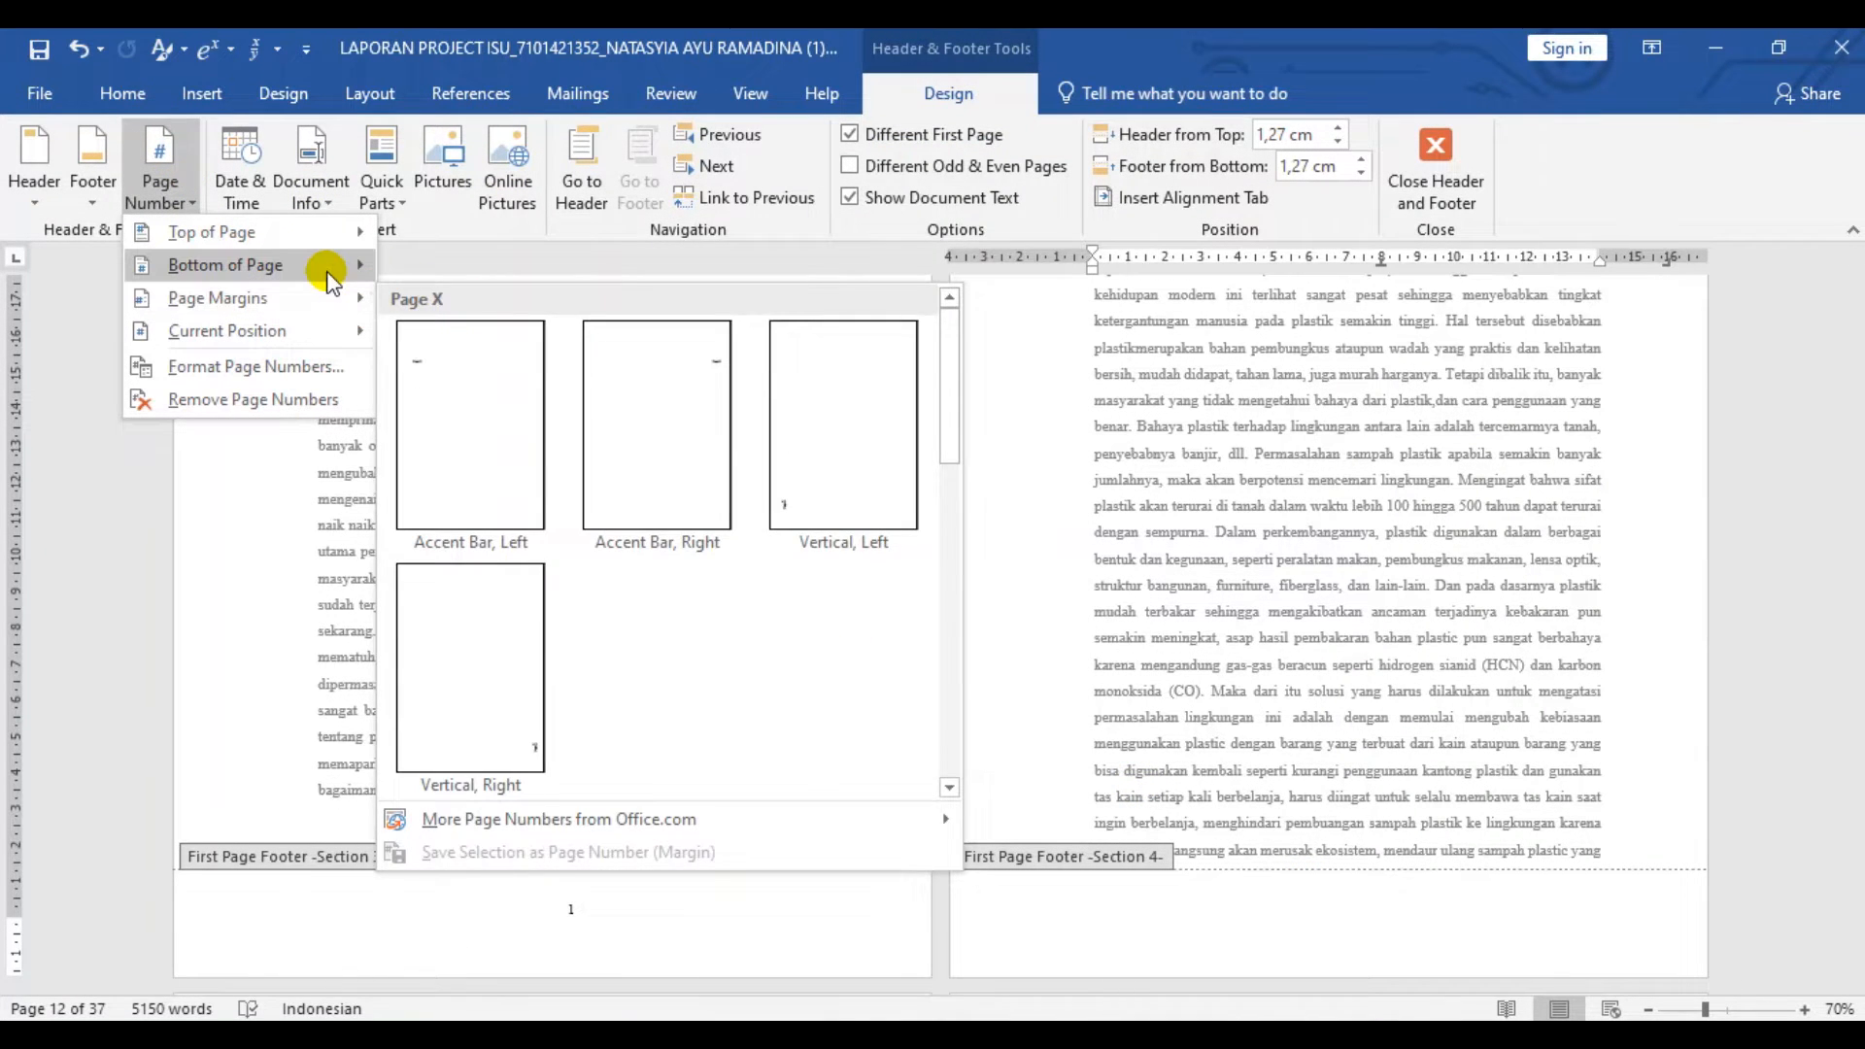
{"action": "mouse_move", "coordinate": [327, 278]}
{"action": "left_click", "coordinate": [580, 516]}
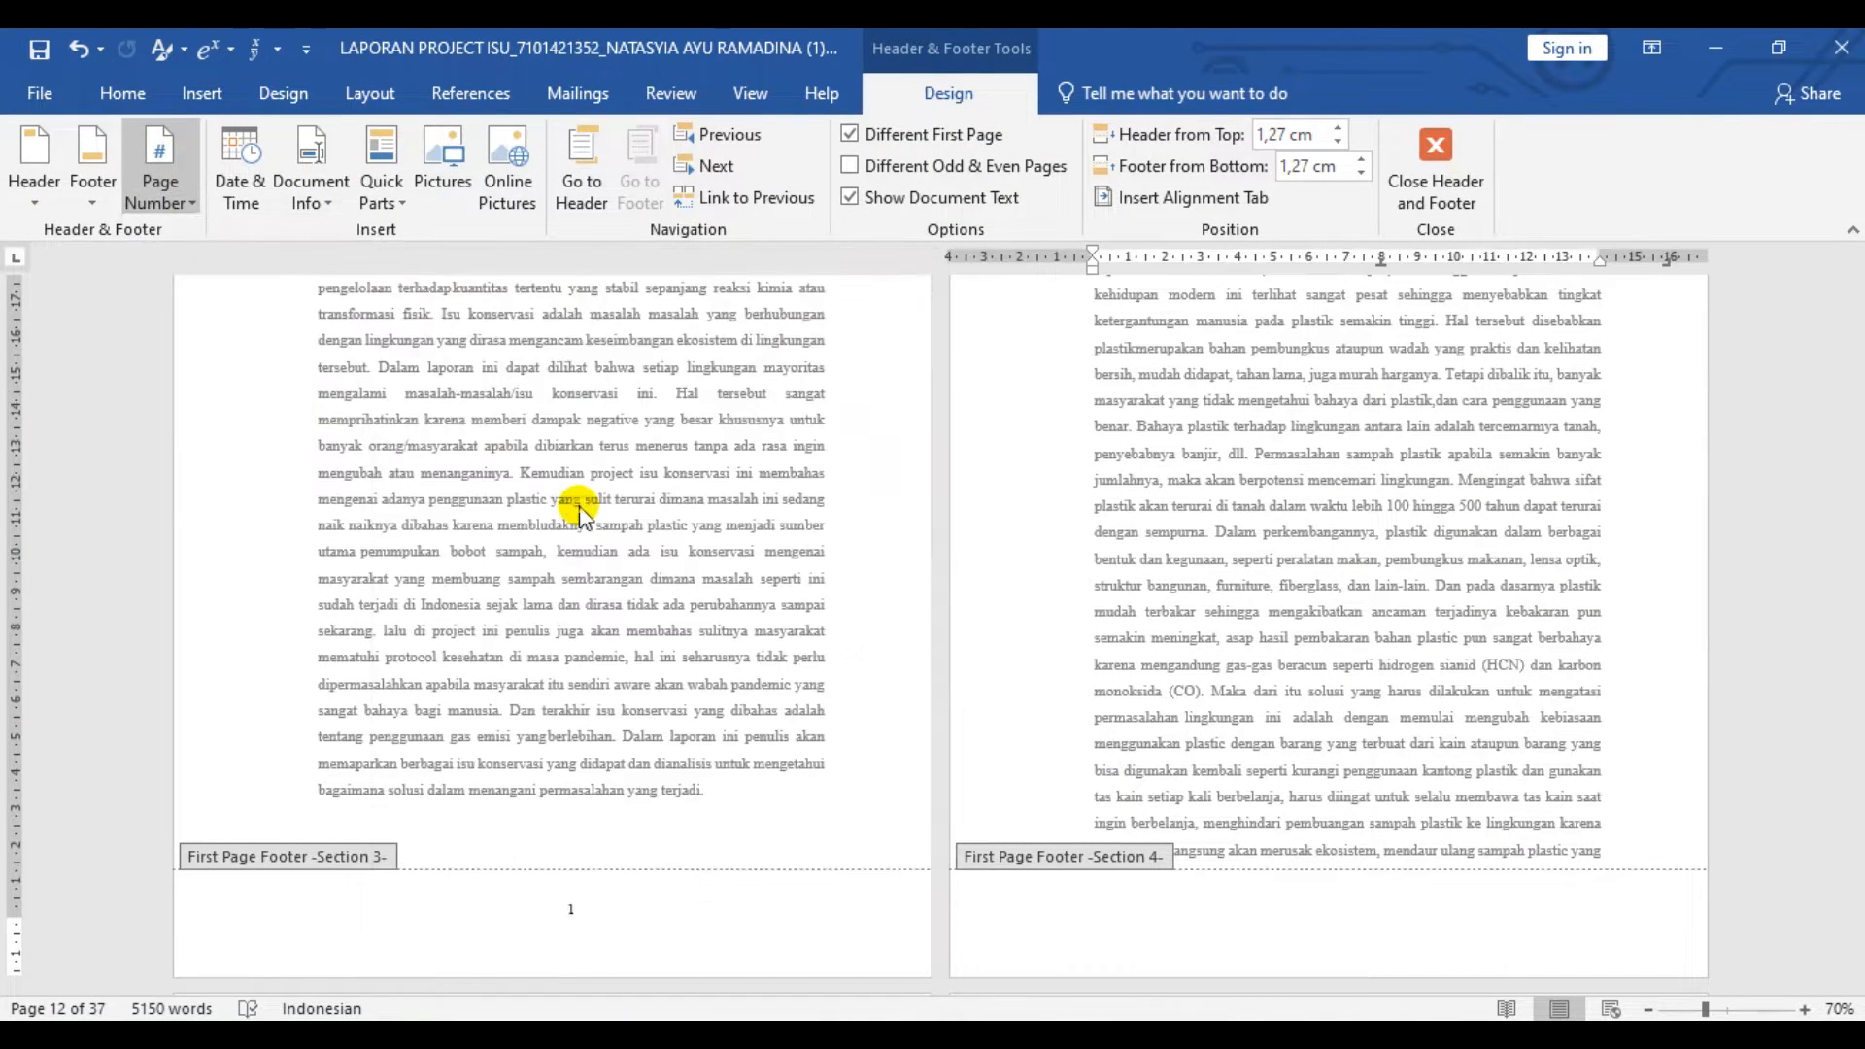
{"action": "scroll", "coordinate": [1314, 515], "scroll_direction": "down", "scroll_amount": 5}
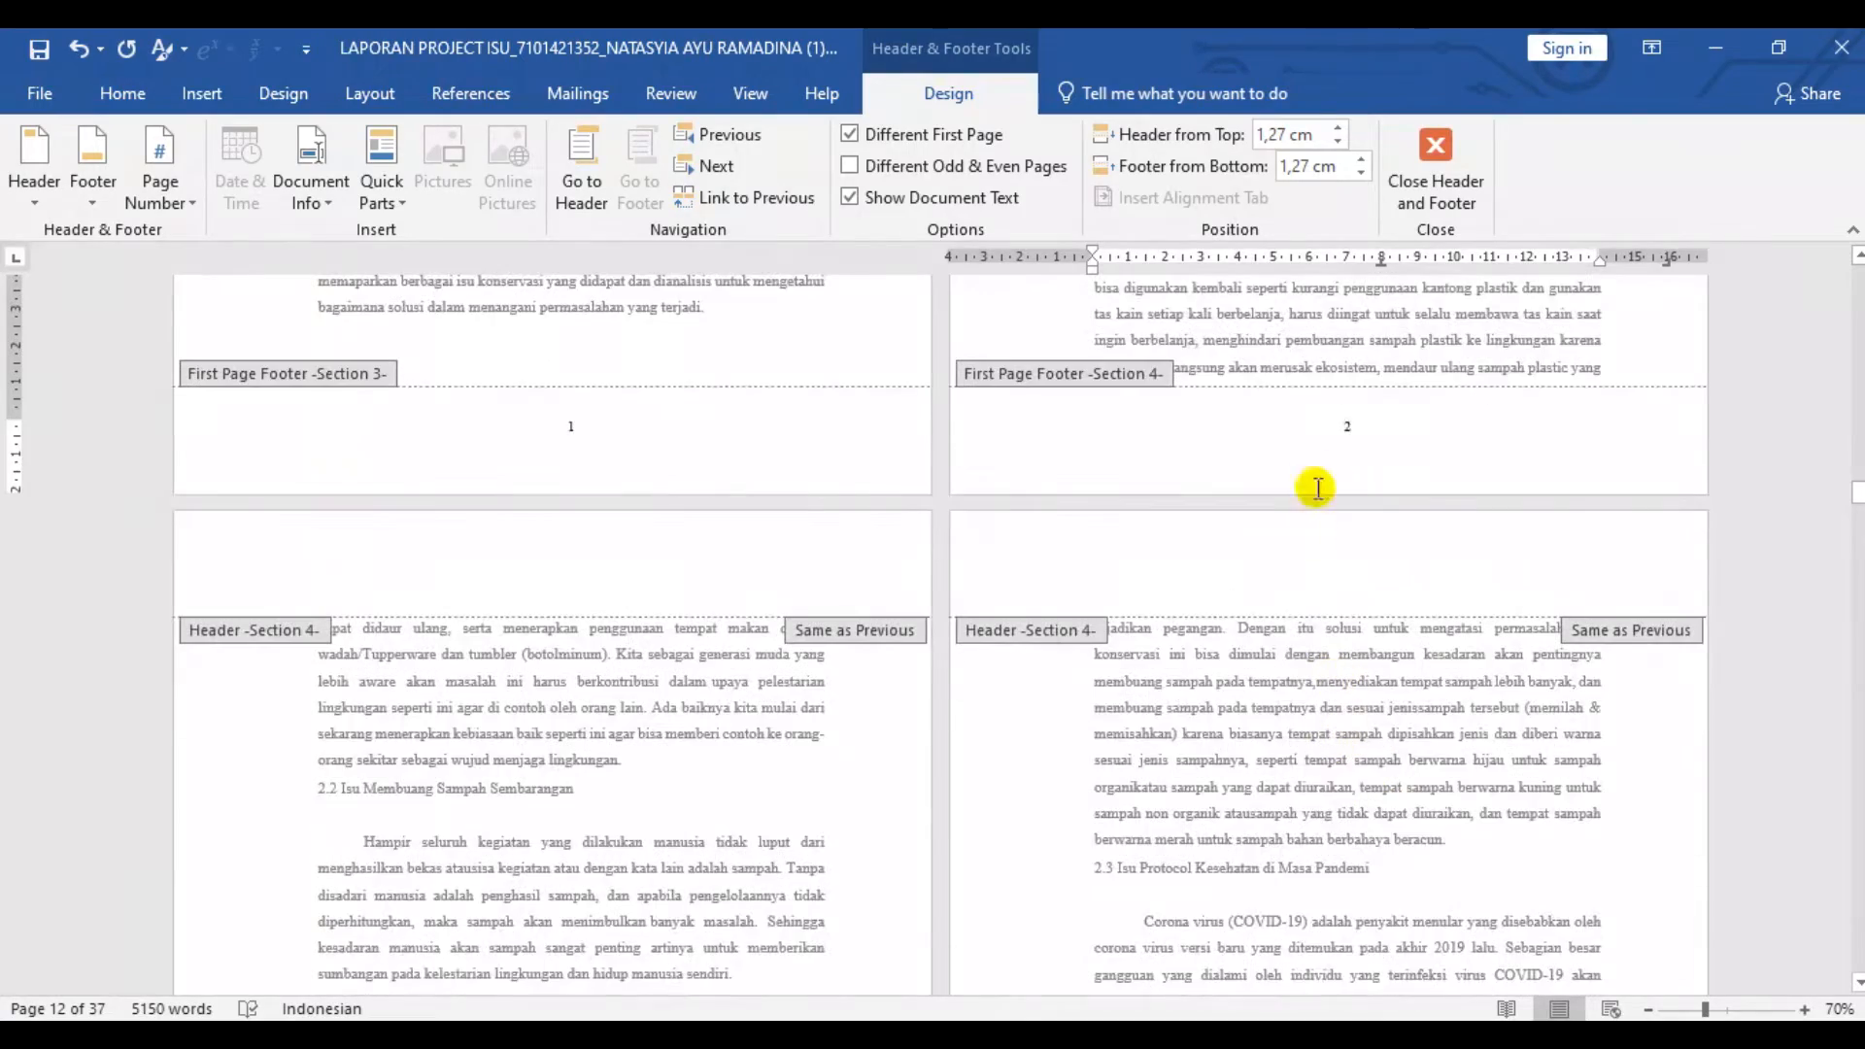
- Unlink the Section 4 header from the previous section and insert a Plain Number 3 page number at the top of the page
{"action": "scroll", "coordinate": [813, 596], "scroll_direction": "down", "scroll_amount": 10}
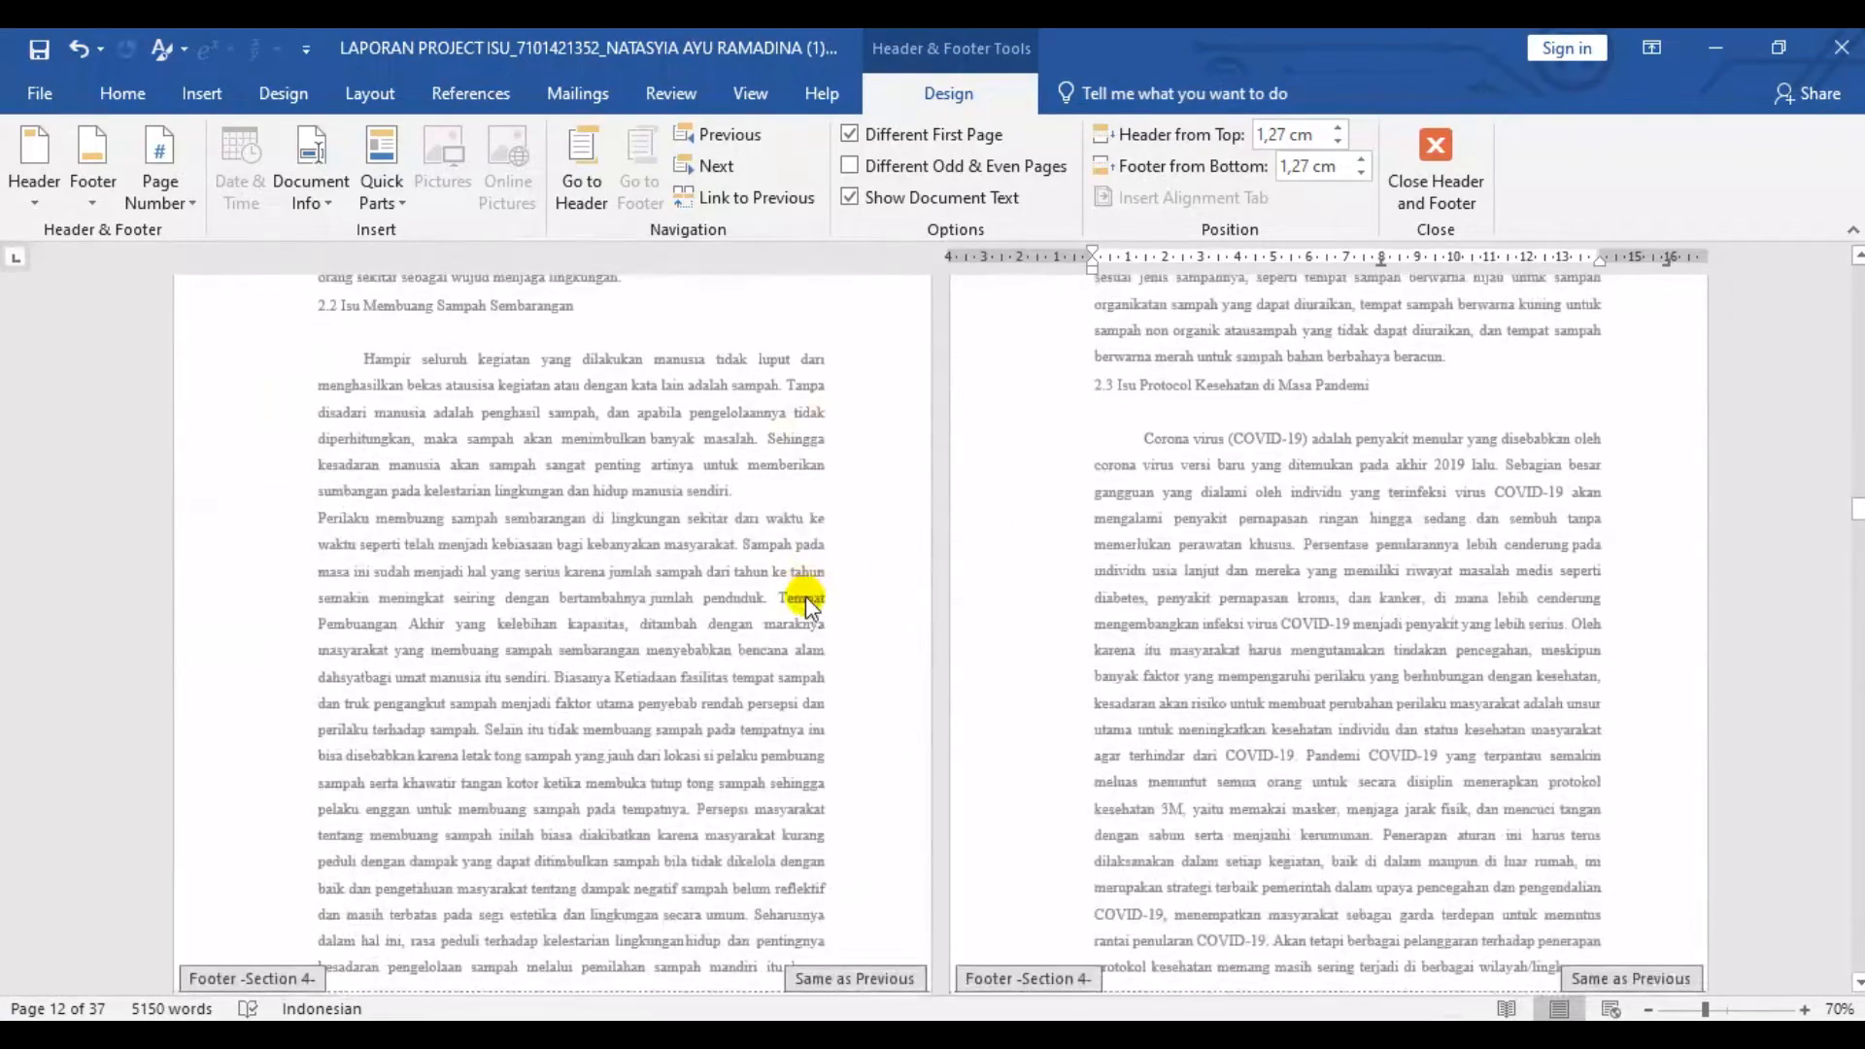
{"action": "scroll", "coordinate": [806, 596], "scroll_direction": "up", "scroll_amount": 10}
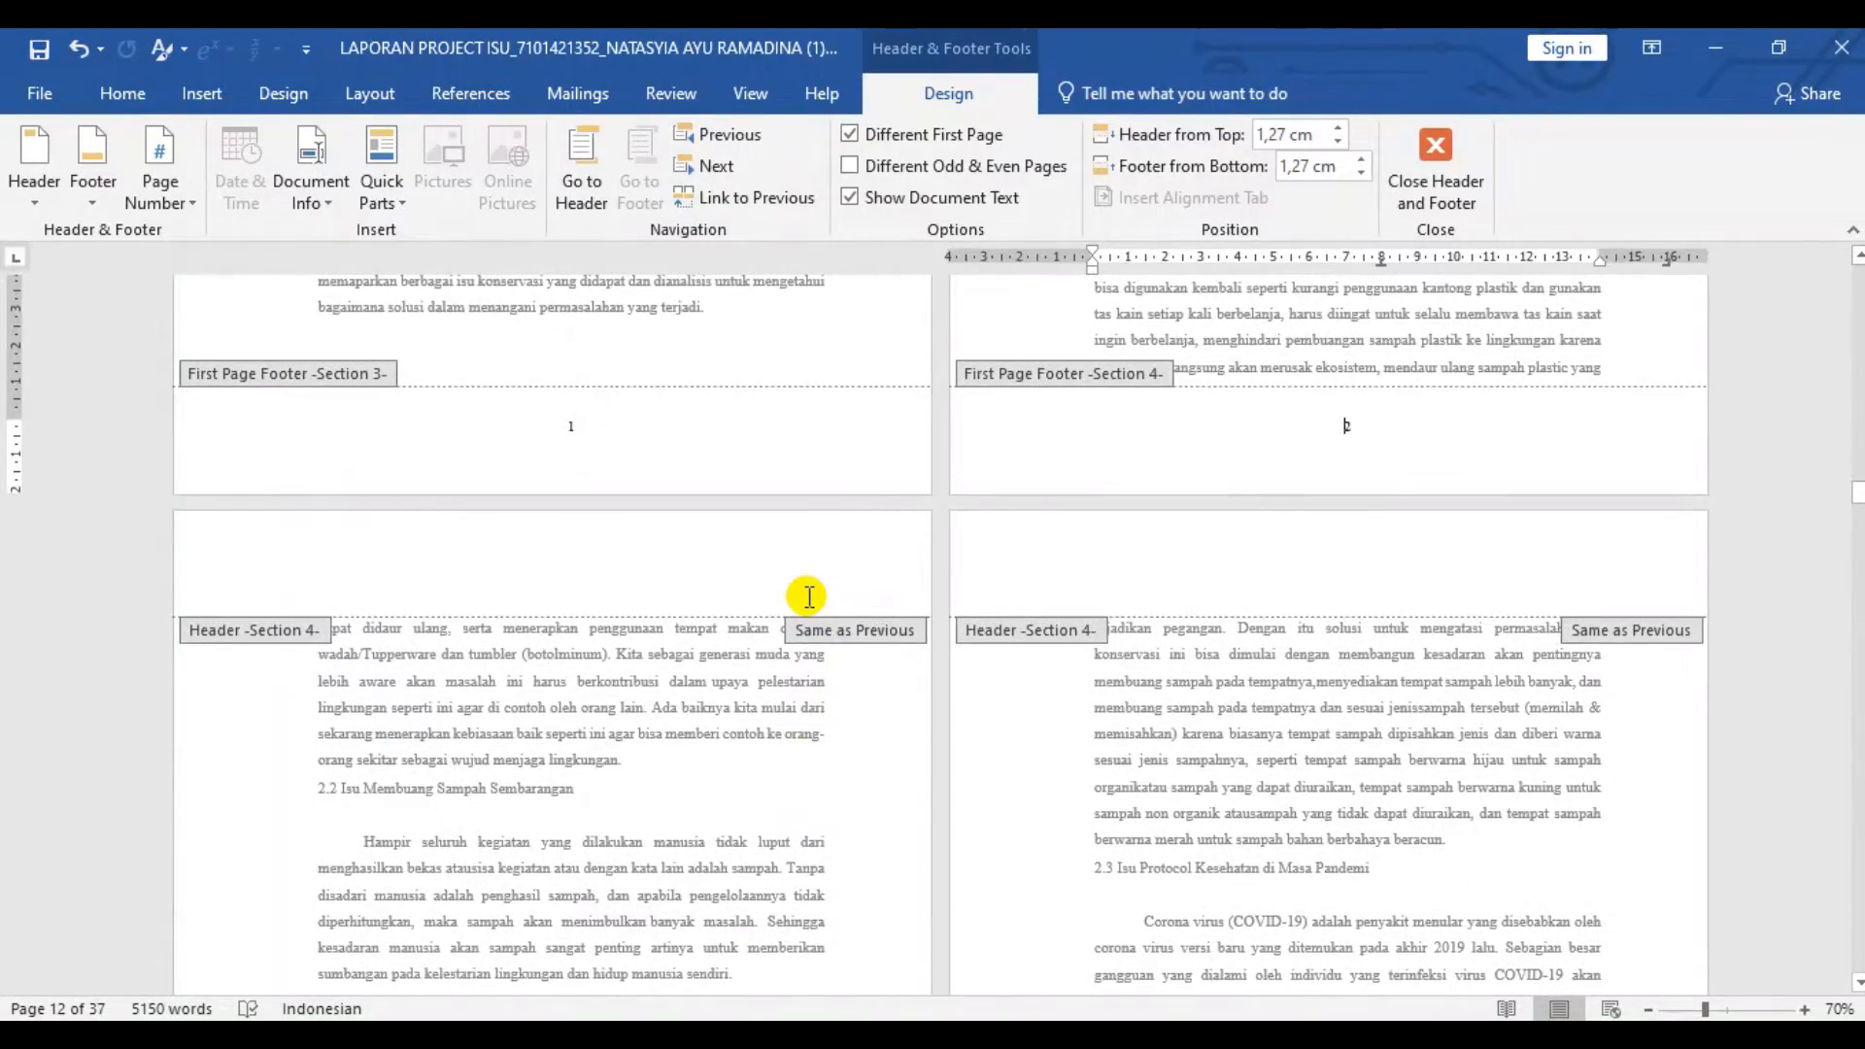
{"action": "scroll", "coordinate": [809, 596], "scroll_direction": "up", "scroll_amount": 10}
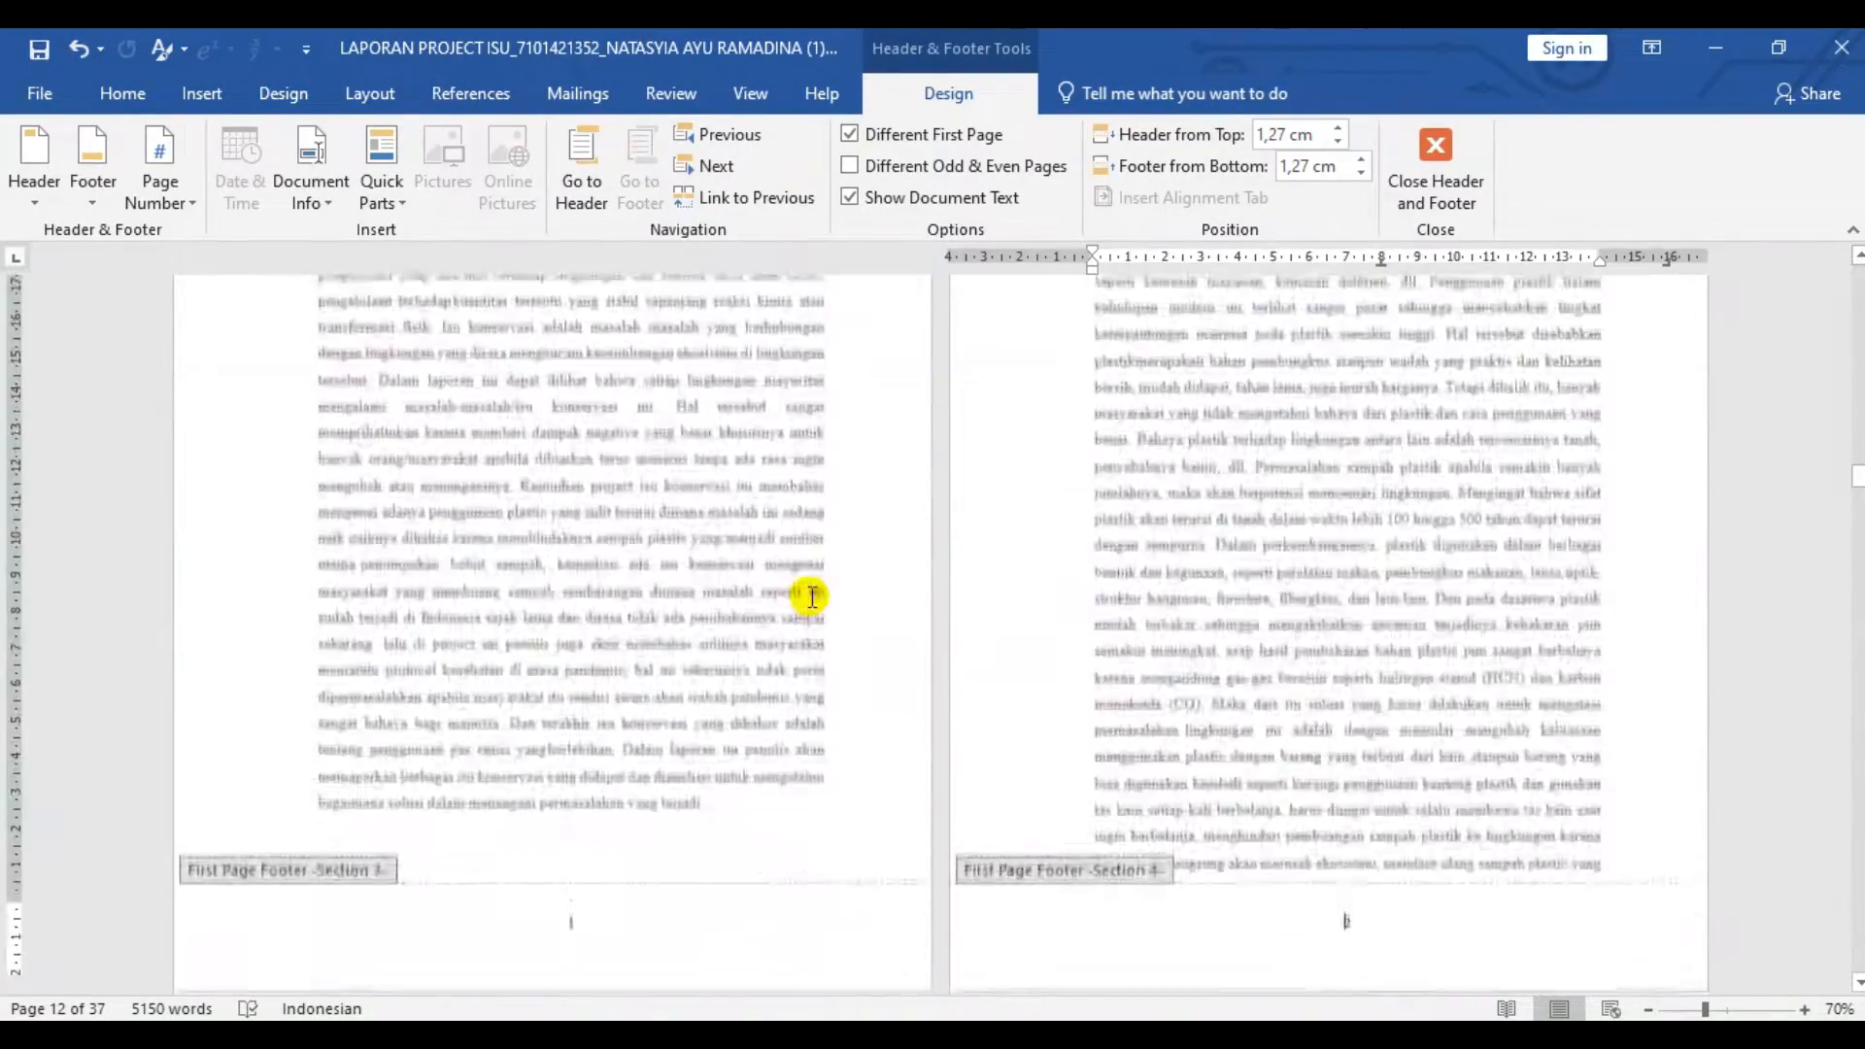
{"action": "scroll", "coordinate": [811, 600], "scroll_direction": "down", "scroll_amount": 5}
{"action": "scroll", "coordinate": [782, 566], "scroll_direction": "up", "scroll_amount": 5}
{"action": "scroll", "coordinate": [774, 571], "scroll_direction": "down", "scroll_amount": 5}
{"action": "left_click", "coordinate": [715, 556]}
{"action": "left_click", "coordinate": [160, 185]}
{"action": "mouse_move", "coordinate": [270, 231]}
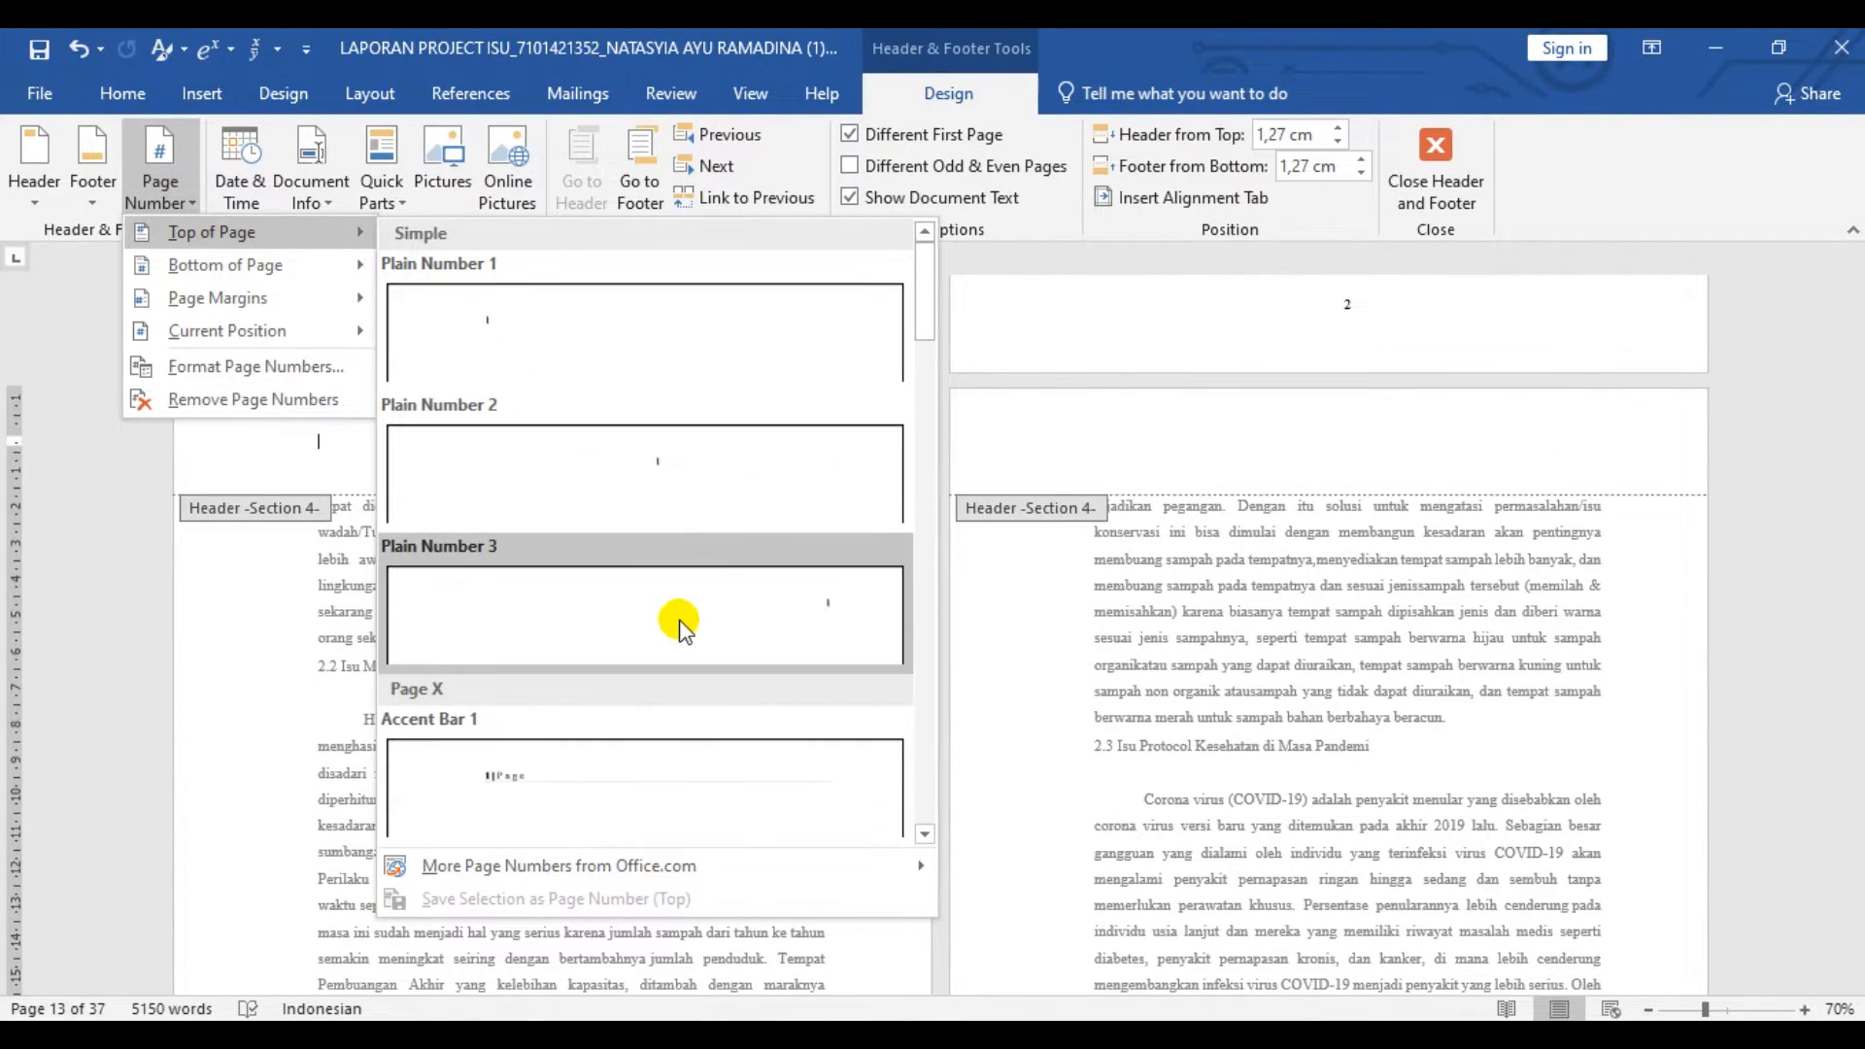
{"action": "left_click", "coordinate": [679, 621]}
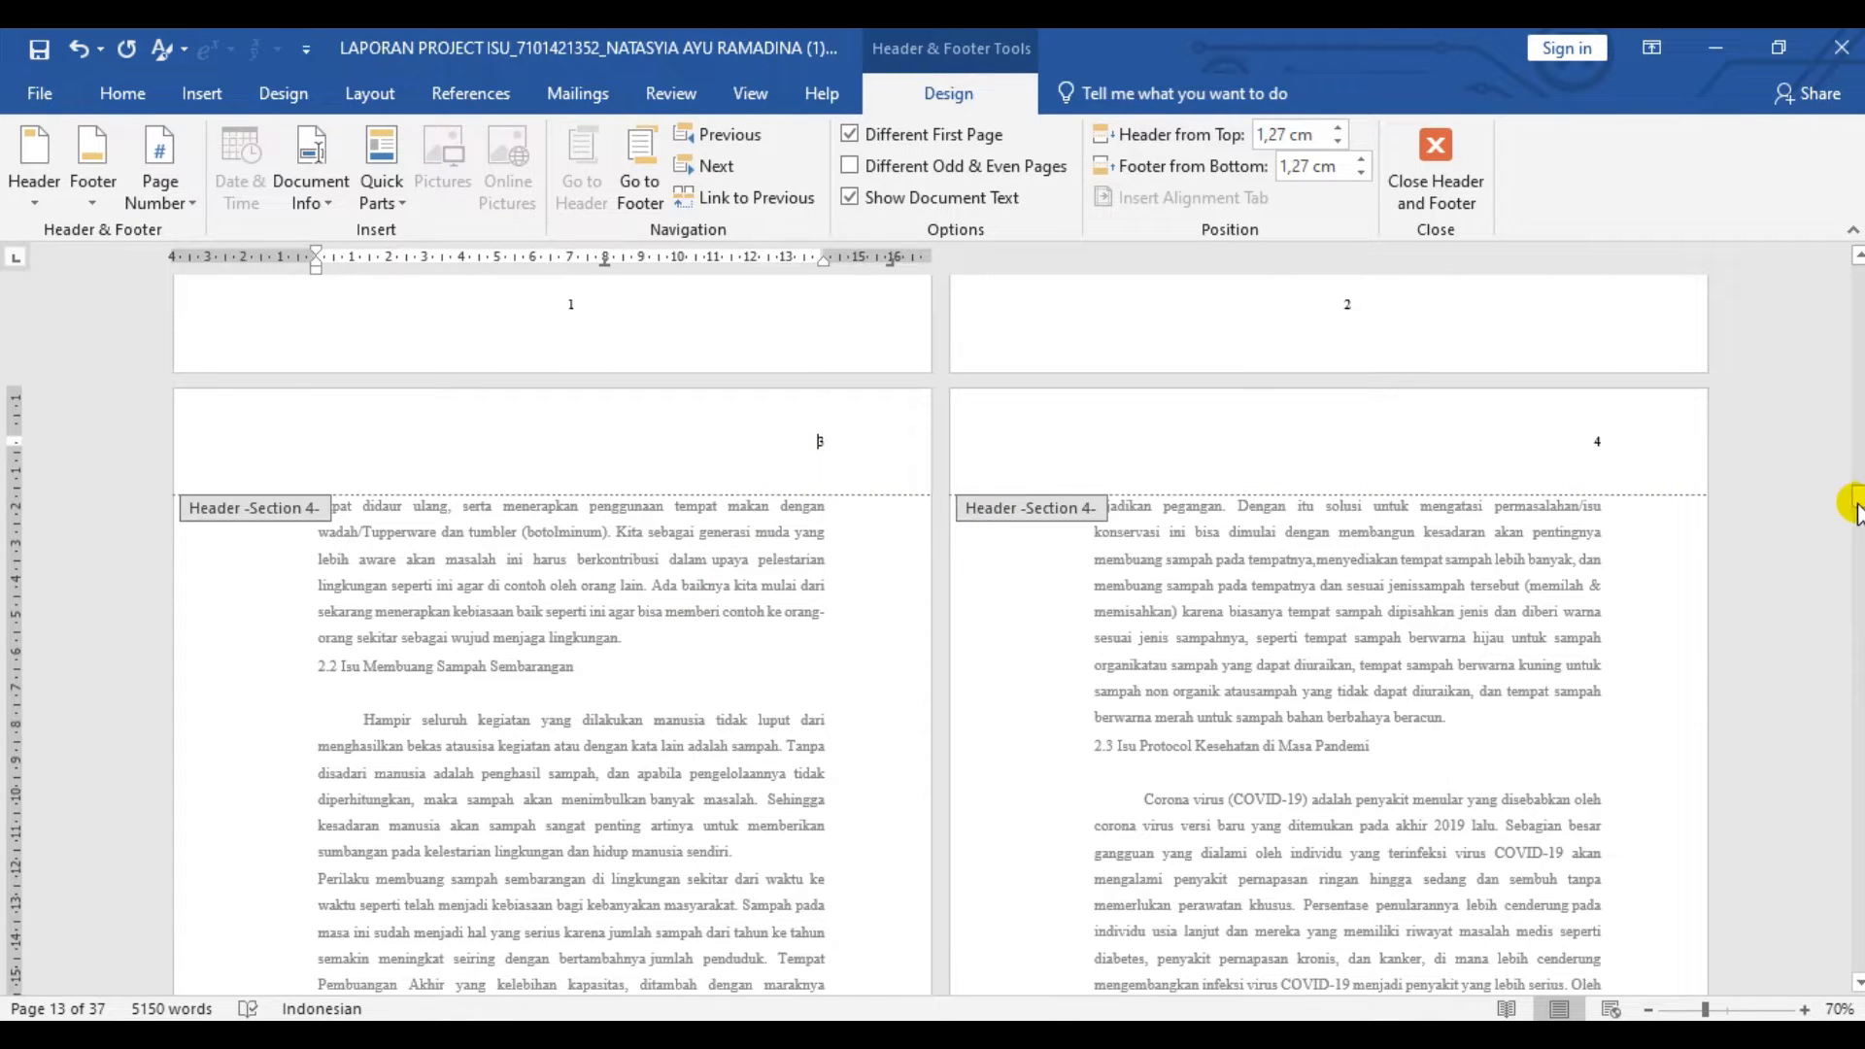
- Turn on Different First Page for Section 6, starting at BAB 4 LAPORAN AKTUALISASI-HABITUALISASI
{"action": "left_click_drag", "start_coordinate": [1855, 498], "coordinate": [1857, 604]}
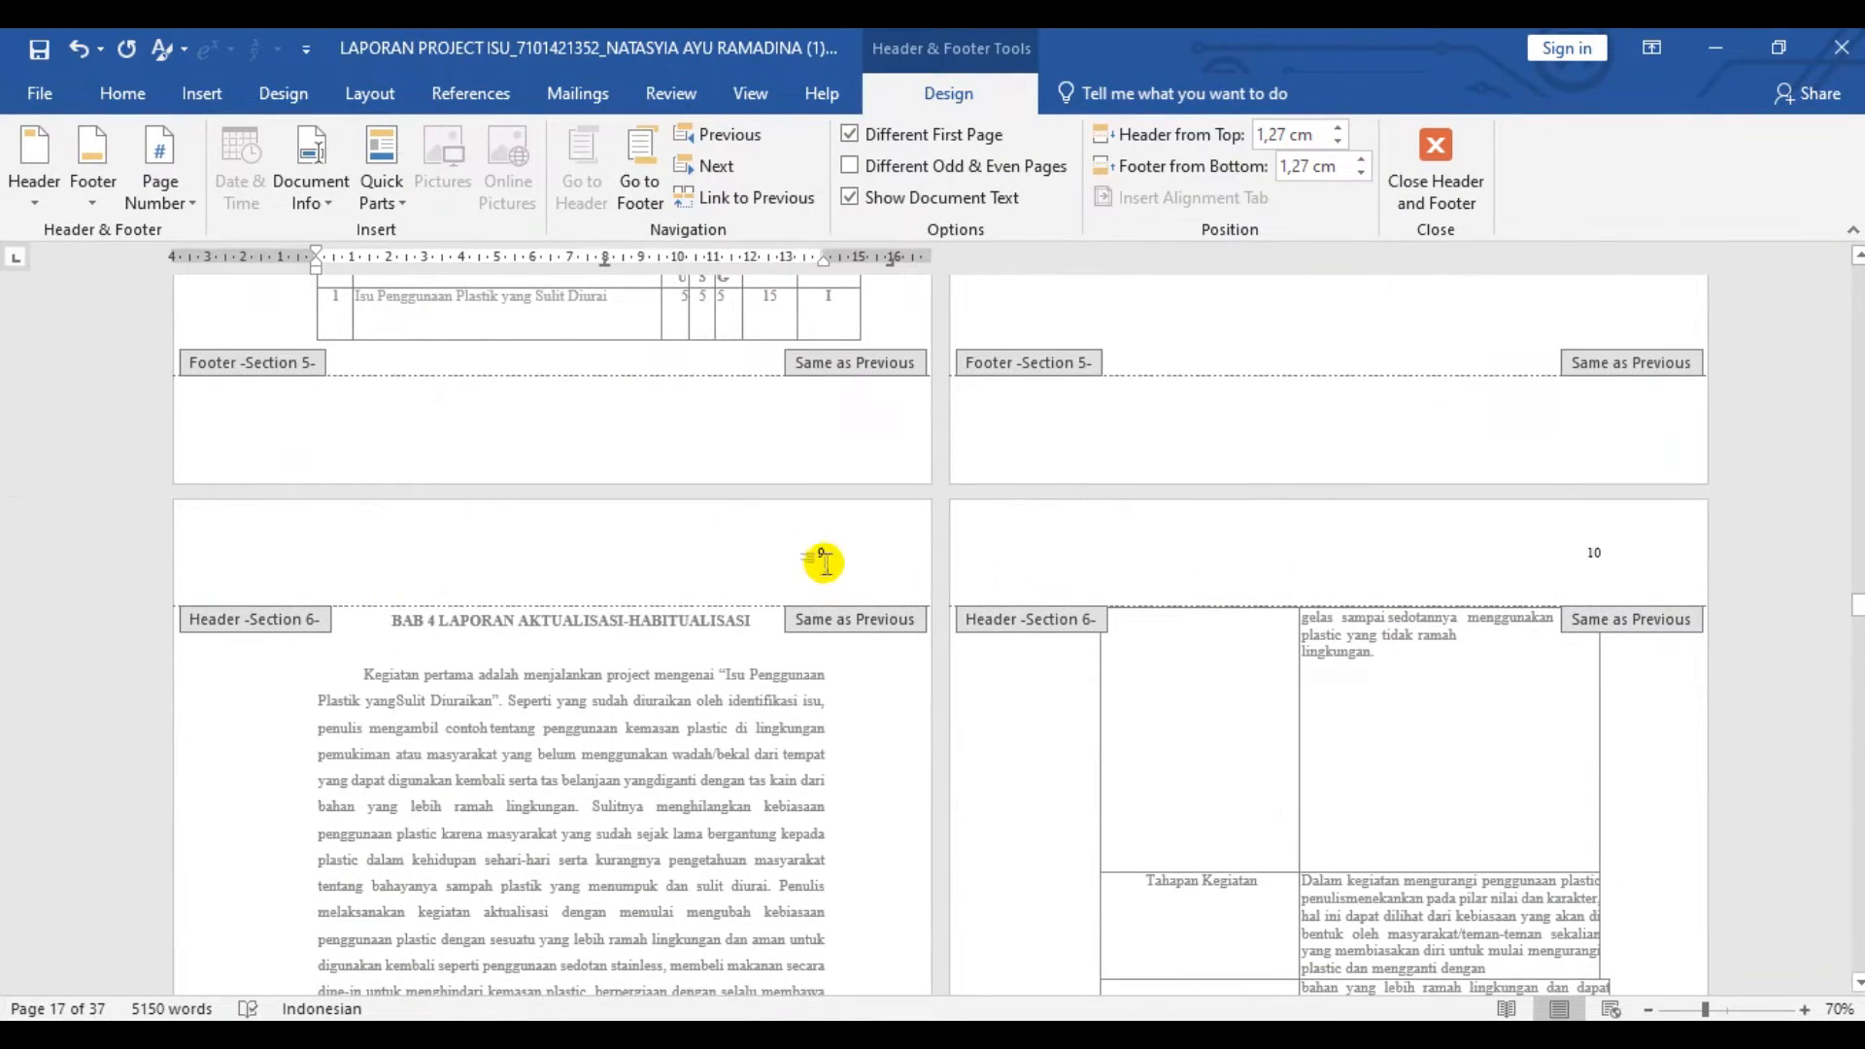
{"action": "left_click", "coordinate": [841, 553]}
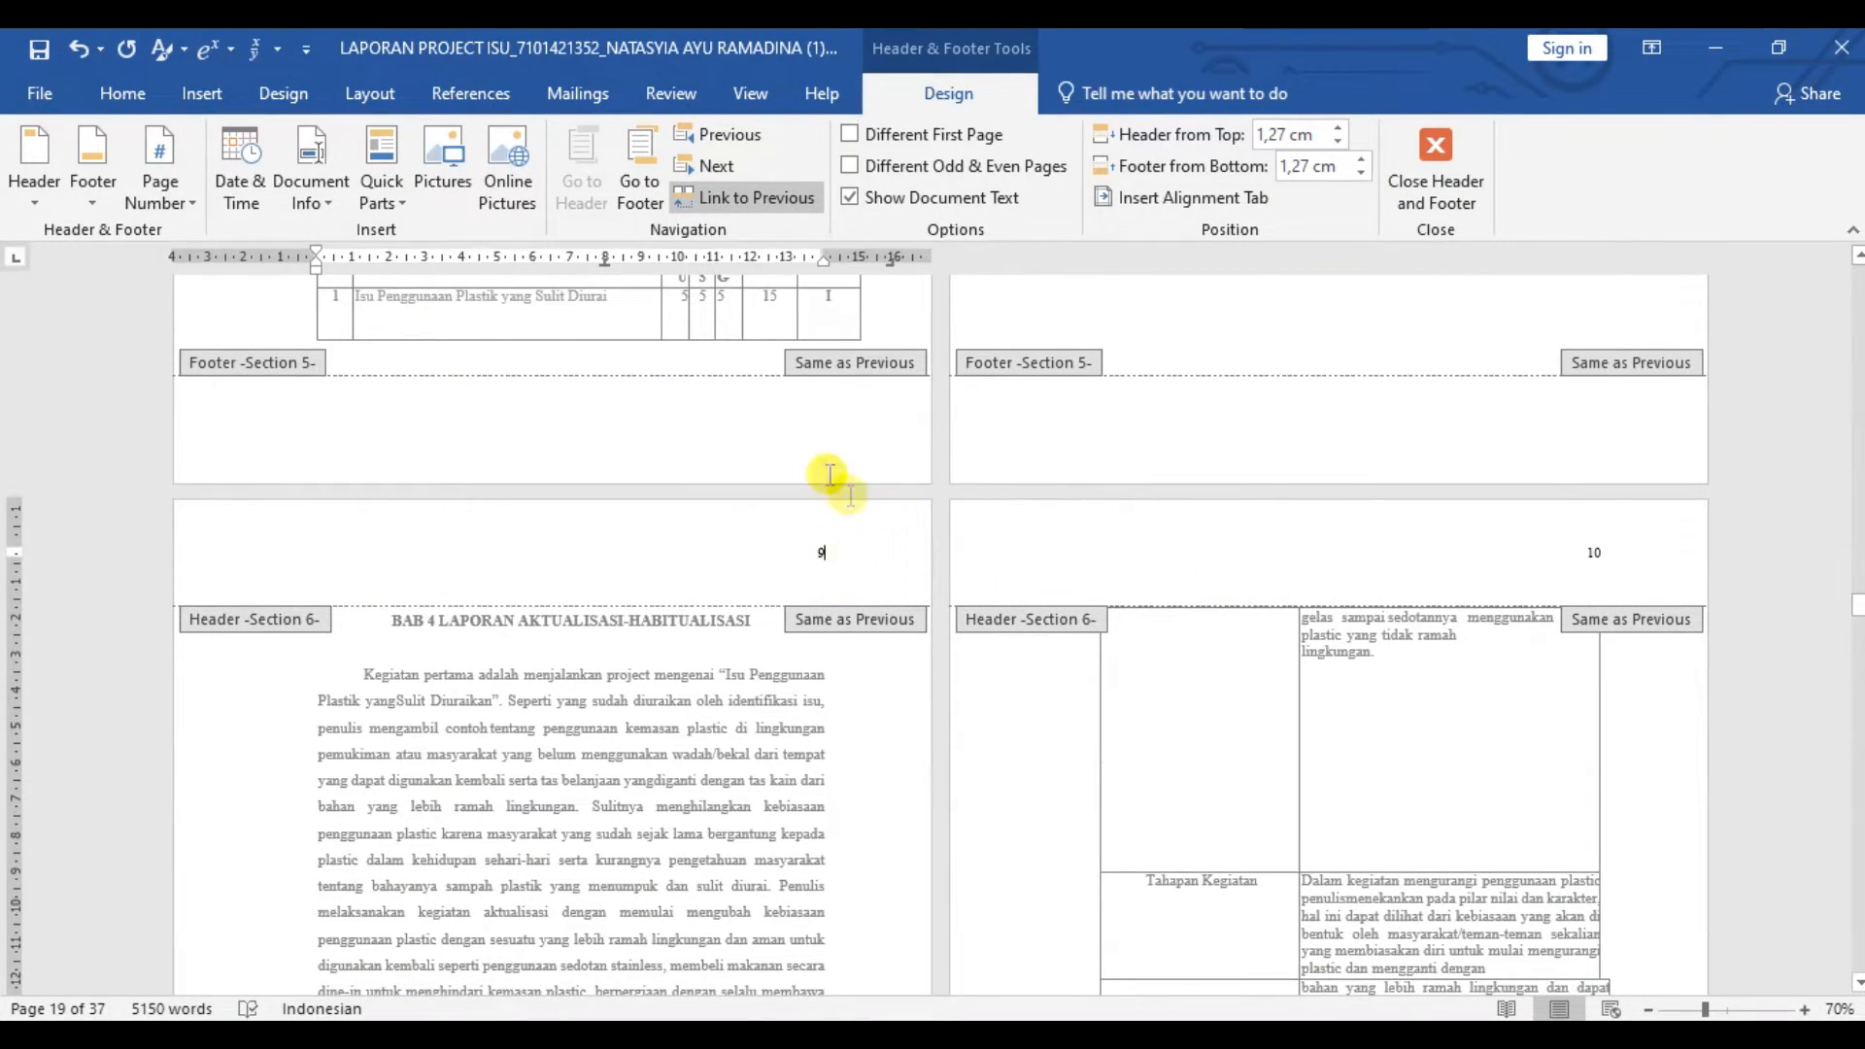
{"action": "left_click", "coordinate": [850, 134]}
{"action": "left_click_drag", "start_coordinate": [1857, 610], "coordinate": [1857, 806]}
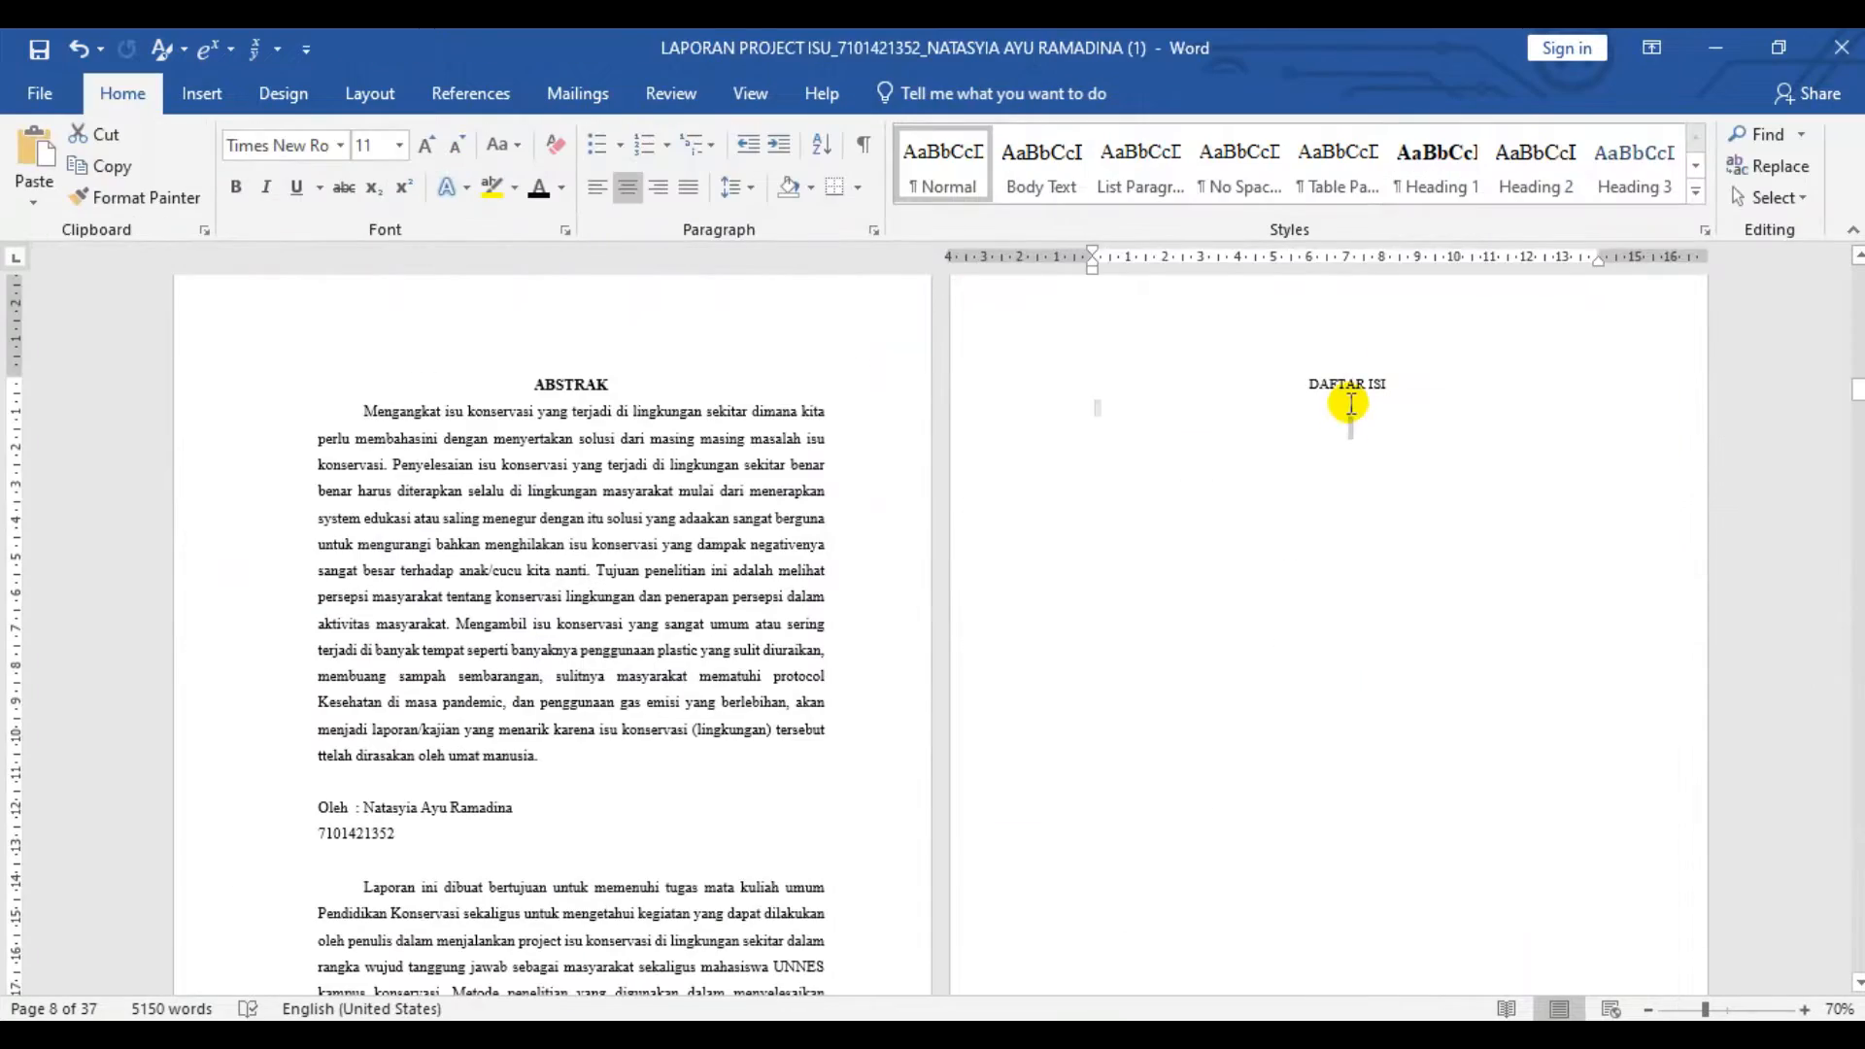
- Apply the Heading 1 style to the two-line report title on the cover page
{"action": "double_click", "coordinate": [1350, 404]}
{"action": "scroll", "coordinate": [1409, 471], "scroll_direction": "up", "scroll_amount": 5}
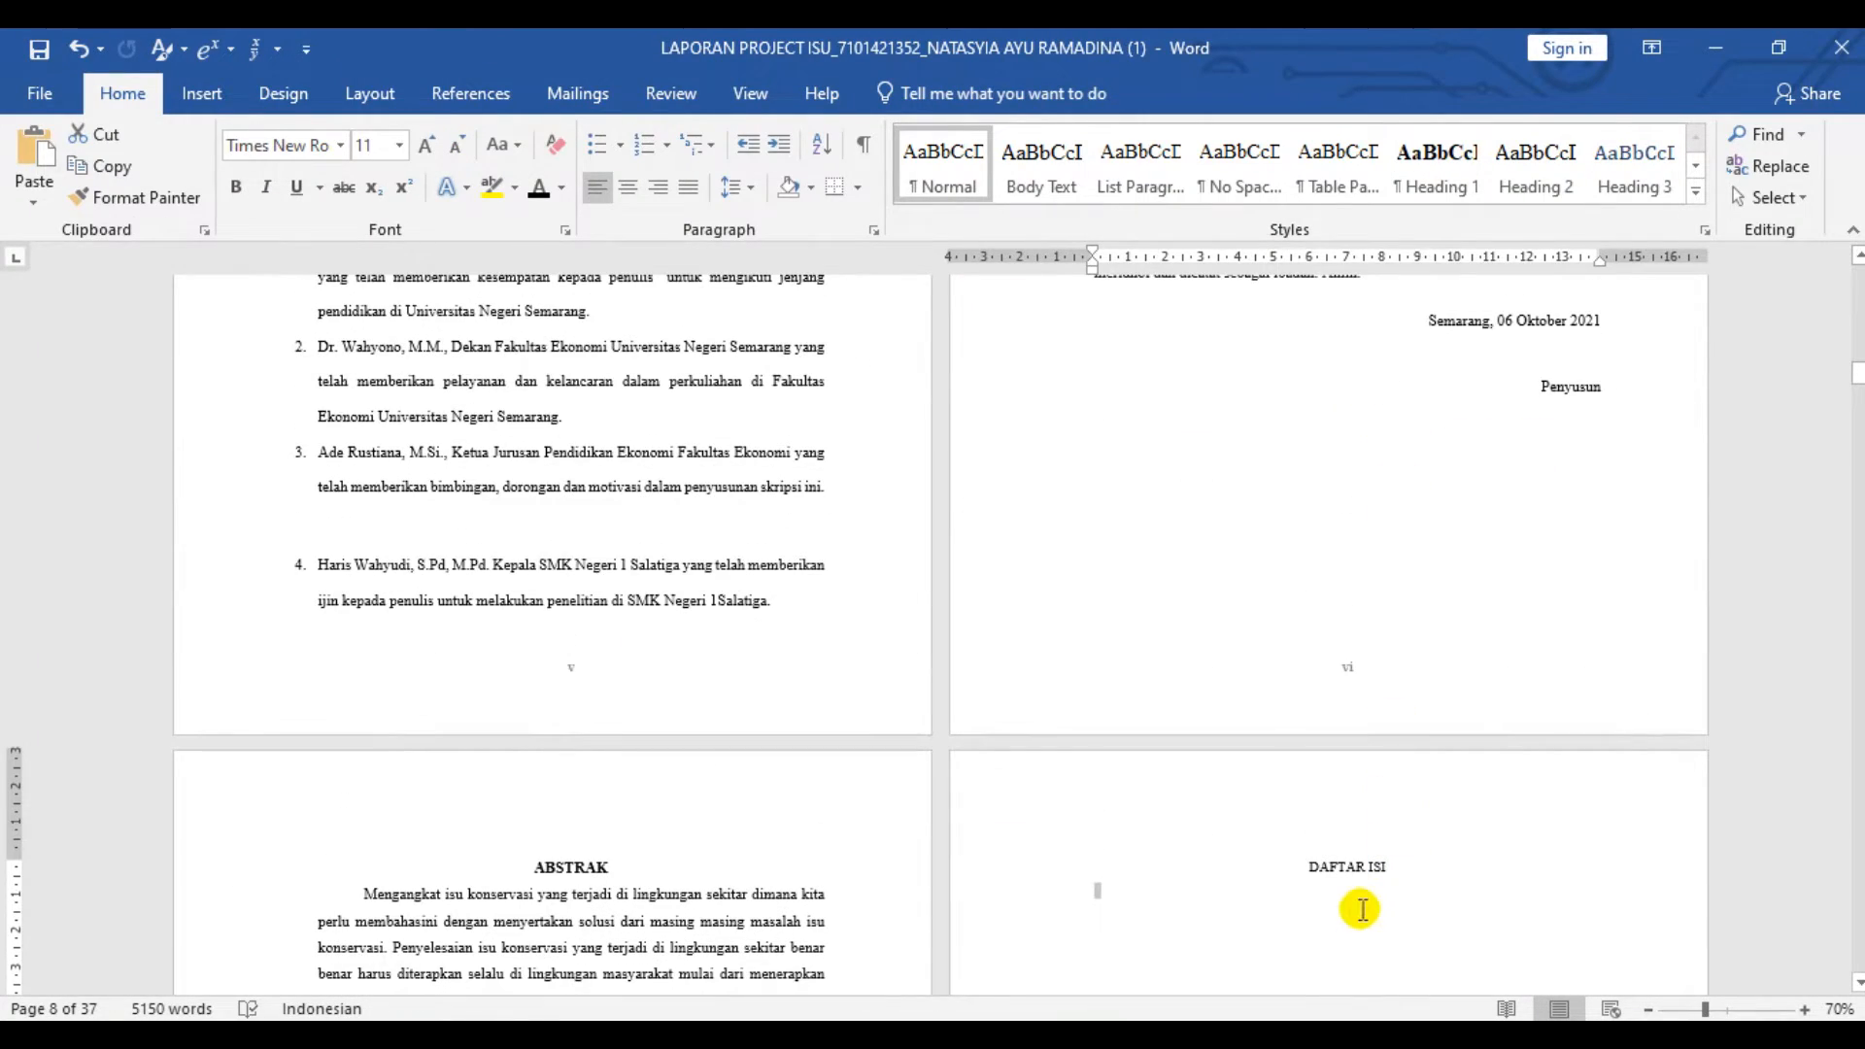
{"action": "scroll", "coordinate": [1214, 581], "scroll_direction": "up", "scroll_amount": 20}
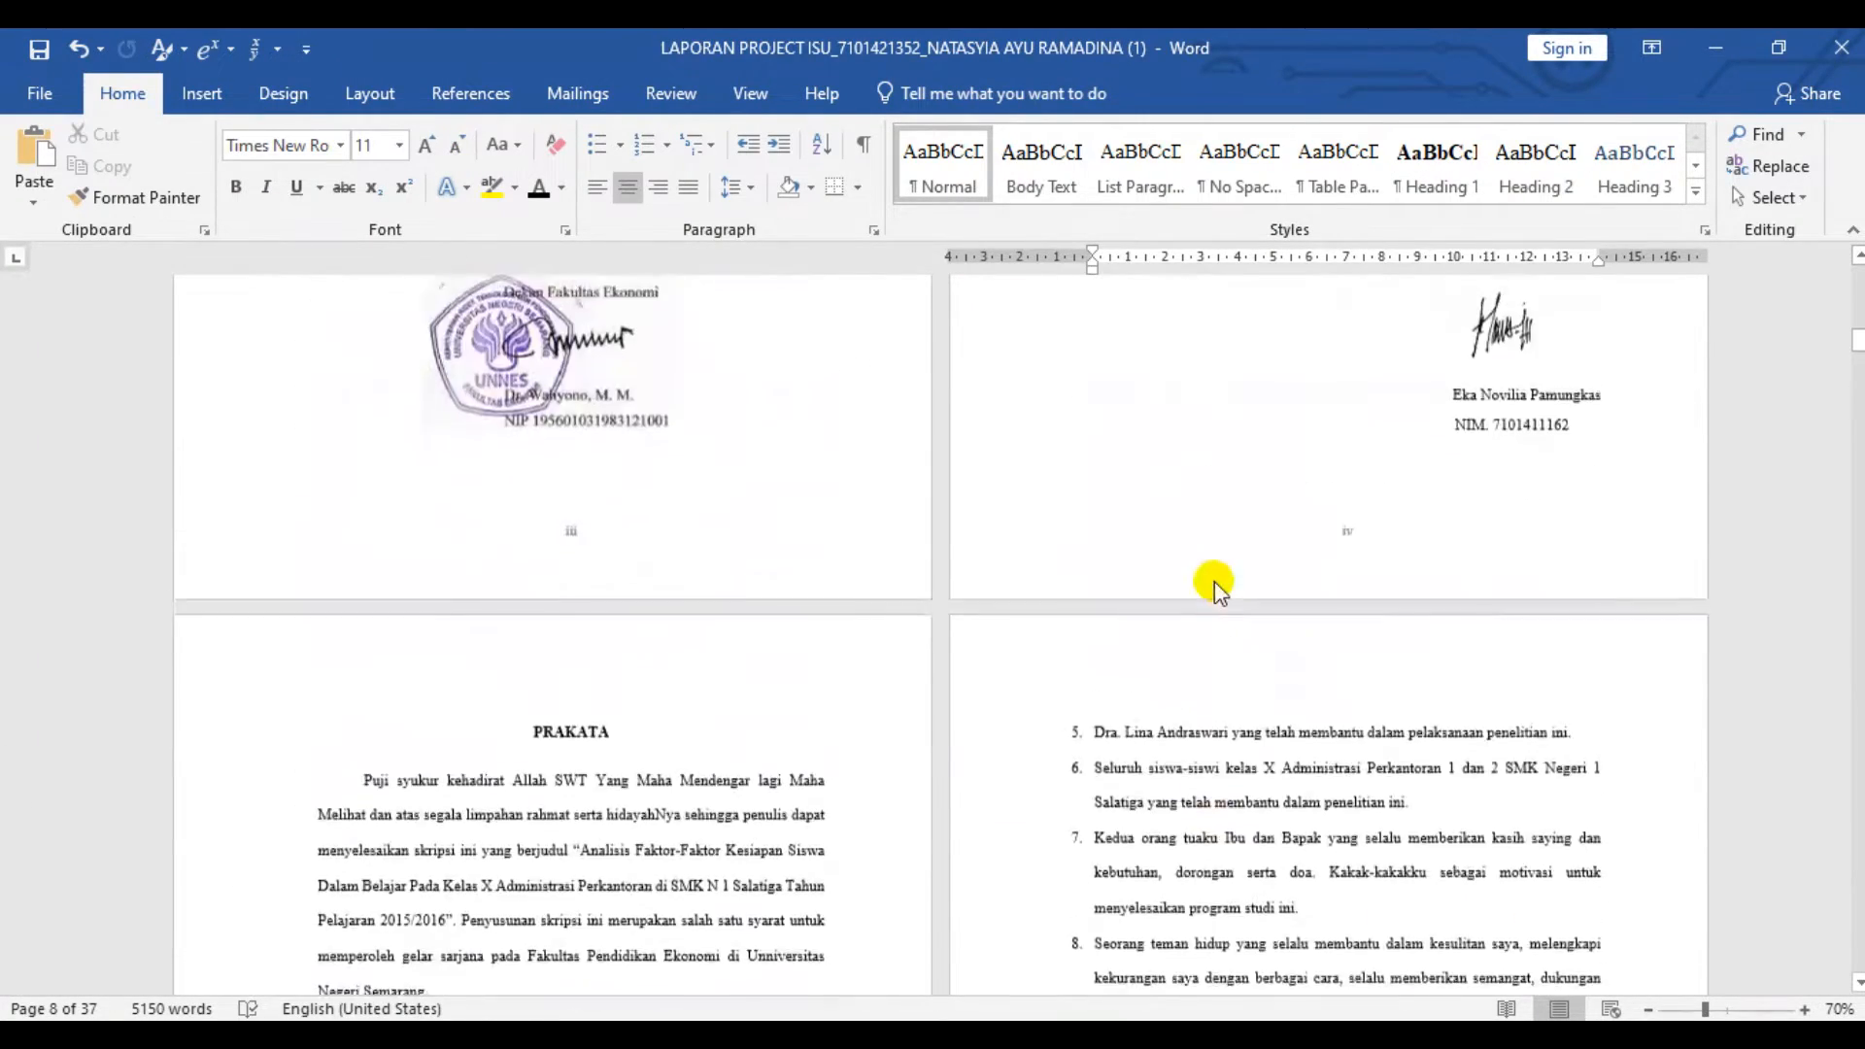
{"action": "scroll", "coordinate": [1214, 581], "scroll_direction": "up", "scroll_amount": 5}
{"action": "left_click_drag", "start_coordinate": [786, 442], "coordinate": [333, 415]}
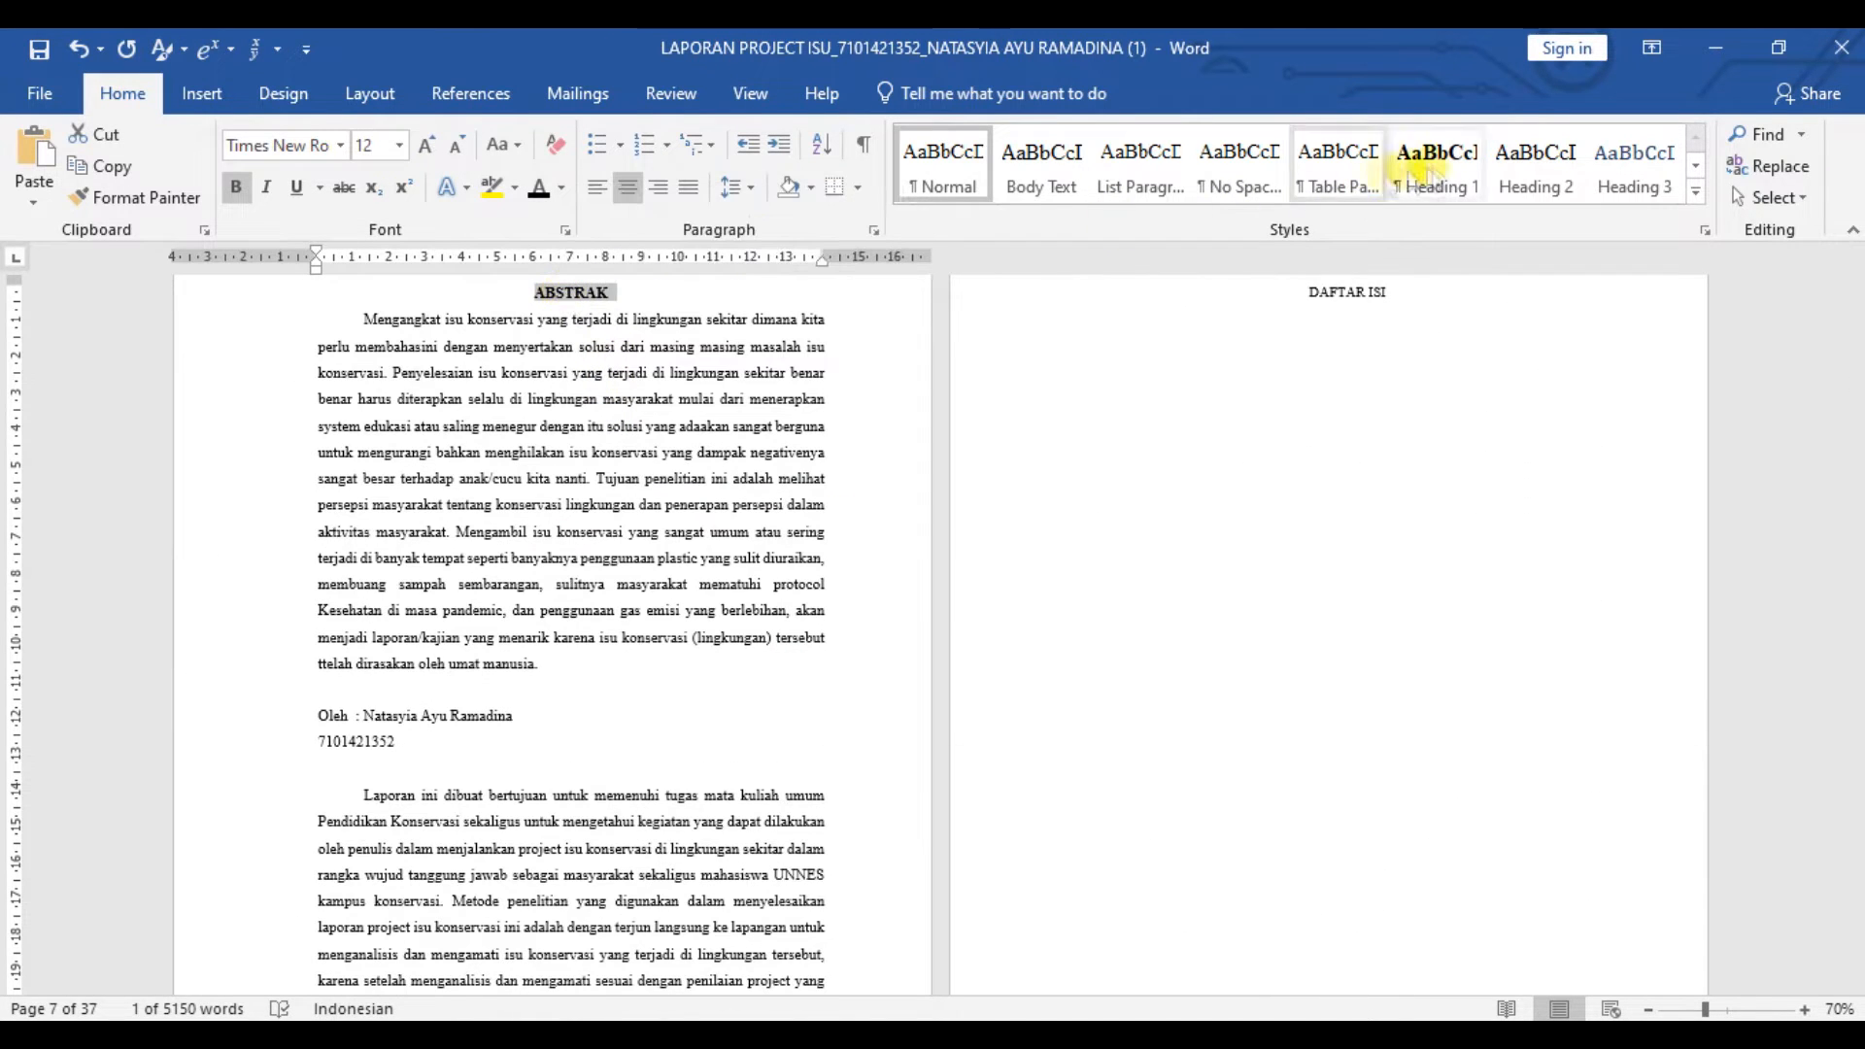
{"action": "left_click", "coordinate": [1431, 176]}
- Apply the Heading 1 style to the DAFTAR ISI, DAFTAR TABEL and DAFTAR GAMBAR titles
{"action": "left_click_drag", "start_coordinate": [1391, 295], "coordinate": [1321, 295]}
{"action": "left_click", "coordinate": [1433, 175]}
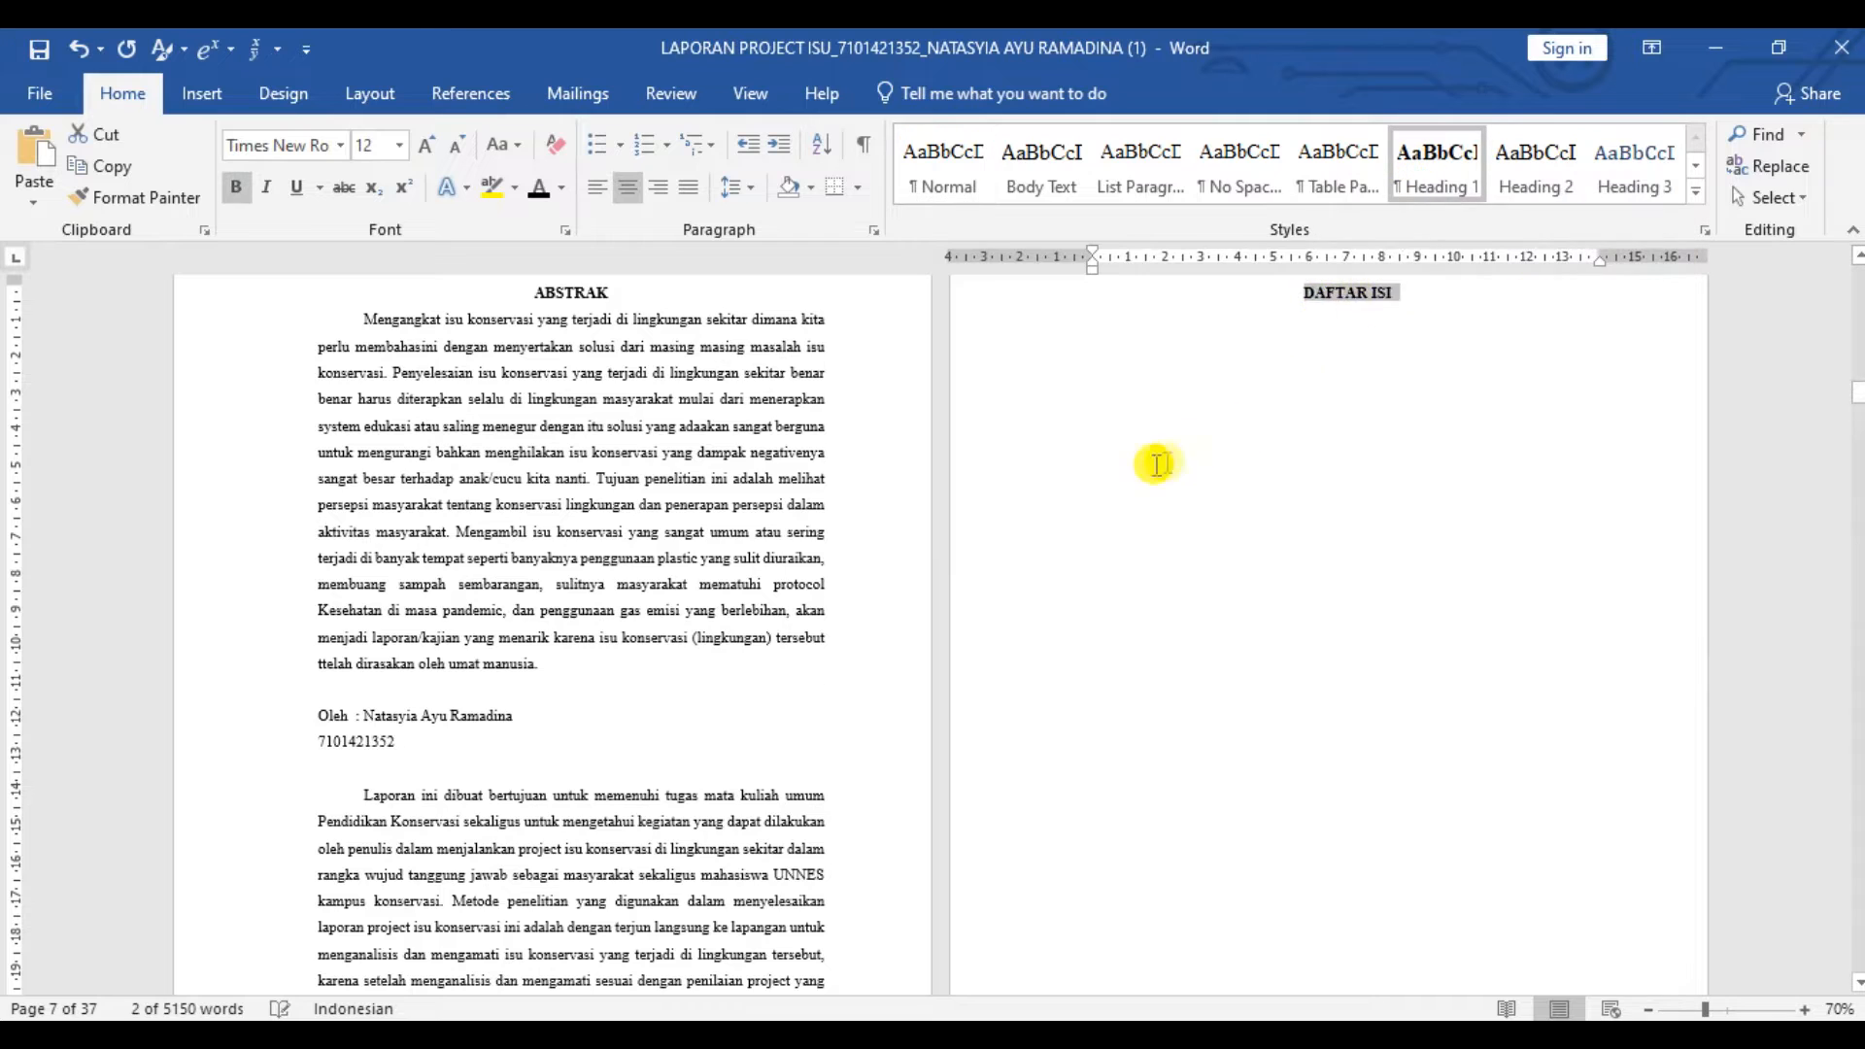
{"action": "scroll", "coordinate": [1156, 465], "scroll_direction": "down", "scroll_amount": 15}
{"action": "left_click_drag", "start_coordinate": [633, 463], "coordinate": [529, 460]}
{"action": "left_click", "coordinate": [1433, 176]}
{"action": "left_click_drag", "start_coordinate": [1409, 462], "coordinate": [1294, 461]}
{"action": "left_click", "coordinate": [1433, 176]}
- Apply Heading 1 to BAB 1 PENDAHULUAN and Heading 2 to its Latar Belakang subheading
{"action": "scroll", "coordinate": [1146, 471], "scroll_direction": "down", "scroll_amount": 9}
{"action": "scroll", "coordinate": [1144, 470], "scroll_direction": "down", "scroll_amount": 5}
{"action": "left_click_drag", "start_coordinate": [674, 542], "coordinate": [342, 583]}
{"action": "left_click", "coordinate": [1433, 176]}
{"action": "left_click", "coordinate": [1568, 170]}
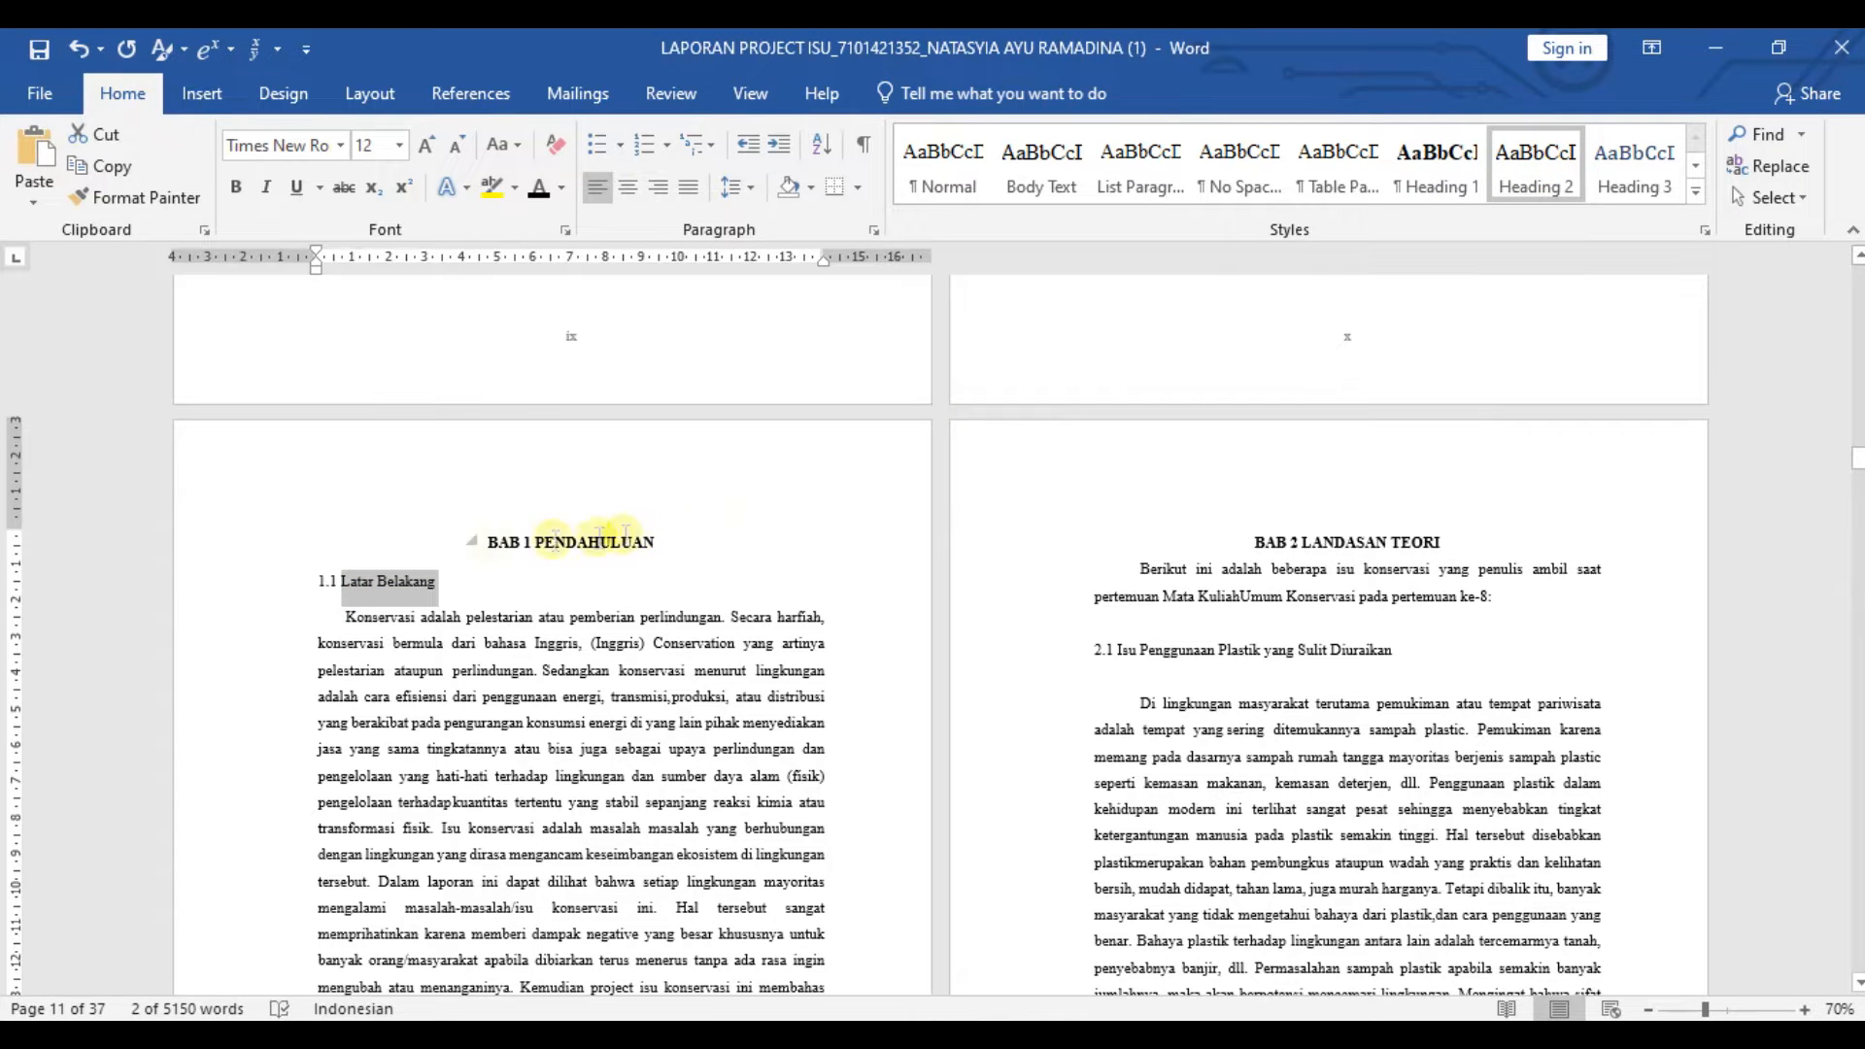
- Apply Heading 1 to BAB 2 LANDASAN TEORI and Heading 2 to Isu Penggunaan Plastik yang Sulit Diuraikan
{"action": "left_click_drag", "start_coordinate": [1444, 542], "coordinate": [1254, 542]}
{"action": "left_click", "coordinate": [1437, 170]}
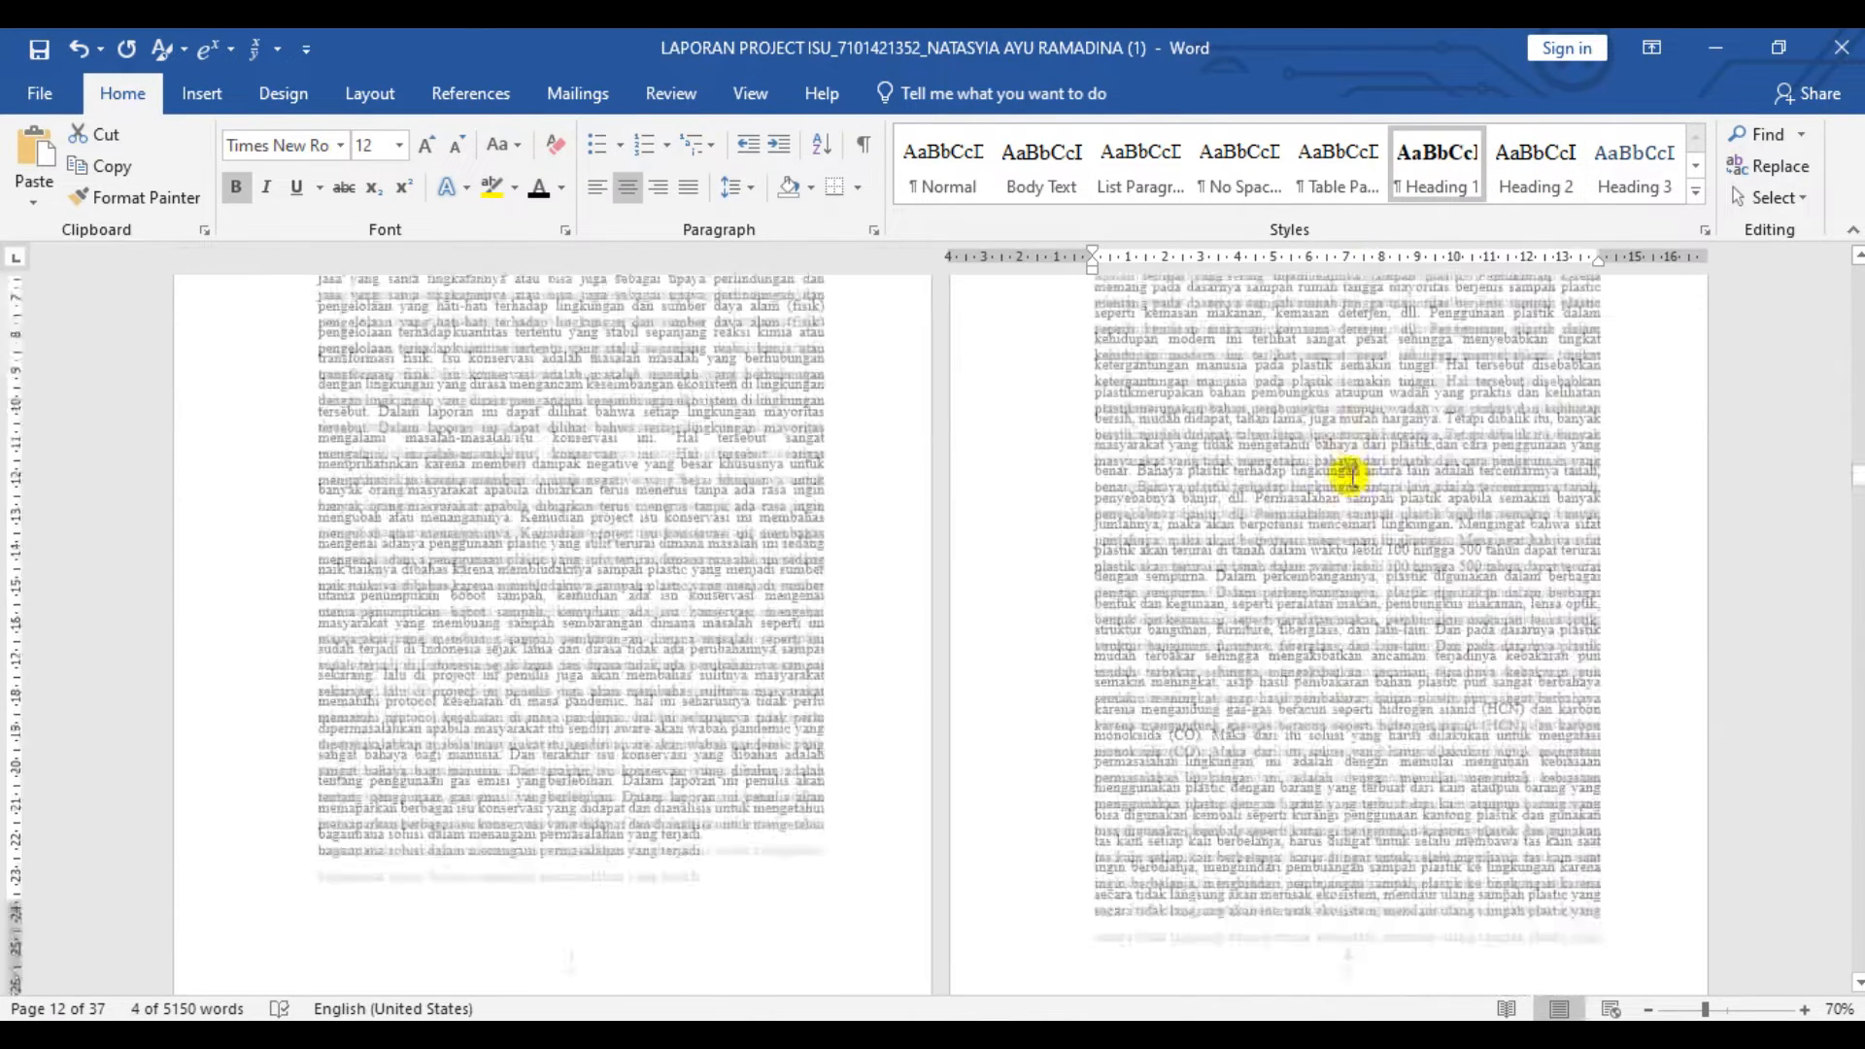
{"action": "left_click_drag", "start_coordinate": [1396, 649], "coordinate": [1117, 648]}
{"action": "left_click", "coordinate": [1535, 165]}
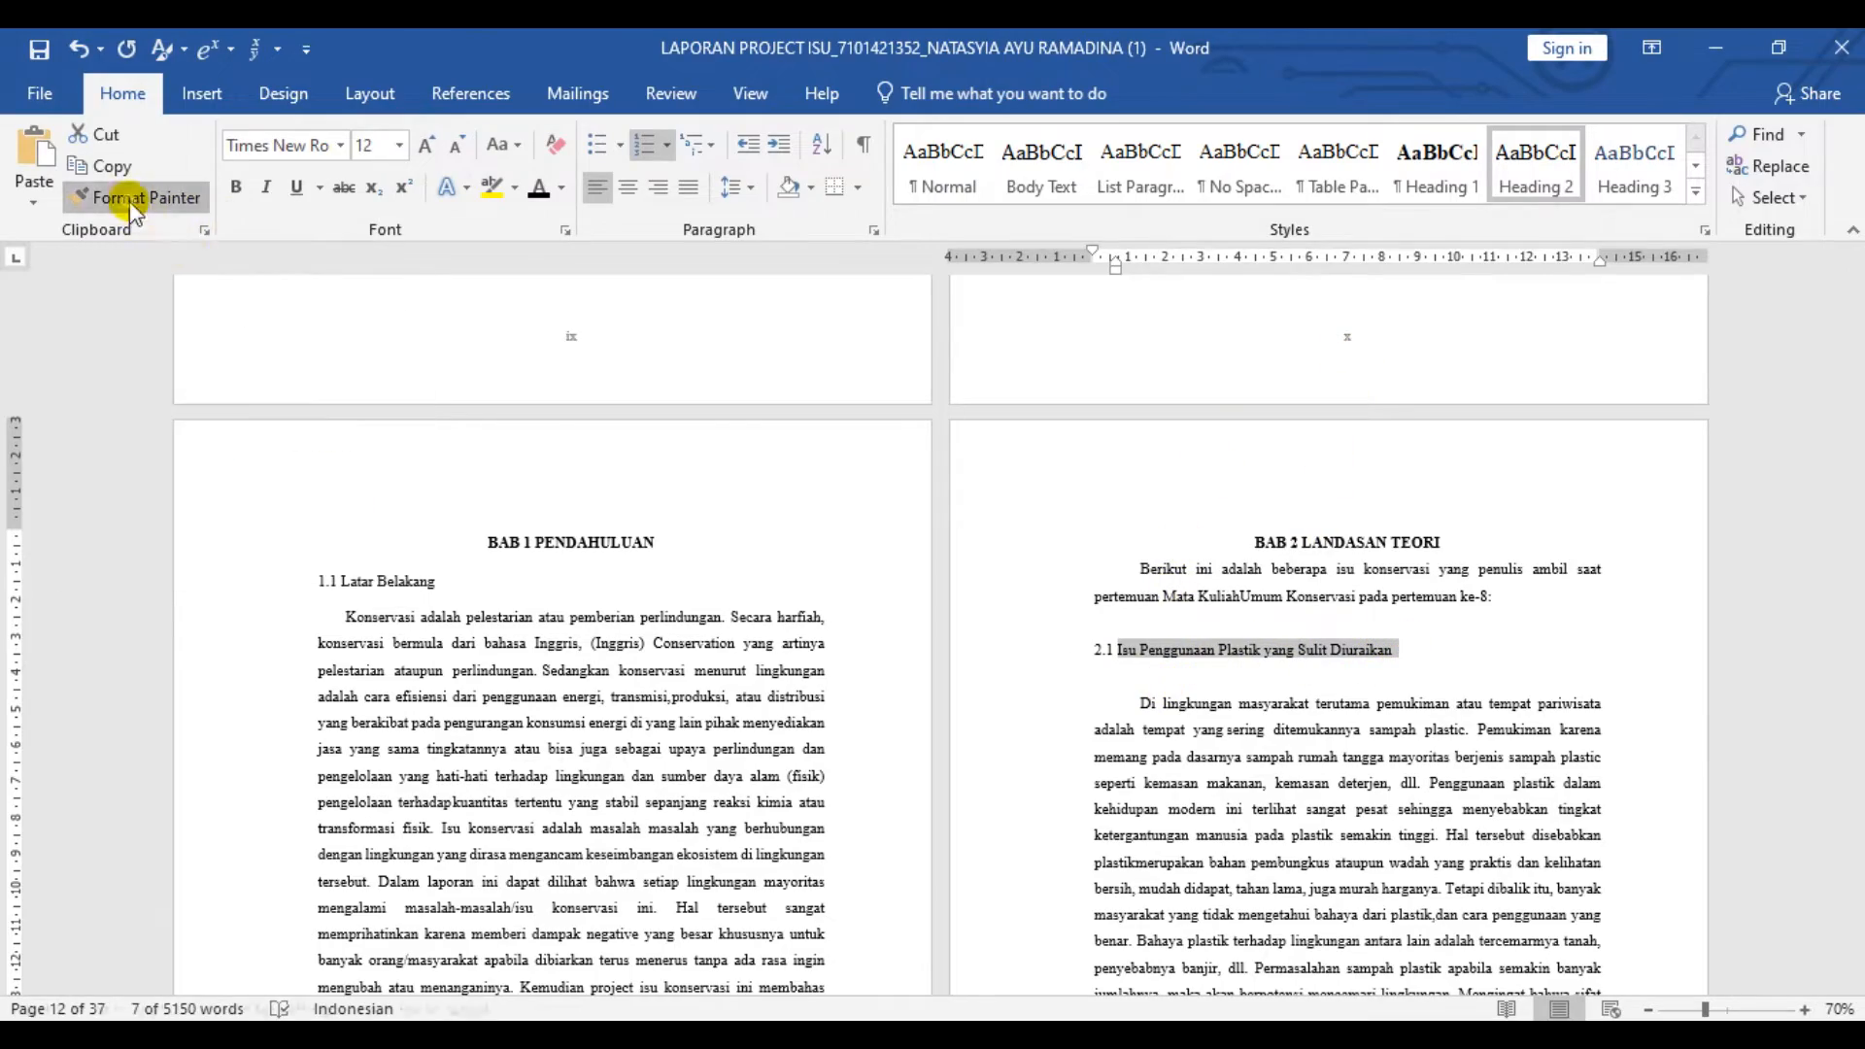
- Copy the Heading 2 formatting with Format Painter to the remaining BAB 2 subheadings on Sampah Sembarangan, Protocol Kesehatan and Gas Emisi
{"action": "left_click", "coordinate": [180, 198]}
{"action": "scroll", "coordinate": [795, 573], "scroll_direction": "down", "scroll_amount": 10}
{"action": "scroll", "coordinate": [774, 574], "scroll_direction": "down", "scroll_amount": 5}
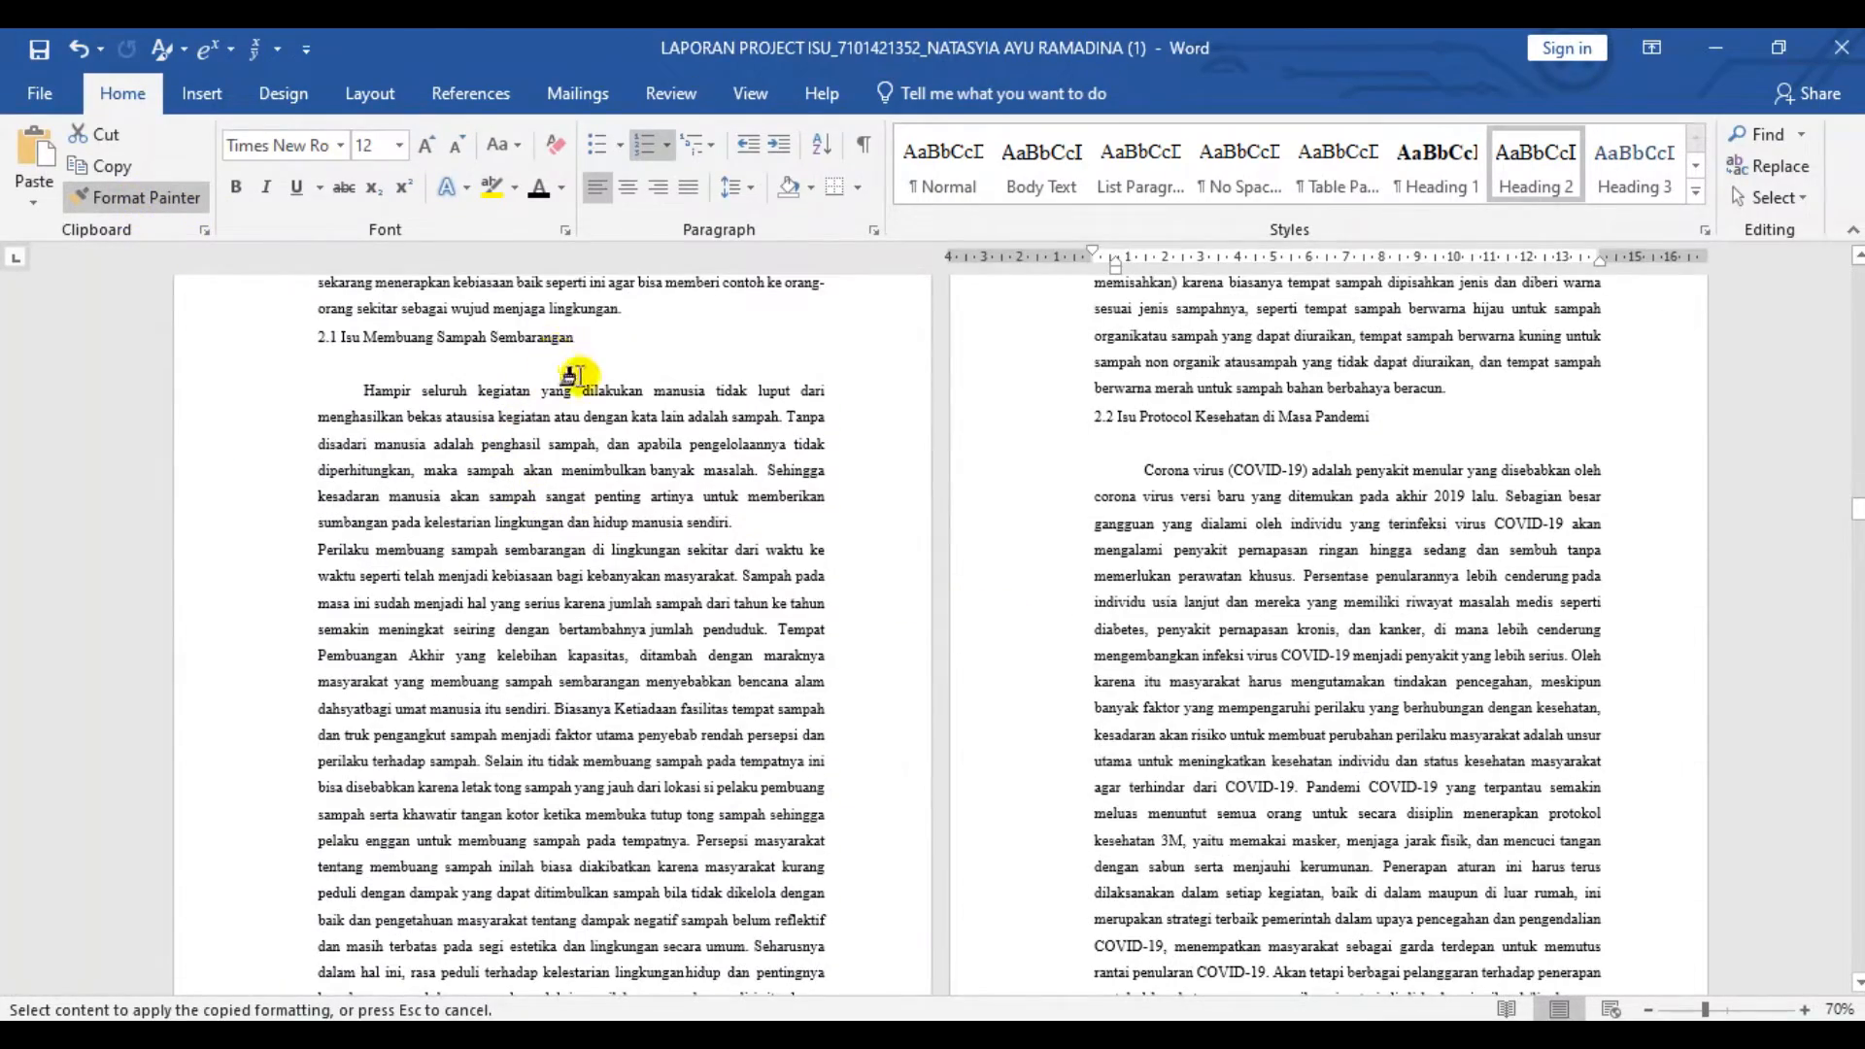
{"action": "left_click", "coordinate": [577, 338]}
{"action": "left_click", "coordinate": [136, 197]}
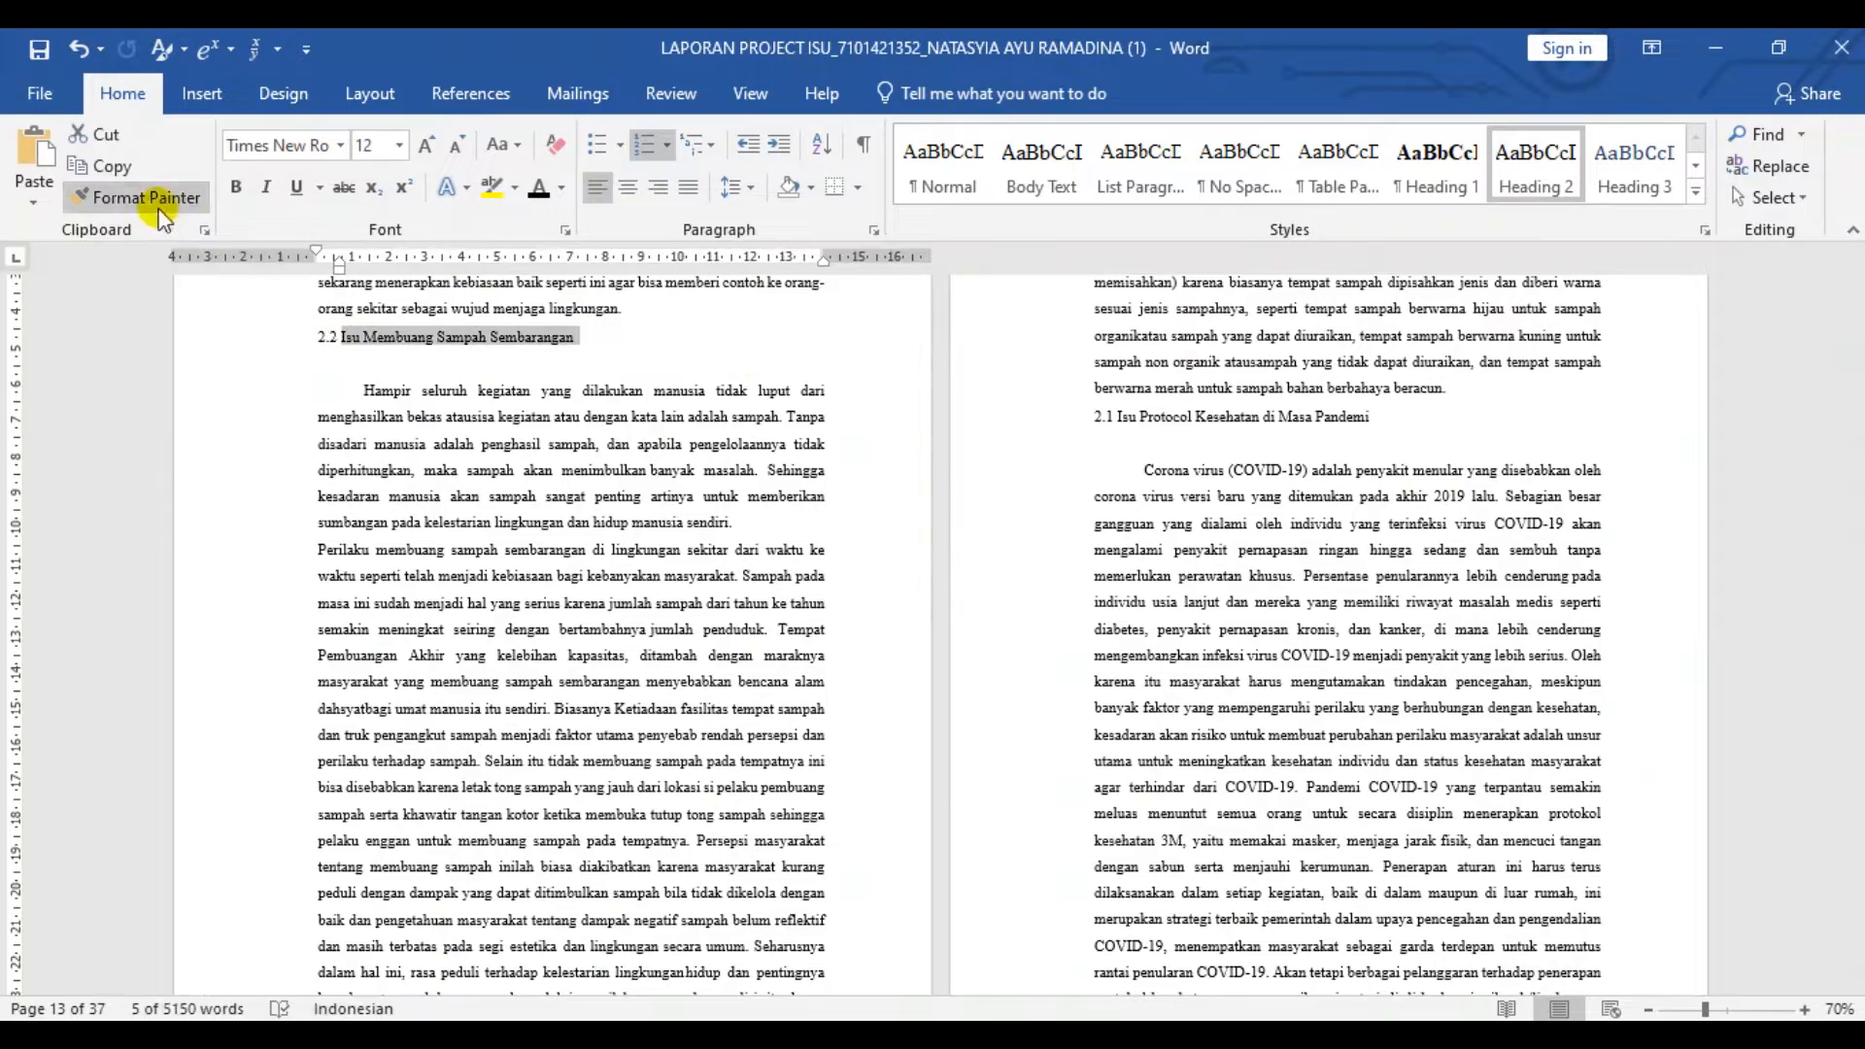
{"action": "left_click", "coordinate": [1370, 416]}
{"action": "triple_click", "coordinate": [1131, 415]}
{"action": "left_click", "coordinate": [136, 197]}
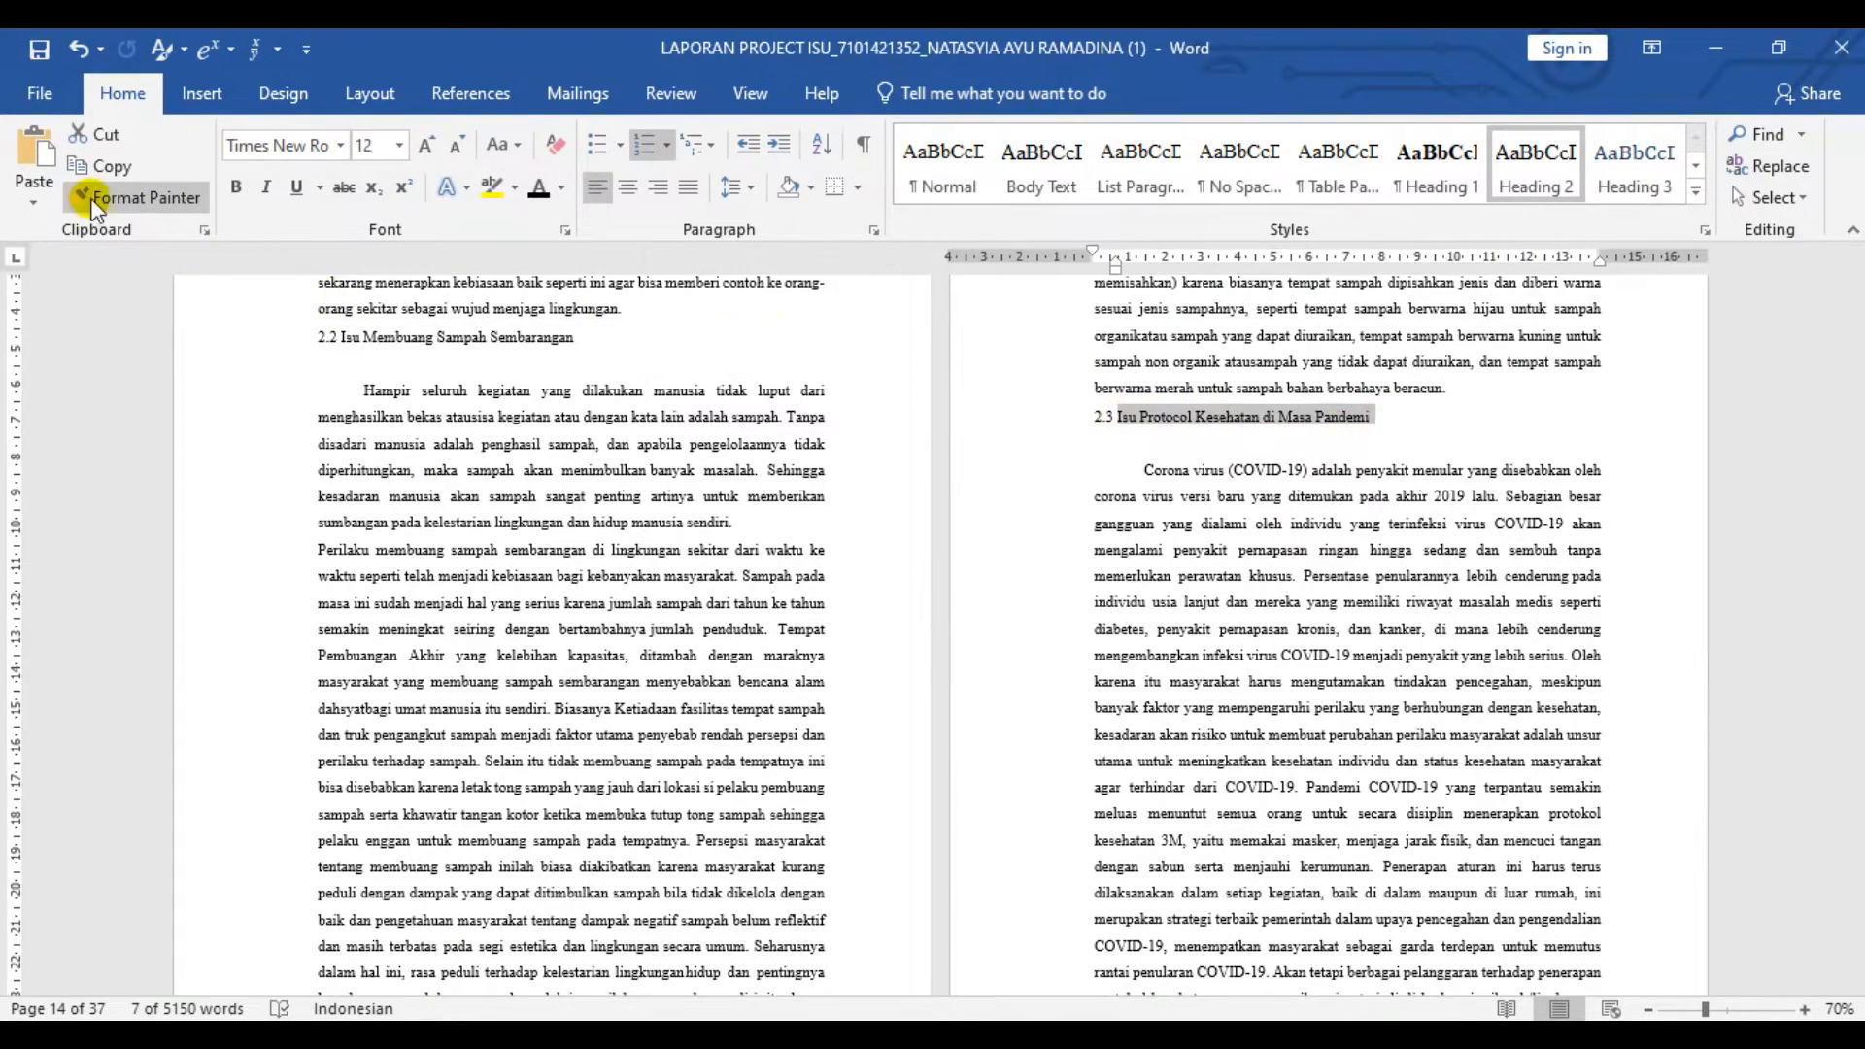
{"action": "scroll", "coordinate": [929, 654], "scroll_direction": "down", "scroll_amount": 15}
{"action": "left_click", "coordinate": [356, 723]}
{"action": "left_click", "coordinate": [126, 197]}
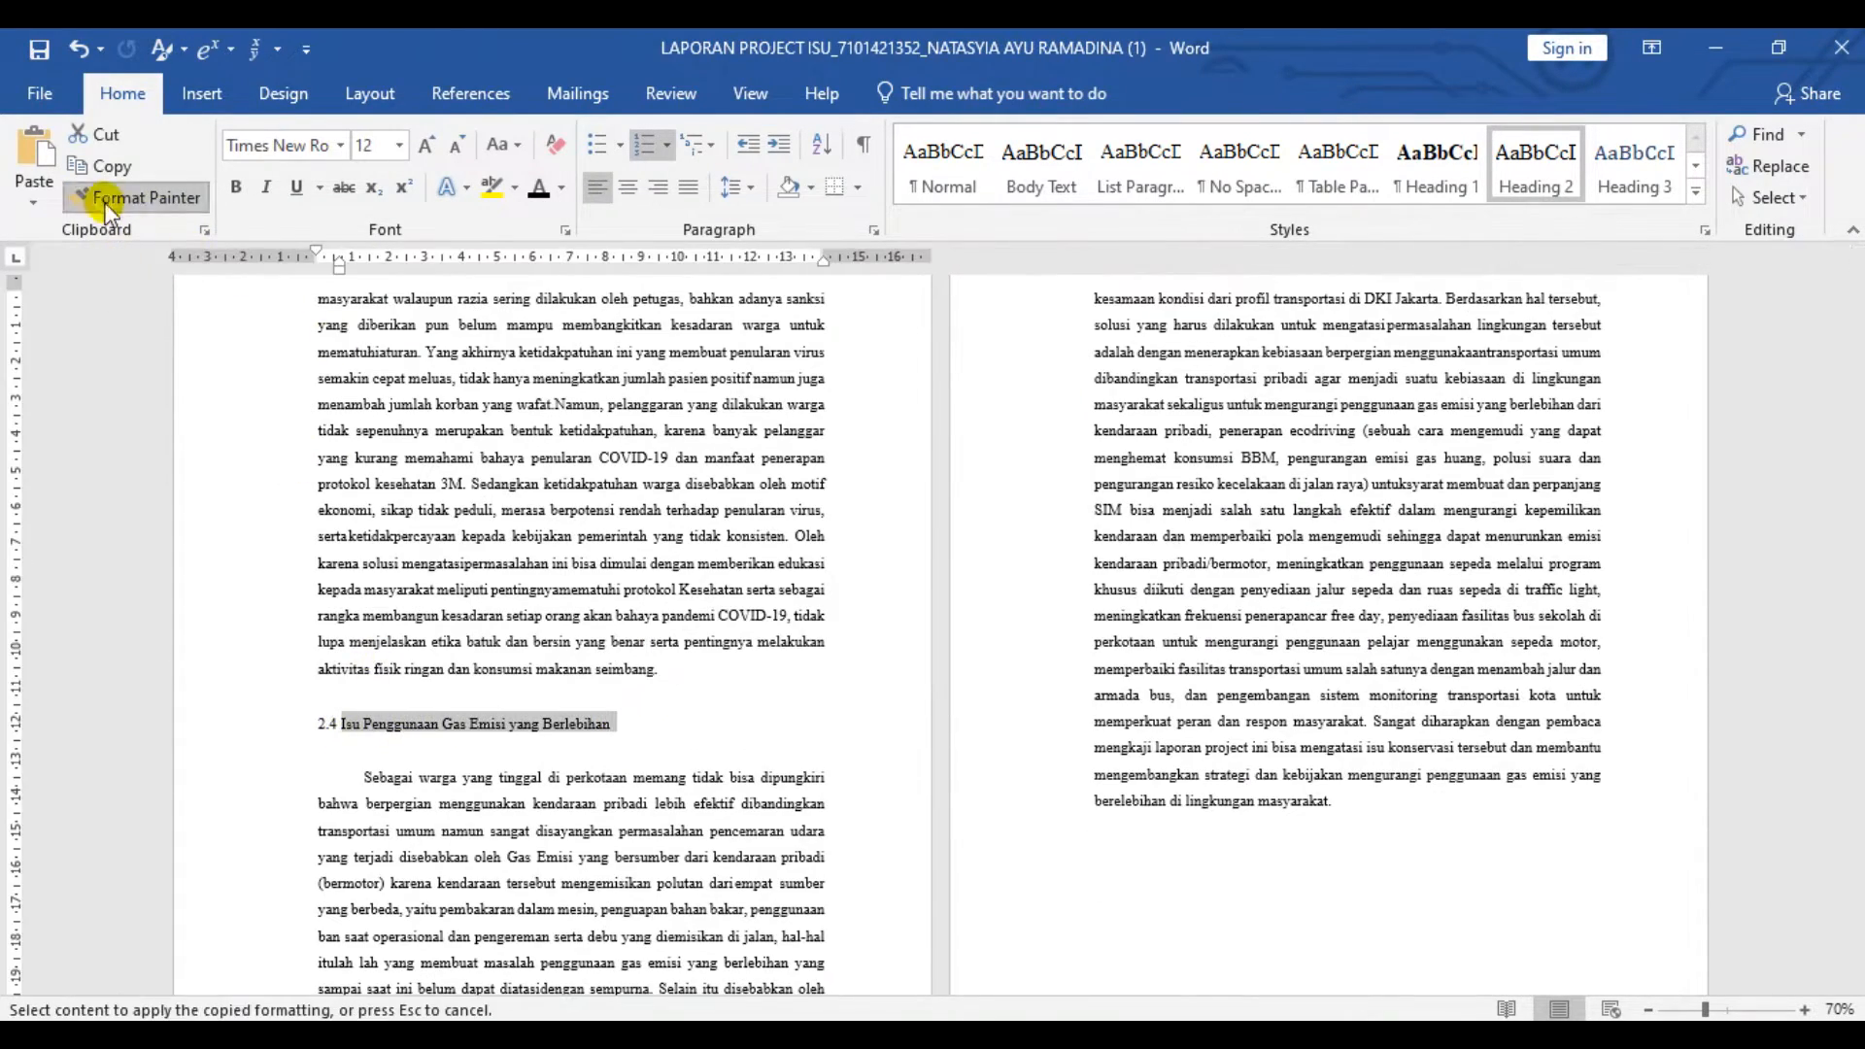
{"action": "scroll", "coordinate": [1324, 791], "scroll_direction": "down", "scroll_amount": 5}
{"action": "scroll", "coordinate": [1323, 791], "scroll_direction": "up", "scroll_amount": 5}
{"action": "right_click", "coordinate": [903, 738]}
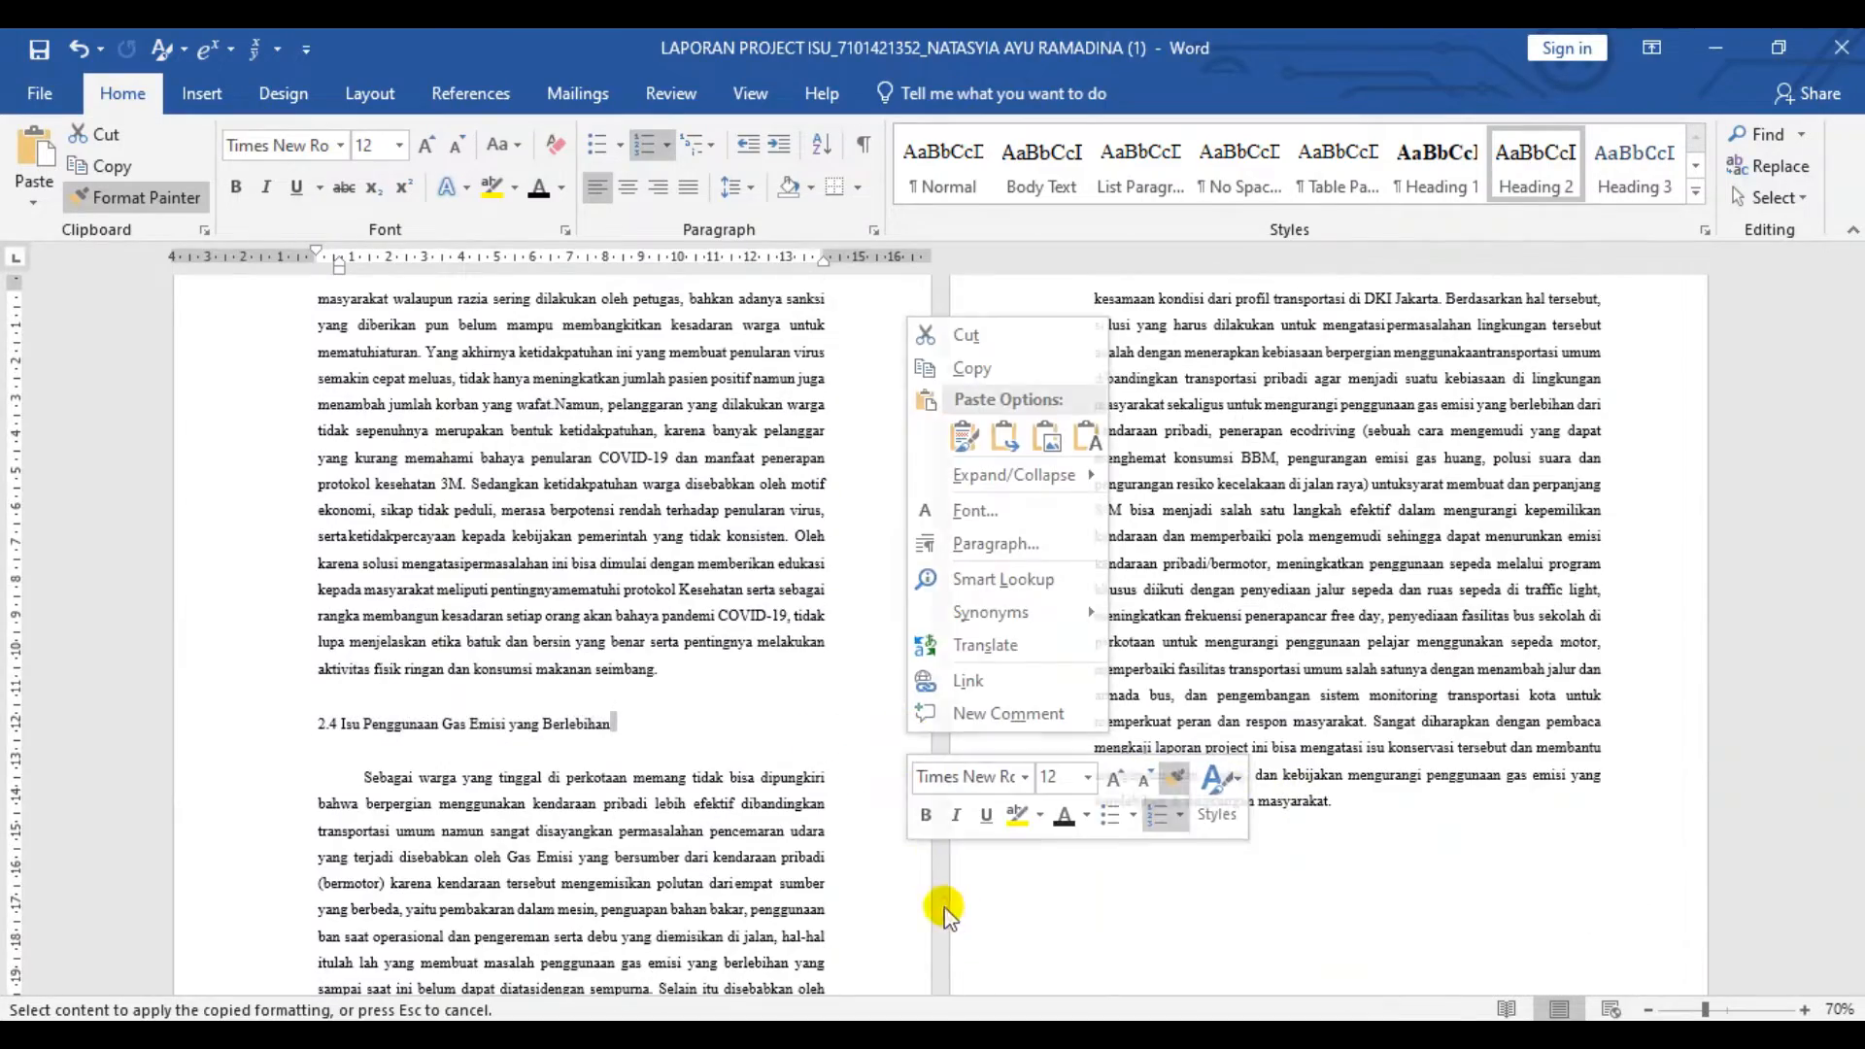
{"action": "scroll", "coordinate": [820, 716], "scroll_direction": "up", "scroll_amount": 20}
{"action": "left_click", "coordinate": [664, 425]}
{"action": "key", "text": "ctrl+z"}
- Apply the Heading 1 style to the BAB 3 PEMILIHAN ISU and BAB 4 LAPORAN AKTUALISASI-HABITUALISASI titles
{"action": "triple_click", "coordinate": [664, 426]}
{"action": "left_click", "coordinate": [1447, 175]}
{"action": "scroll", "coordinate": [1018, 537], "scroll_direction": "down", "scroll_amount": 15}
{"action": "left_click_drag", "start_coordinate": [759, 545], "coordinate": [391, 545]}
{"action": "left_click", "coordinate": [1456, 184]}
- Apply the Heading 1 style to the KESIMPULAN and DAFTAR PUSTAKA titles
{"action": "scroll", "coordinate": [930, 548], "scroll_direction": "down", "scroll_amount": 8}
{"action": "scroll", "coordinate": [930, 548], "scroll_direction": "down", "scroll_amount": 20}
{"action": "scroll", "coordinate": [930, 548], "scroll_direction": "down", "scroll_amount": 20}
{"action": "double_click", "coordinate": [1134, 549]}
{"action": "left_click", "coordinate": [1428, 175]}
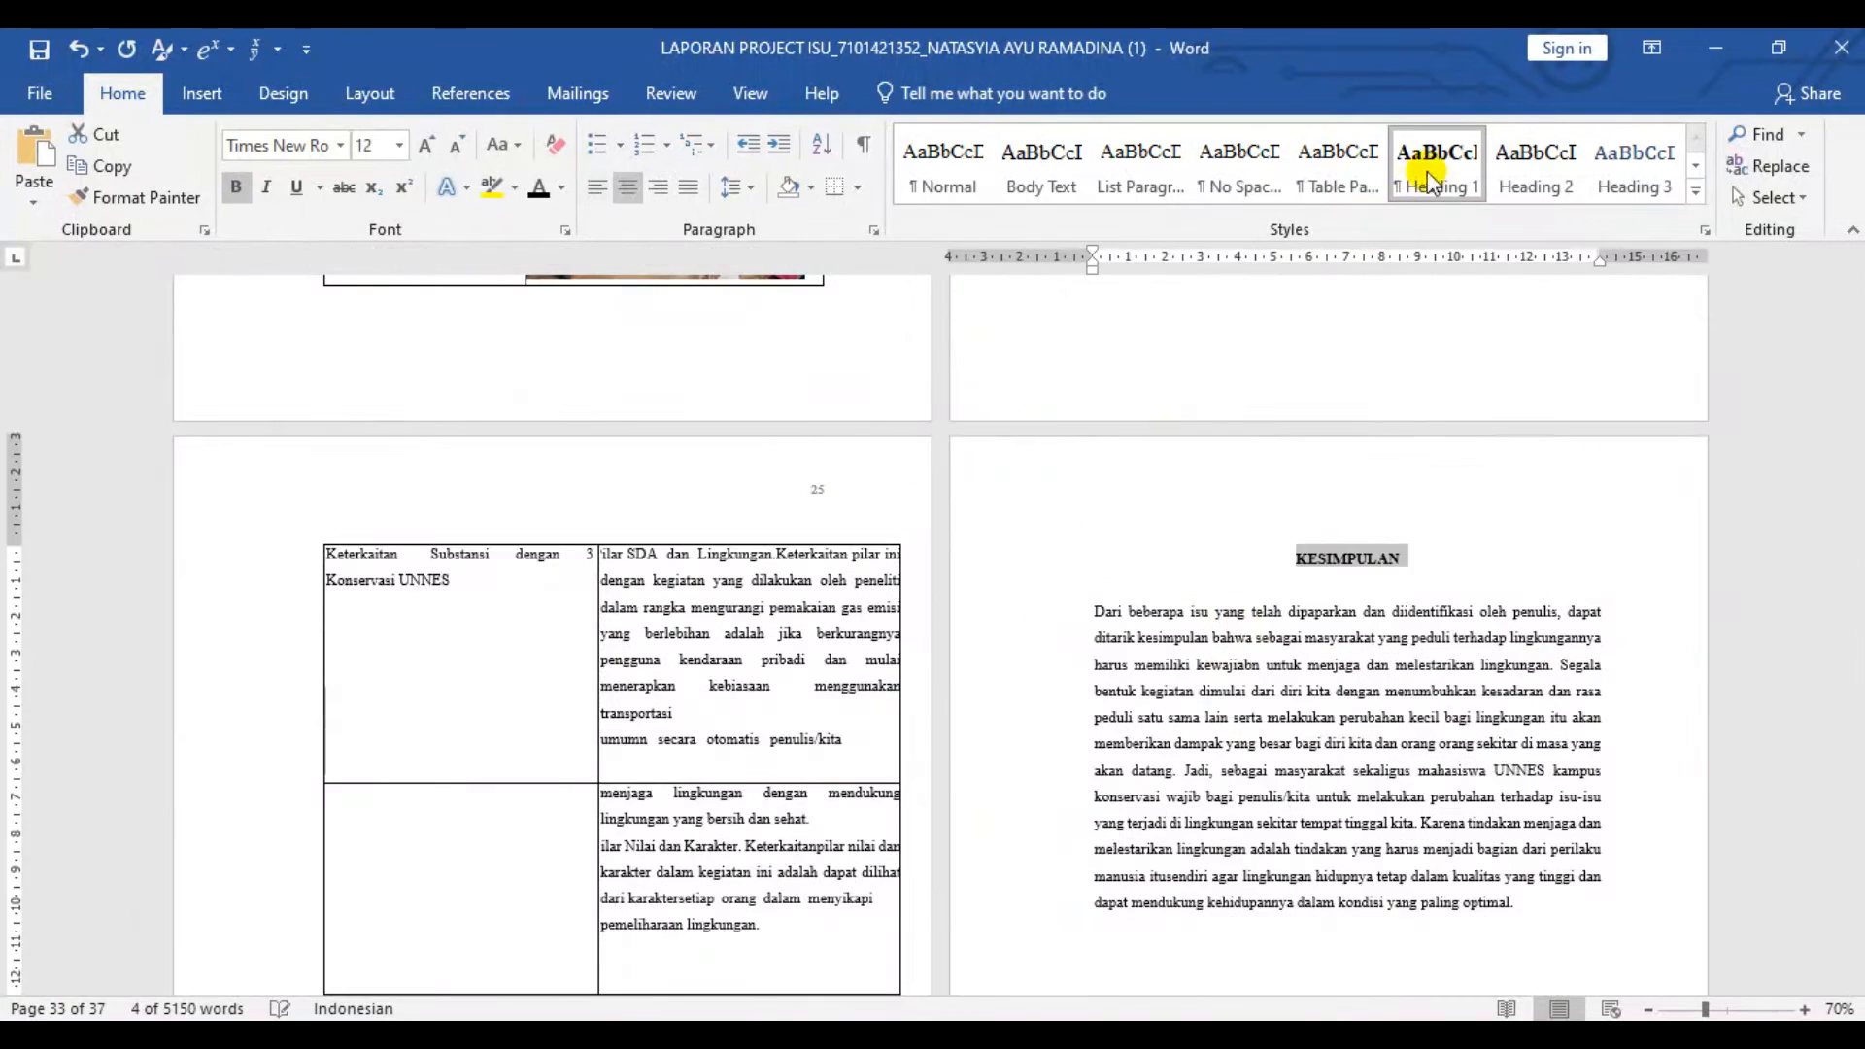
{"action": "scroll", "coordinate": [1054, 609], "scroll_direction": "down", "scroll_amount": 5}
{"action": "left_click", "coordinate": [1437, 170]}
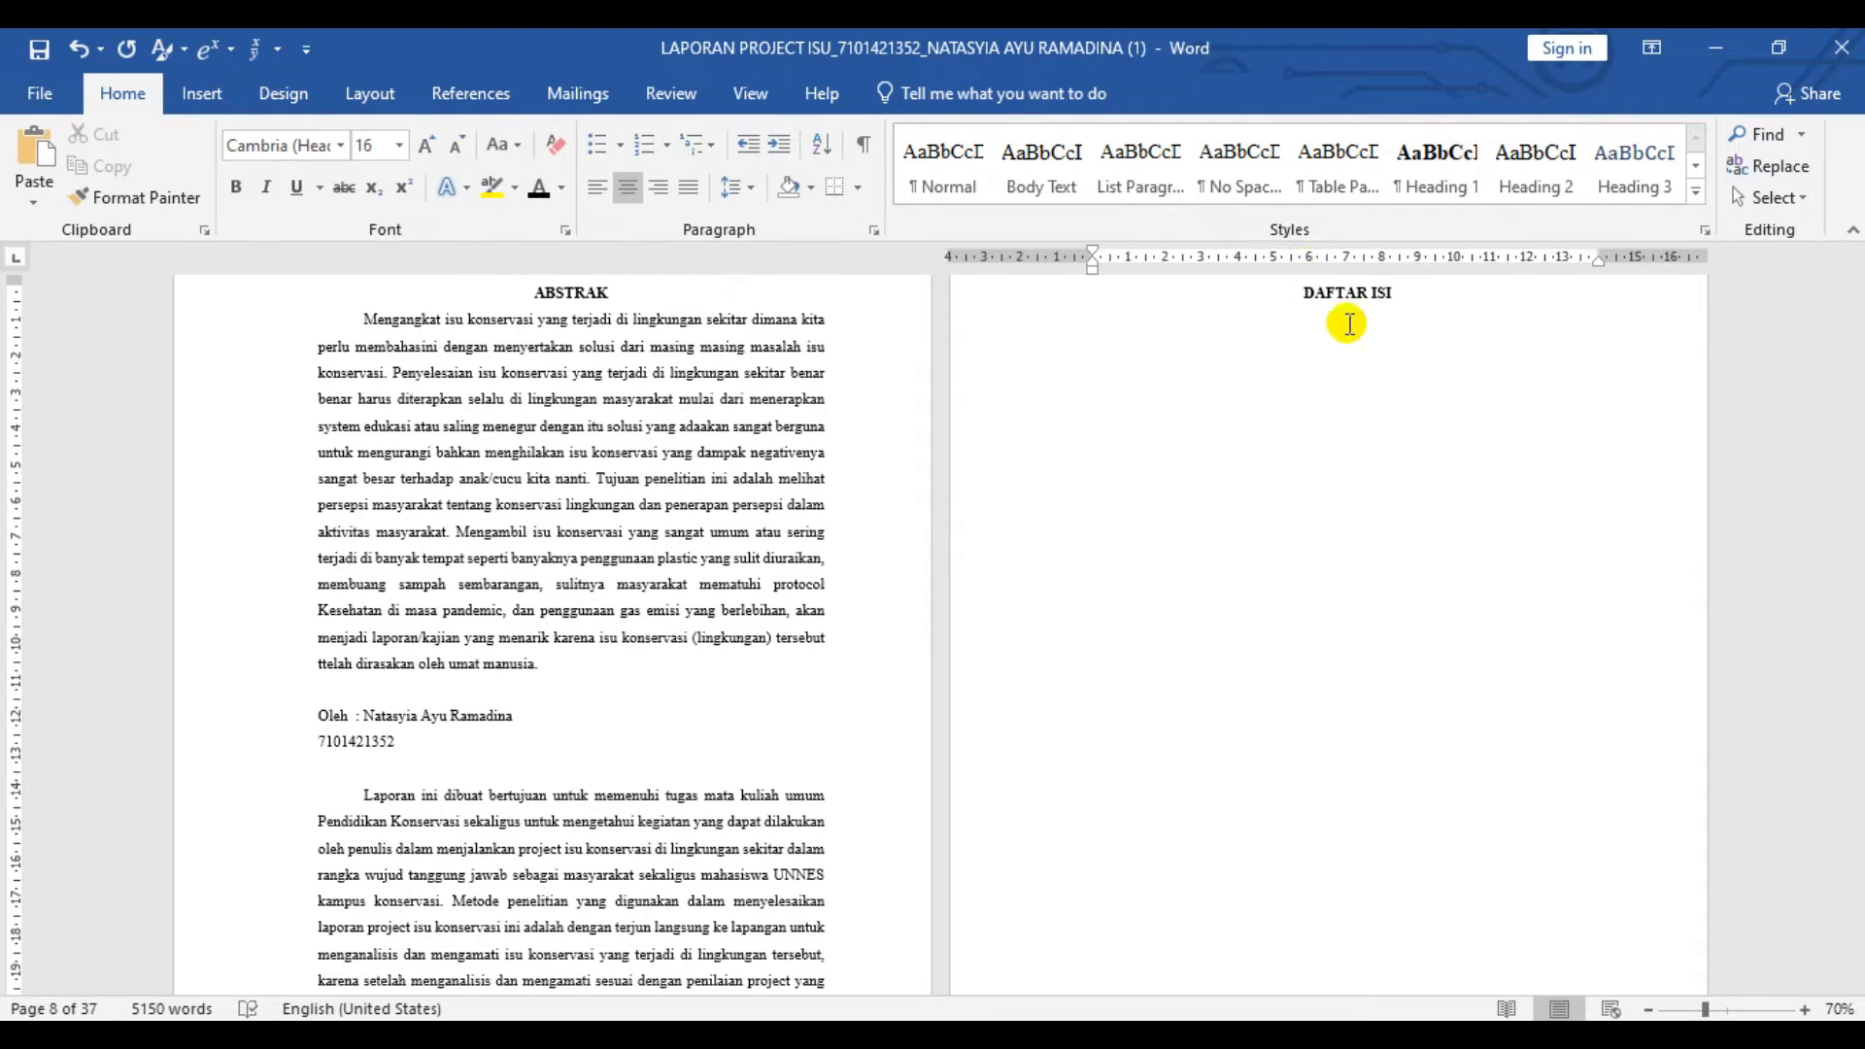
- Insert an Automatic Table 1 table of contents below the DAFTAR ISI title and delete its Contents heading
{"action": "left_click", "coordinate": [202, 93]}
{"action": "scroll", "coordinate": [258, 85], "scroll_direction": "down", "scroll_amount": 1}
{"action": "scroll", "coordinate": [296, 81], "scroll_direction": "up", "scroll_amount": 1}
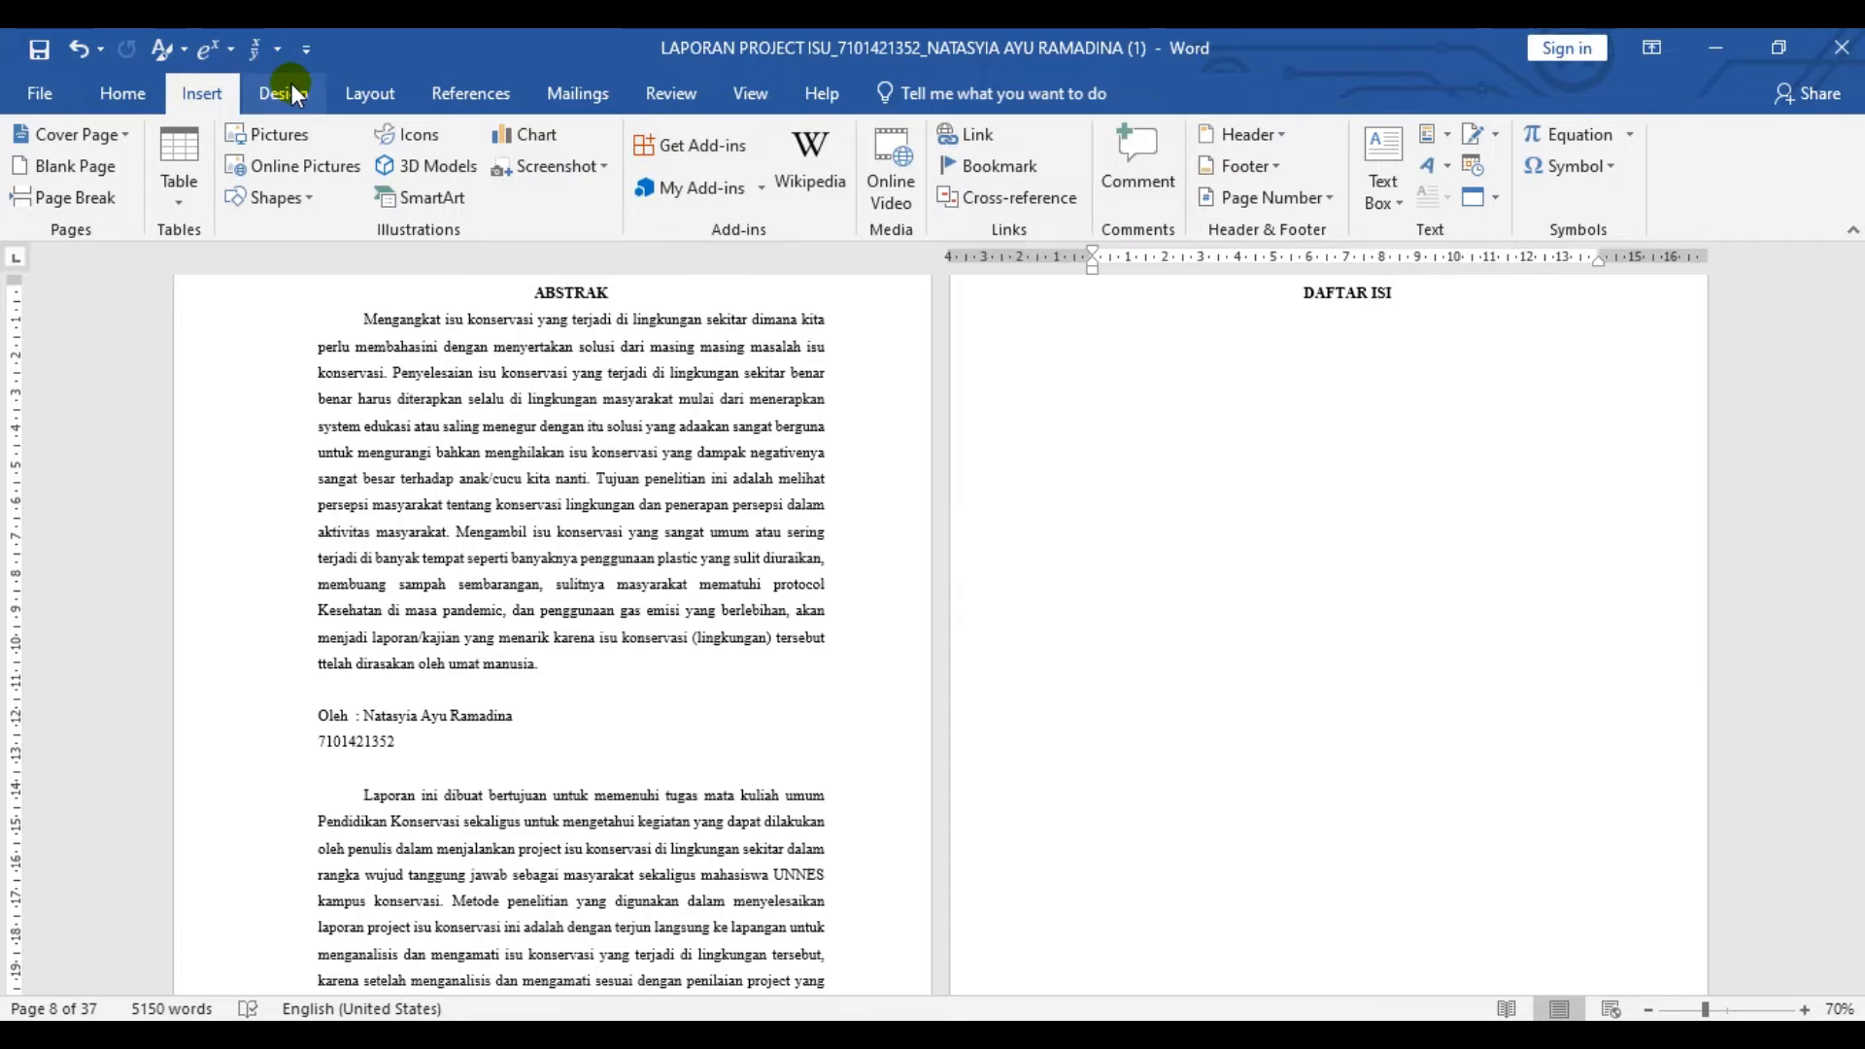
{"action": "left_click", "coordinate": [289, 86]}
{"action": "left_click", "coordinate": [383, 86]}
{"action": "left_click", "coordinate": [470, 85]}
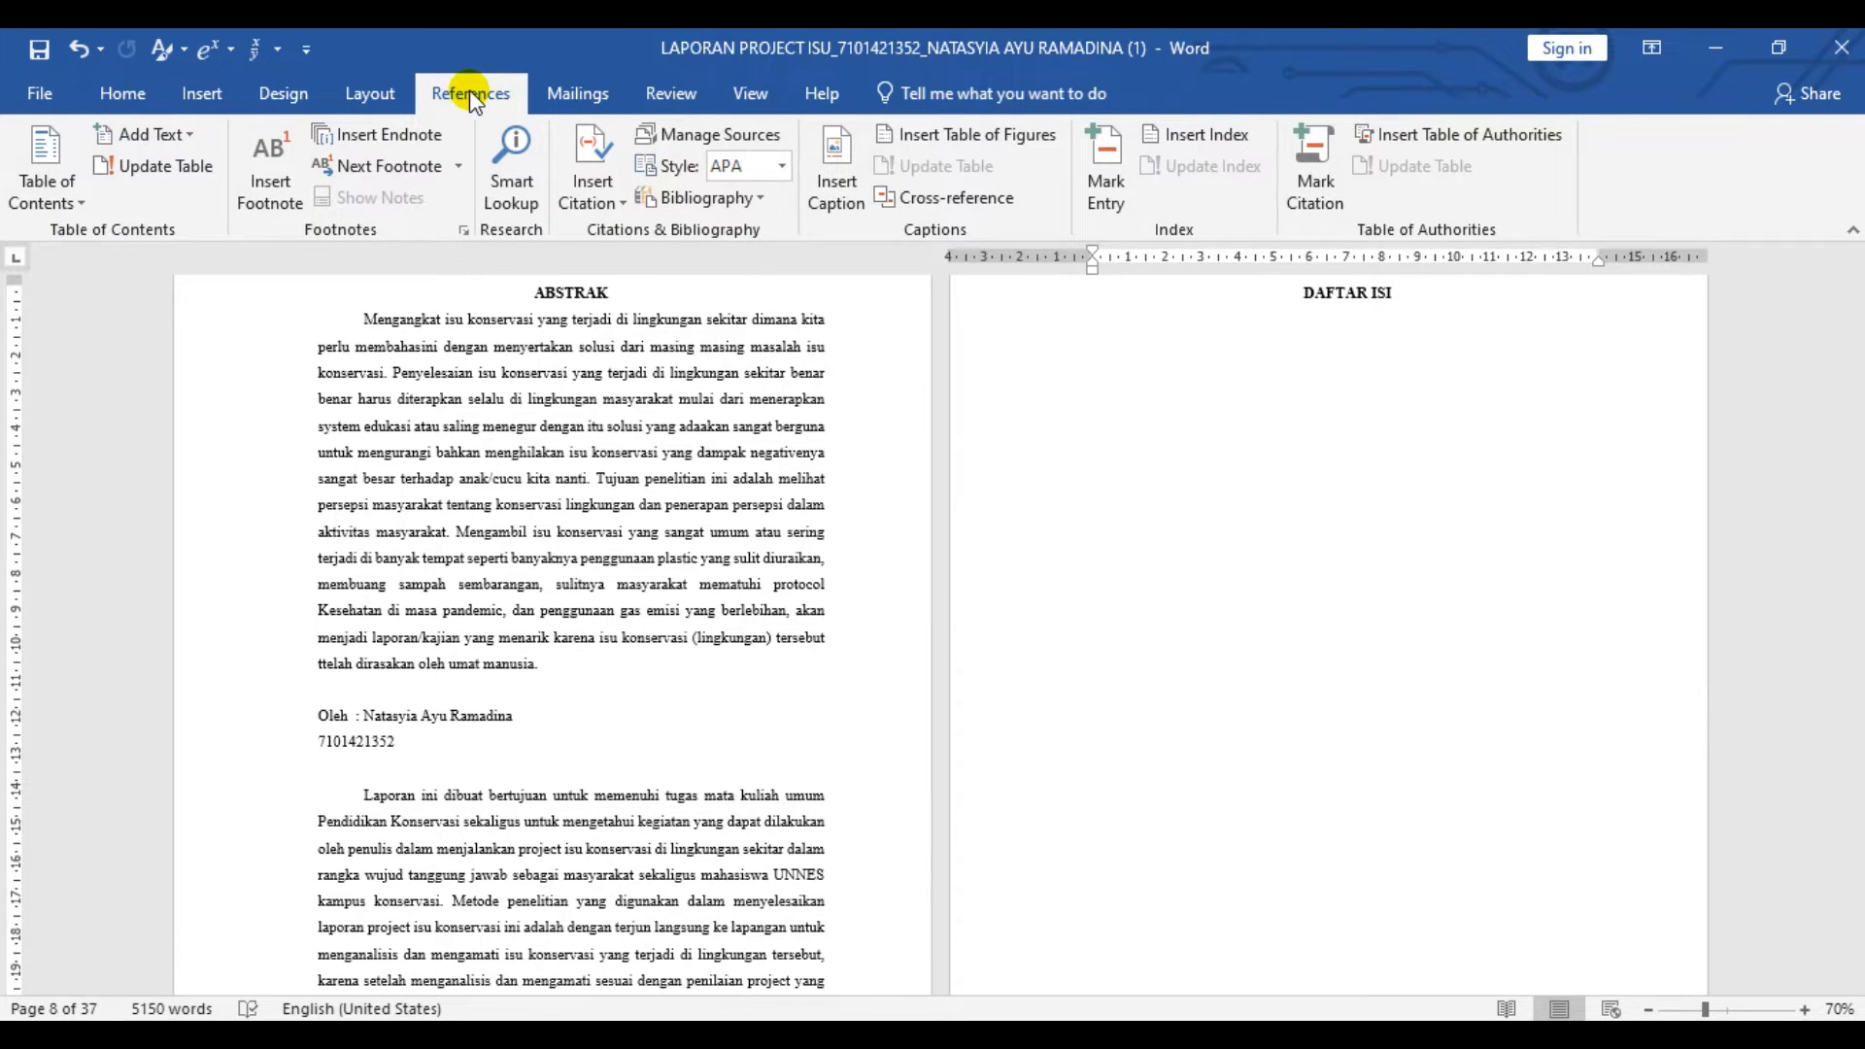
{"action": "left_click", "coordinate": [71, 197]}
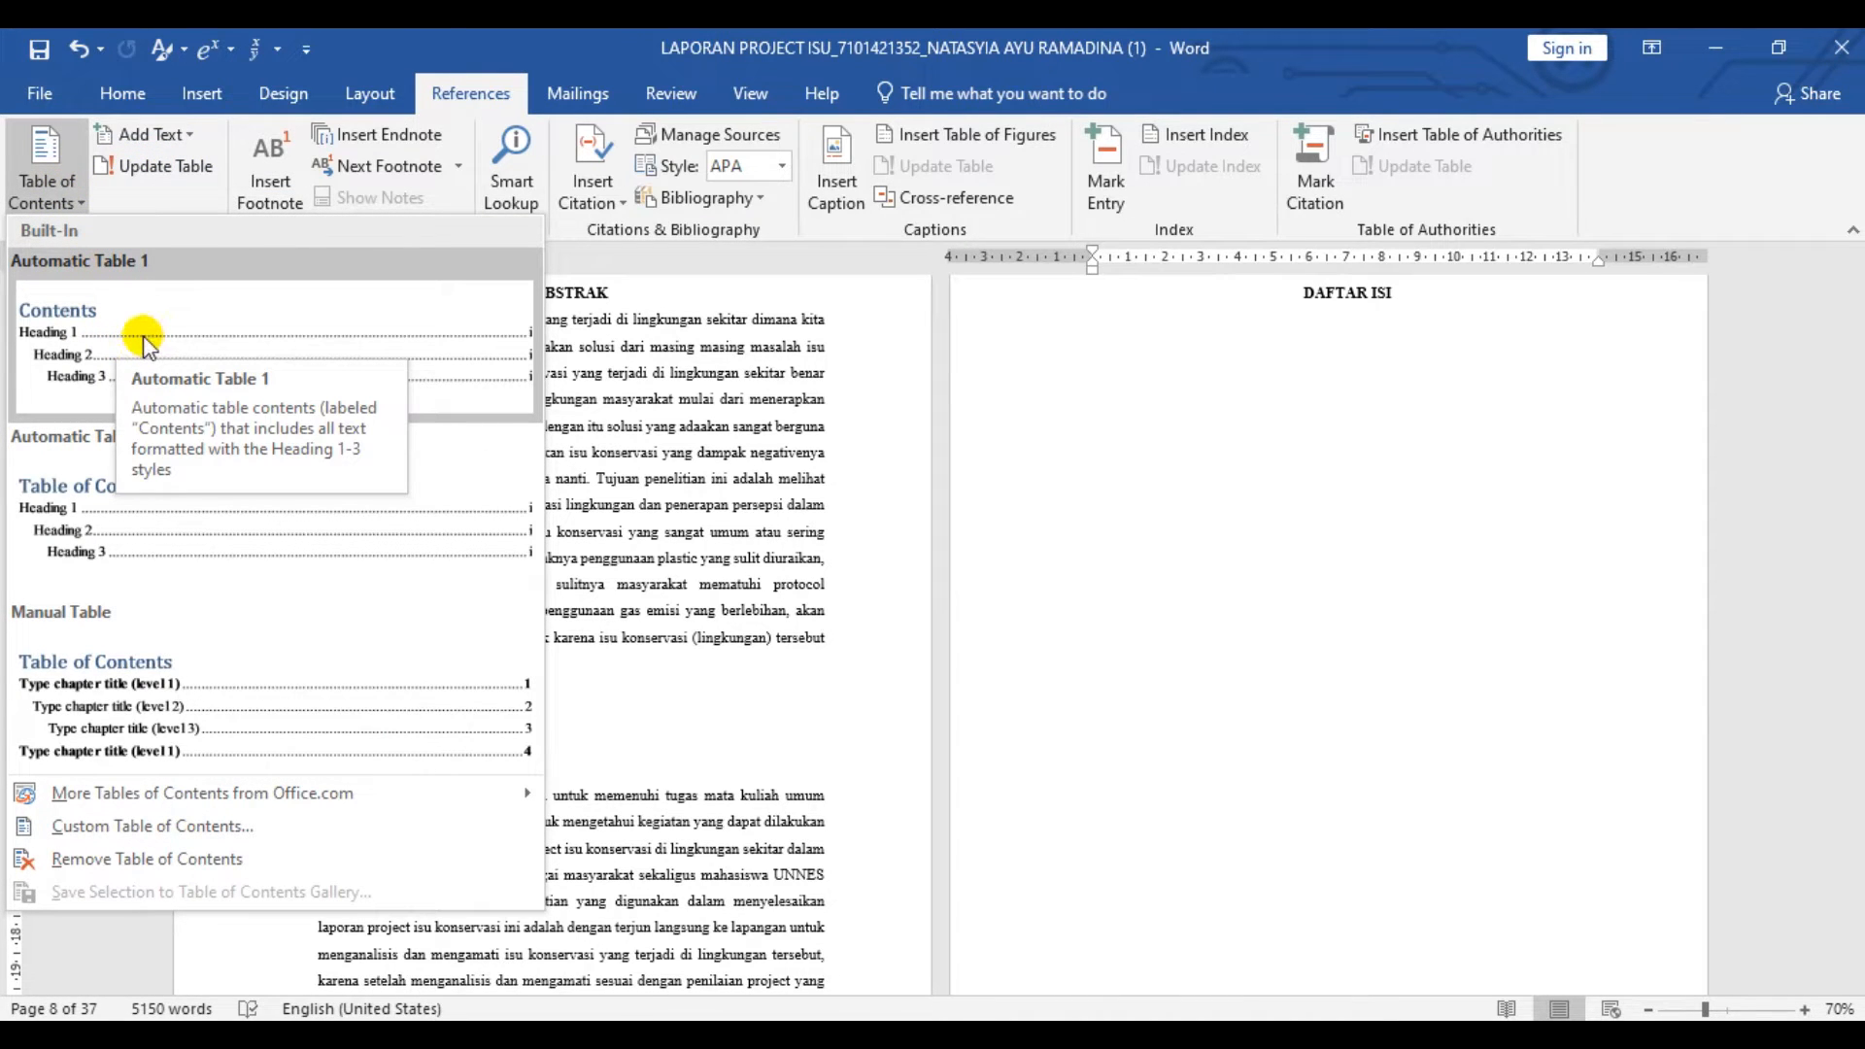
{"action": "left_click", "coordinate": [143, 340]}
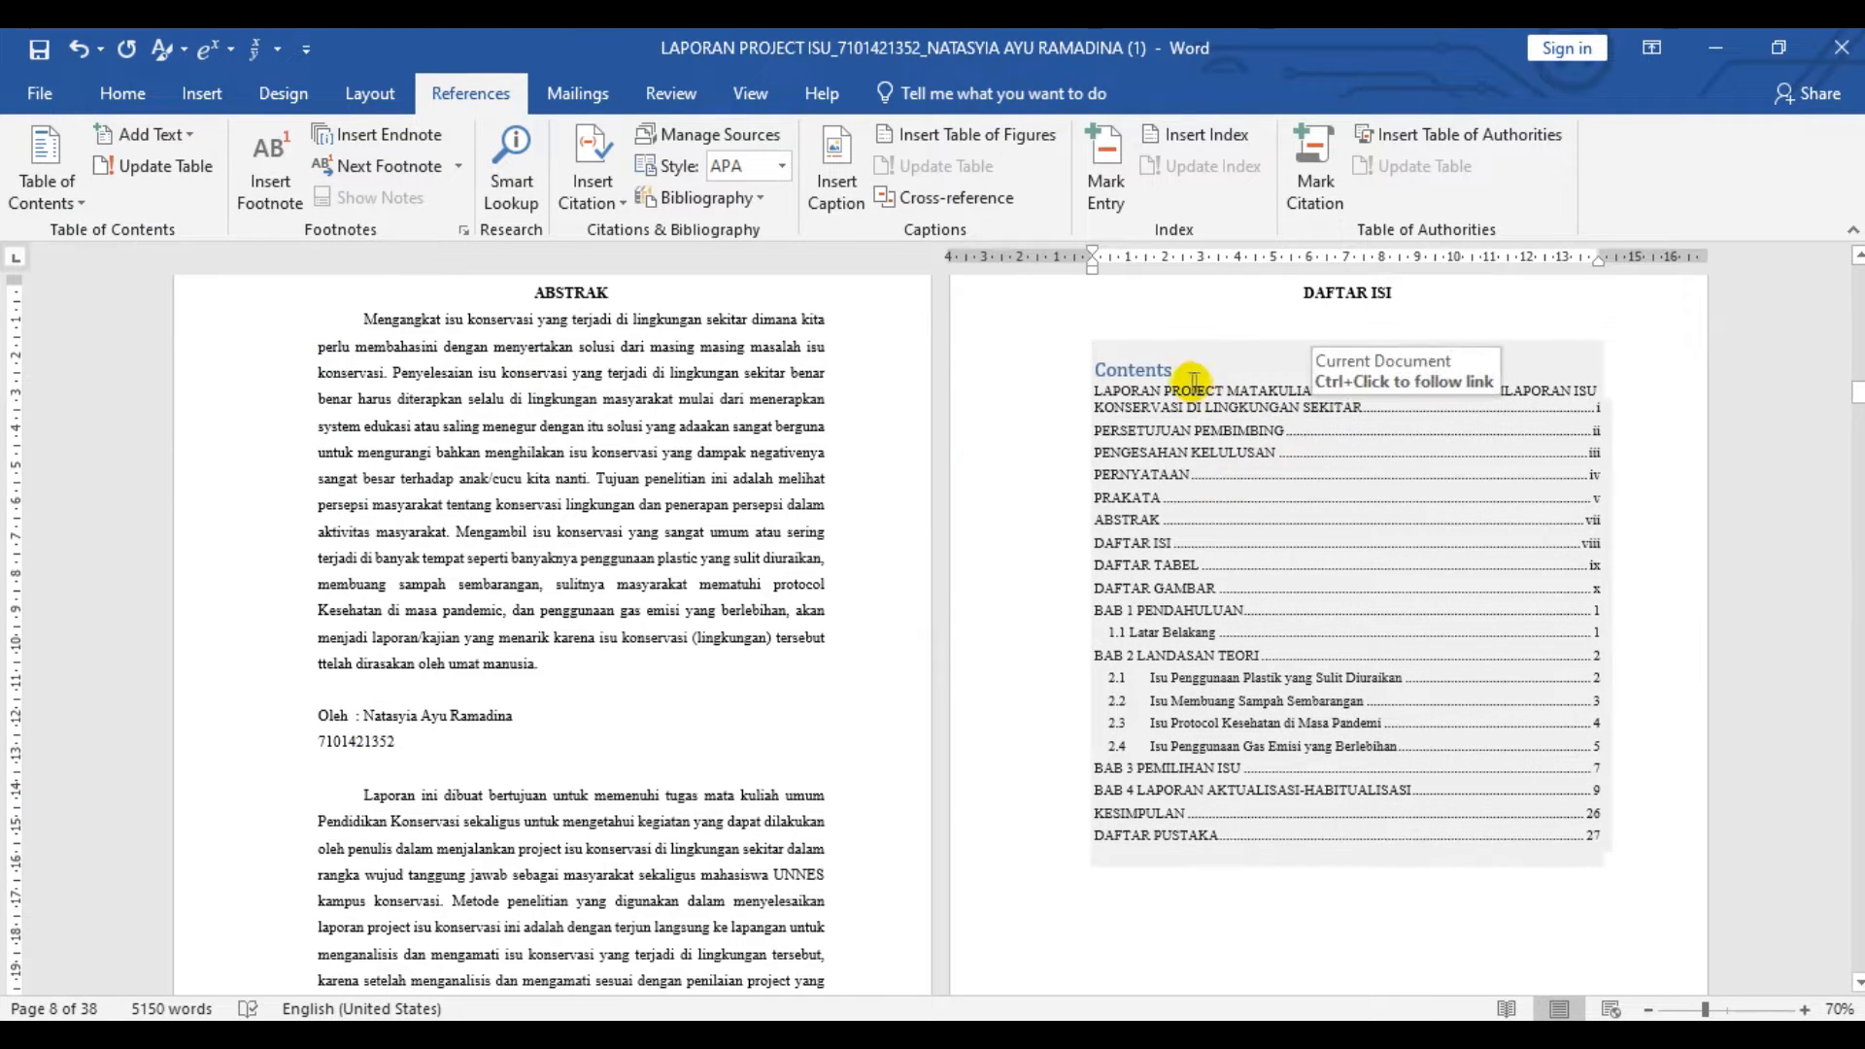
{"action": "double_click", "coordinate": [1166, 371]}
{"action": "key", "text": "Delete"}
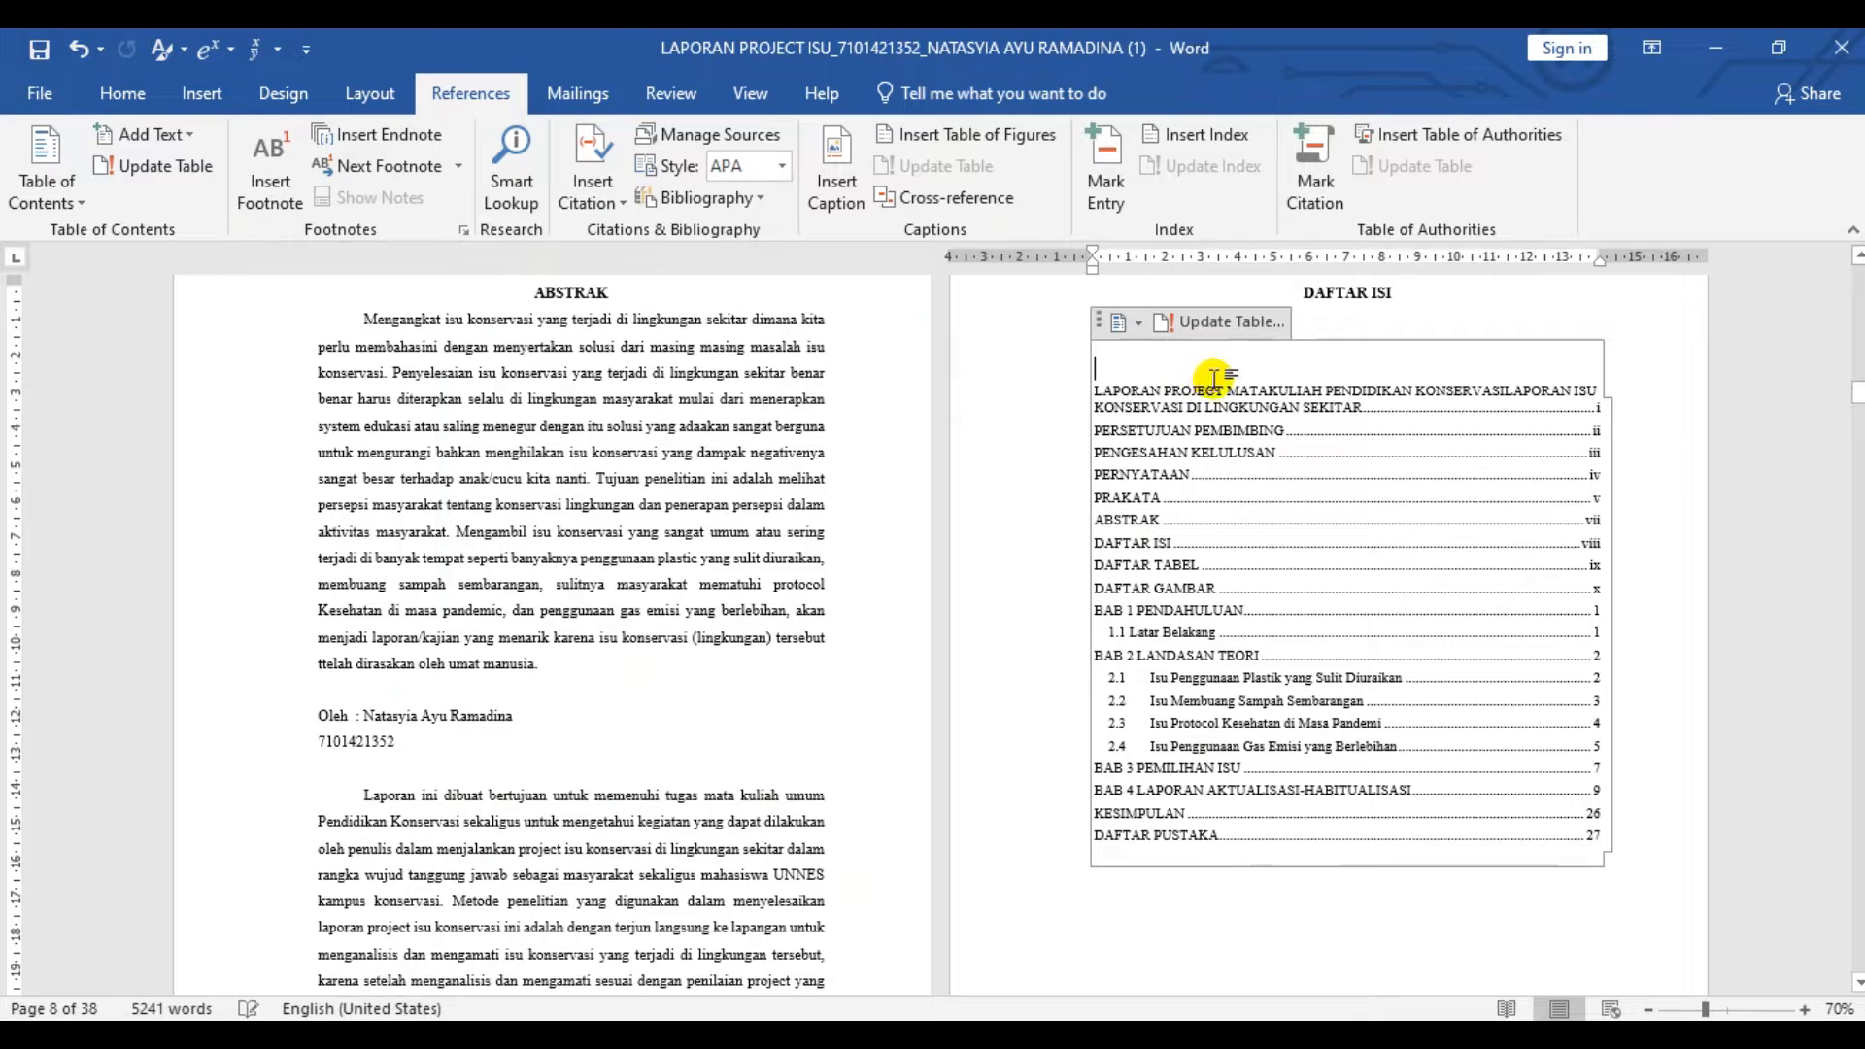
- Replace the report title entry in the table of contents with HALAMAN COVER and make the level-one entries bold
{"action": "triple_click", "coordinate": [1350, 398]}
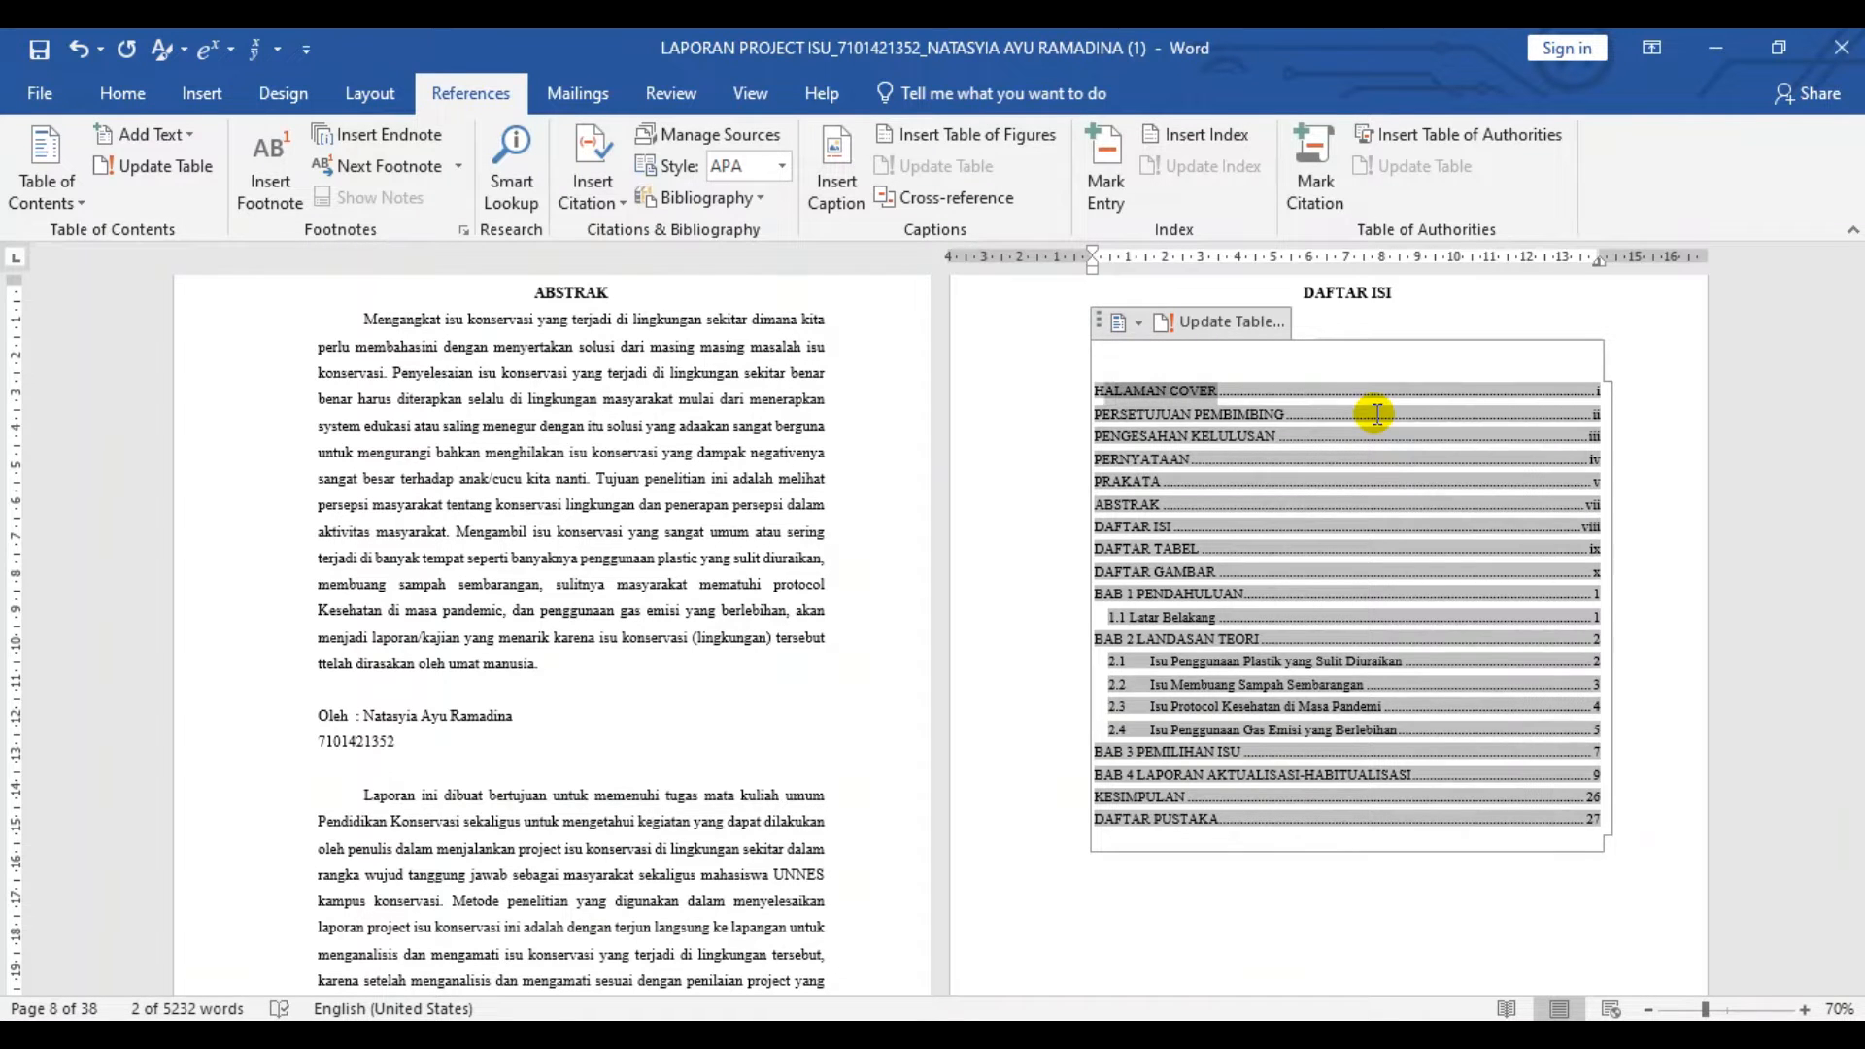
{"action": "key", "text": "shift+Left"}
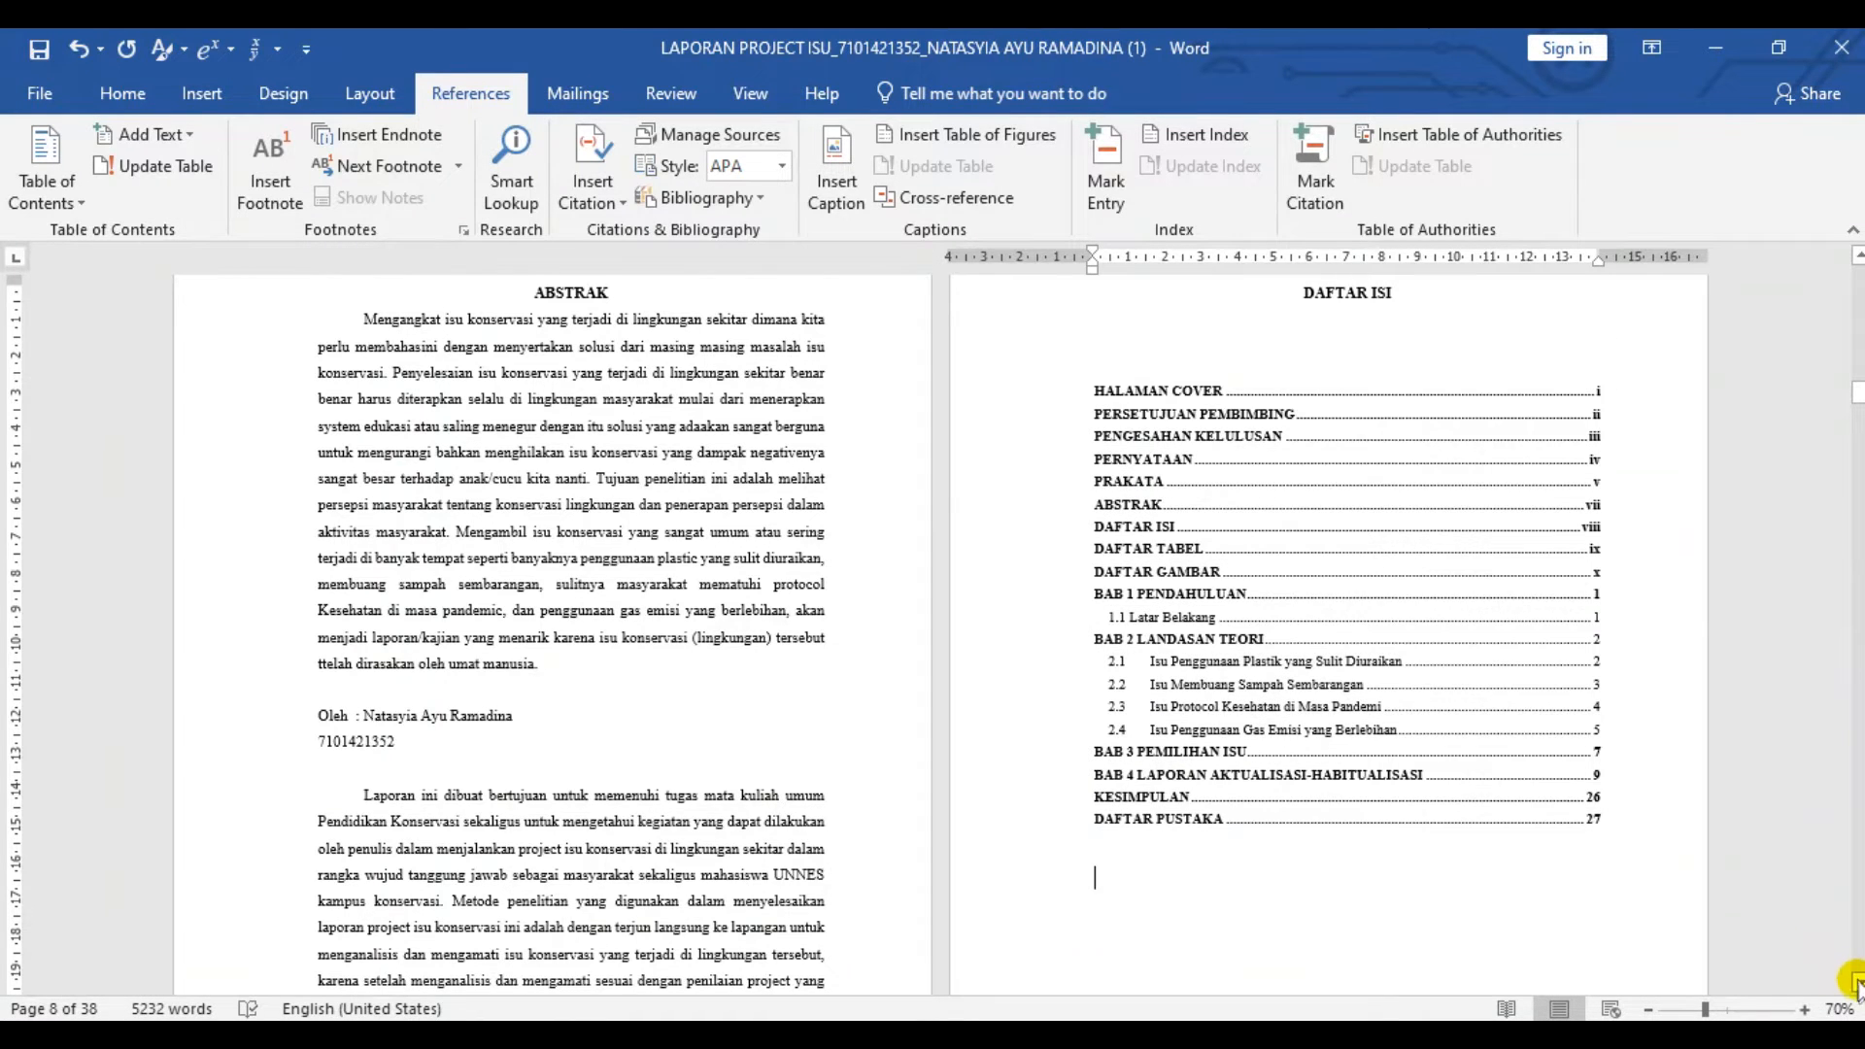
{"action": "left_click", "coordinate": [1855, 983]}
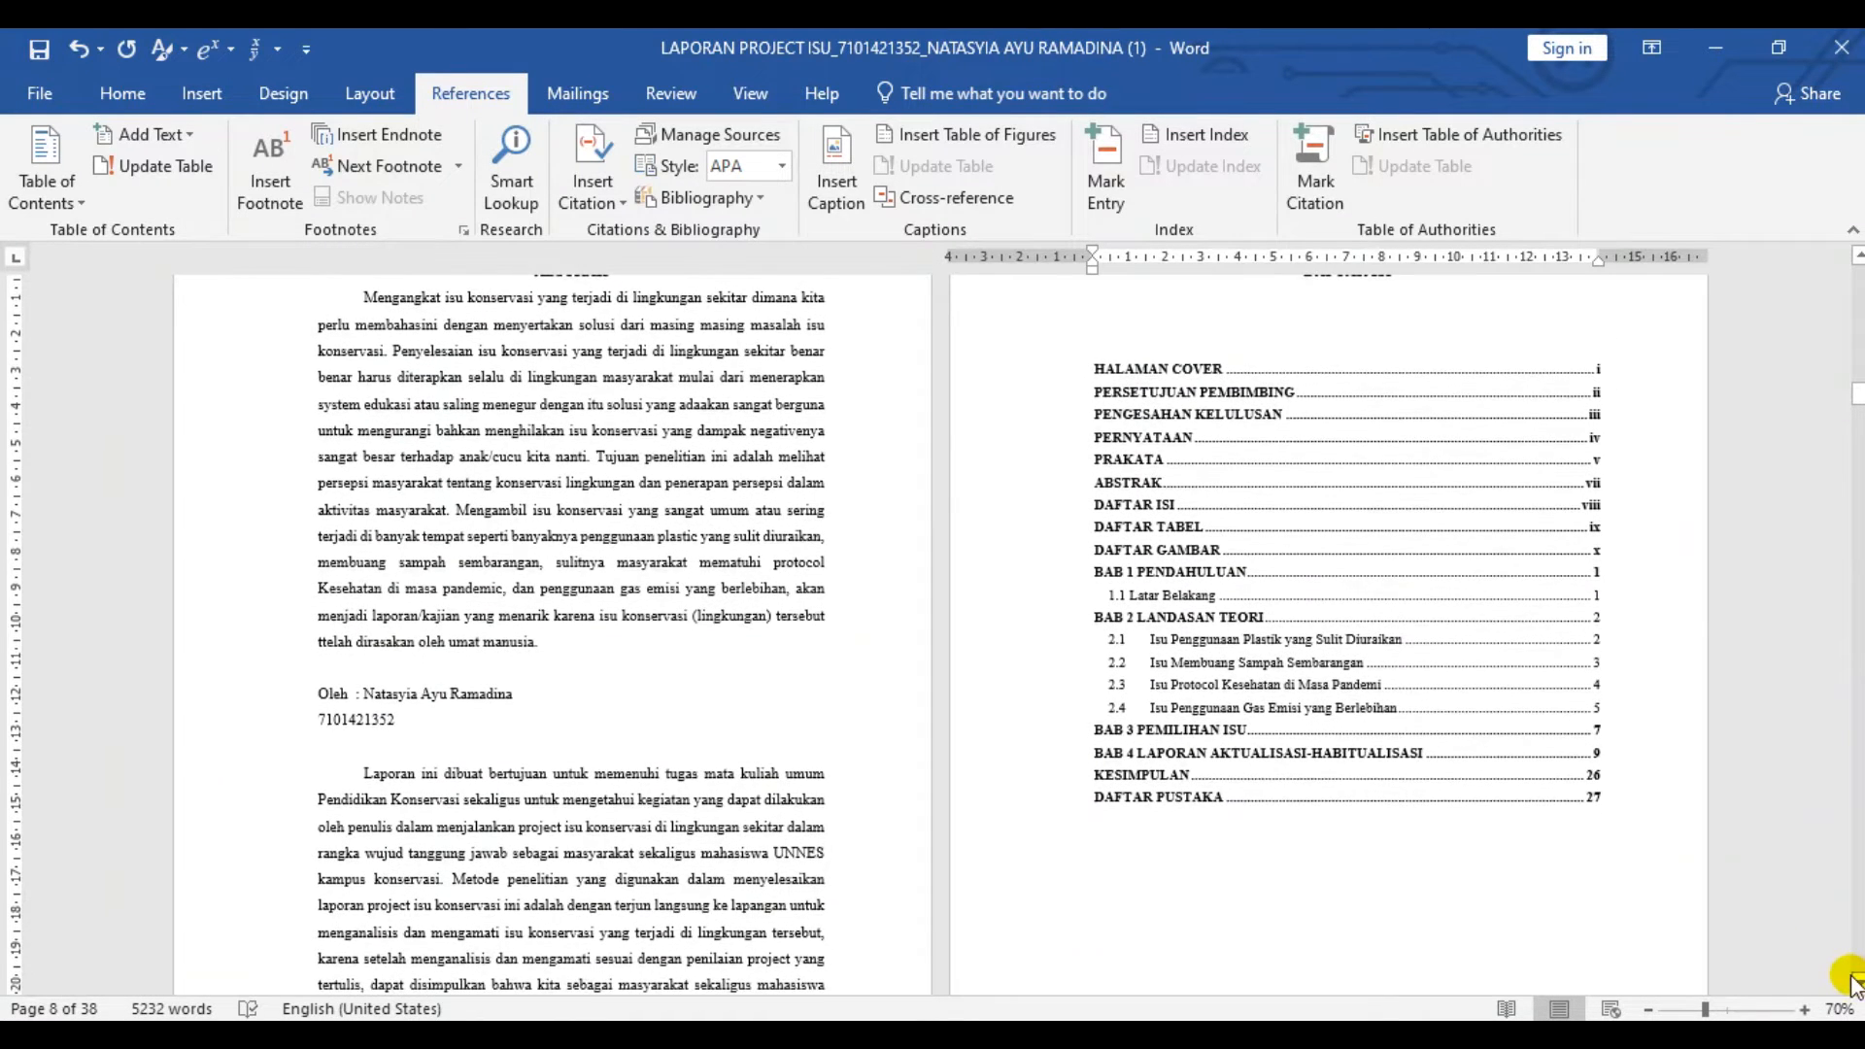
- Insert a caption with the new label "Tabel 3." before the title Penentuan Prioritas Isu dengan Metode USG and tidy the caption text
{"action": "scroll", "coordinate": [708, 620], "scroll_direction": "down", "scroll_amount": 15}
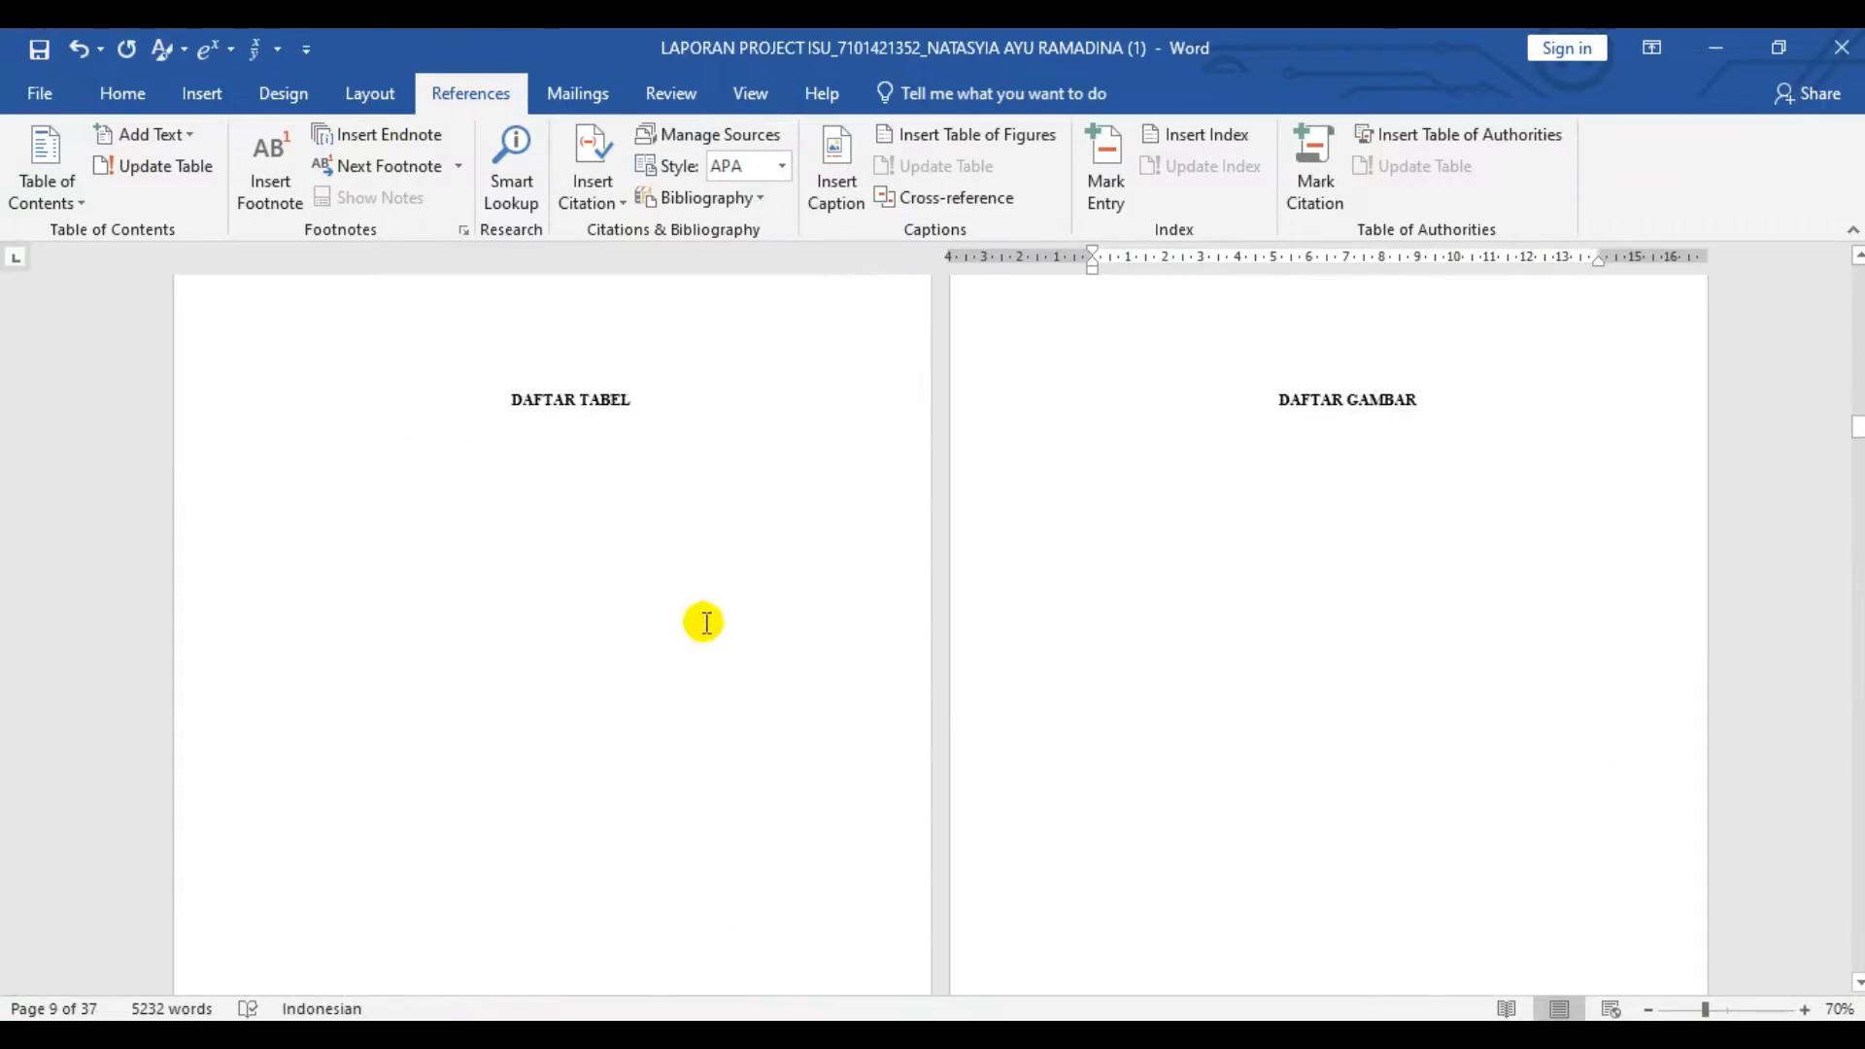
{"action": "scroll", "coordinate": [730, 631], "scroll_direction": "up", "scroll_amount": 15}
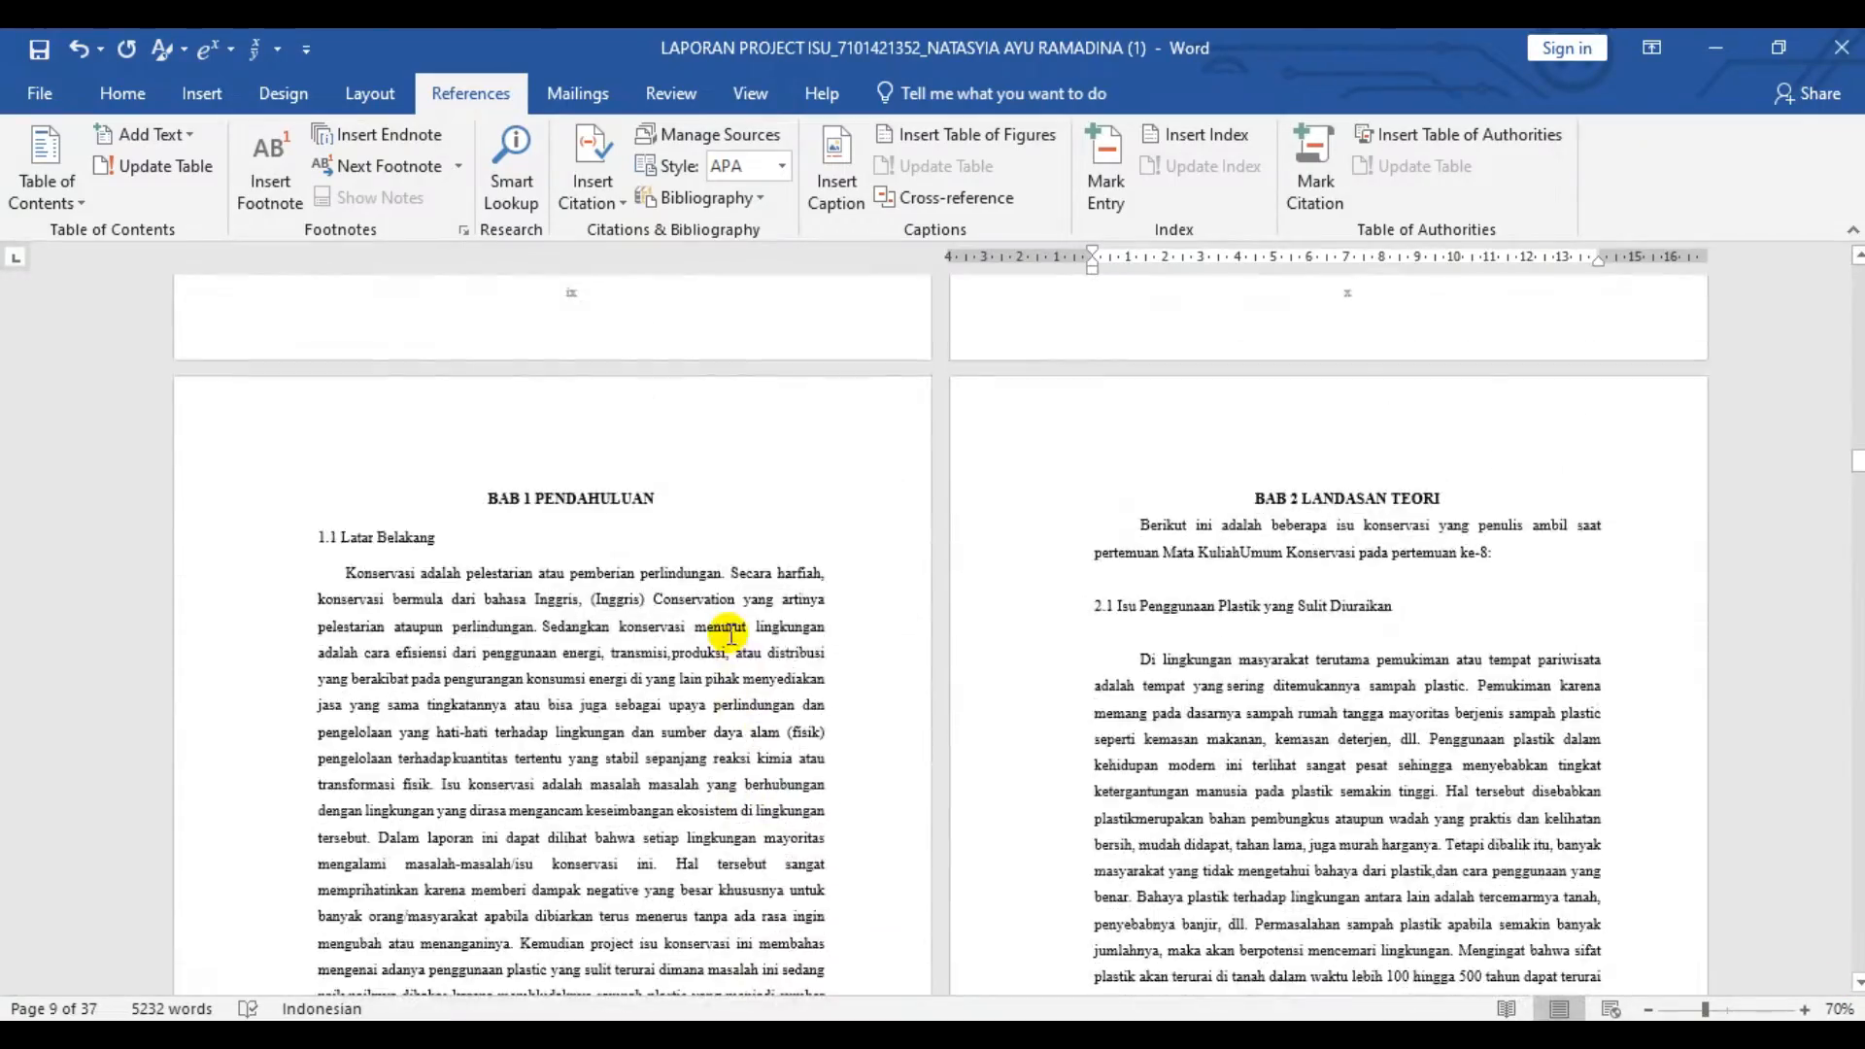
{"action": "scroll", "coordinate": [738, 643], "scroll_direction": "down", "scroll_amount": 10}
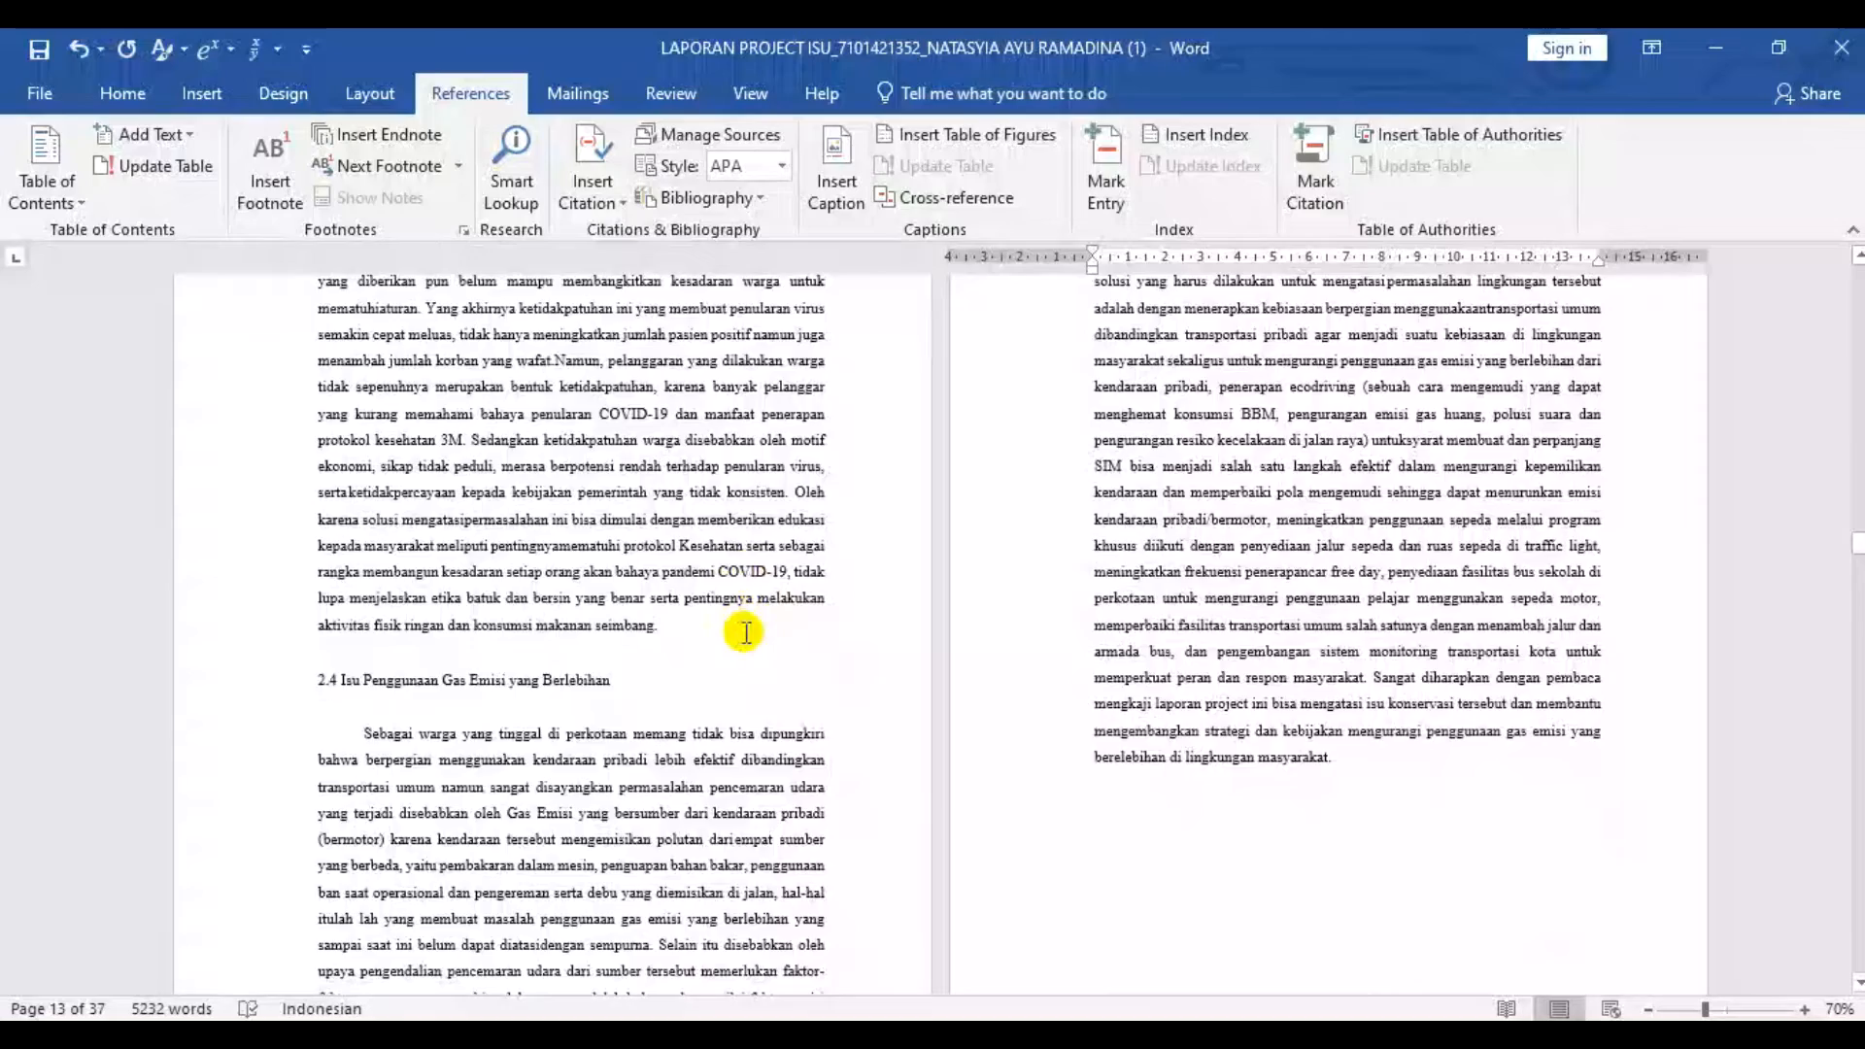
{"action": "scroll", "coordinate": [728, 622], "scroll_direction": "down", "scroll_amount": 5}
{"action": "scroll", "coordinate": [680, 607], "scroll_direction": "up", "scroll_amount": 5}
{"action": "left_click", "coordinate": [660, 601]}
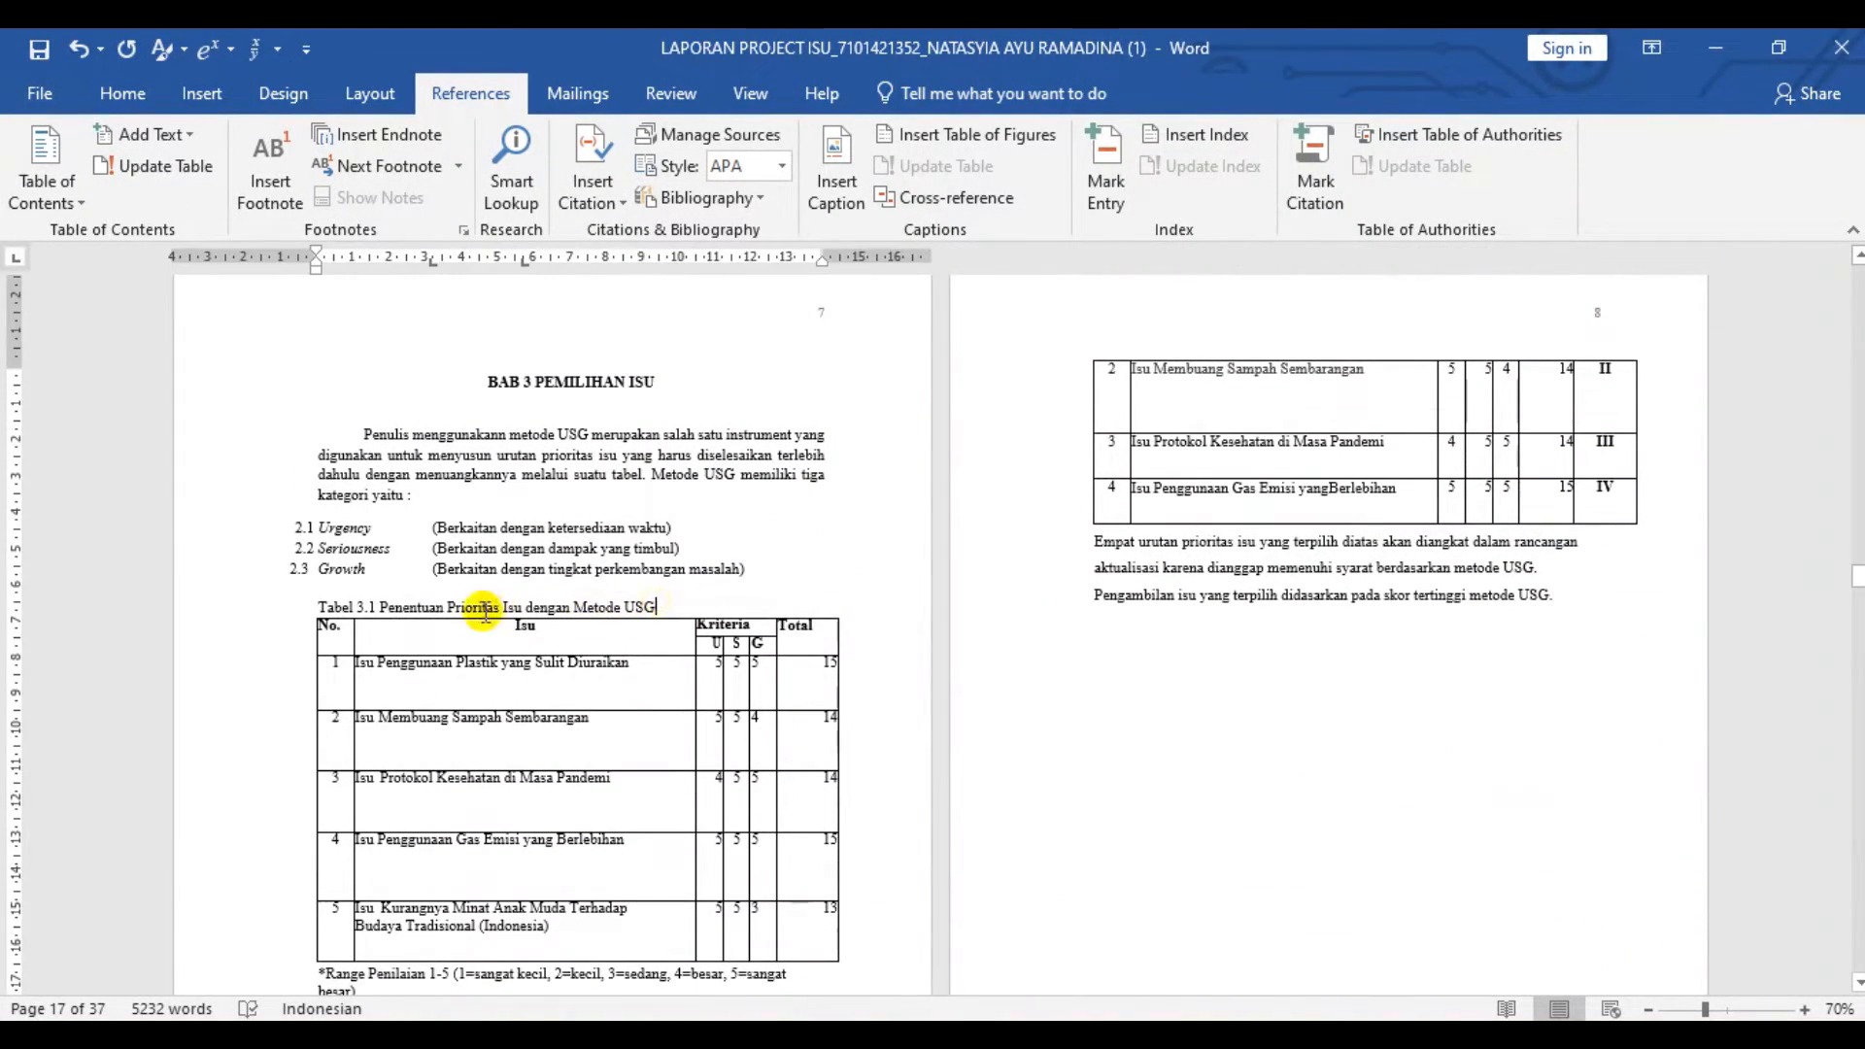
{"action": "left_click", "coordinate": [317, 606]}
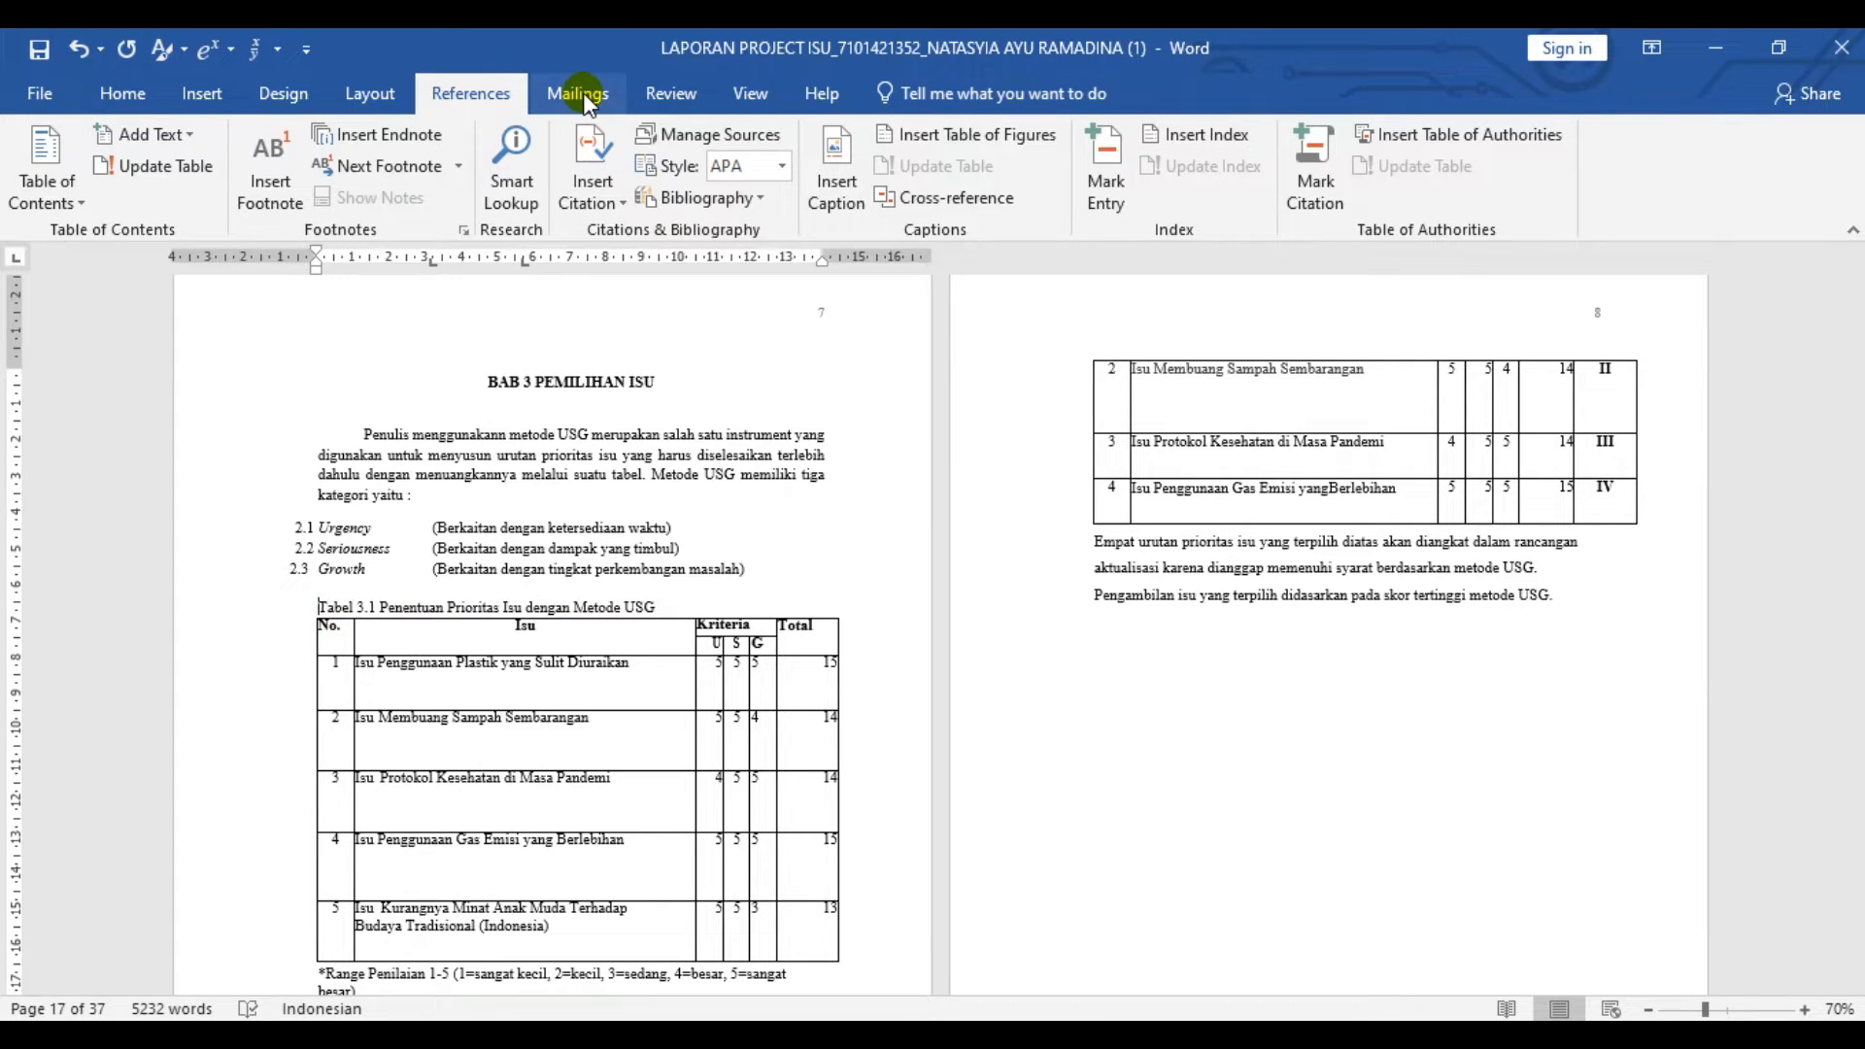
{"action": "left_click", "coordinate": [830, 194]}
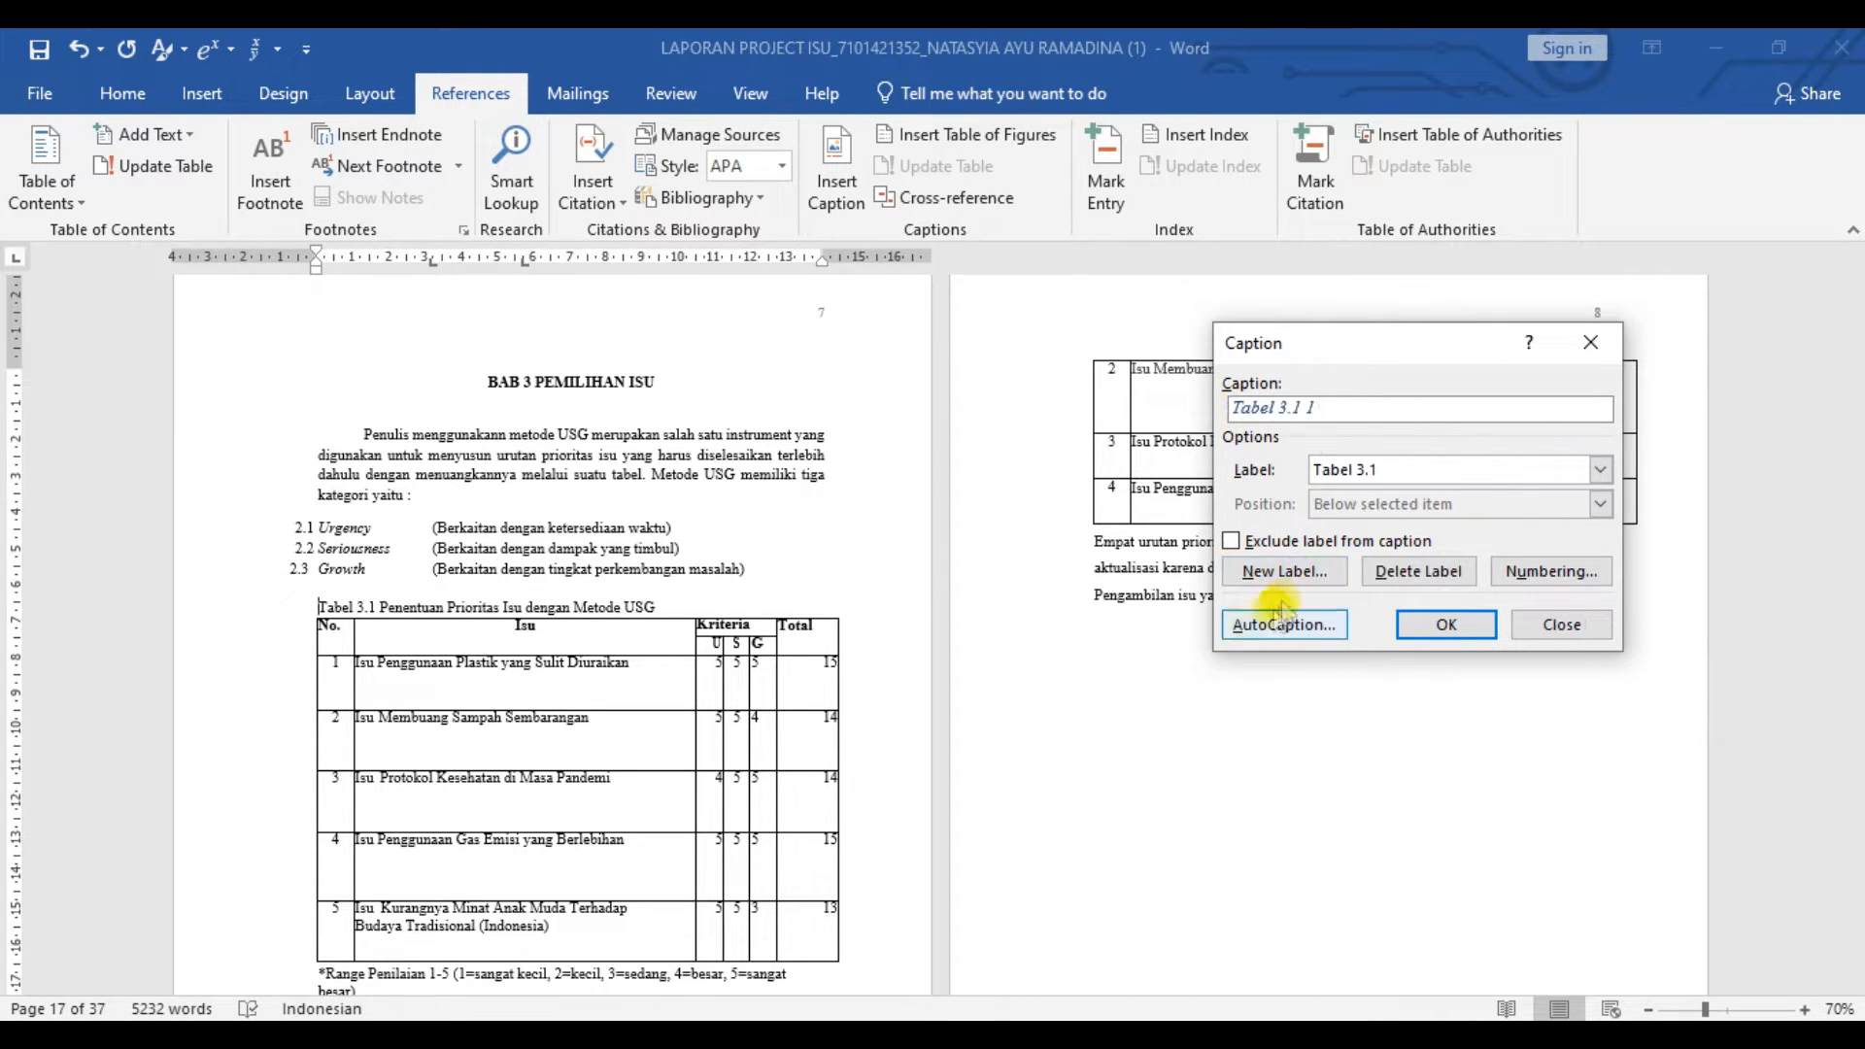
{"action": "left_click", "coordinate": [1284, 572]}
{"action": "type", "text": "T"}
{"action": "type", "text": "."}
{"action": "left_click", "coordinate": [900, 555]}
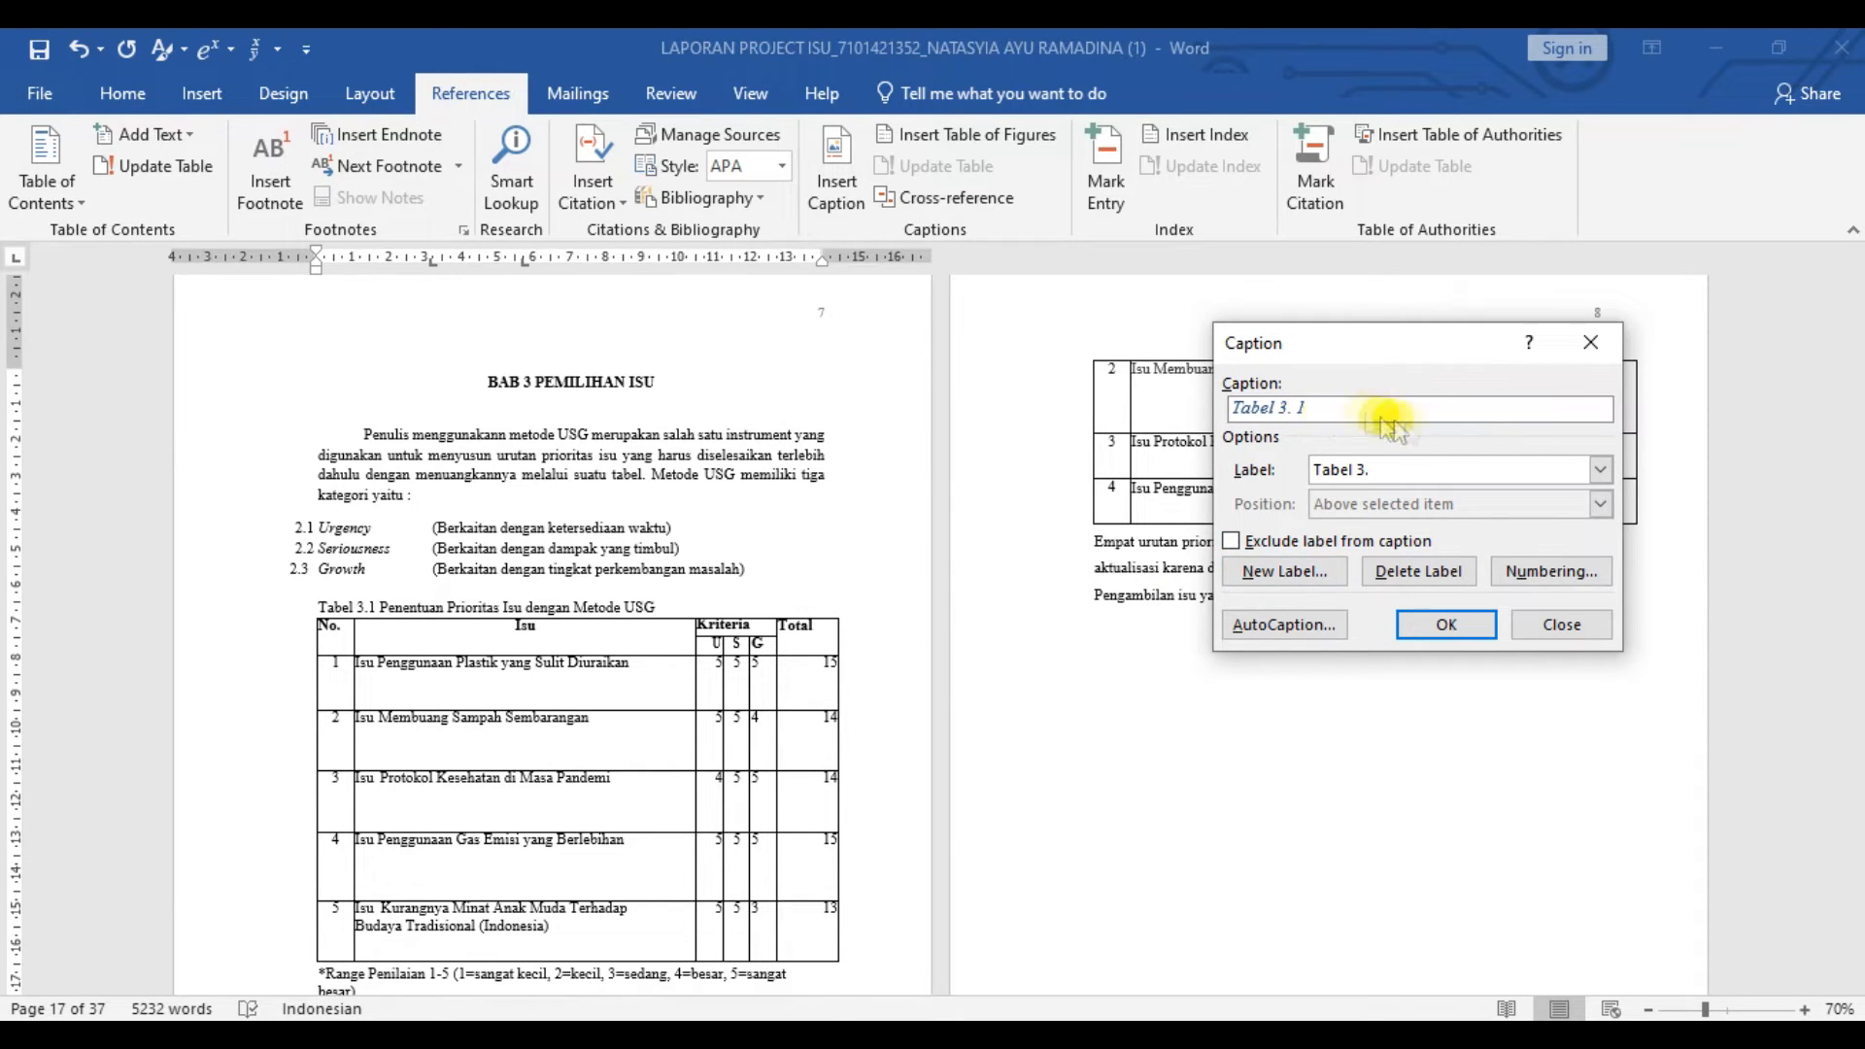
{"action": "left_click", "coordinate": [1447, 624]}
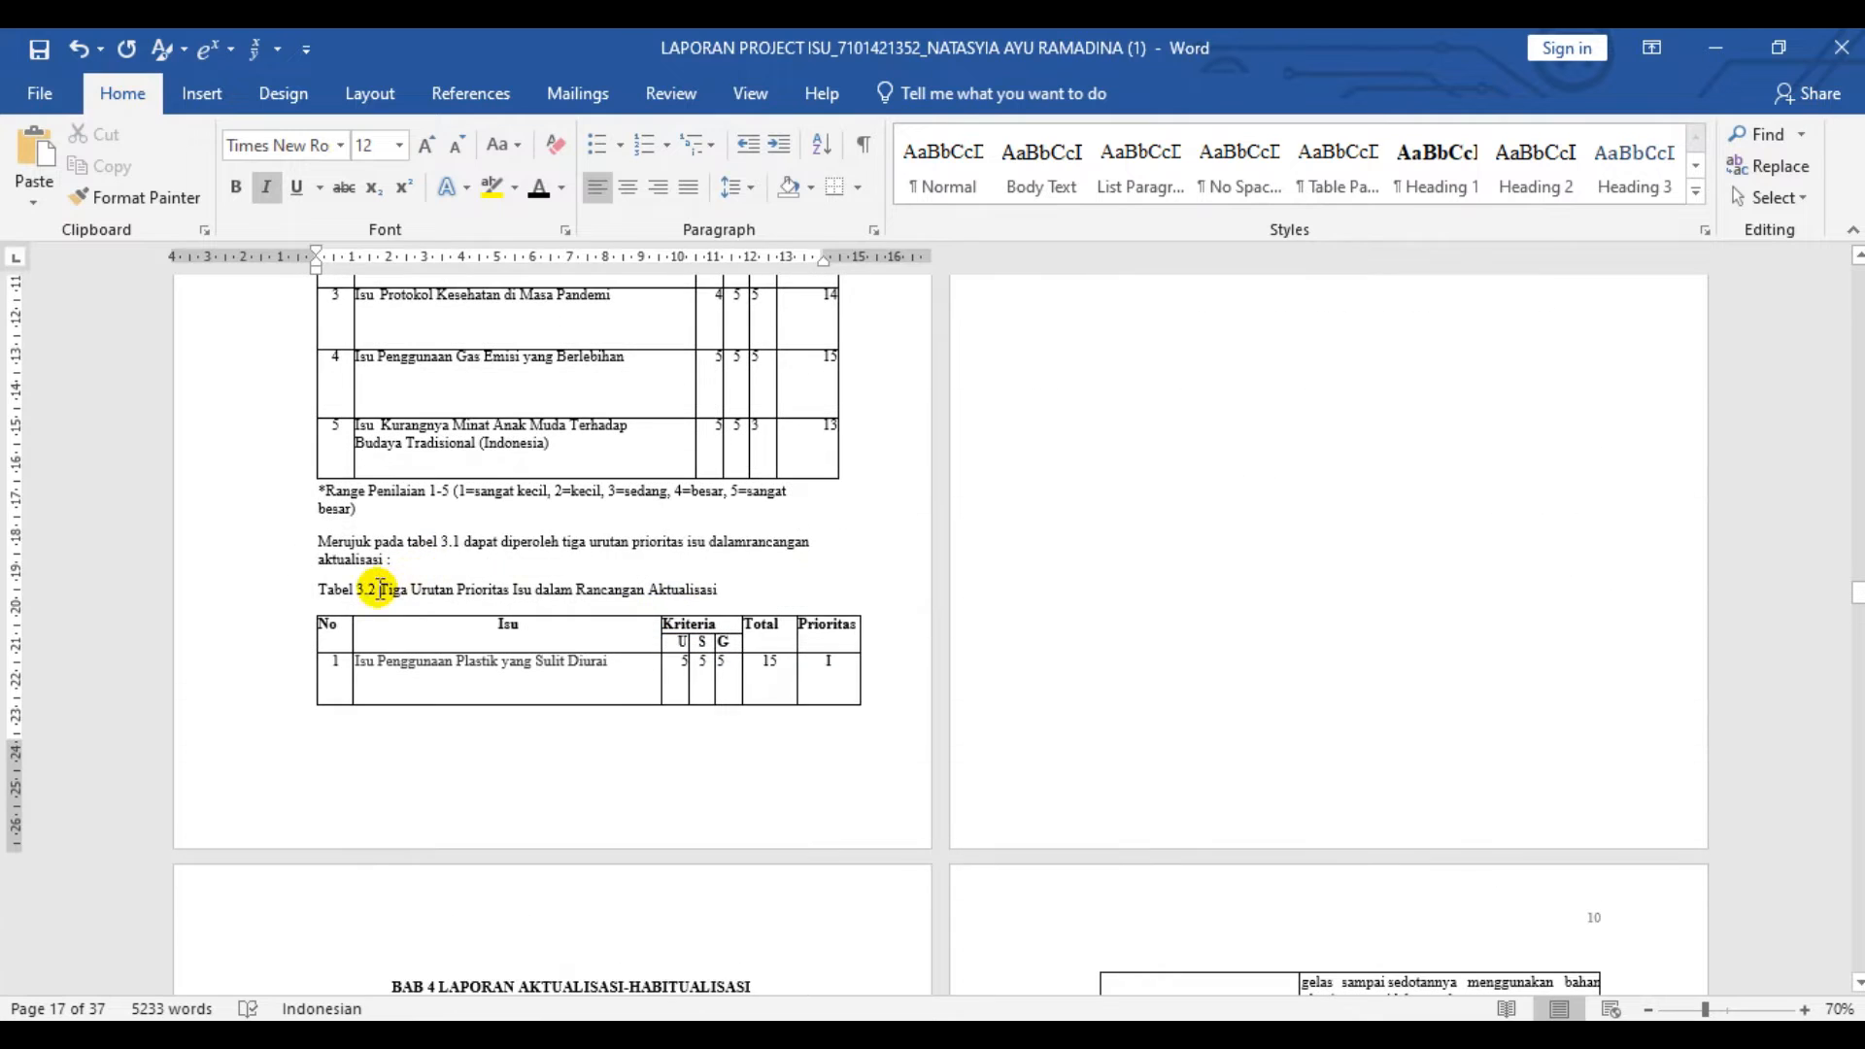
{"action": "double_click", "coordinate": [335, 590]}
{"action": "right_click", "coordinate": [378, 589]}
{"action": "left_click", "coordinate": [309, 571]}
{"action": "left_click", "coordinate": [595, 96]}
- Insert a "Tabel 3." caption with 1, 2, 3 numbering at the title Tiga Urutan Prioritas Isu dalam Rancangan Aktualisasi and adjust its text
{"action": "left_click", "coordinate": [470, 93]}
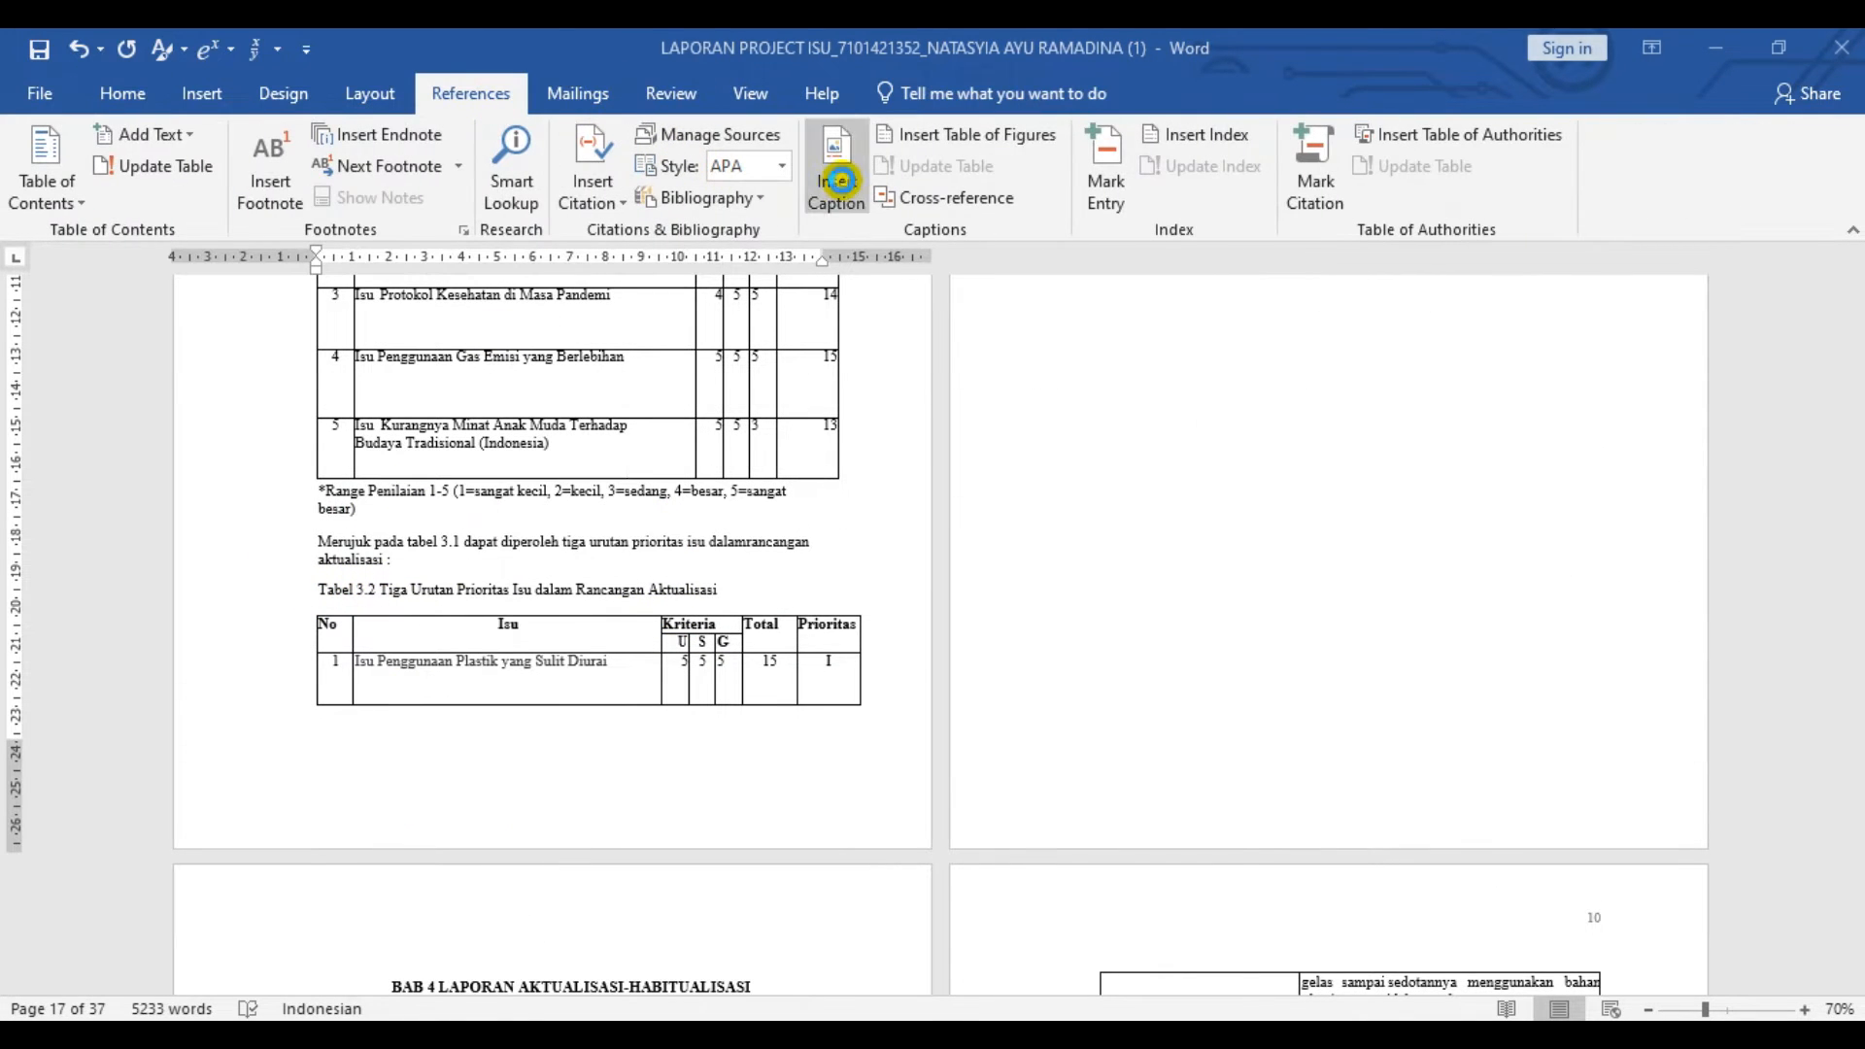
{"action": "left_click", "coordinate": [836, 179]}
{"action": "left_click", "coordinate": [1551, 571]}
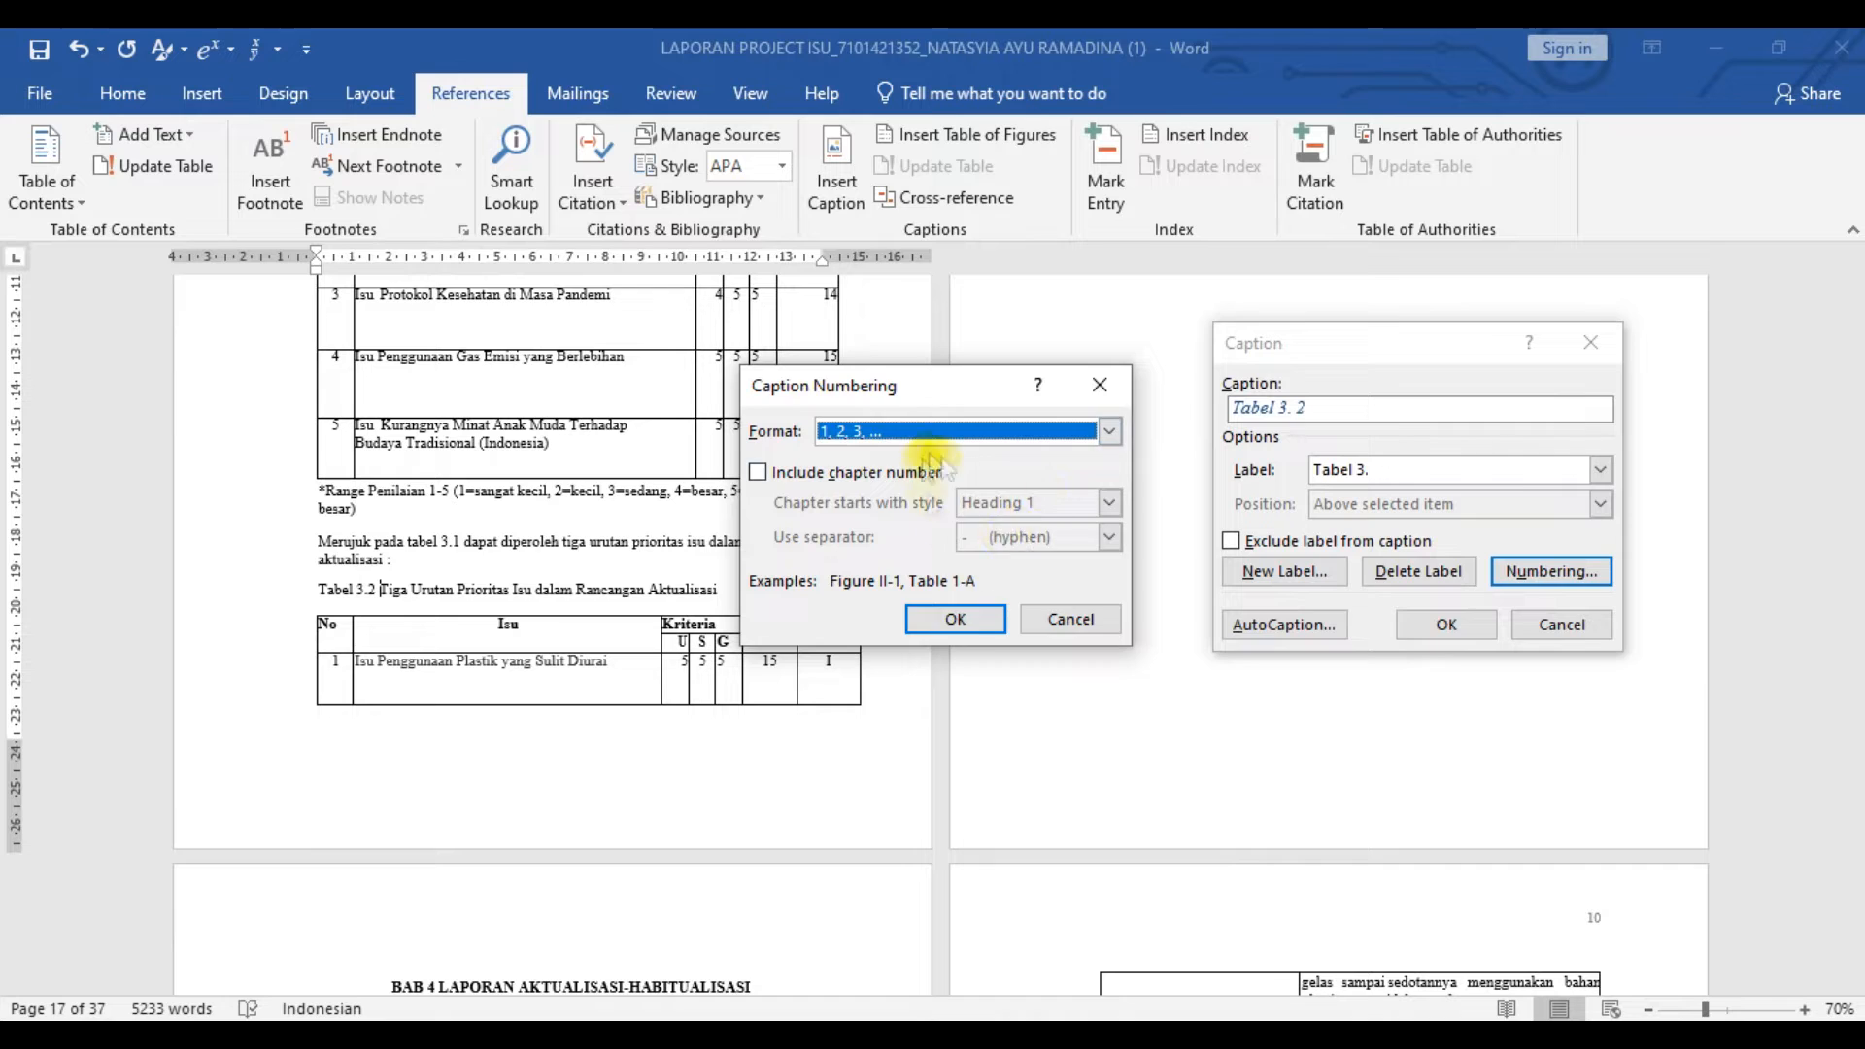
{"action": "left_click", "coordinate": [956, 619]}
{"action": "left_click", "coordinate": [1447, 625]}
{"action": "left_click_drag", "start_coordinate": [688, 573], "coordinate": [319, 581]}
{"action": "left_click", "coordinate": [114, 92]}
{"action": "left_click", "coordinate": [425, 145]}
{"action": "left_click", "coordinate": [426, 145]}
{"action": "left_click", "coordinate": [428, 146]}
{"action": "left_click", "coordinate": [443, 573]}
{"action": "key", "text": "BackSpace"}
- Insert a caption with the new label "Tabel 4." above the title Tabel 4.1 Laporan Aktualisasi-Habituasi Kegiatan Satu
{"action": "left_click_drag", "start_coordinate": [443, 573], "coordinate": [462, 523]}
{"action": "scroll", "coordinate": [619, 563], "scroll_direction": "down", "scroll_amount": 10}
{"action": "left_click", "coordinate": [471, 94]}
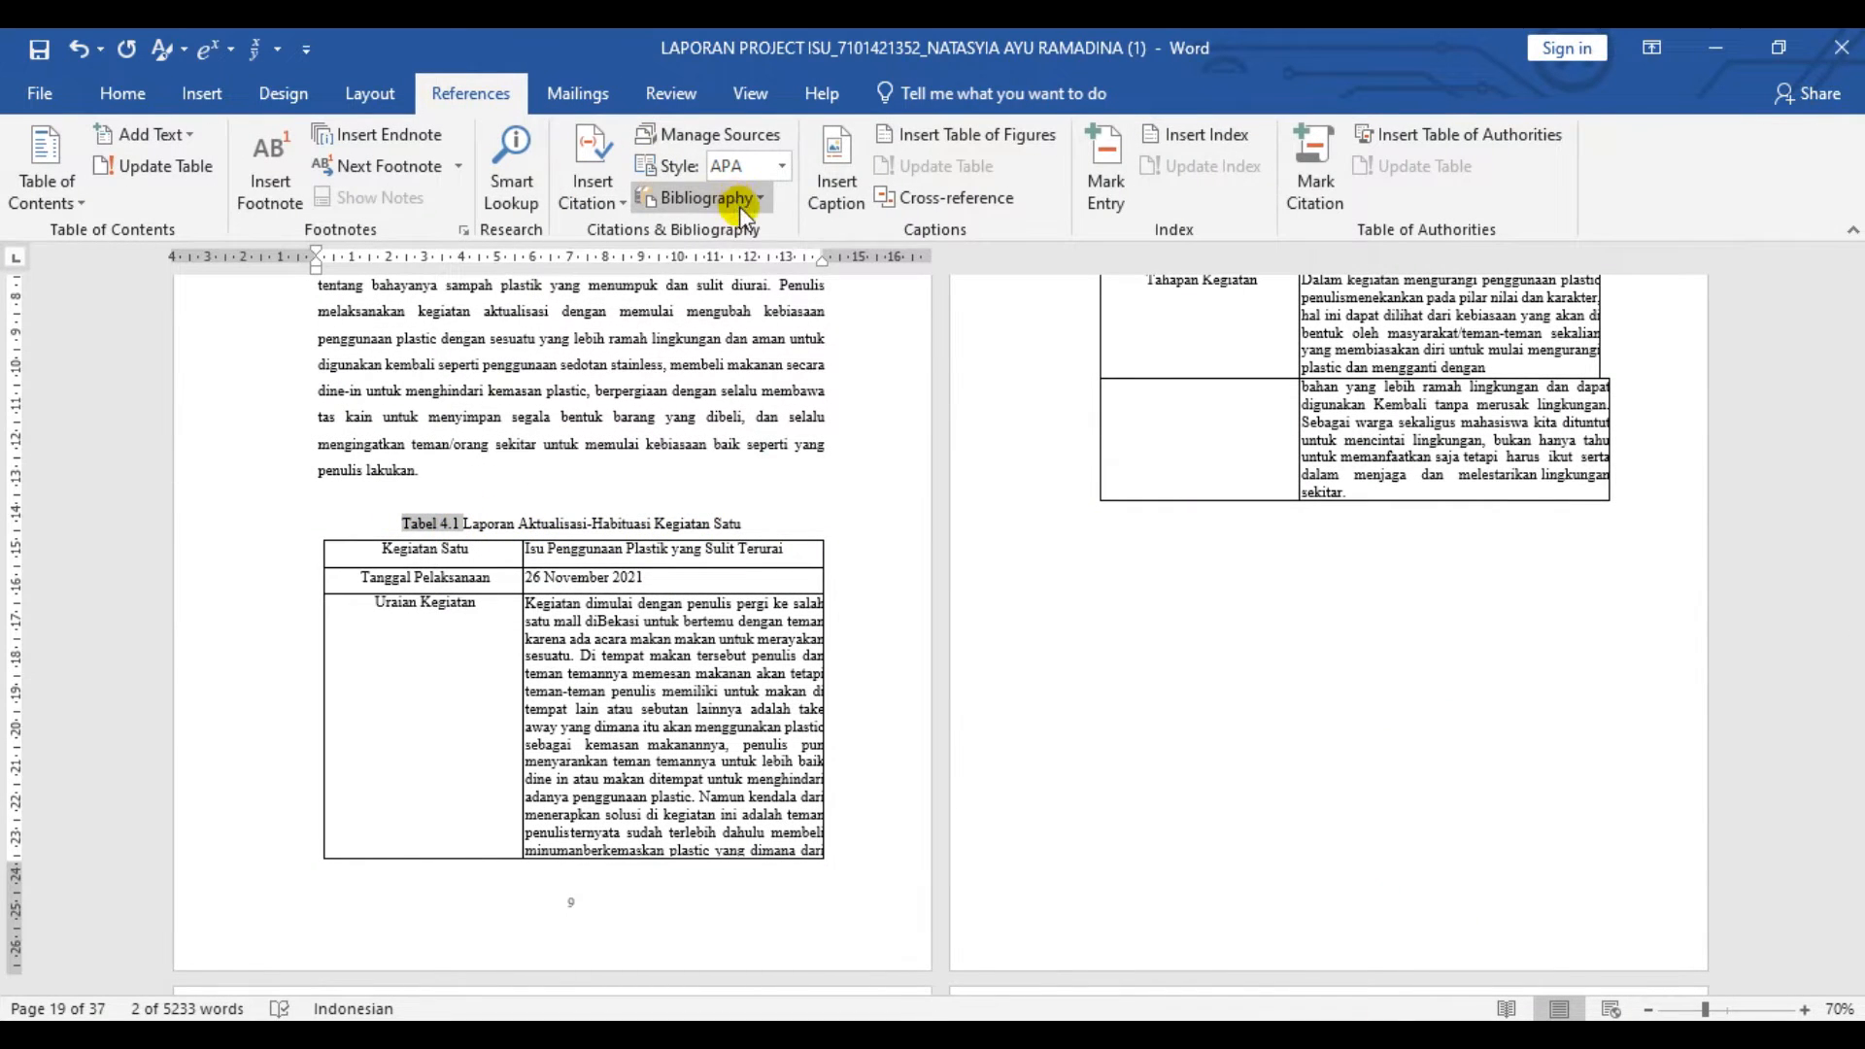
{"action": "left_click", "coordinate": [835, 179]}
{"action": "left_click", "coordinate": [1284, 571]}
{"action": "type", "text": "Tabel 4."}
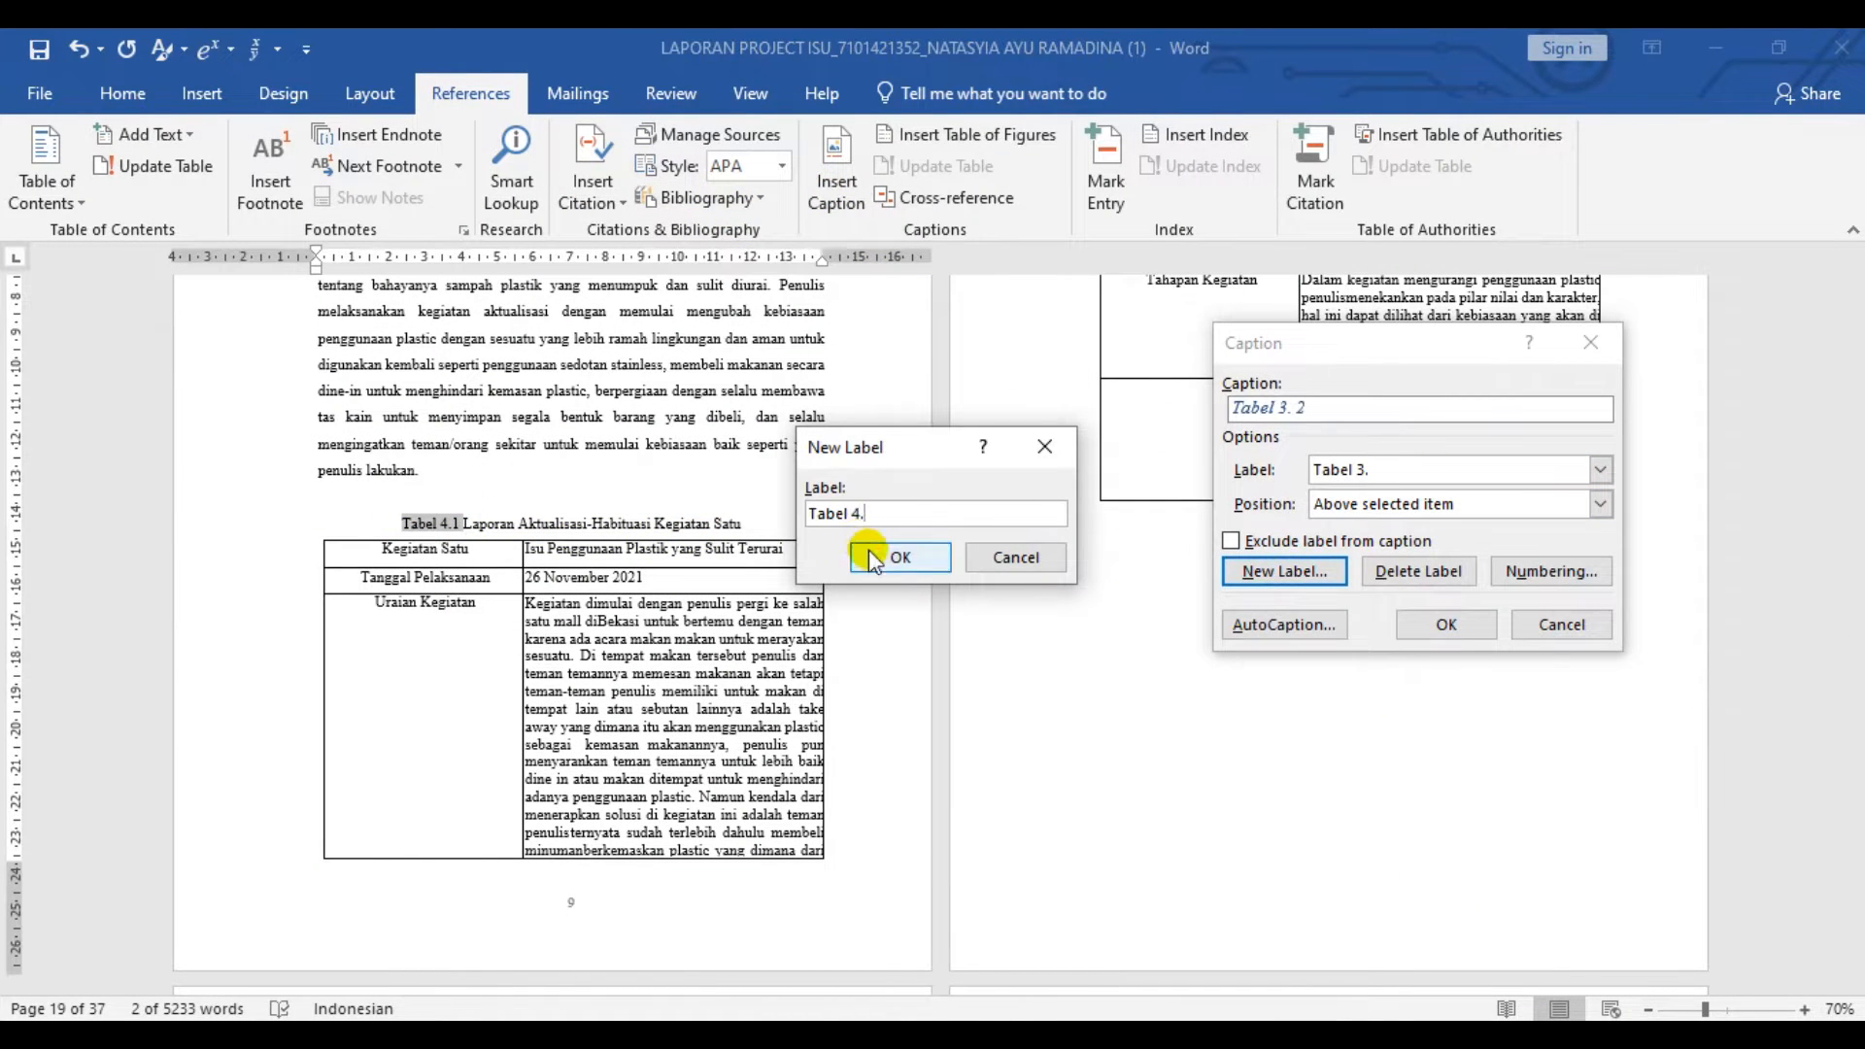
{"action": "left_click", "coordinate": [872, 559]}
{"action": "left_click", "coordinate": [1428, 624]}
- Insert a "Tabel 4." caption before the title Tabel 4.2 Laporan Aktualisasi-Habituasi Kegiatan Dua
{"action": "scroll", "coordinate": [954, 602], "scroll_direction": "down", "scroll_amount": 5}
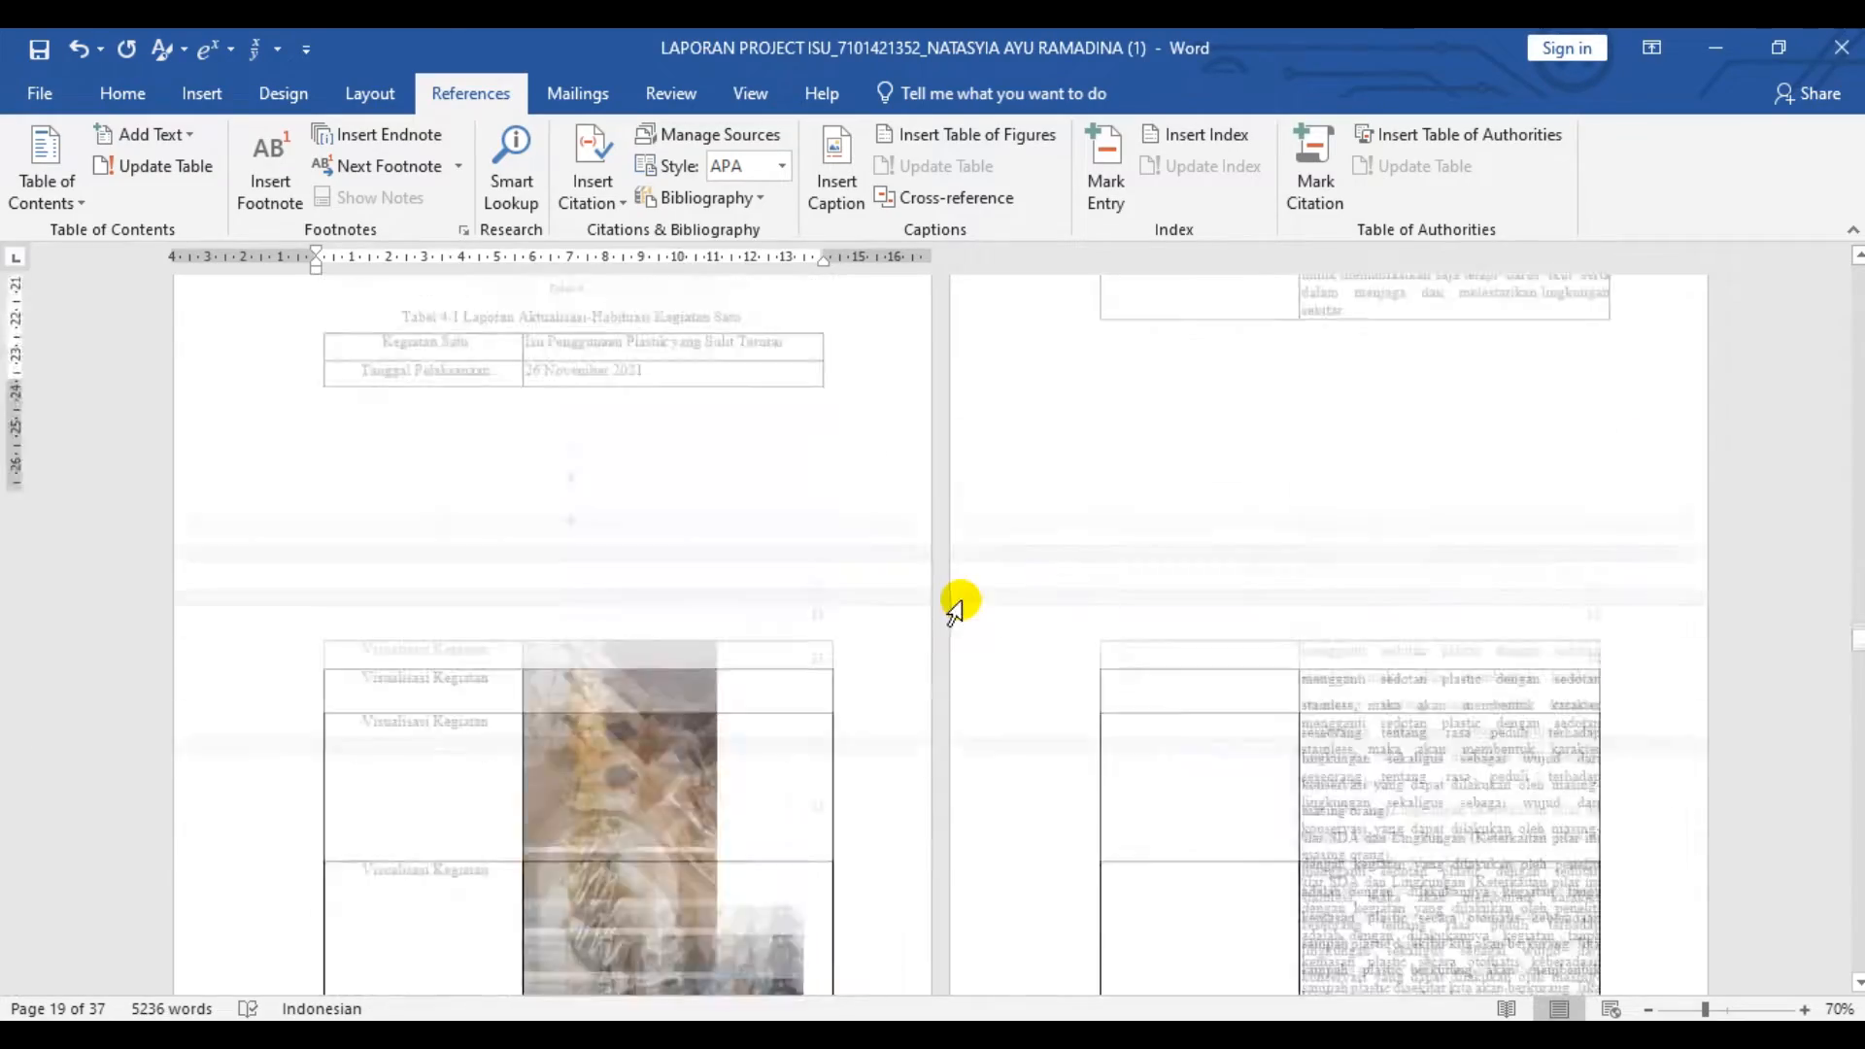
{"action": "left_click", "coordinate": [403, 653]}
{"action": "left_click", "coordinate": [835, 179]}
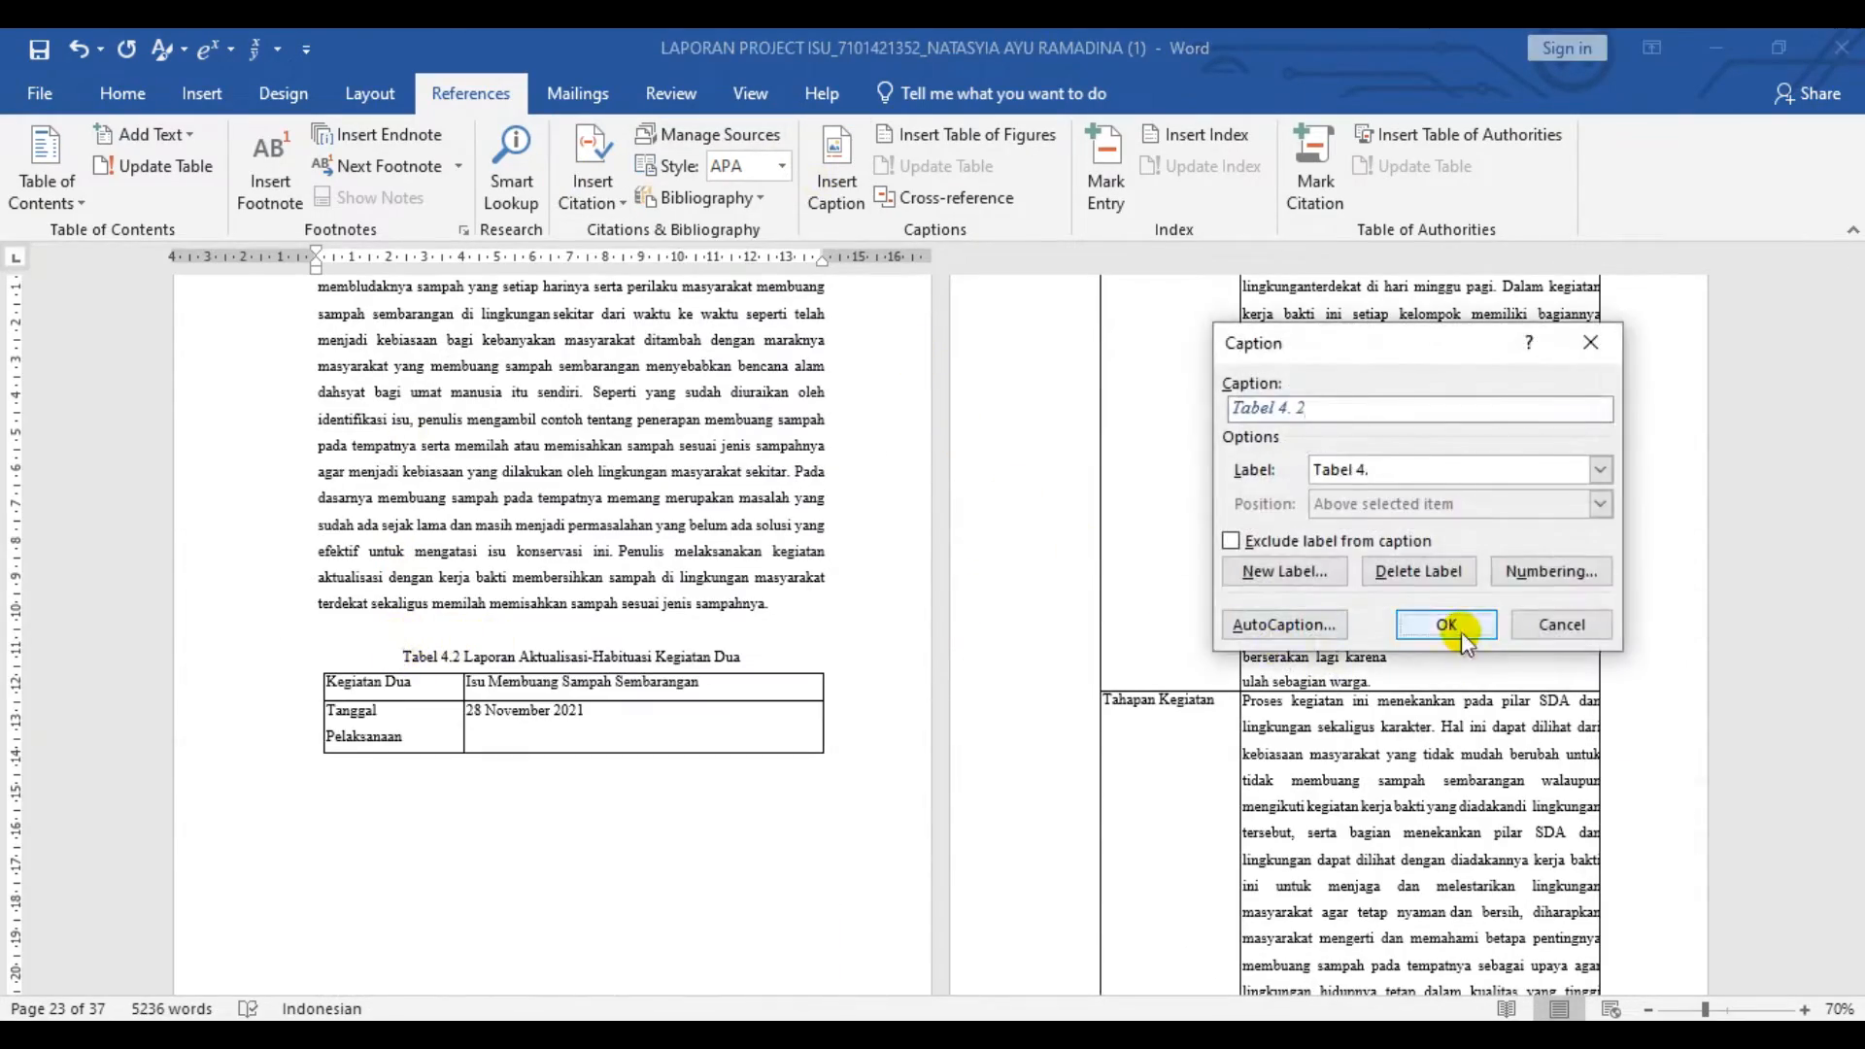
{"action": "left_click", "coordinate": [1445, 625]}
- Insert "Tabel 4." captions before the table titles for Kegiatan Tiga and Kegiatan Empat
{"action": "scroll", "coordinate": [930, 602], "scroll_direction": "down", "scroll_amount": 20}
{"action": "double_click", "coordinate": [403, 364]}
{"action": "left_click", "coordinate": [403, 364]}
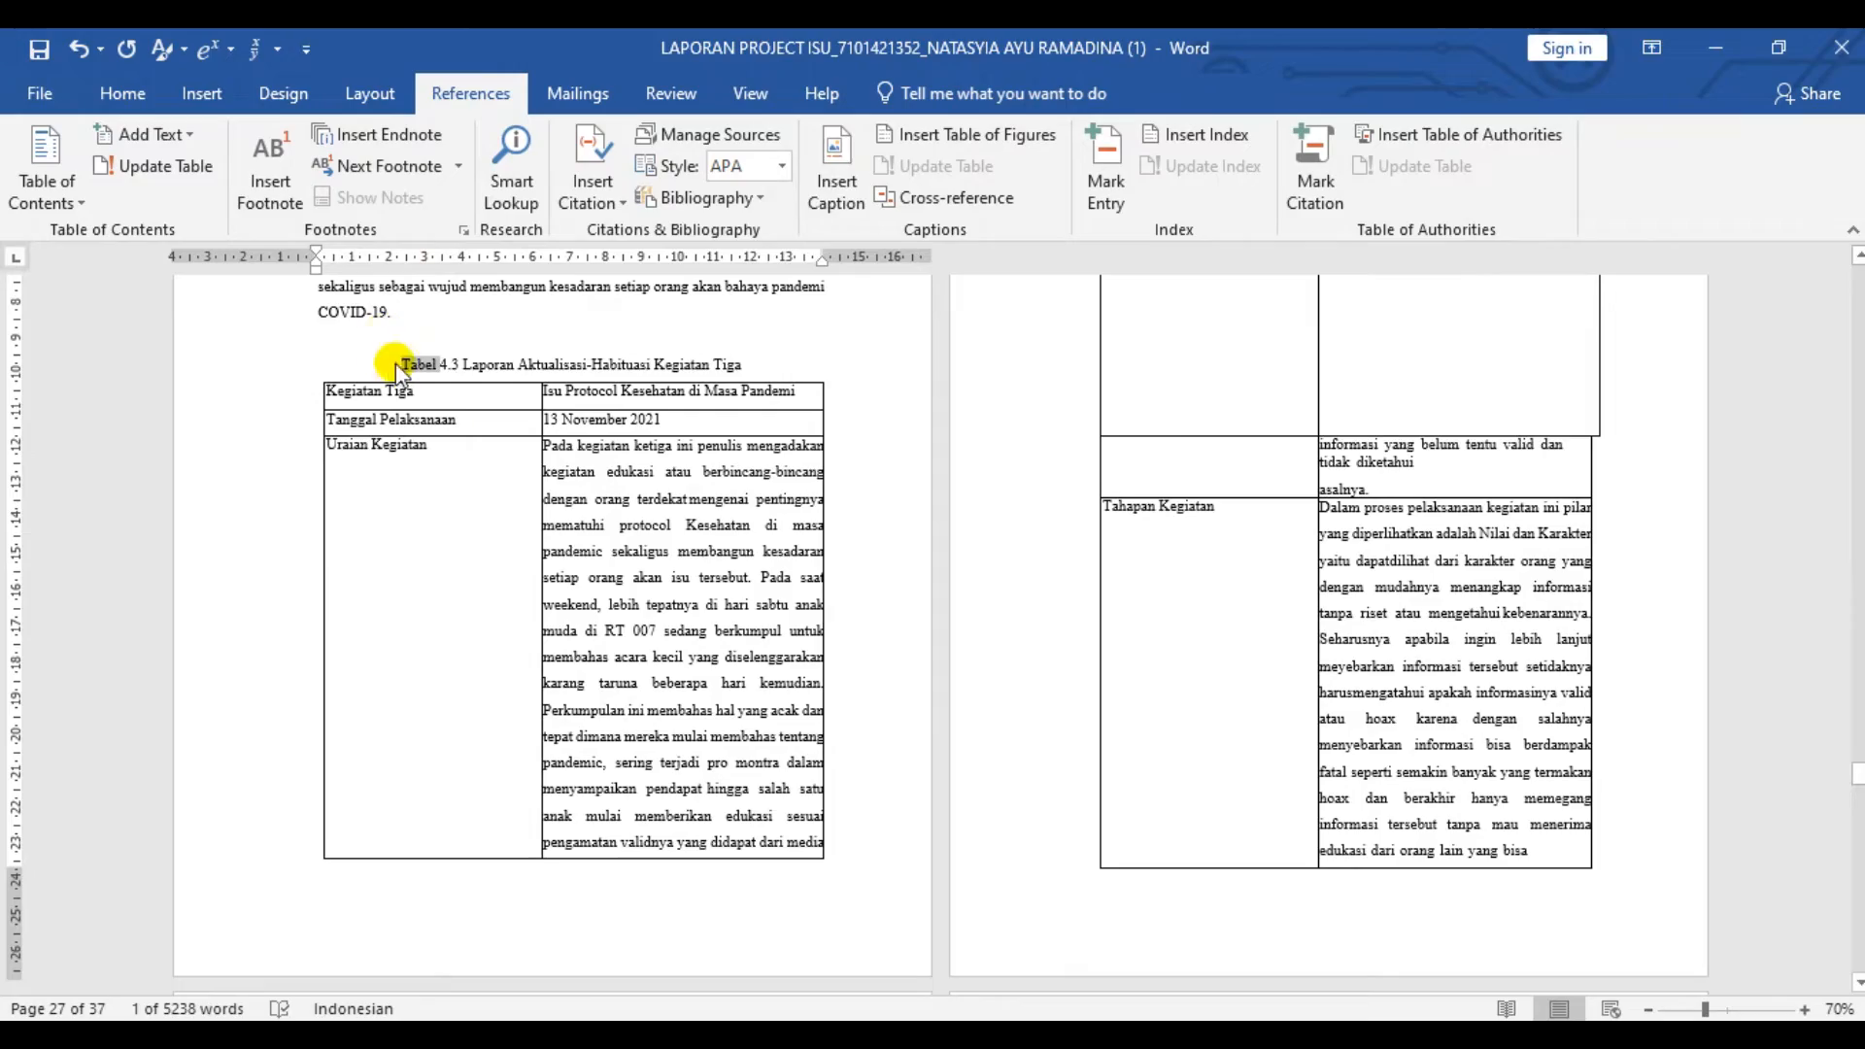
{"action": "left_click", "coordinate": [835, 179]}
{"action": "left_click", "coordinate": [1445, 624]}
{"action": "scroll", "coordinate": [631, 602], "scroll_direction": "down", "scroll_amount": 20}
{"action": "left_click", "coordinate": [835, 180]}
{"action": "left_click", "coordinate": [1445, 625]}
- Insert a table of figures for the "Tabel 4." captions below DAFTAR TABEL and remove the blank line above DAFTAR GAMBAR
{"action": "scroll", "coordinate": [541, 577], "scroll_direction": "up", "scroll_amount": 20}
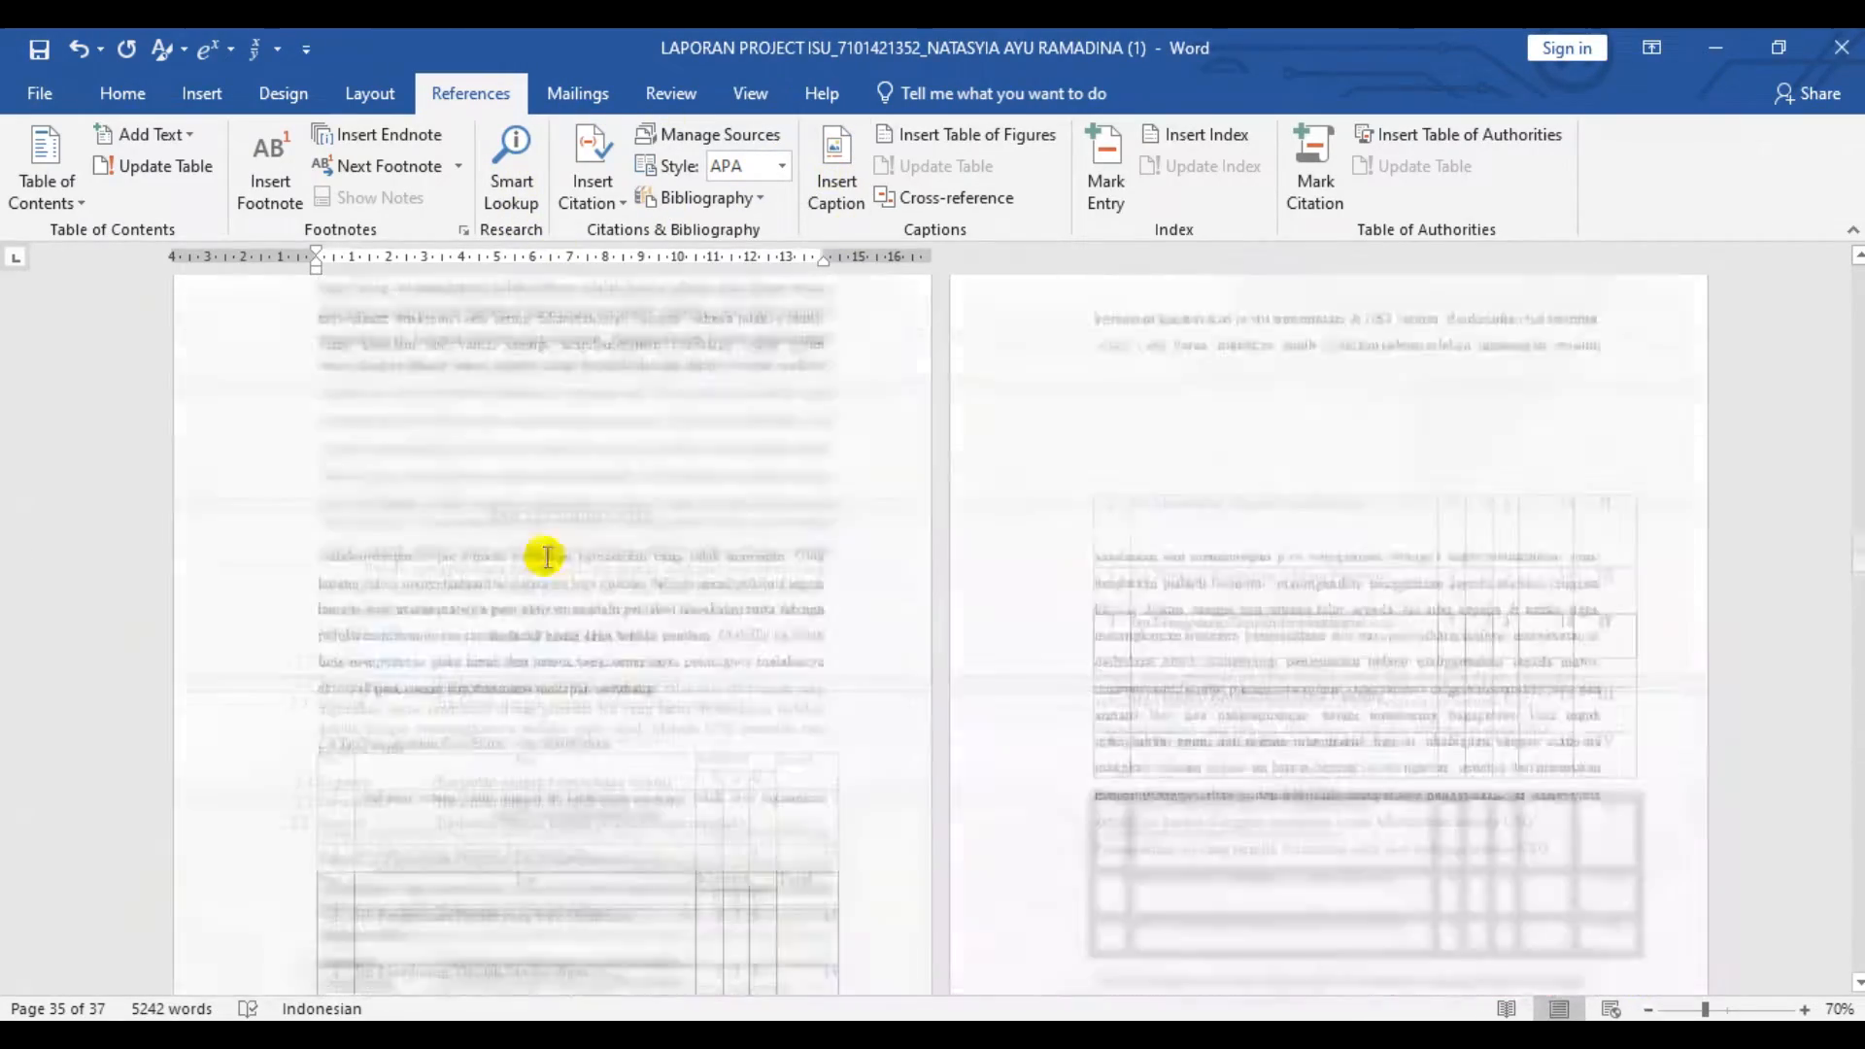
{"action": "left_click", "coordinate": [951, 138]}
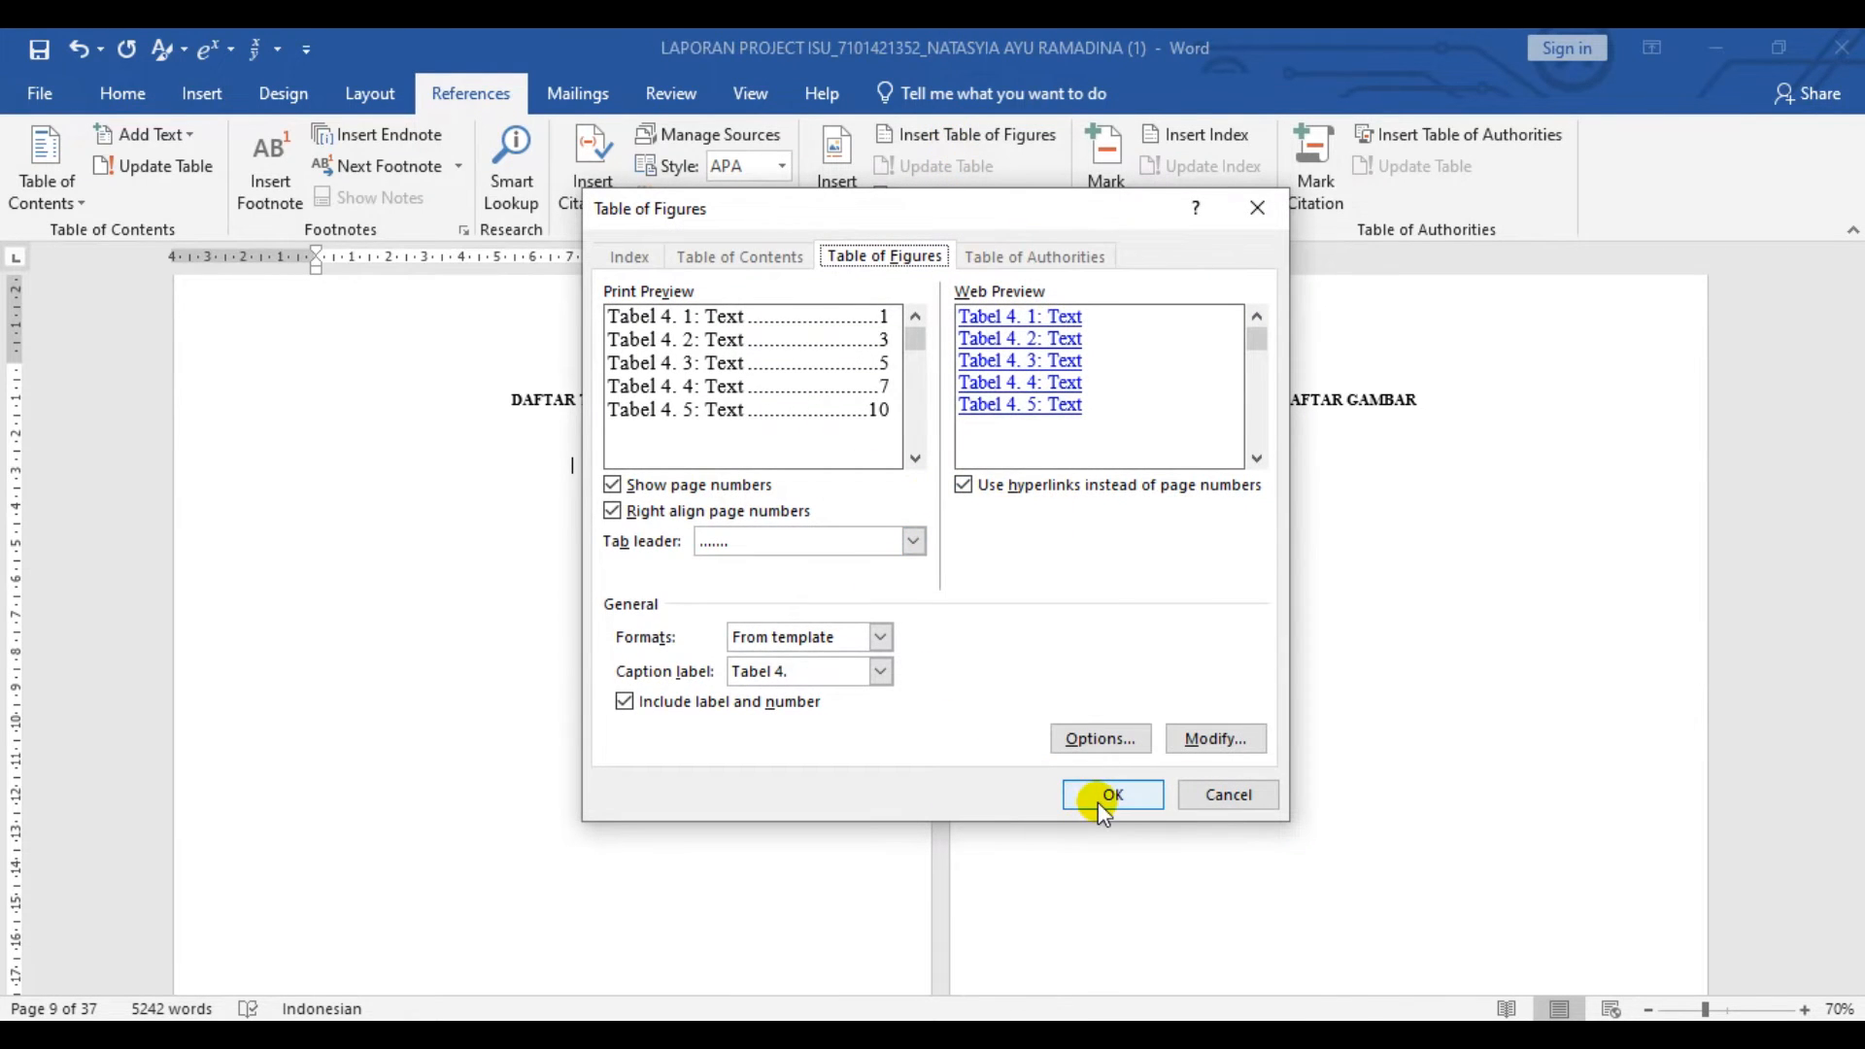
{"action": "left_click", "coordinate": [1099, 800]}
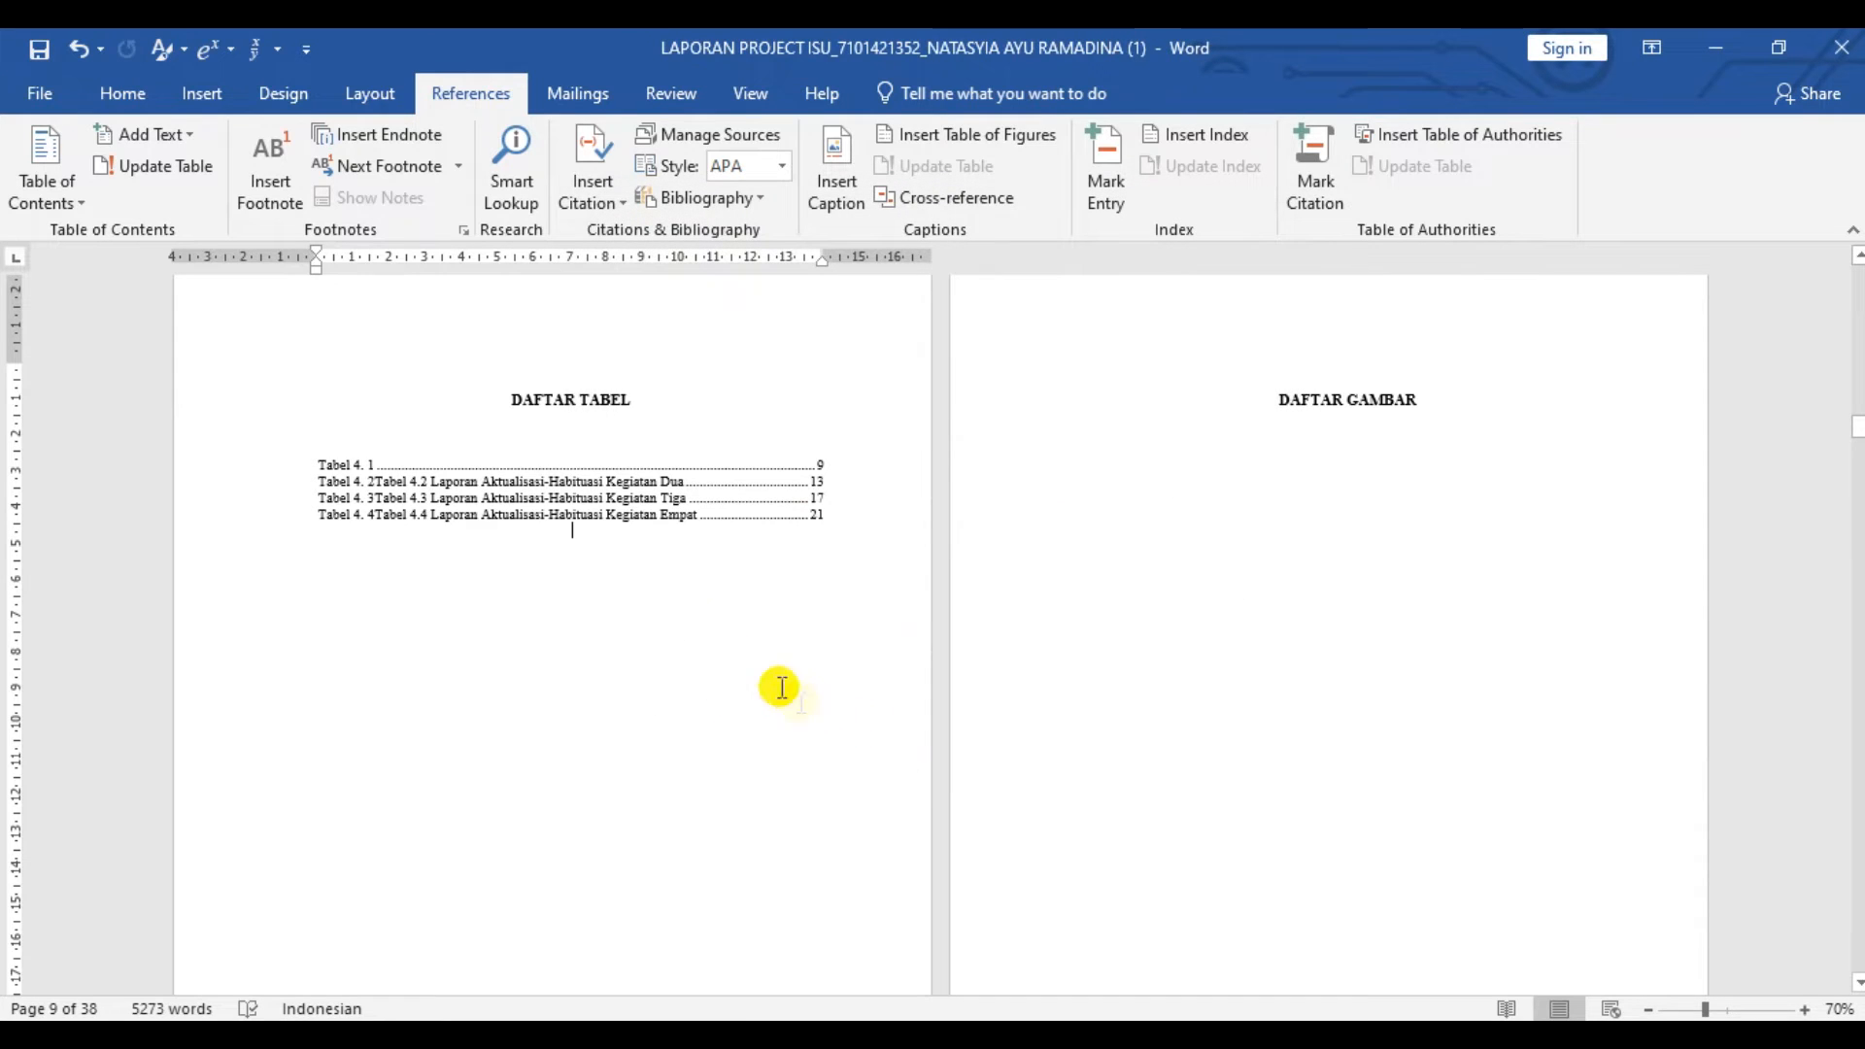
{"action": "left_click", "coordinate": [545, 499]}
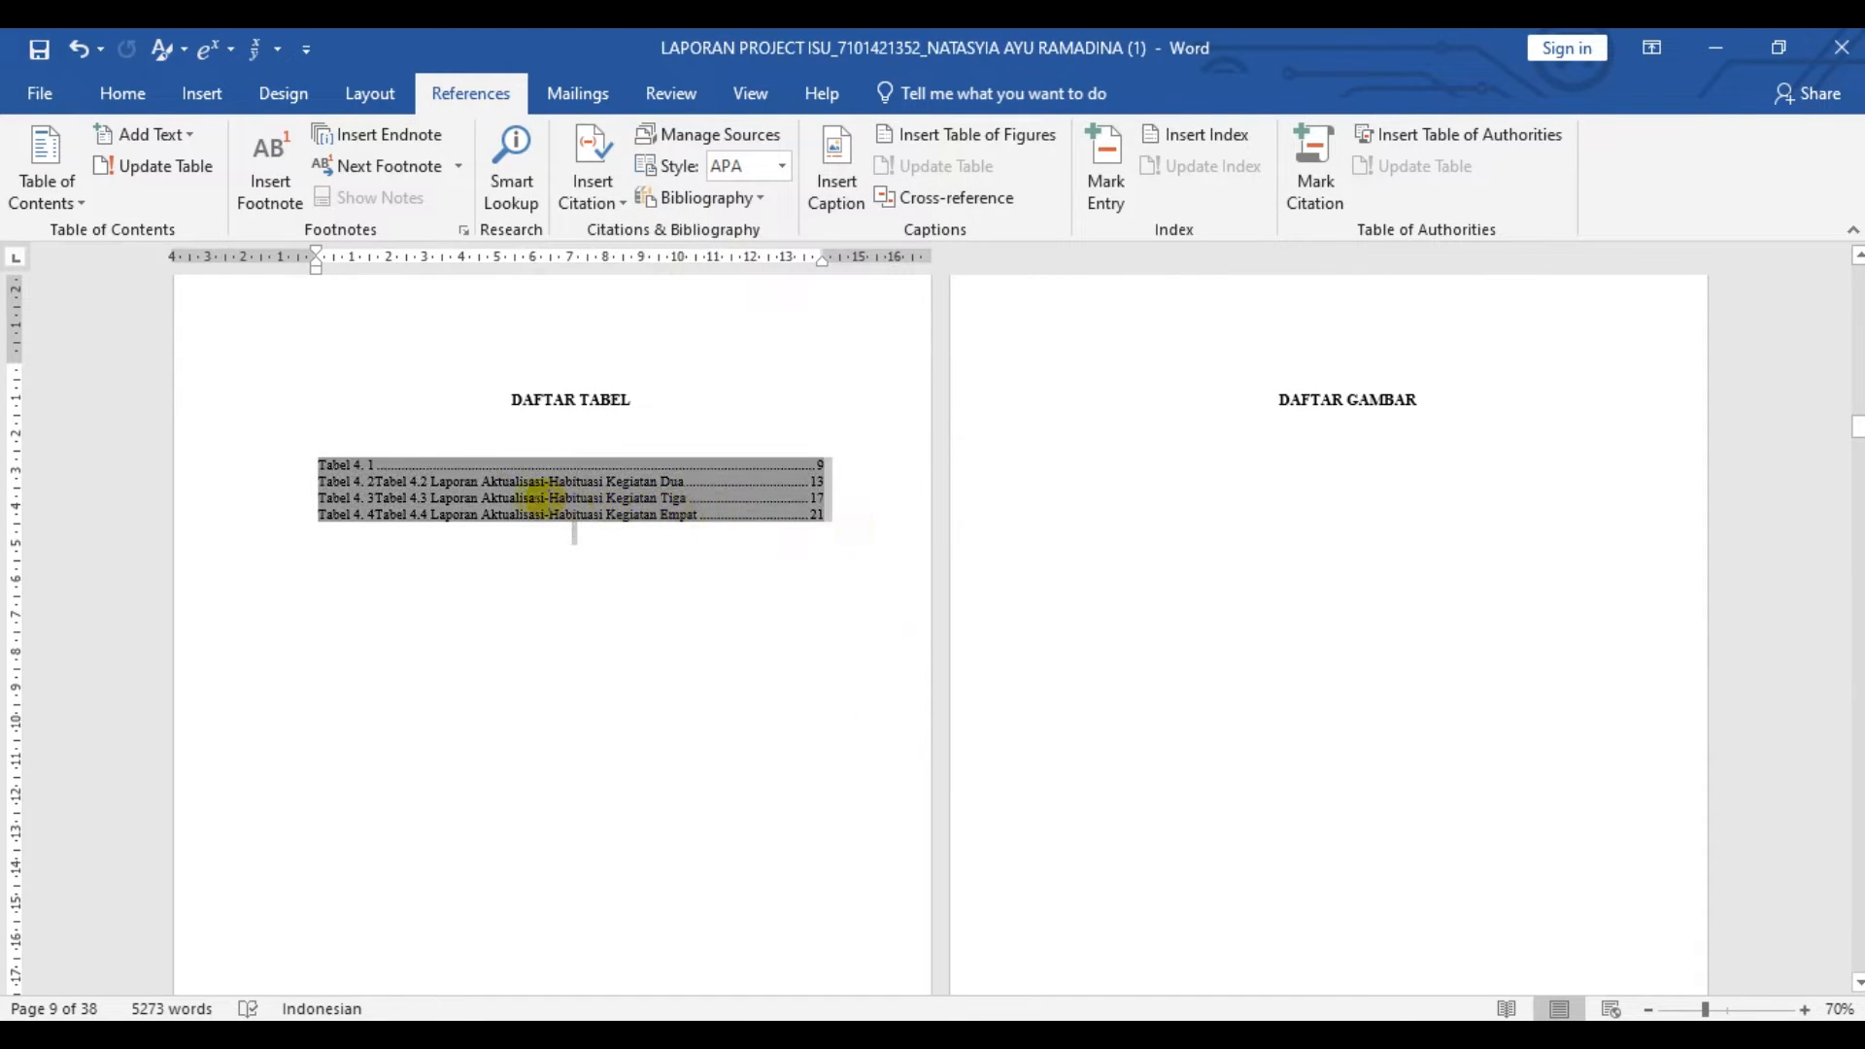
{"action": "left_click", "coordinate": [696, 611]}
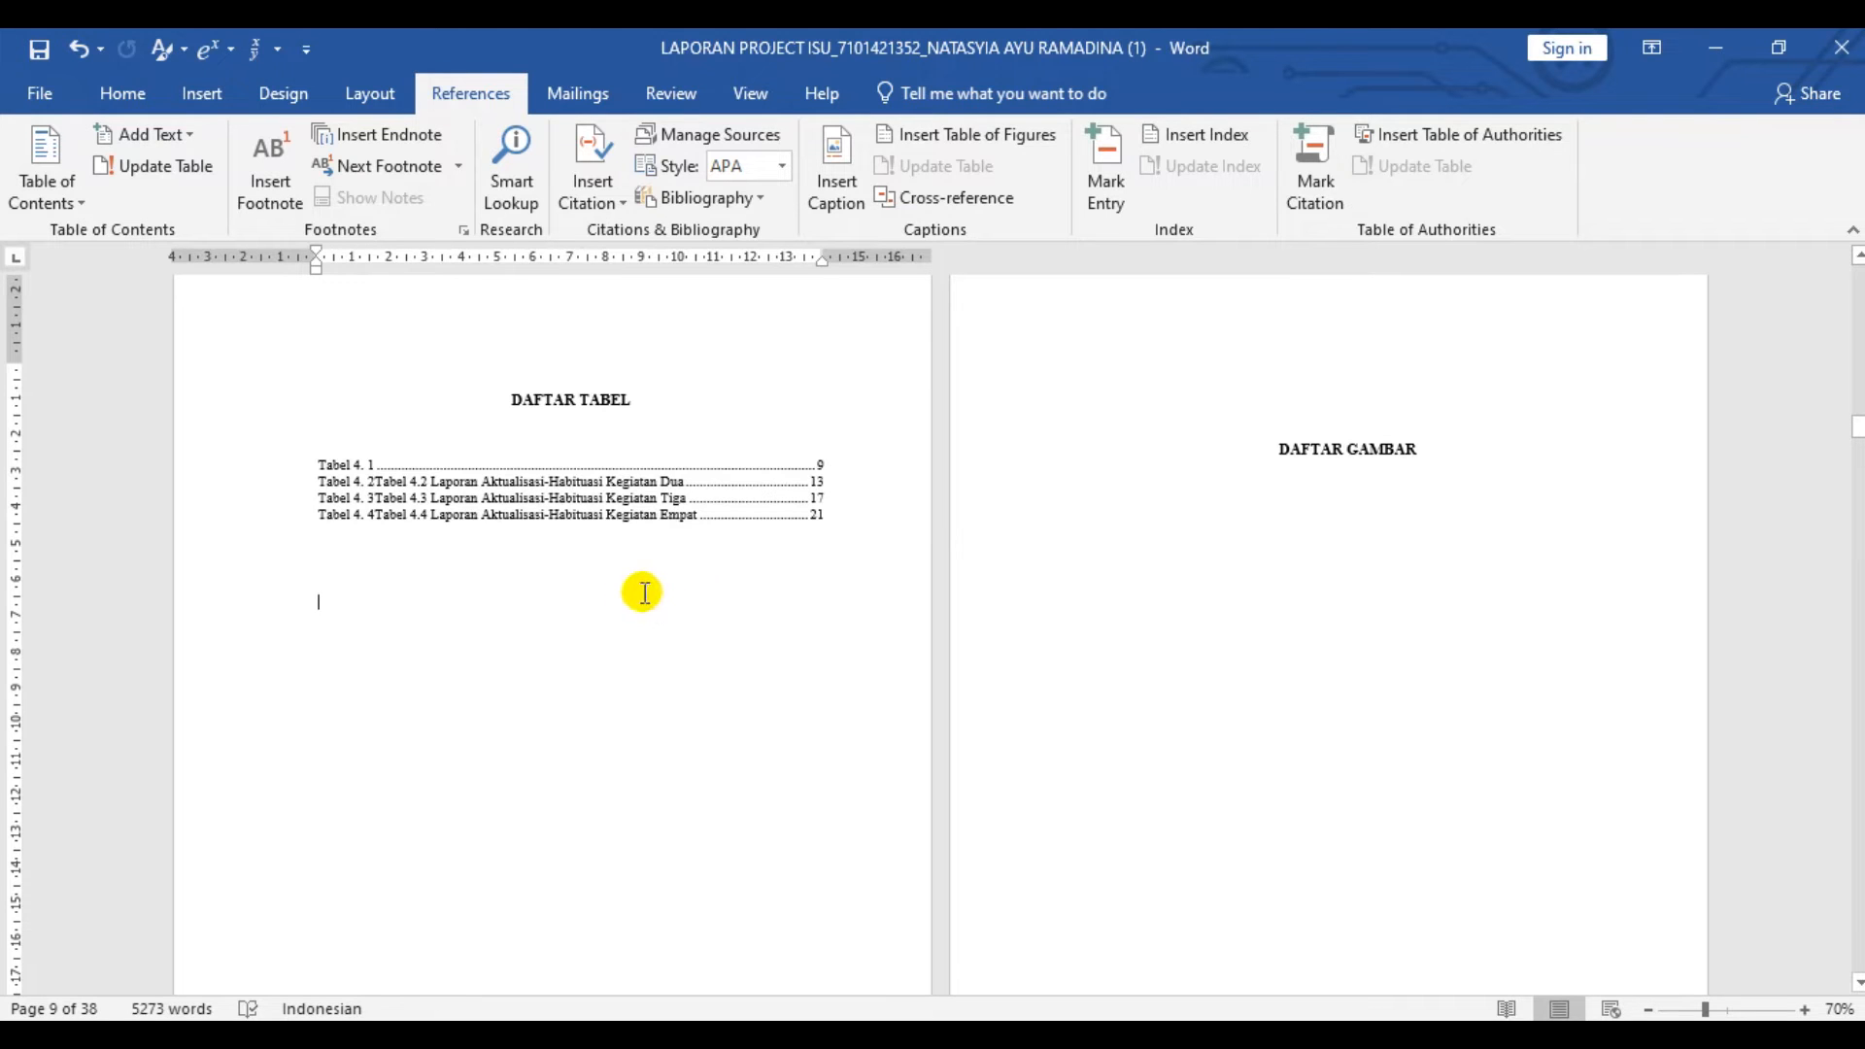
{"action": "left_click", "coordinate": [1286, 414]}
{"action": "key", "text": "BackSpace"}
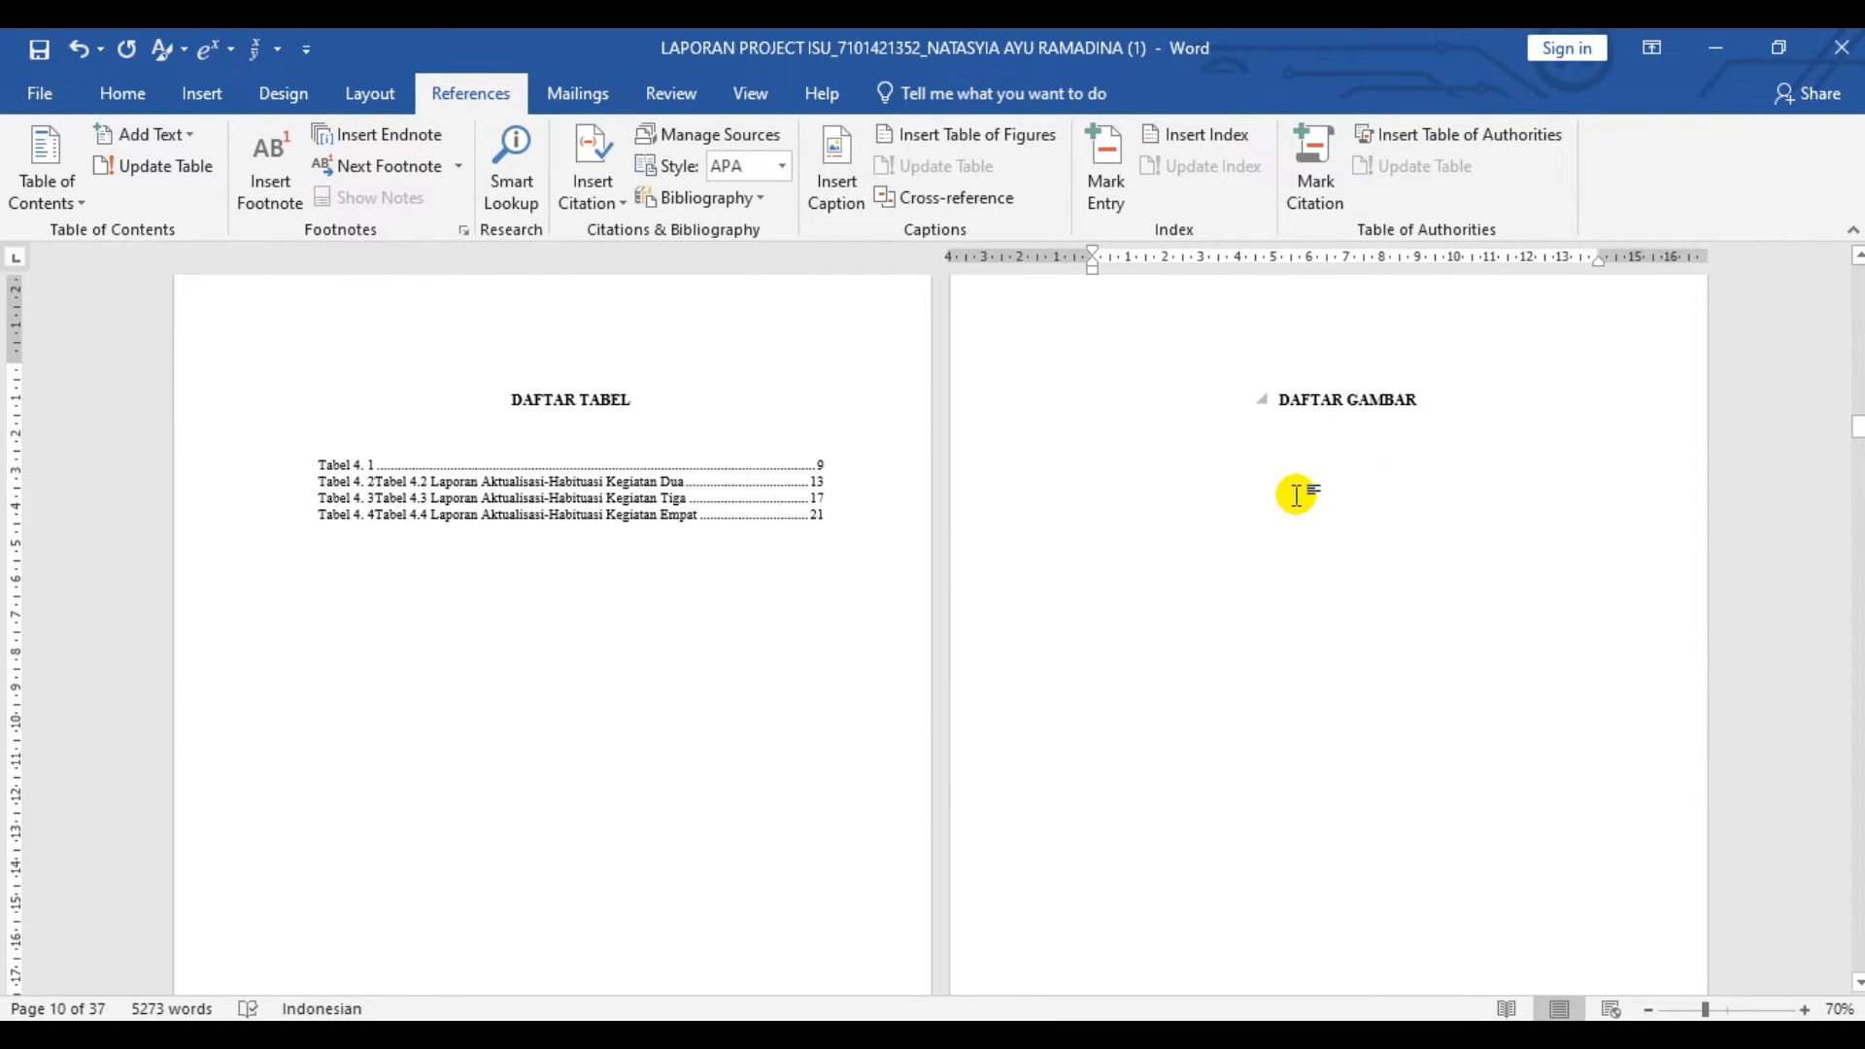
- Insert a caption with the new label "Gambar" below the food photo in the first activity's Visualisasi Kegiatan row
{"action": "scroll", "coordinate": [1205, 493], "scroll_direction": "down", "scroll_amount": 20}
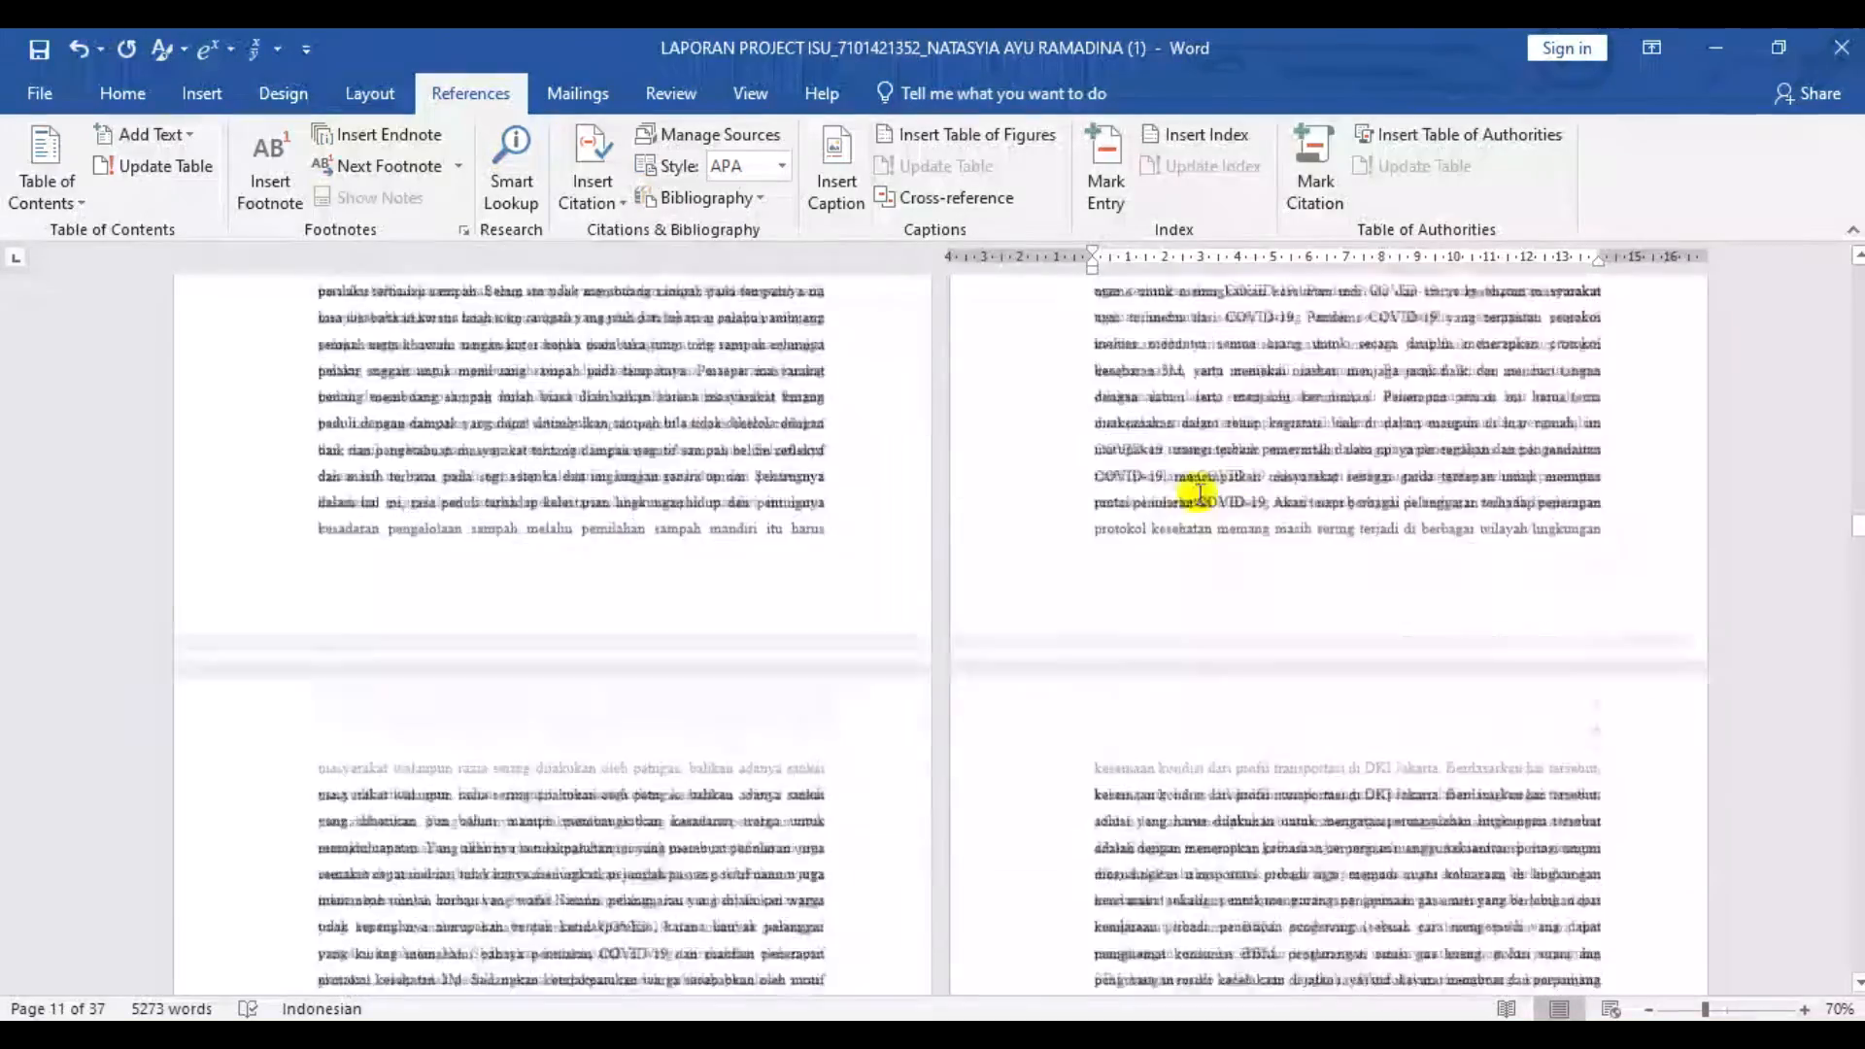
{"action": "scroll", "coordinate": [1200, 492], "scroll_direction": "down", "scroll_amount": 20}
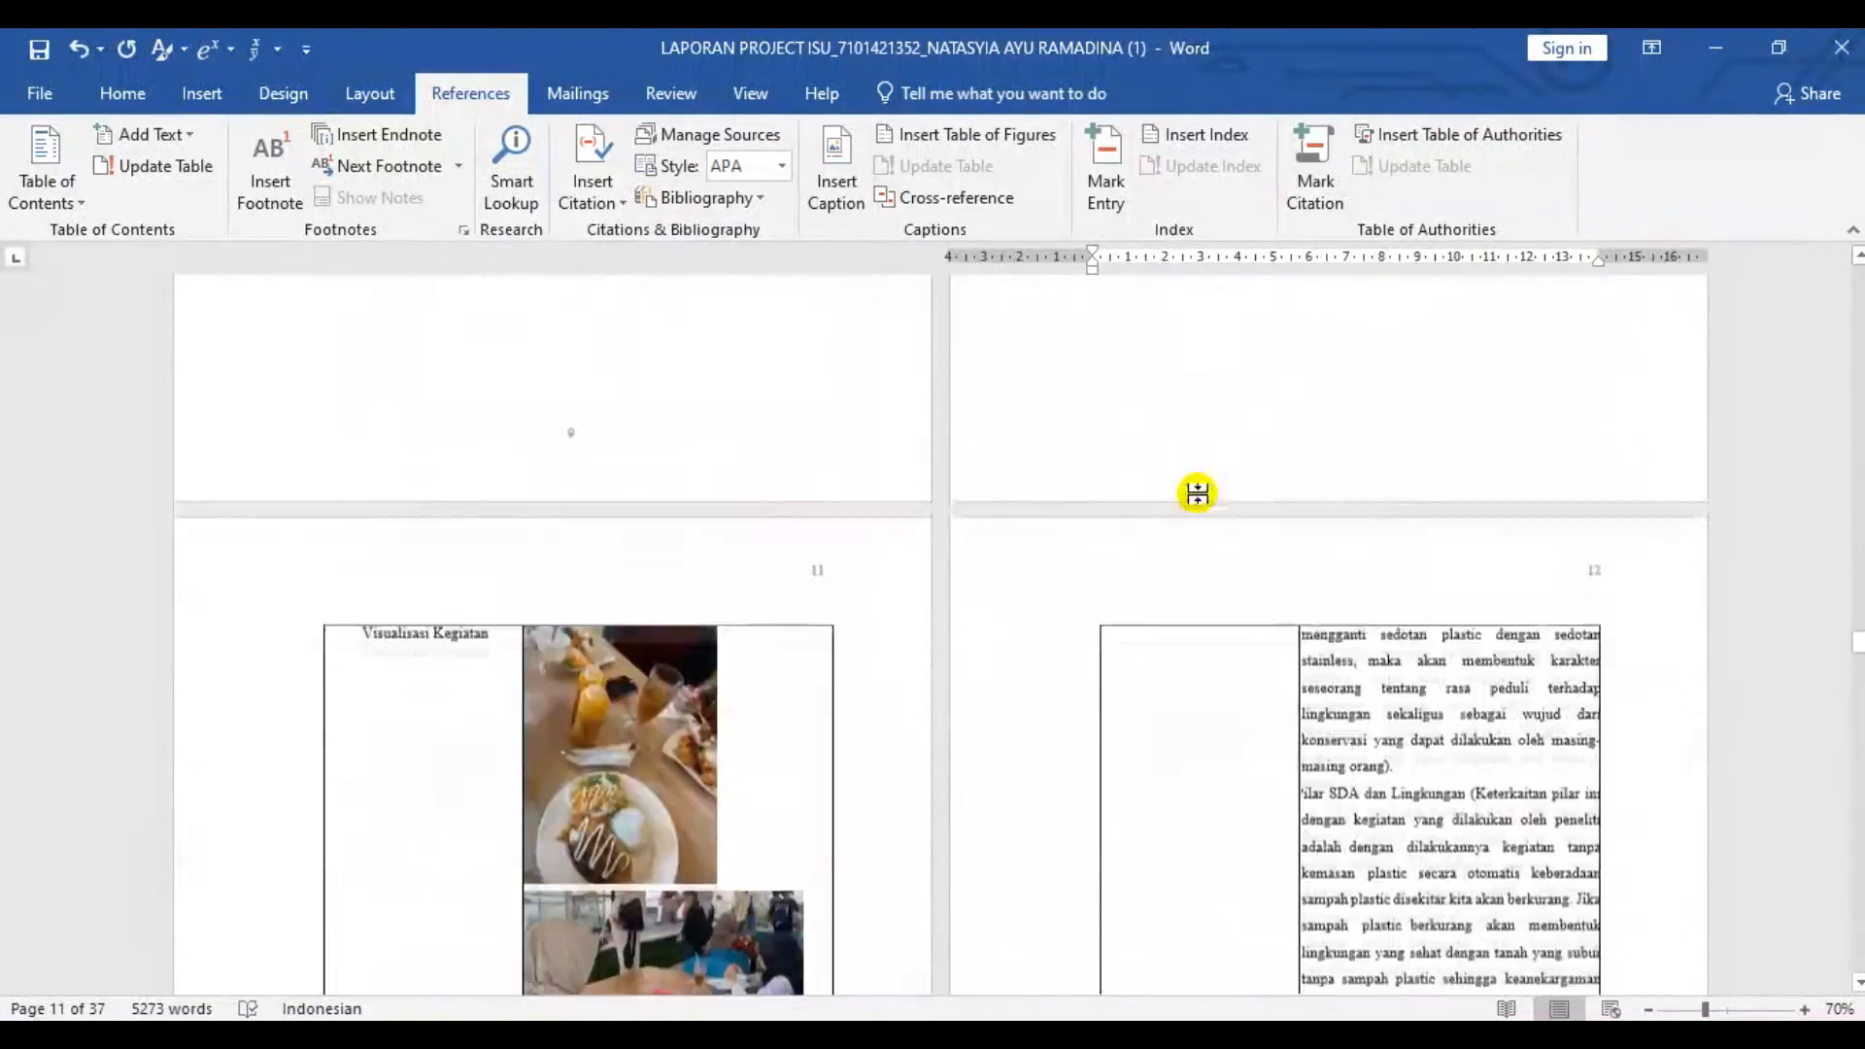
{"action": "scroll", "coordinate": [1198, 493], "scroll_direction": "up", "scroll_amount": 5}
{"action": "left_click", "coordinate": [670, 684]}
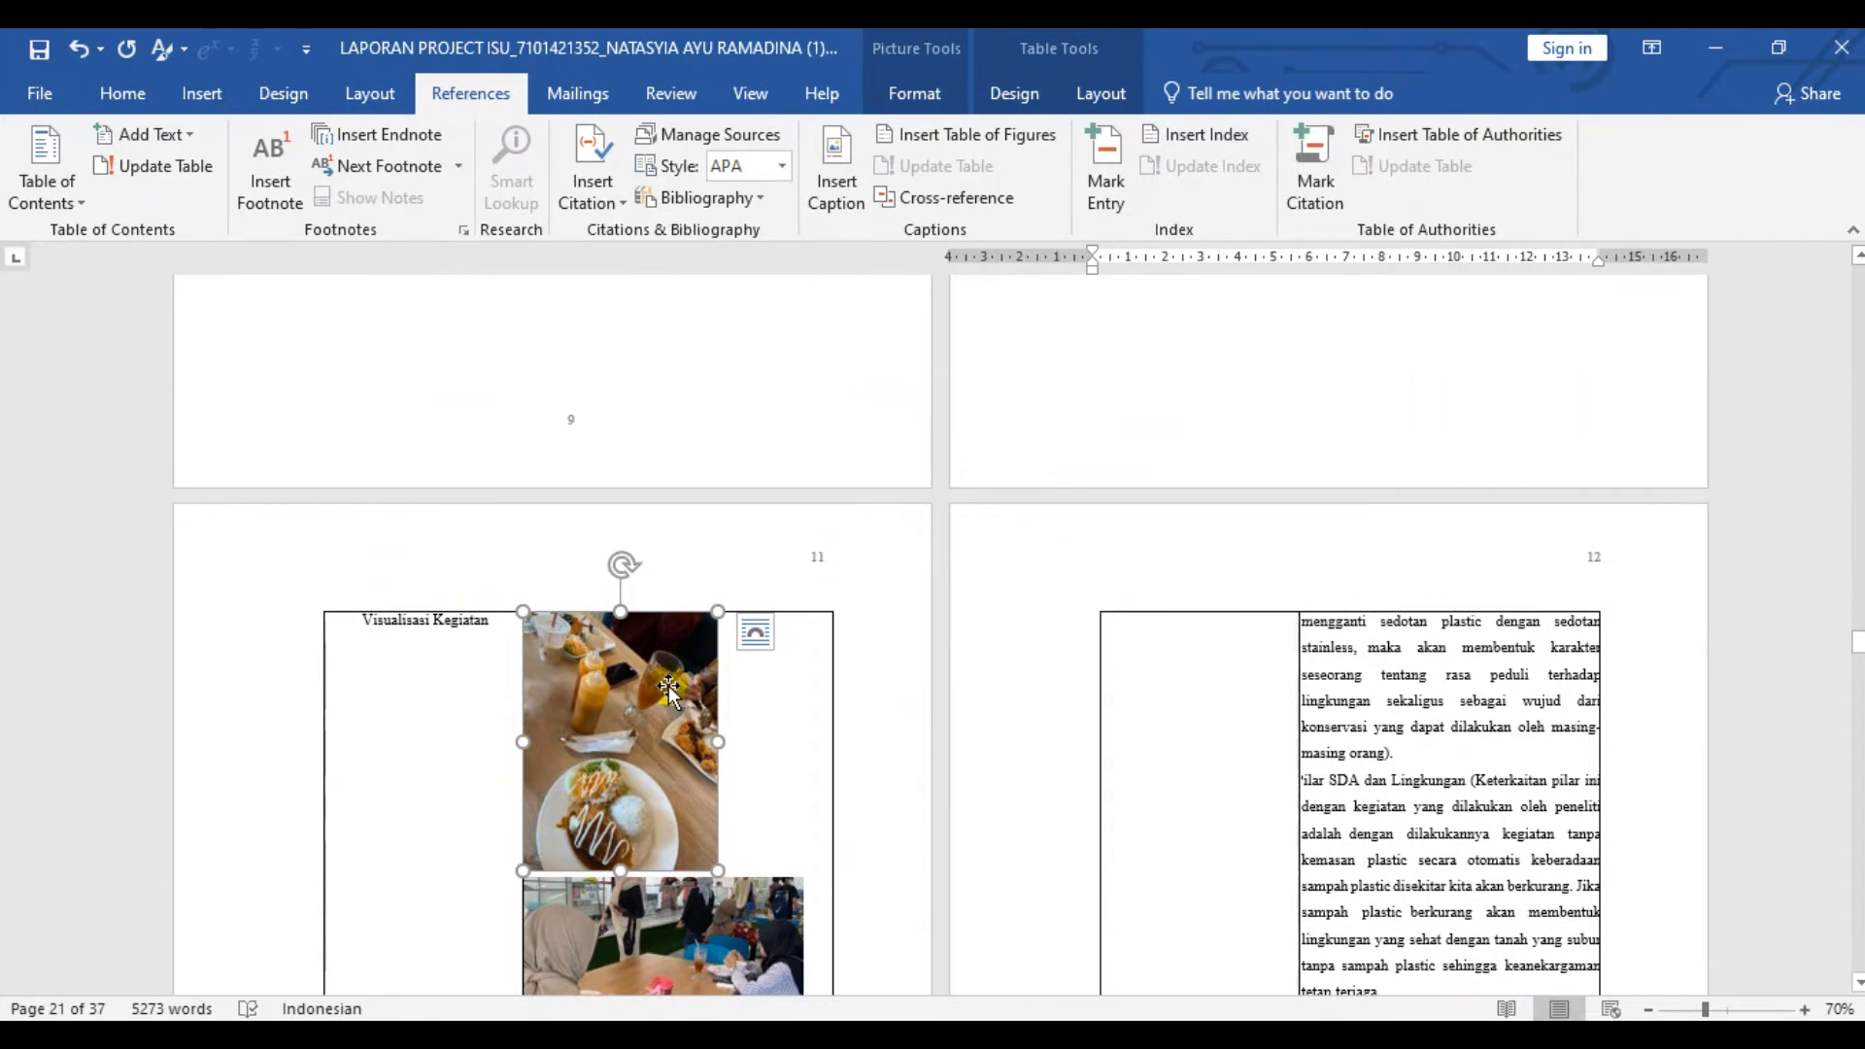
{"action": "left_click", "coordinate": [836, 184]}
{"action": "left_click", "coordinate": [1404, 470]}
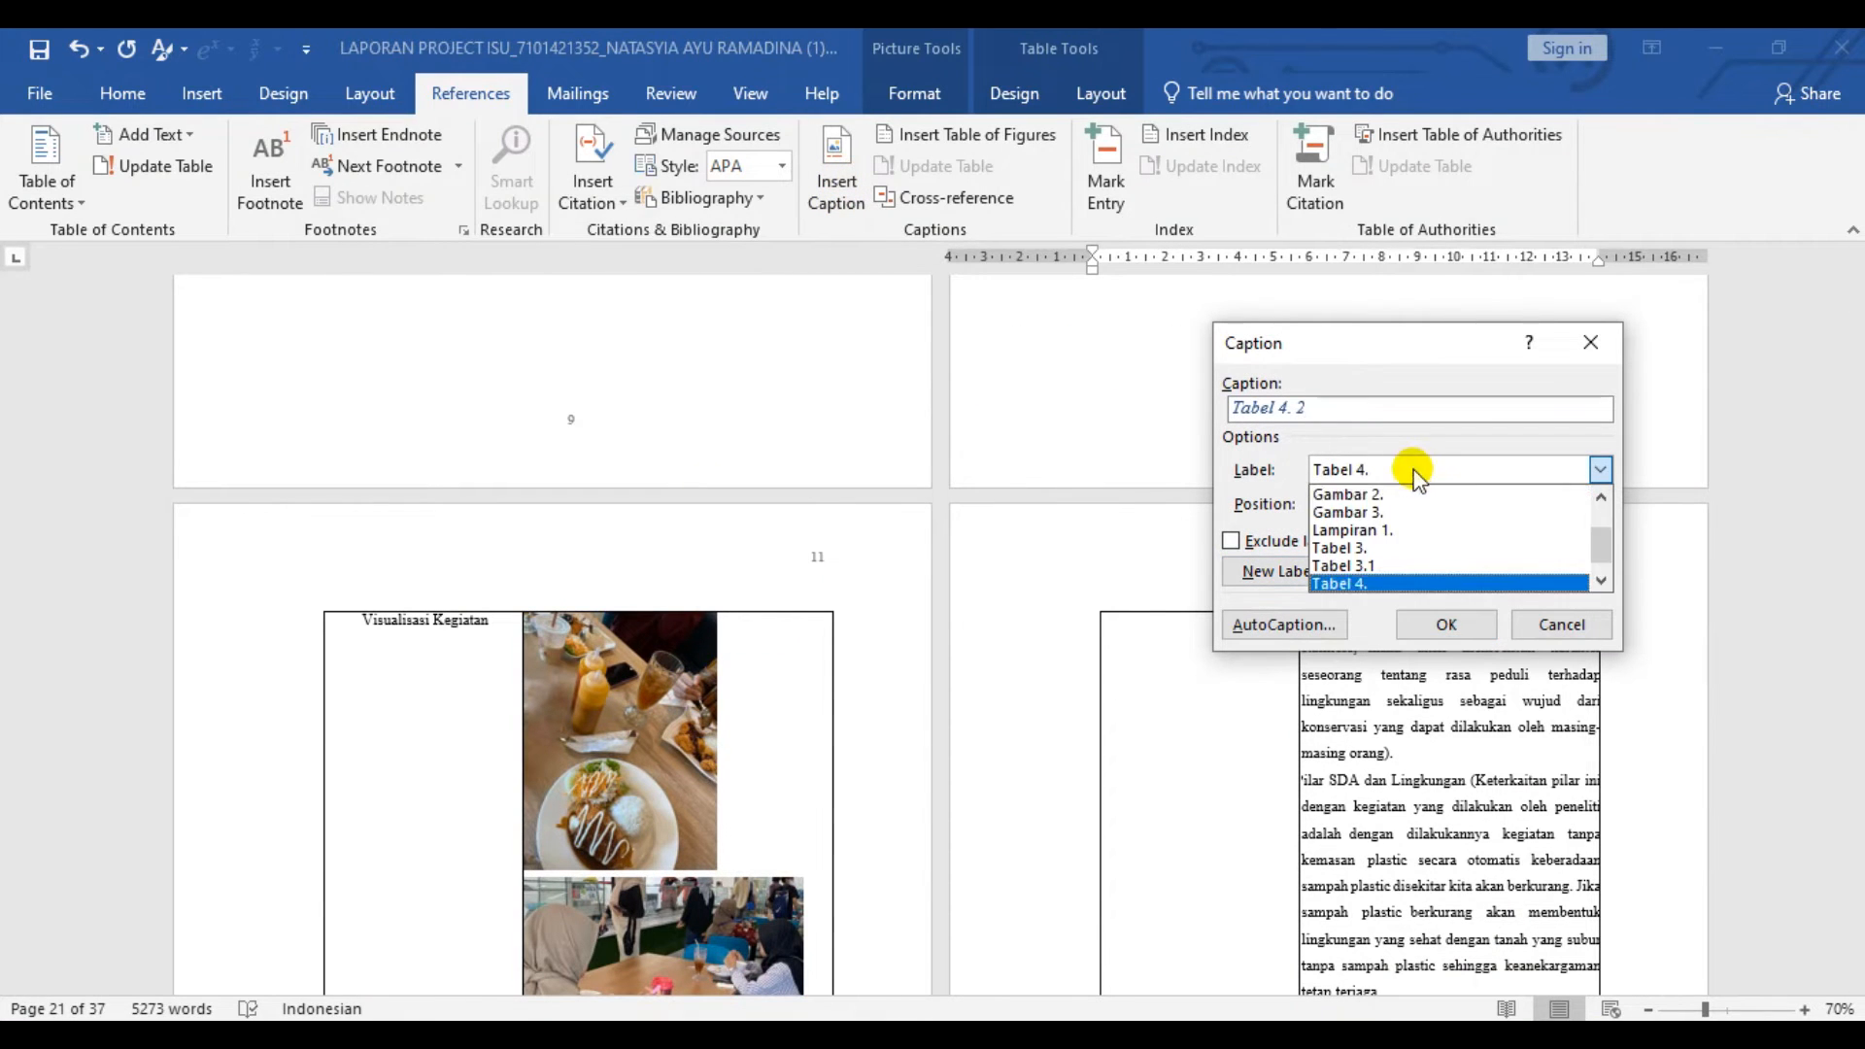
{"action": "left_click", "coordinate": [1388, 495]}
{"action": "left_click", "coordinate": [1284, 571]}
{"action": "type", "text": "Gambar 1"}
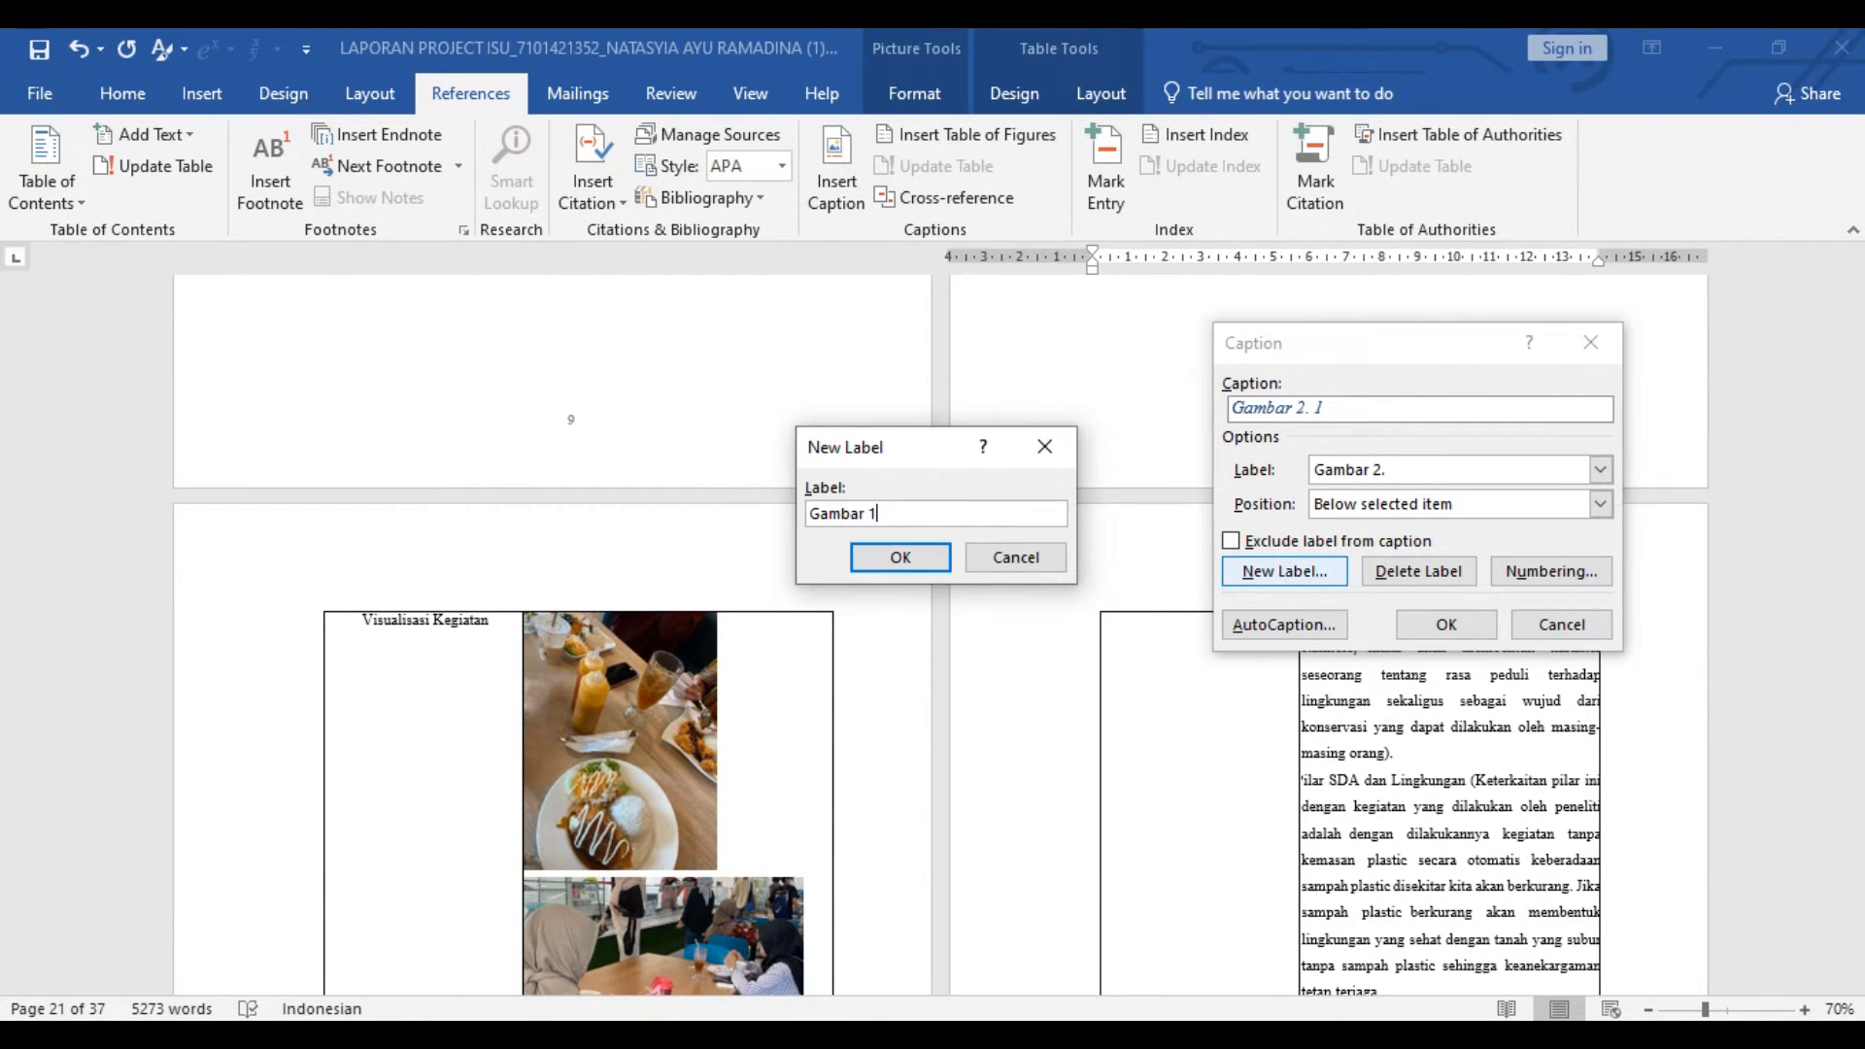
{"action": "left_click", "coordinate": [900, 557]}
{"action": "left_click", "coordinate": [1284, 571]}
{"action": "type", "text": "Gam"}
{"action": "left_click", "coordinate": [900, 557]}
{"action": "left_click", "coordinate": [1439, 623]}
- Insert "Gambar" captions for the second photo of the first activity and for the litter-collection and waste-bin photos of Kegiatan Dua
{"action": "left_click", "coordinate": [419, 95]}
{"action": "left_click", "coordinate": [836, 170]}
{"action": "left_click", "coordinate": [1452, 624]}
{"action": "scroll", "coordinate": [1040, 553], "scroll_direction": "down", "scroll_amount": 15}
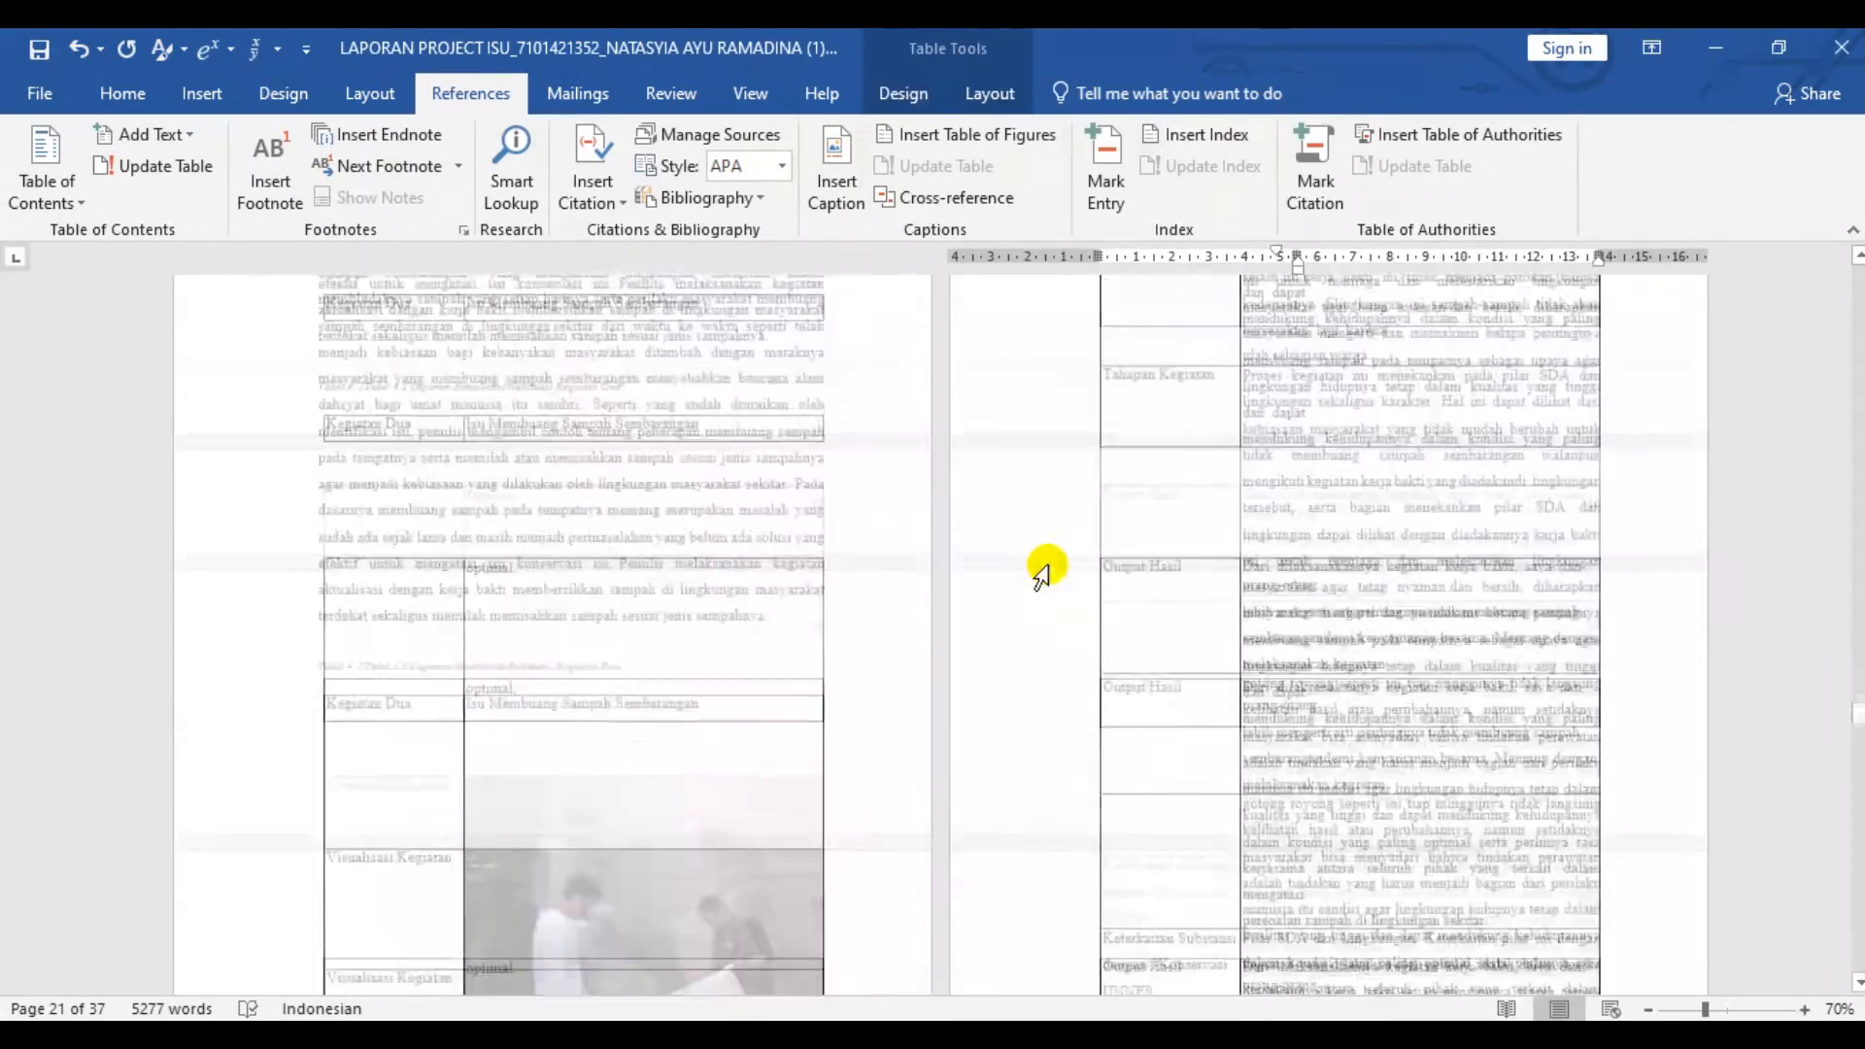
{"action": "left_click", "coordinate": [621, 377]}
{"action": "left_click", "coordinate": [837, 170]}
{"action": "left_click", "coordinate": [1447, 624]}
{"action": "left_click", "coordinate": [637, 573]}
{"action": "left_click", "coordinate": [836, 170]}
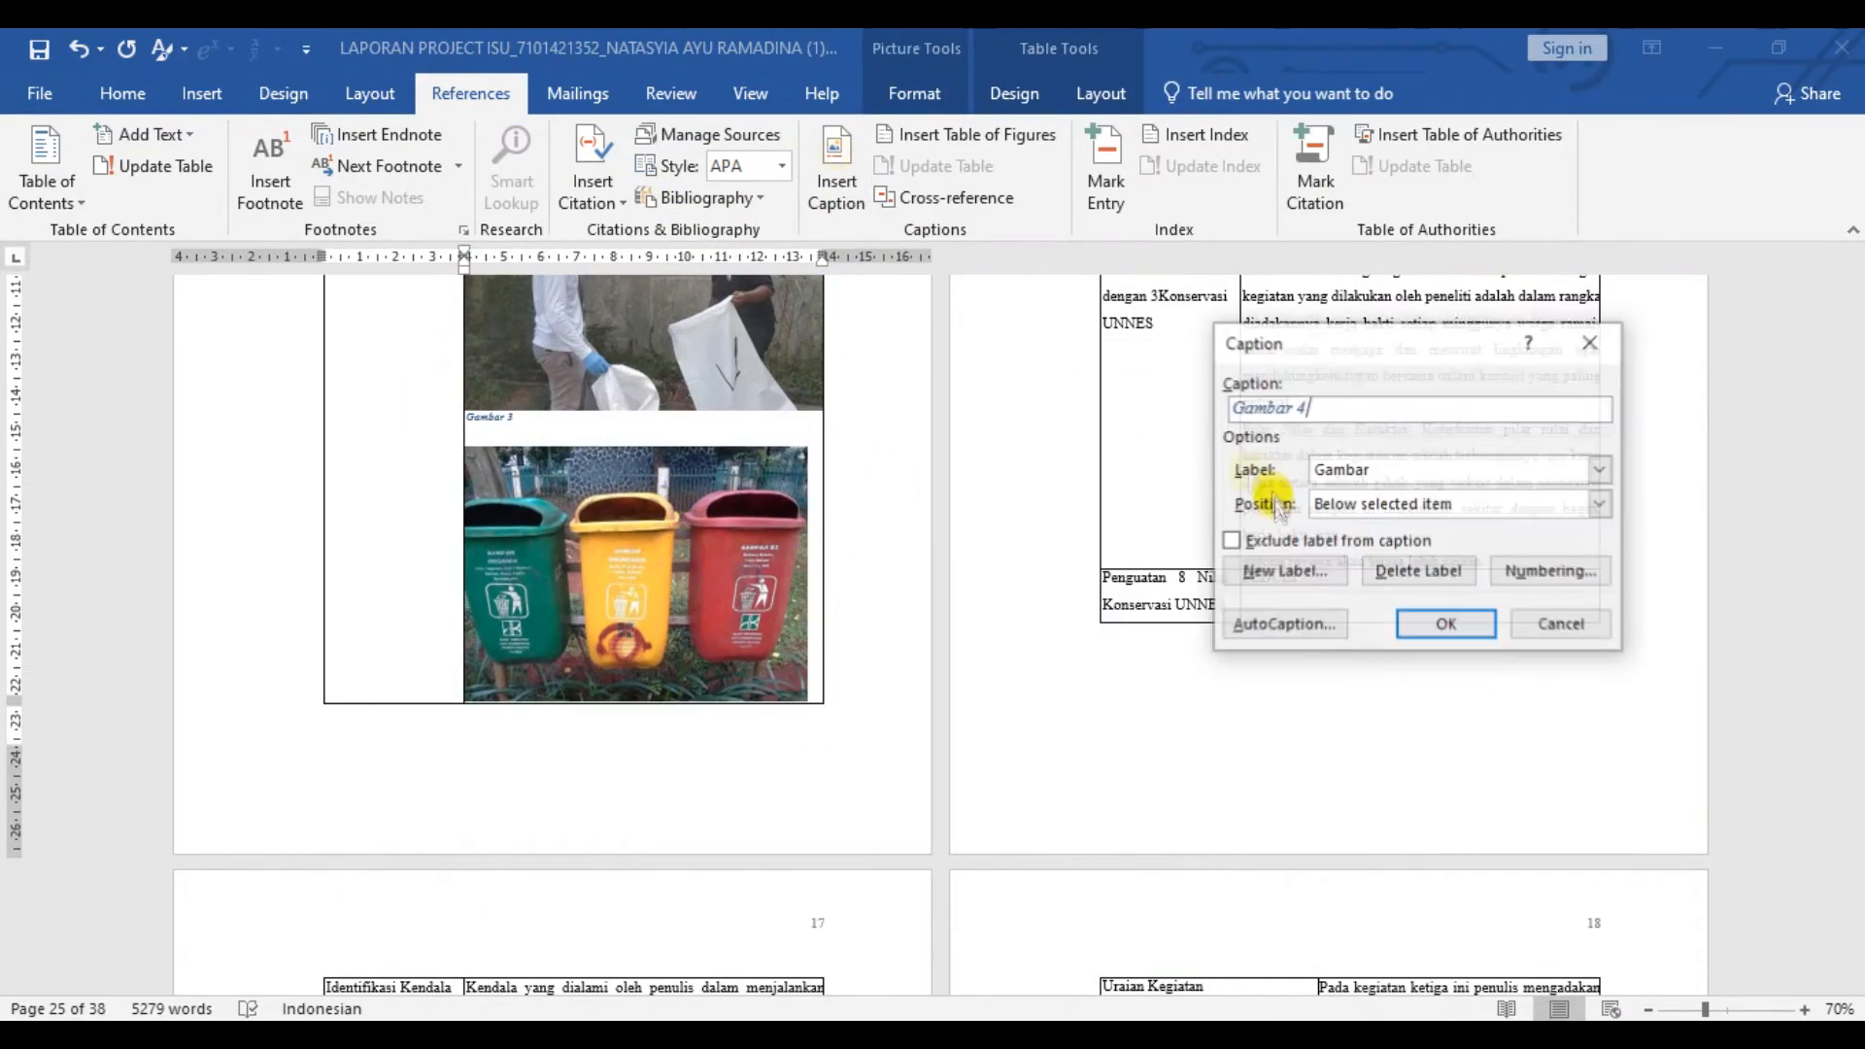
{"action": "left_click", "coordinate": [1447, 624]}
- Insert "Gambar" captions below the two photos in the Kegiatan Tiga table
{"action": "scroll", "coordinate": [893, 576], "scroll_direction": "down", "scroll_amount": 5}
{"action": "scroll", "coordinate": [894, 576], "scroll_direction": "down", "scroll_amount": 10}
{"action": "left_click", "coordinate": [1409, 718]}
{"action": "left_click", "coordinate": [836, 175]}
{"action": "left_click", "coordinate": [1447, 624]}
{"action": "scroll", "coordinate": [1402, 670], "scroll_direction": "down", "scroll_amount": 5}
{"action": "left_click", "coordinate": [1418, 568]}
{"action": "left_click", "coordinate": [837, 185]}
{"action": "left_click", "coordinate": [1448, 624]}
- Insert "Gambar" captions below the two photos in the Kegiatan Empat table, including the bus interior photo
{"action": "scroll", "coordinate": [1216, 574], "scroll_direction": "down", "scroll_amount": 5}
{"action": "left_click", "coordinate": [1398, 583]}
{"action": "left_click", "coordinate": [837, 165]}
{"action": "left_click", "coordinate": [1447, 623]}
{"action": "double_click", "coordinate": [1457, 855]}
{"action": "left_click", "coordinate": [494, 94]}
{"action": "left_click", "coordinate": [836, 170]}
{"action": "left_click", "coordinate": [1423, 619]}
- Insert a table of figures for the "Gambar" captions below the DAFTAR GAMBAR title, with right-aligned page numbers and a dotted leader
{"action": "scroll", "coordinate": [1380, 621], "scroll_direction": "down", "scroll_amount": 10}
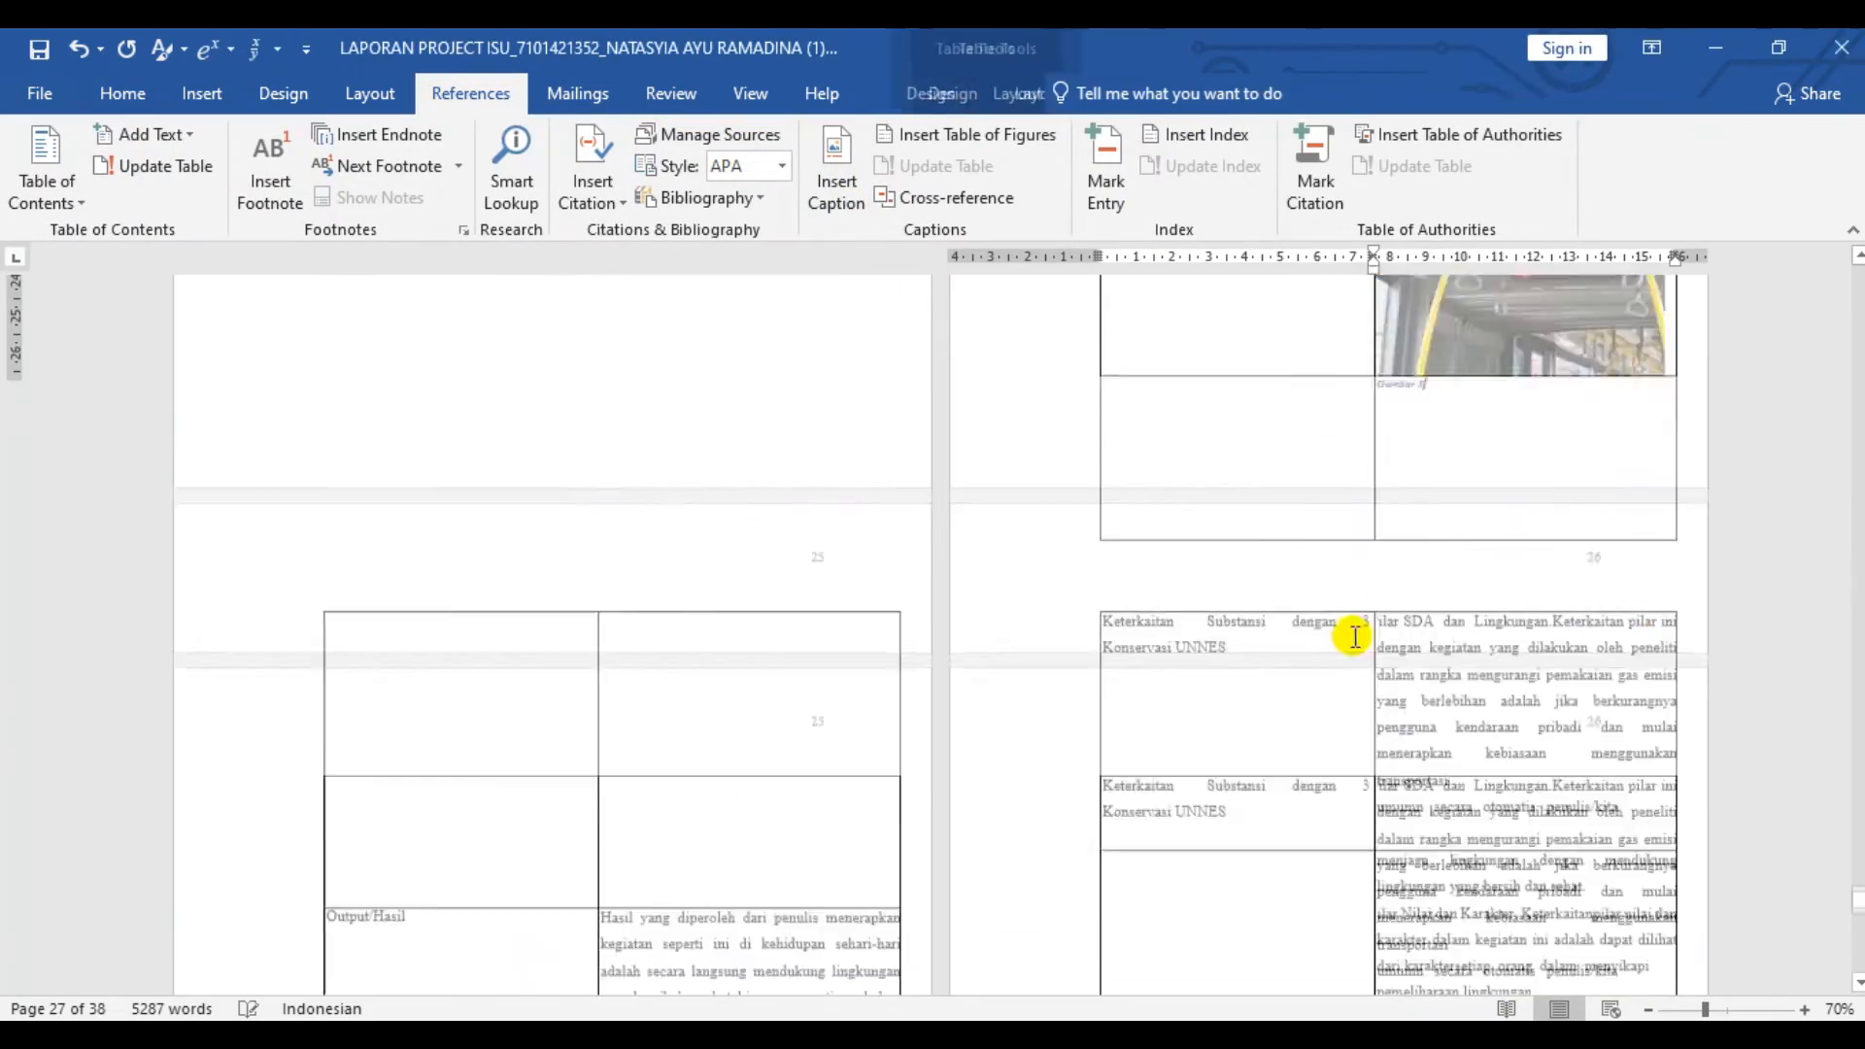
{"action": "scroll", "coordinate": [1452, 515], "scroll_direction": "down", "scroll_amount": 15}
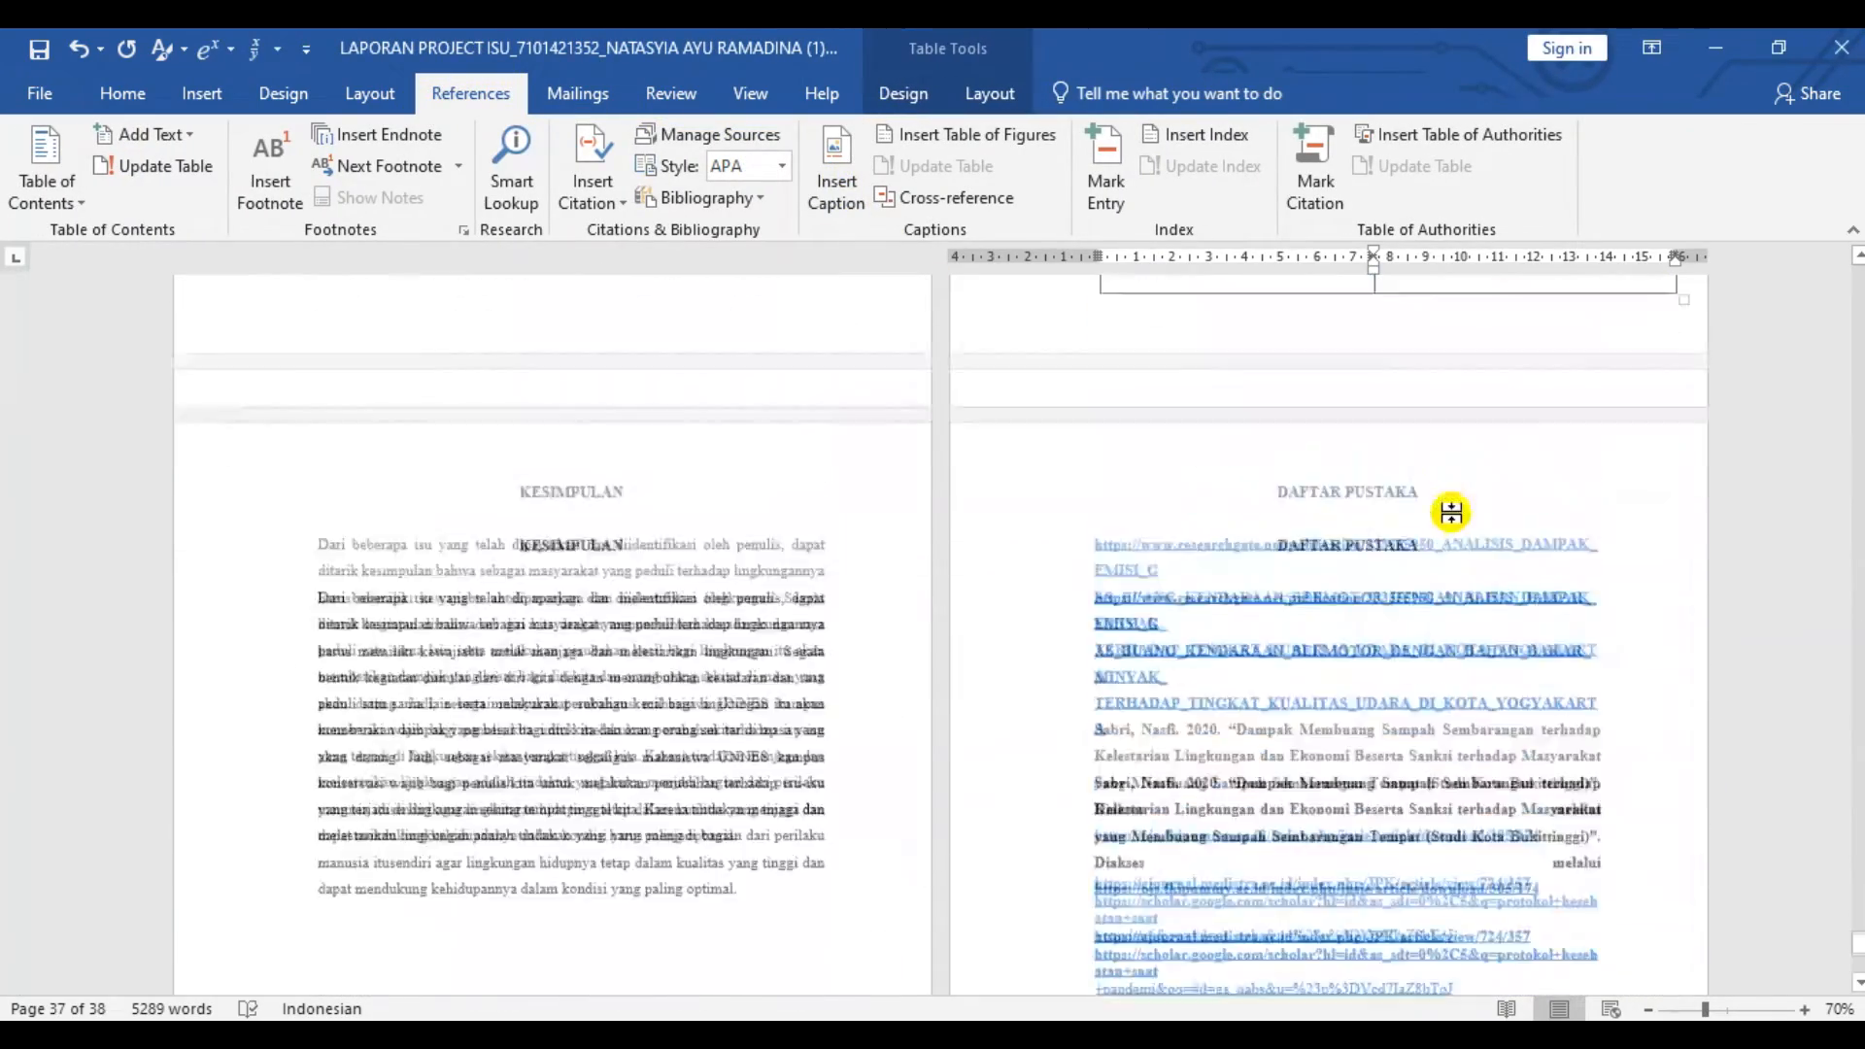
{"action": "scroll", "coordinate": [1453, 511], "scroll_direction": "up", "scroll_amount": 12}
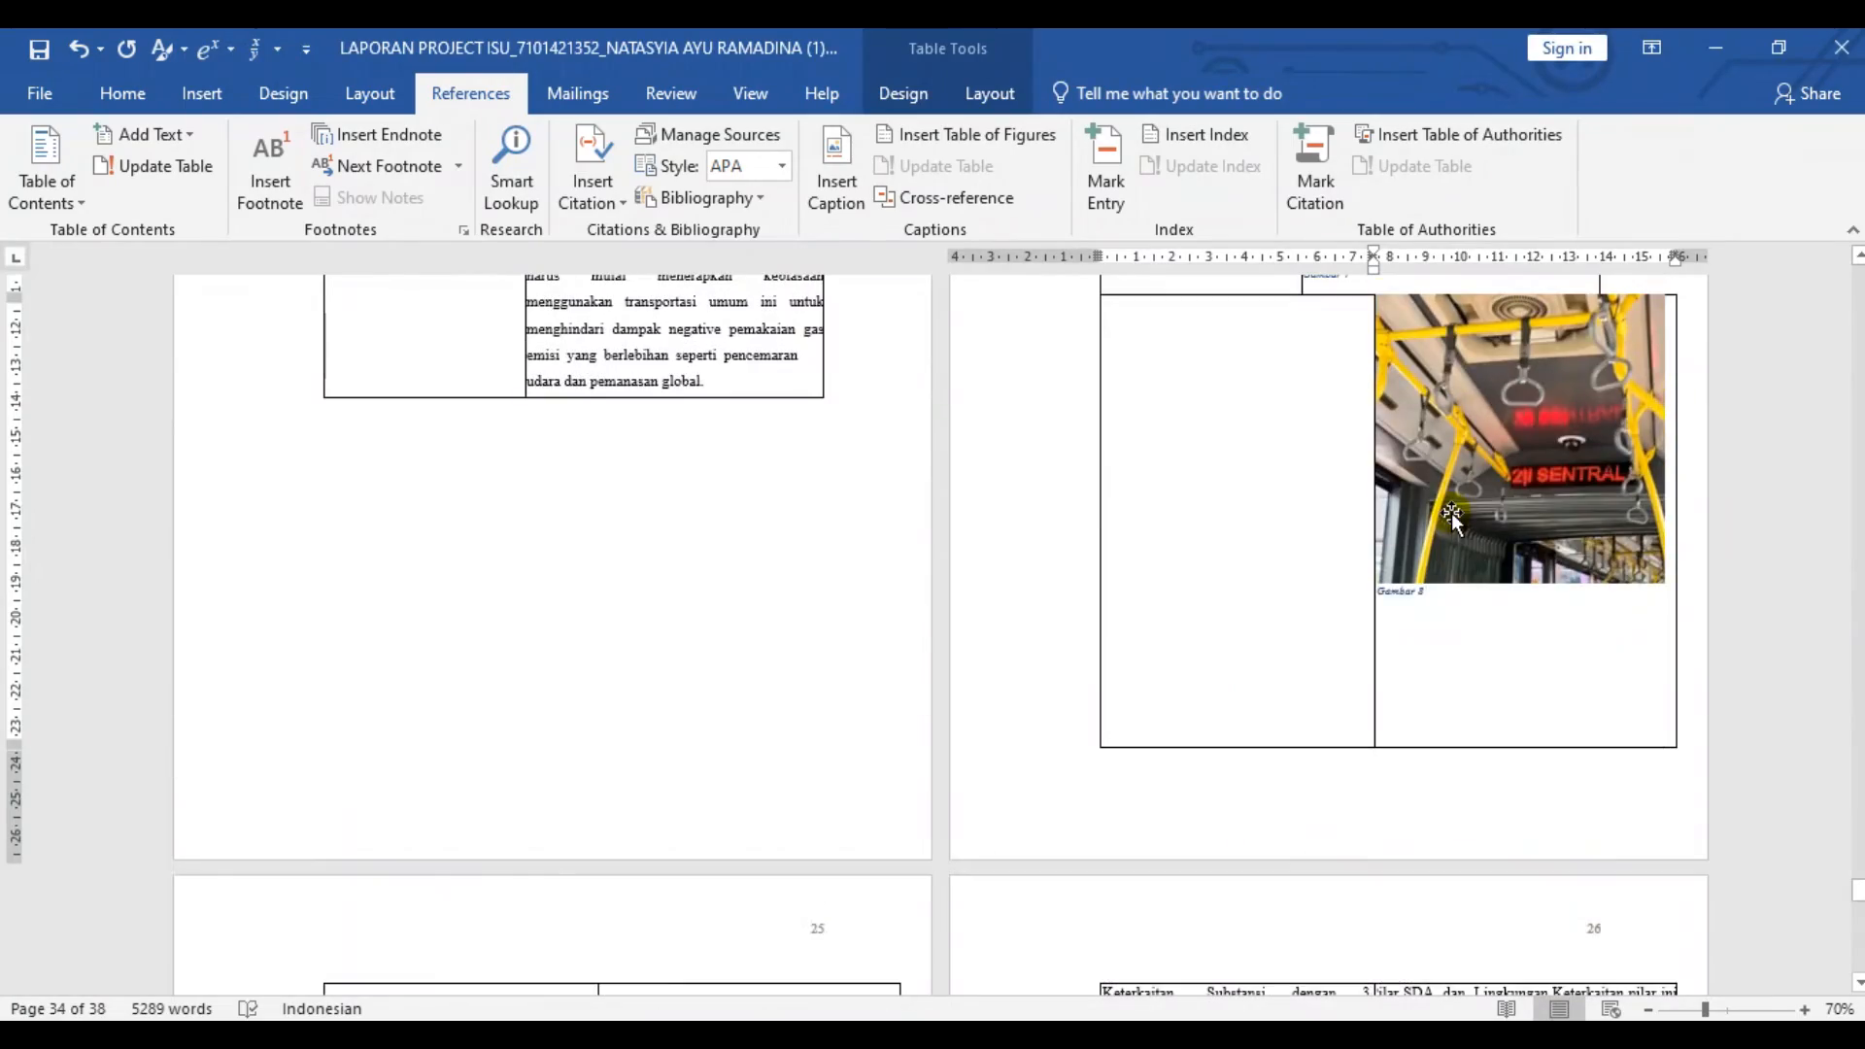
{"action": "scroll", "coordinate": [832, 549], "scroll_direction": "up", "scroll_amount": 20}
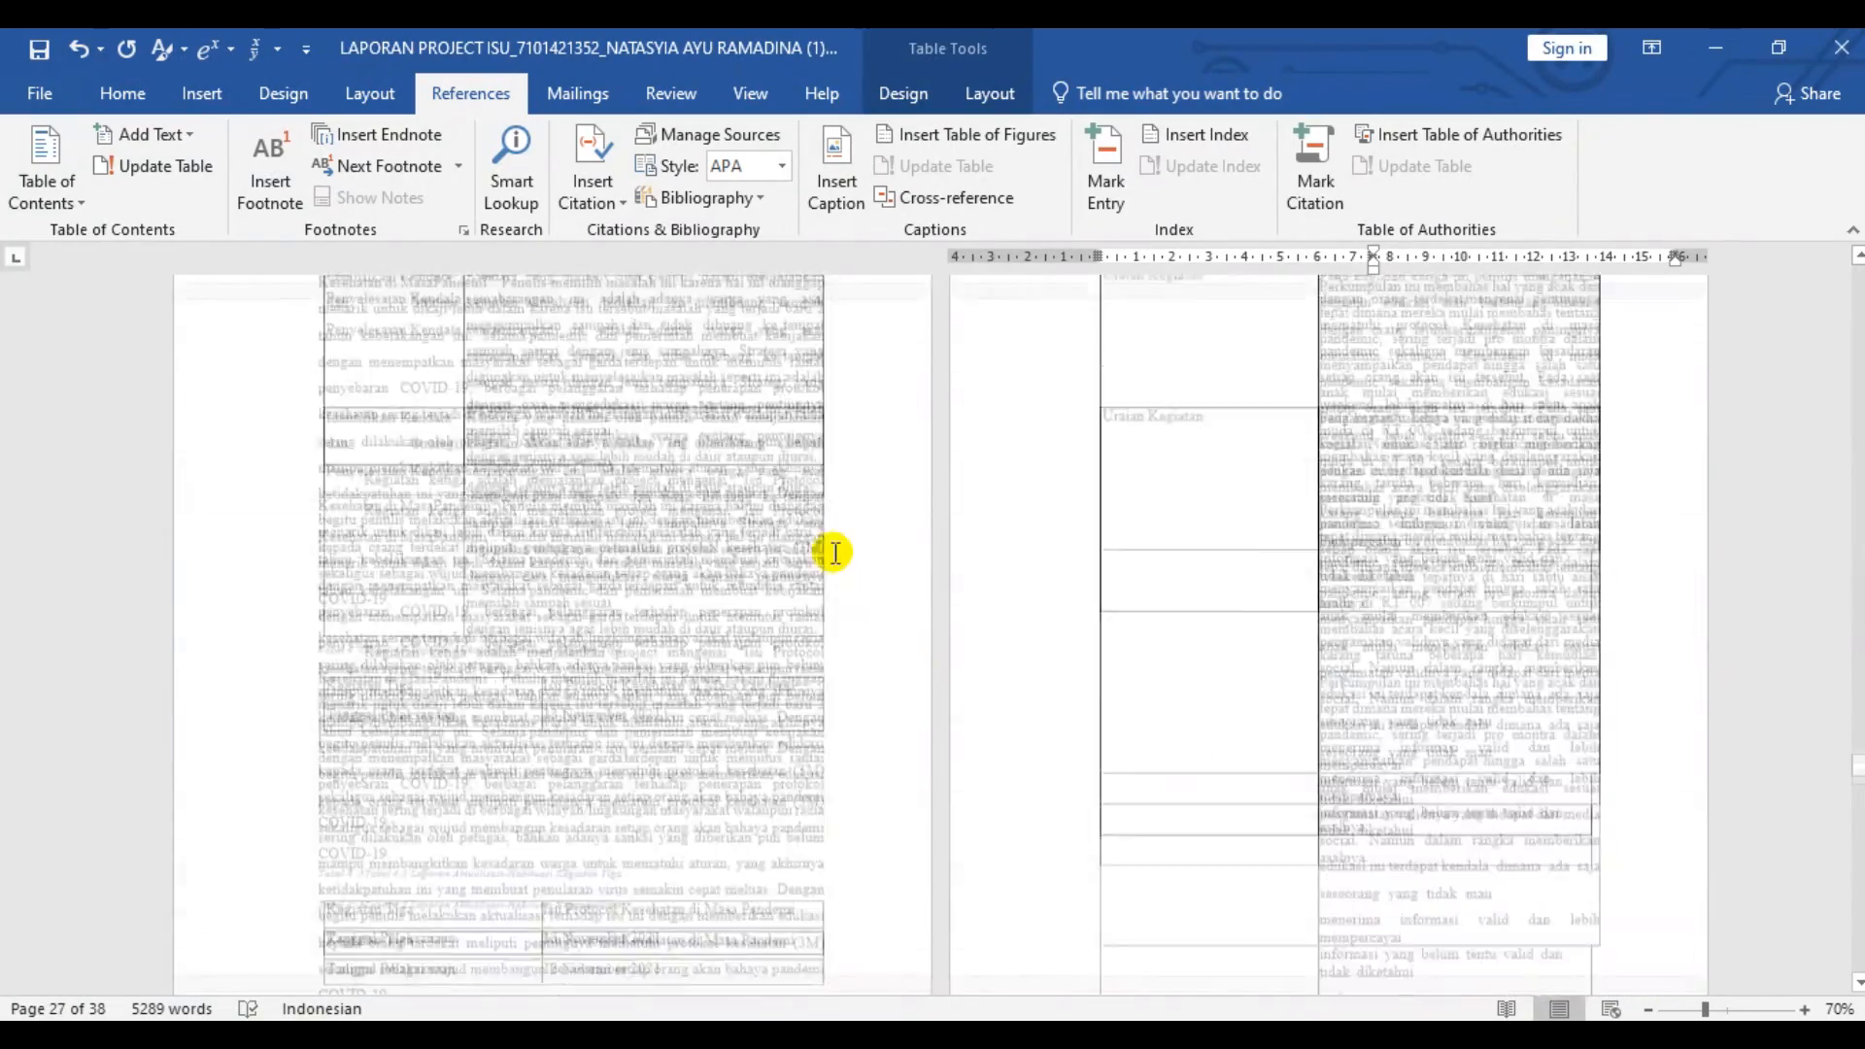
{"action": "scroll", "coordinate": [832, 549], "scroll_direction": "up", "scroll_amount": 10}
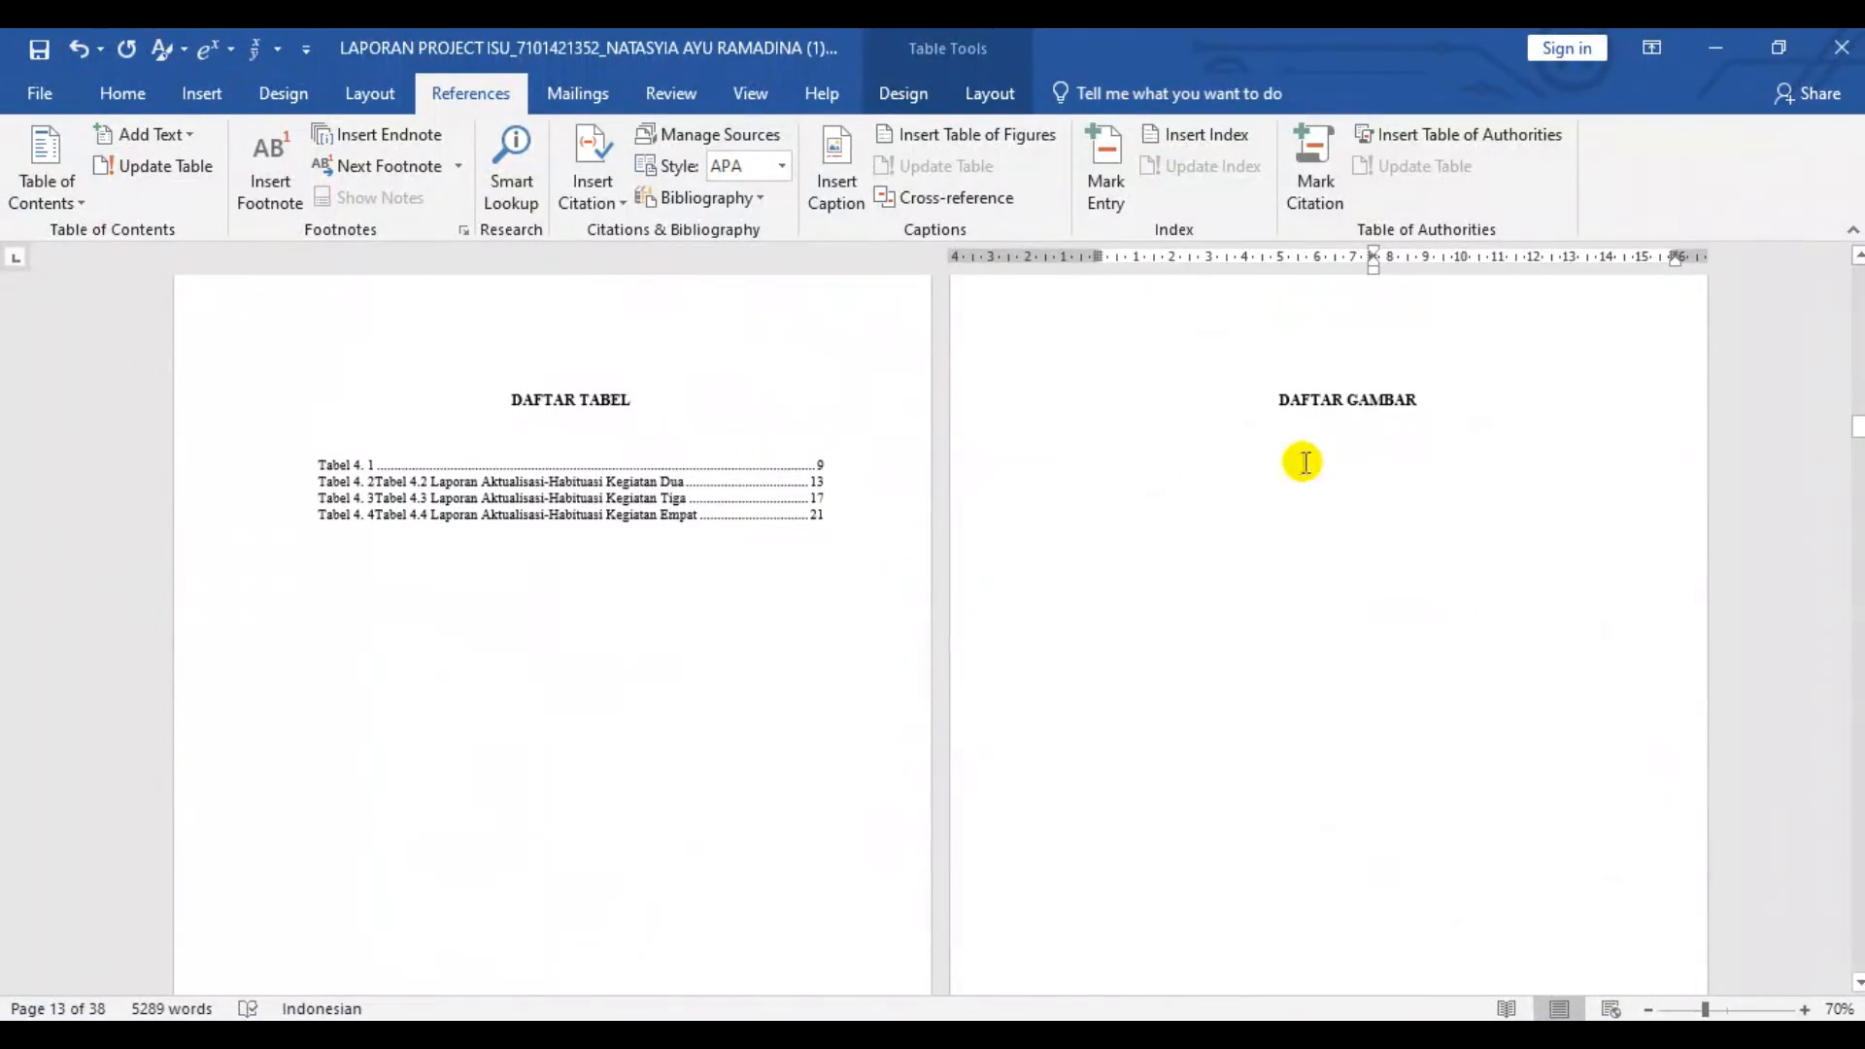
{"action": "scroll", "coordinate": [439, 97], "scroll_direction": "down", "scroll_amount": 1}
{"action": "left_click", "coordinate": [439, 96]}
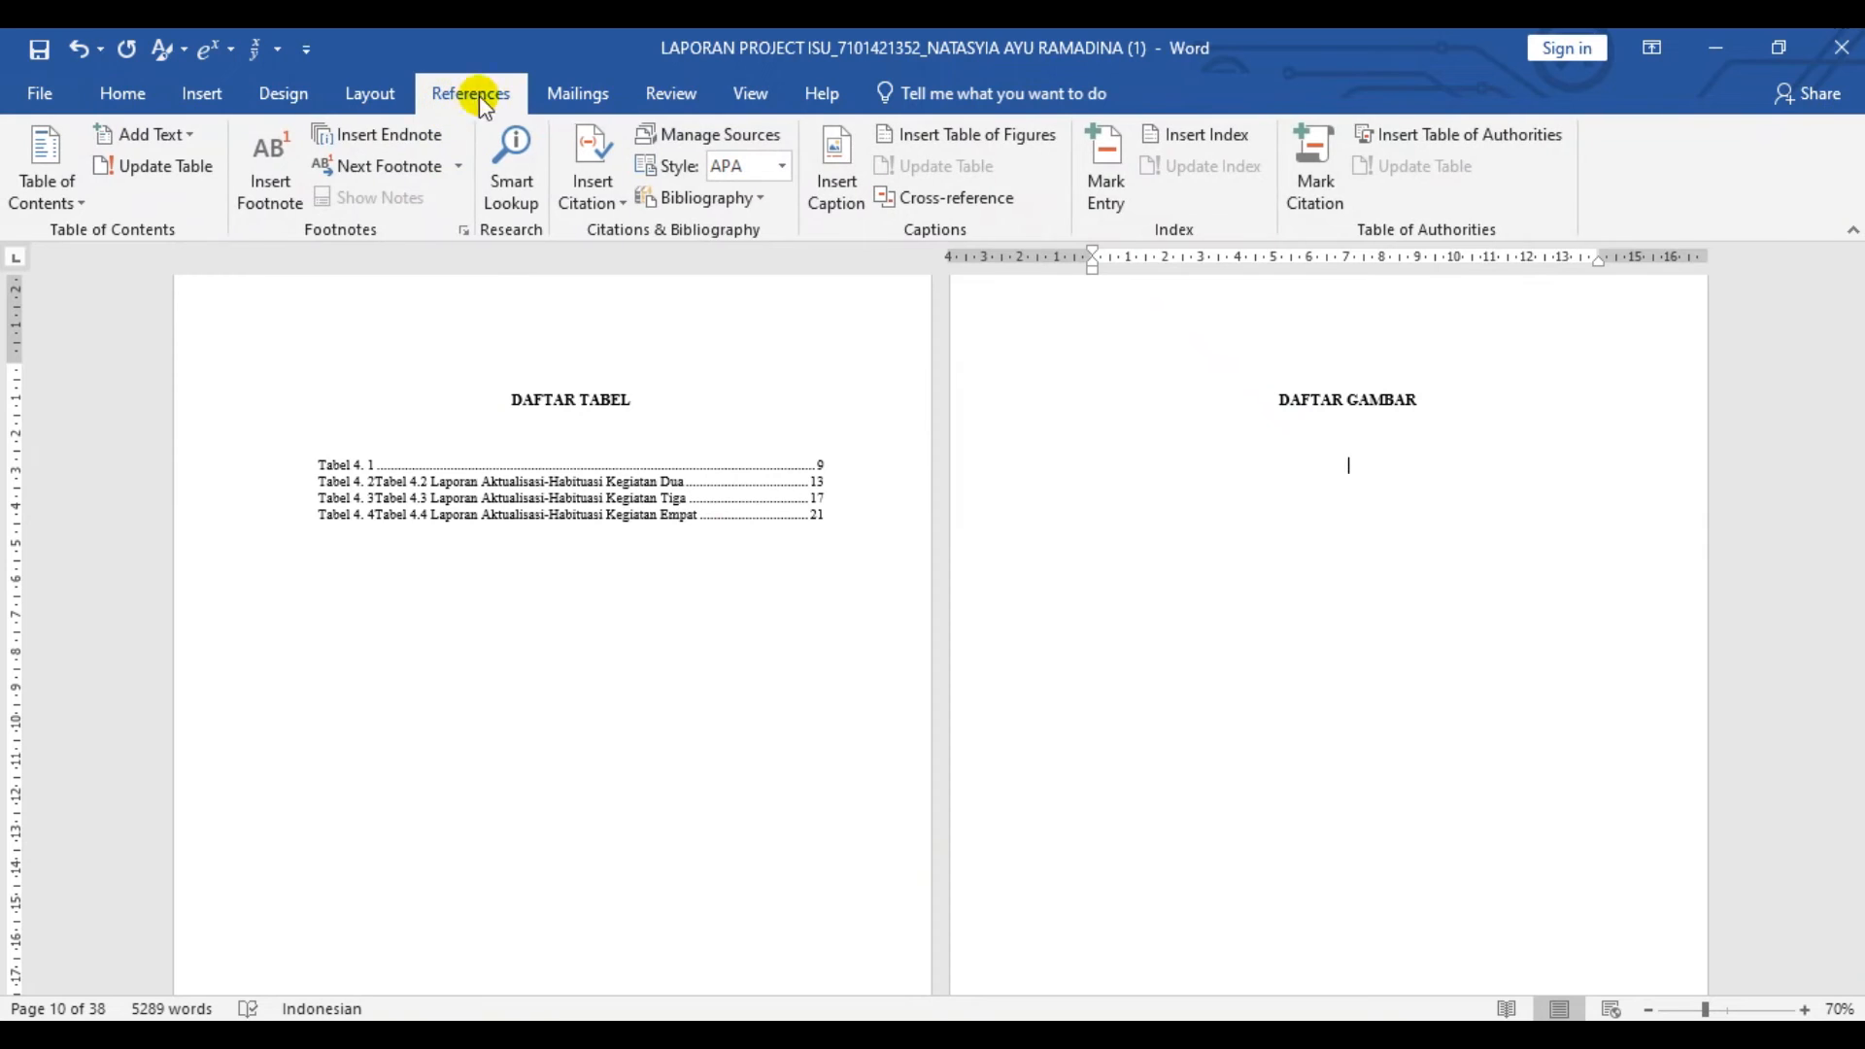
{"action": "left_click", "coordinate": [990, 145]}
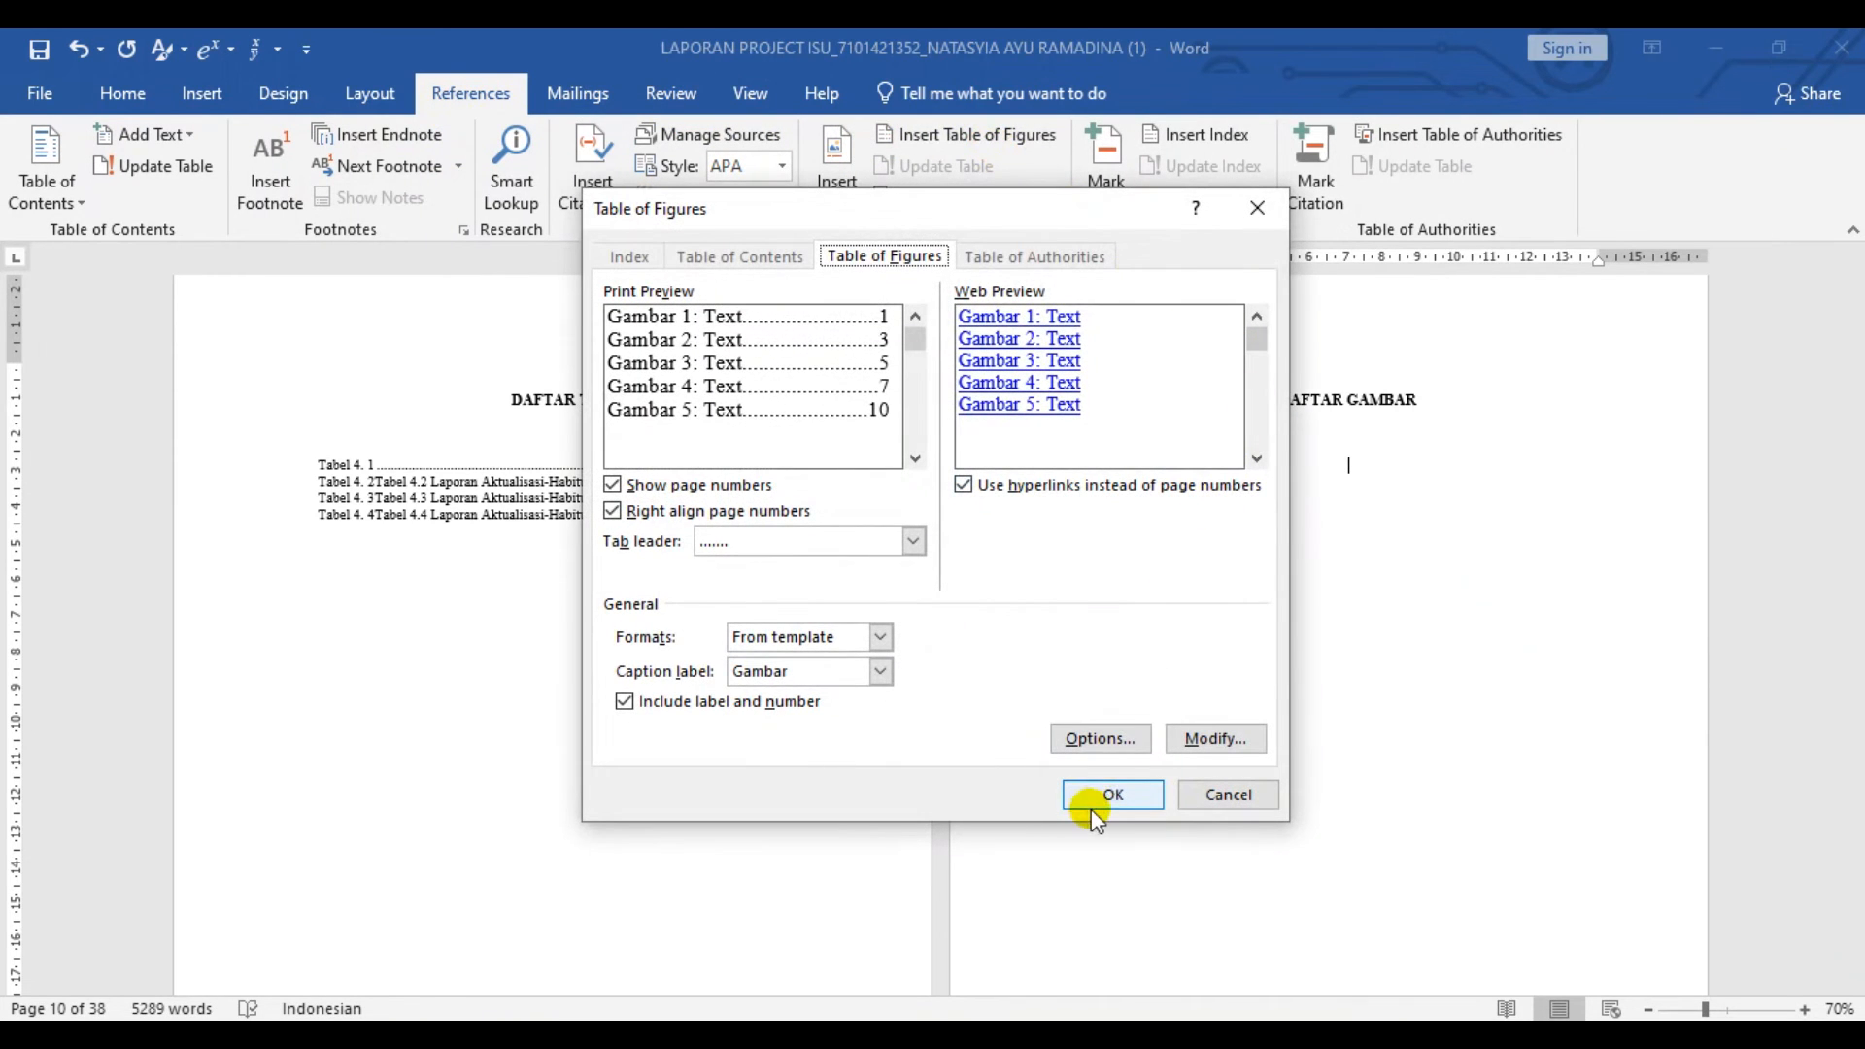
{"action": "left_click", "coordinate": [1108, 797]}
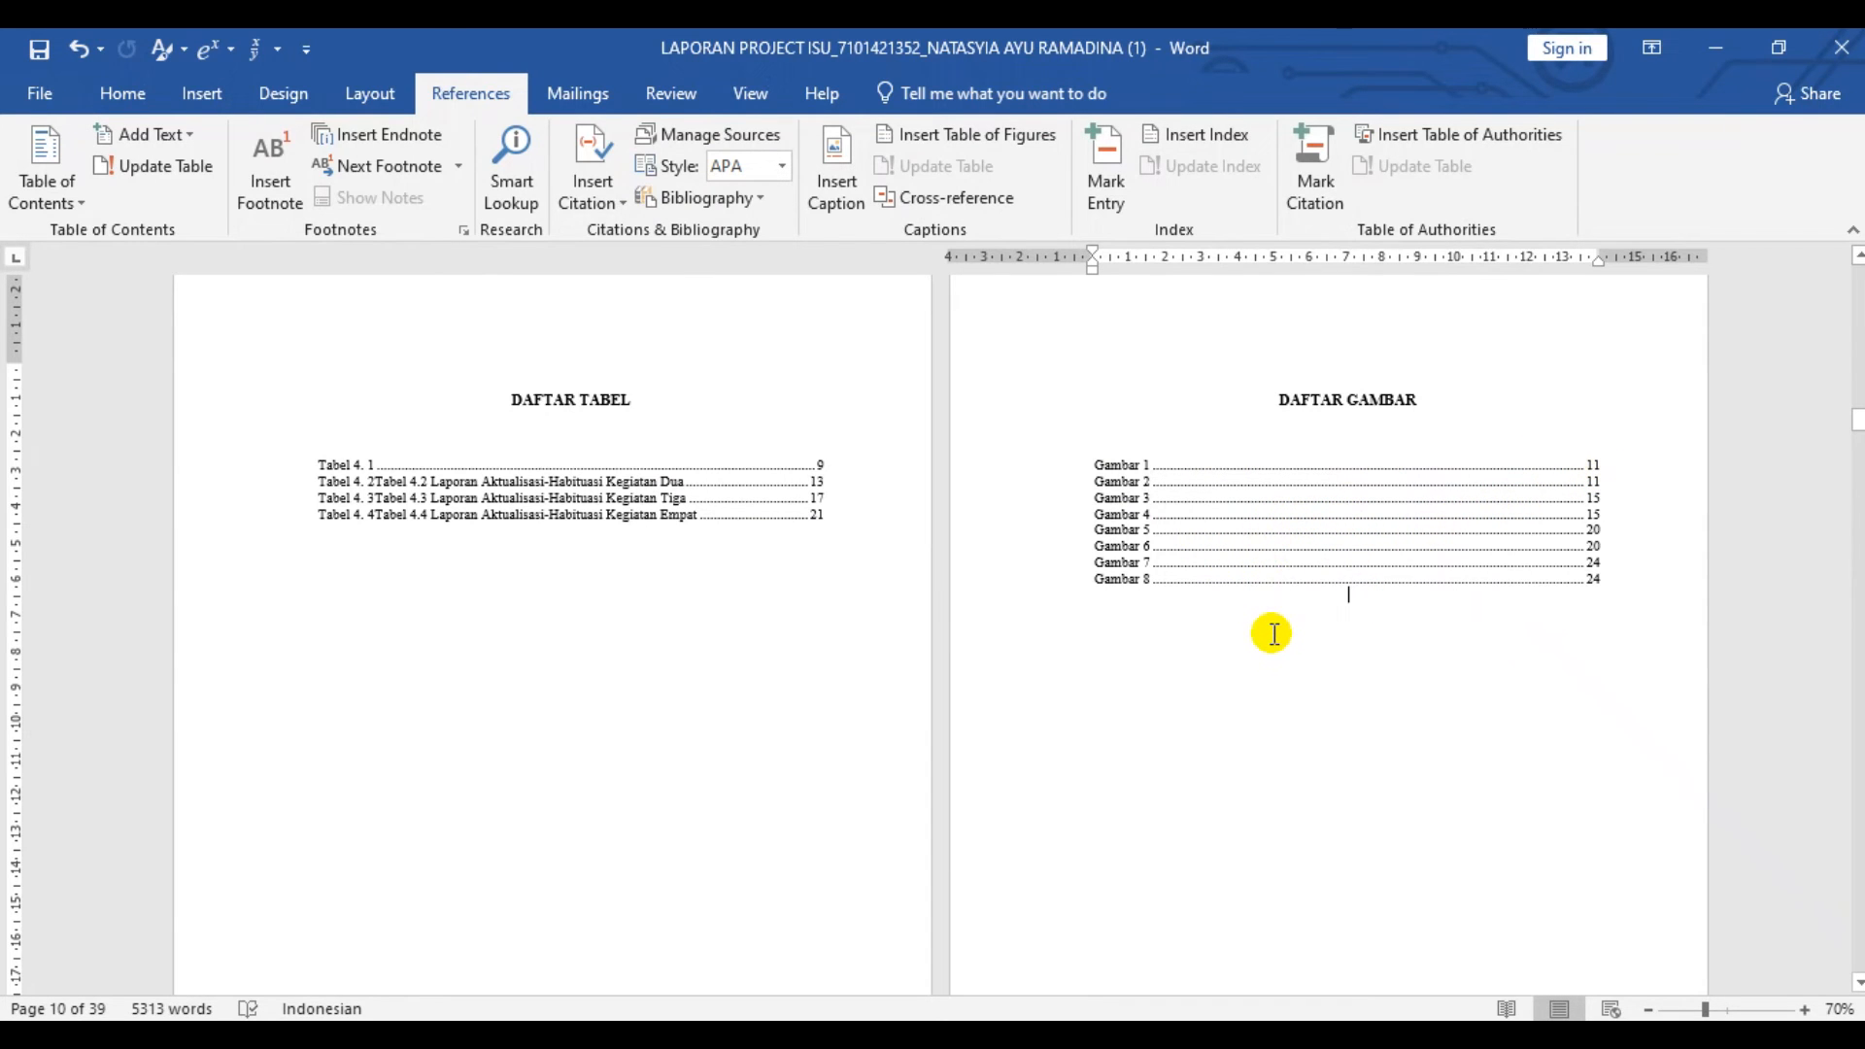
- Check the list of figures and follow its Gambar 1 entry to the captioned photo
{"action": "scroll", "coordinate": [1269, 632], "scroll_direction": "up", "scroll_amount": 3}
{"action": "scroll", "coordinate": [1311, 690], "scroll_direction": "down", "scroll_amount": 3}
{"action": "left_click", "coordinate": [1803, 1010]}
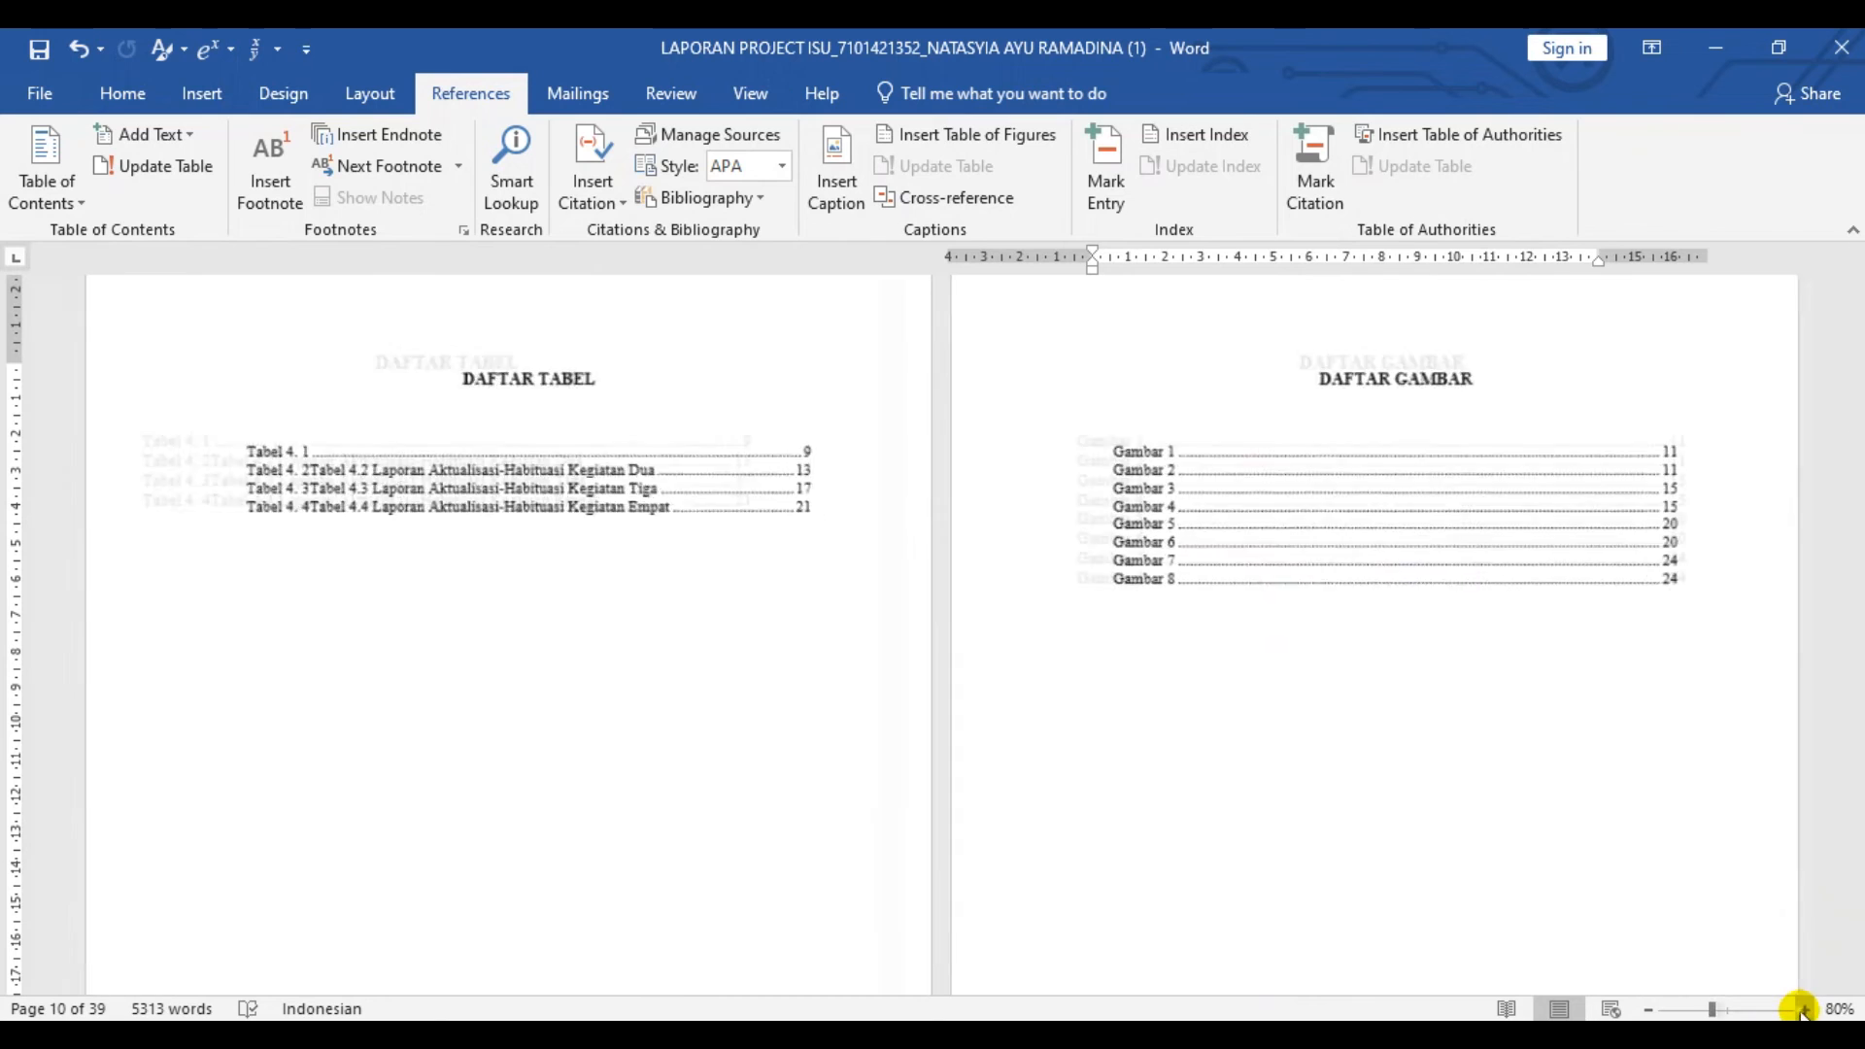
{"action": "left_click", "coordinate": [1801, 1010]}
{"action": "left_click", "coordinate": [1801, 1010]}
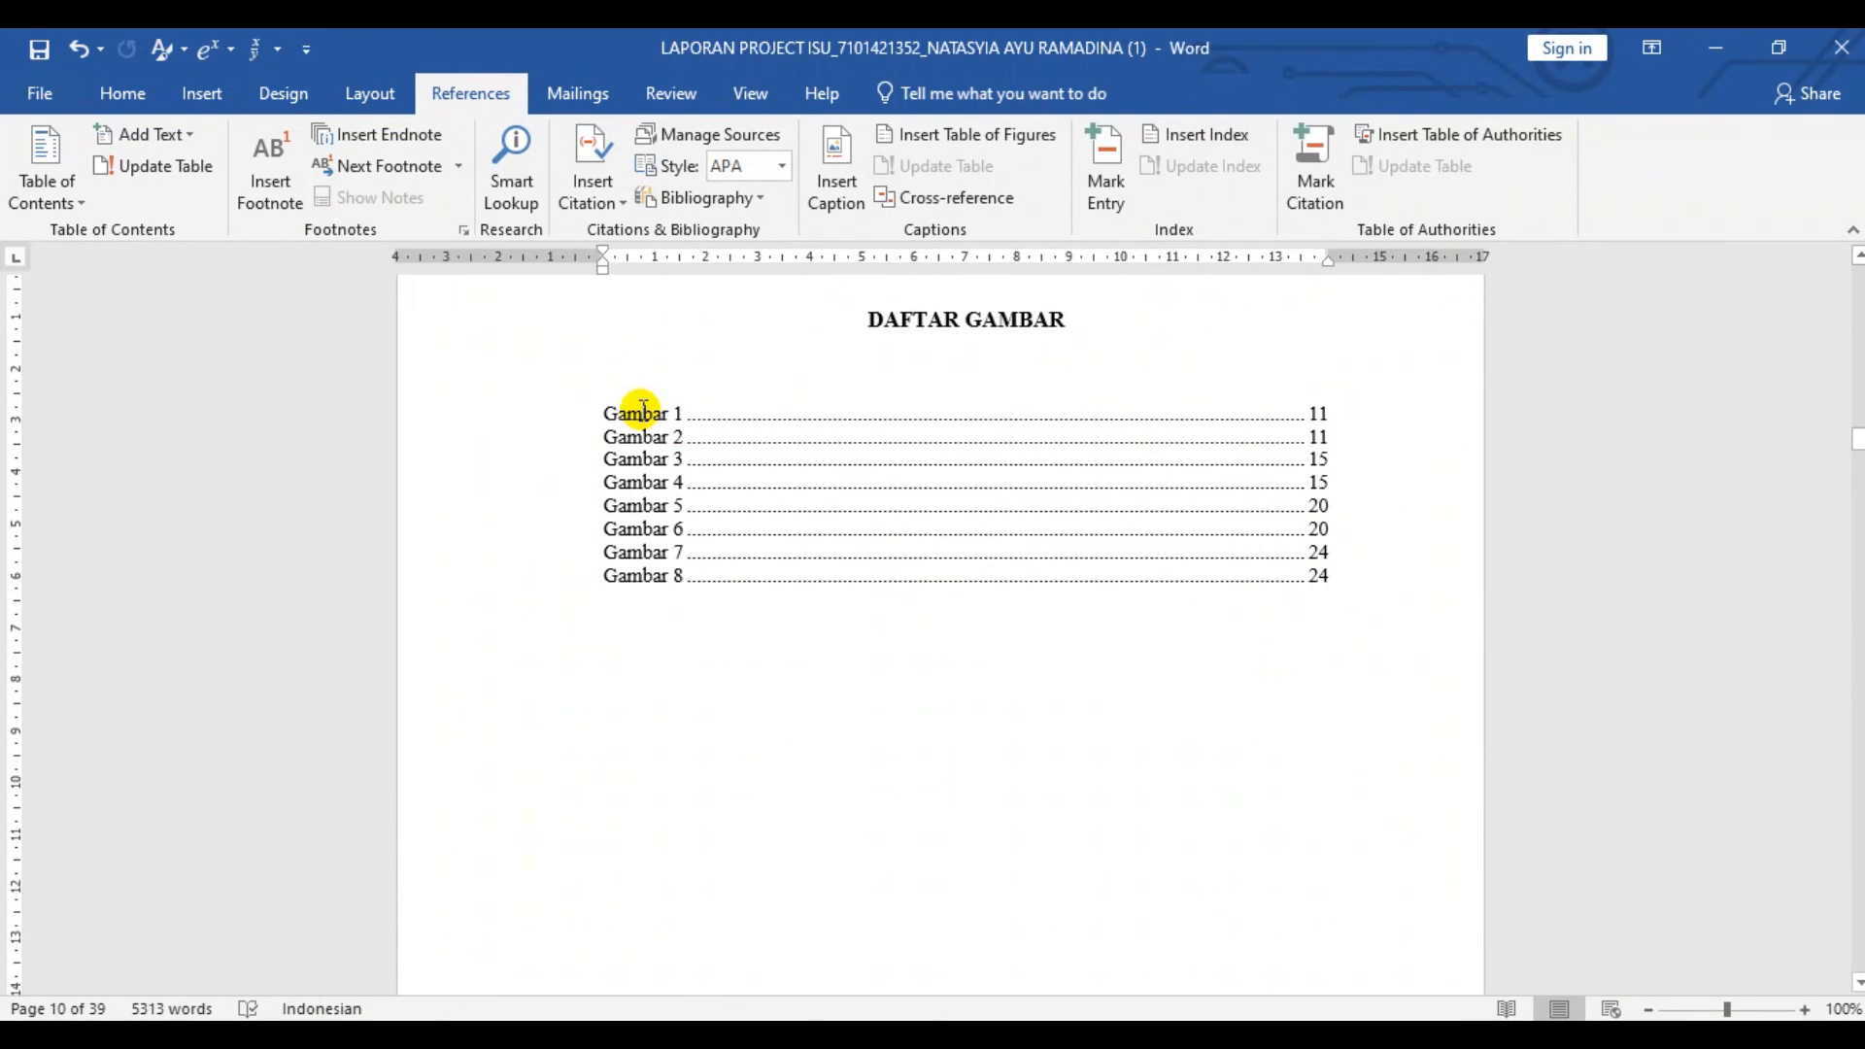
{"action": "double_click", "coordinate": [643, 414], "text": "ctrl"}
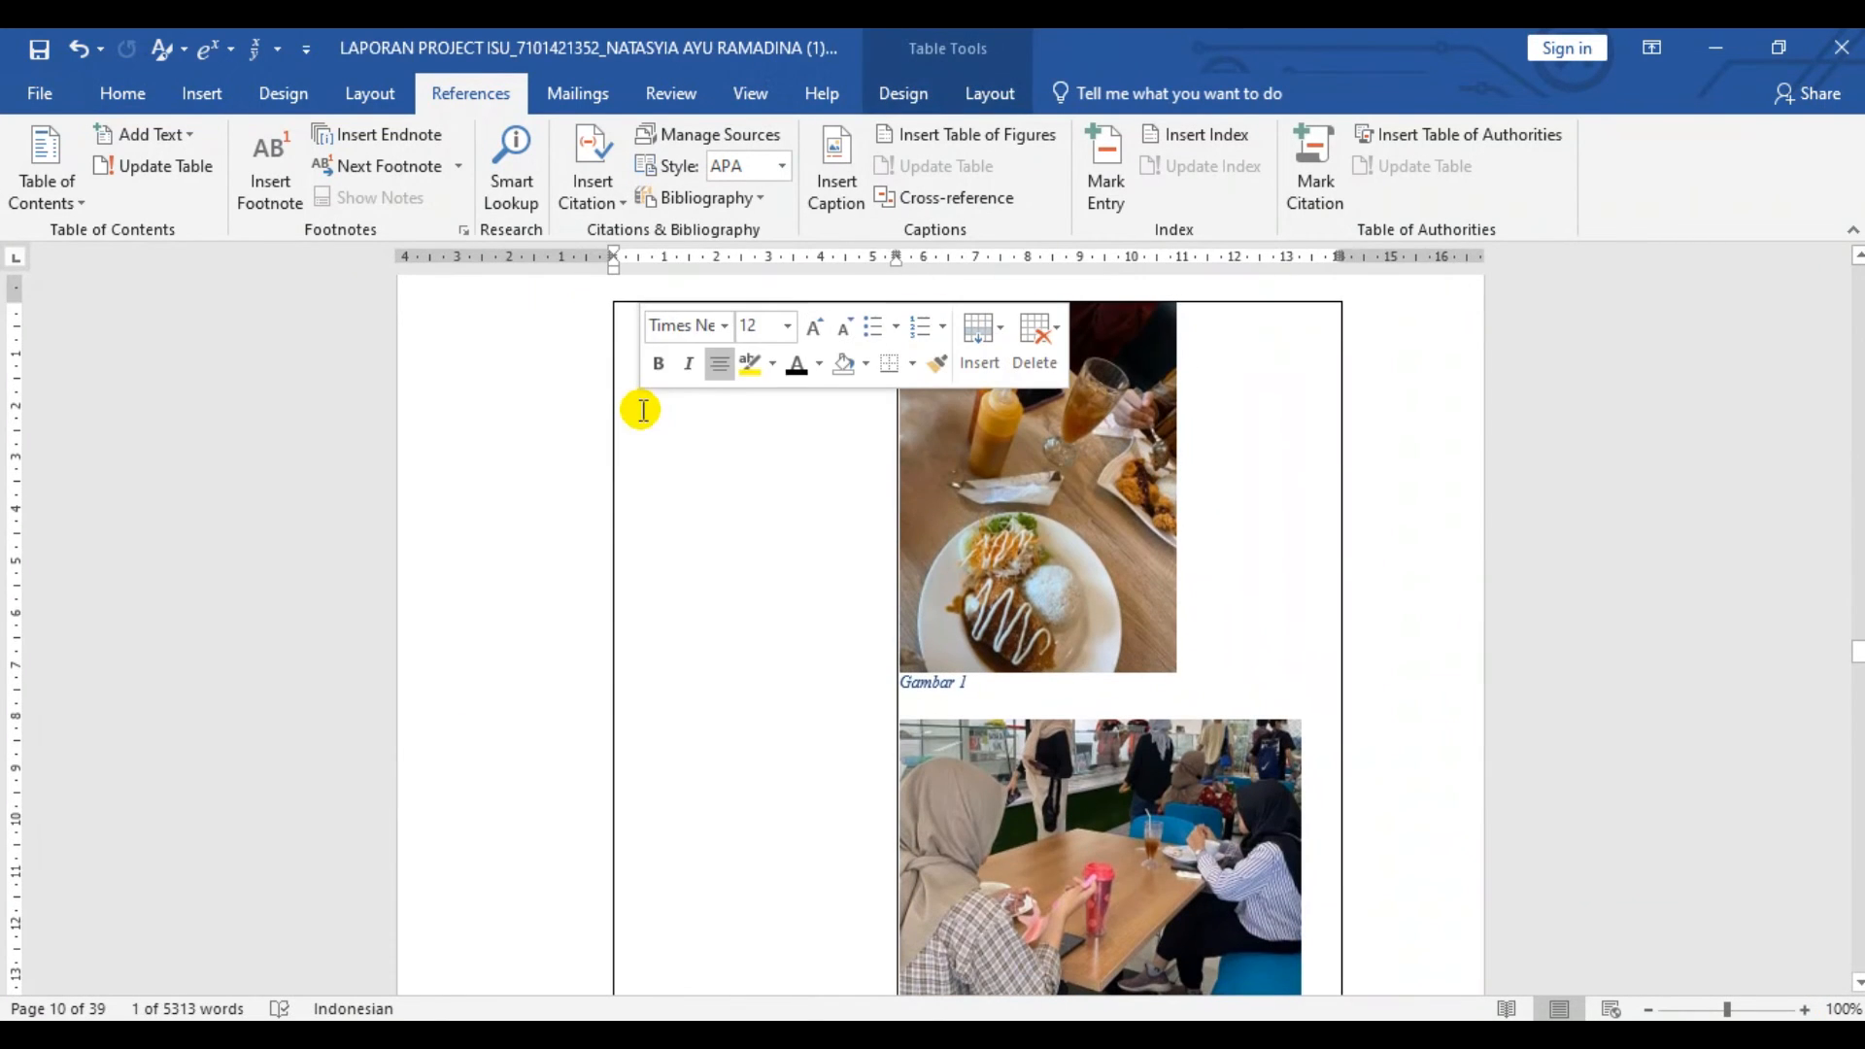
{"action": "scroll", "coordinate": [1081, 659], "scroll_direction": "down", "scroll_amount": 3}
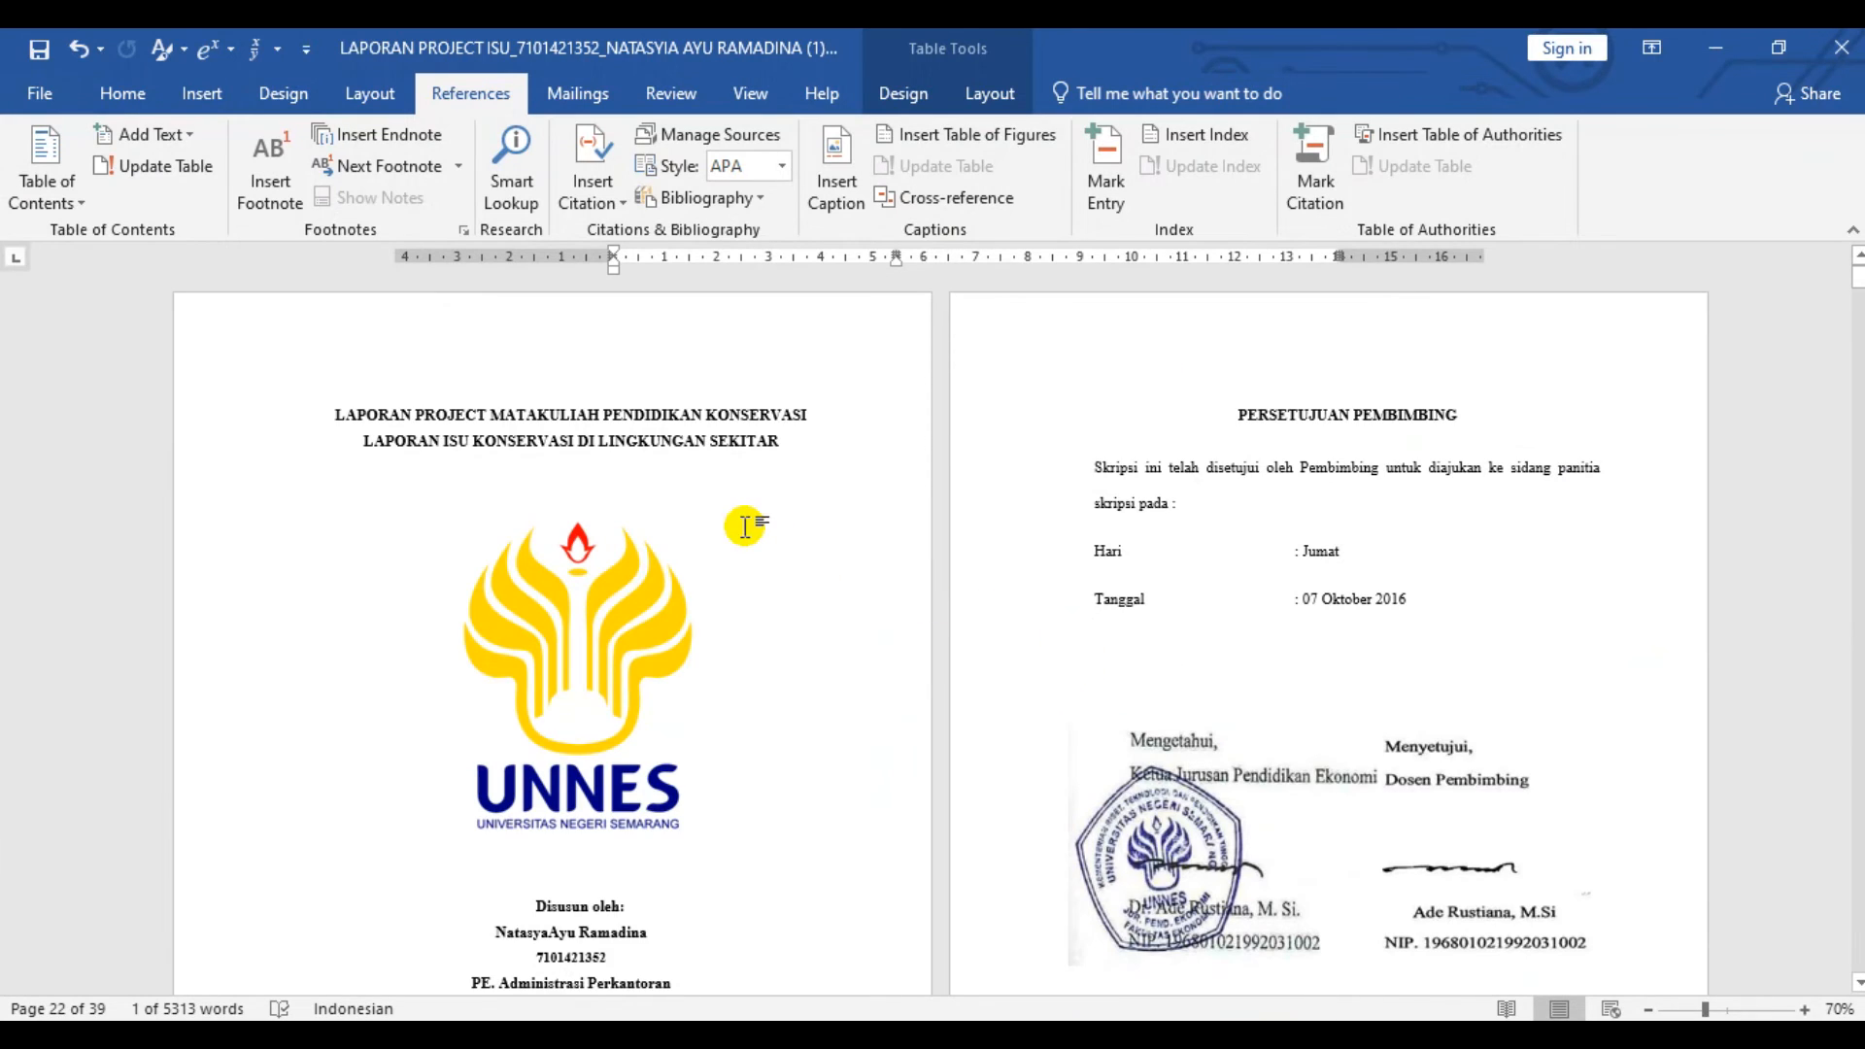